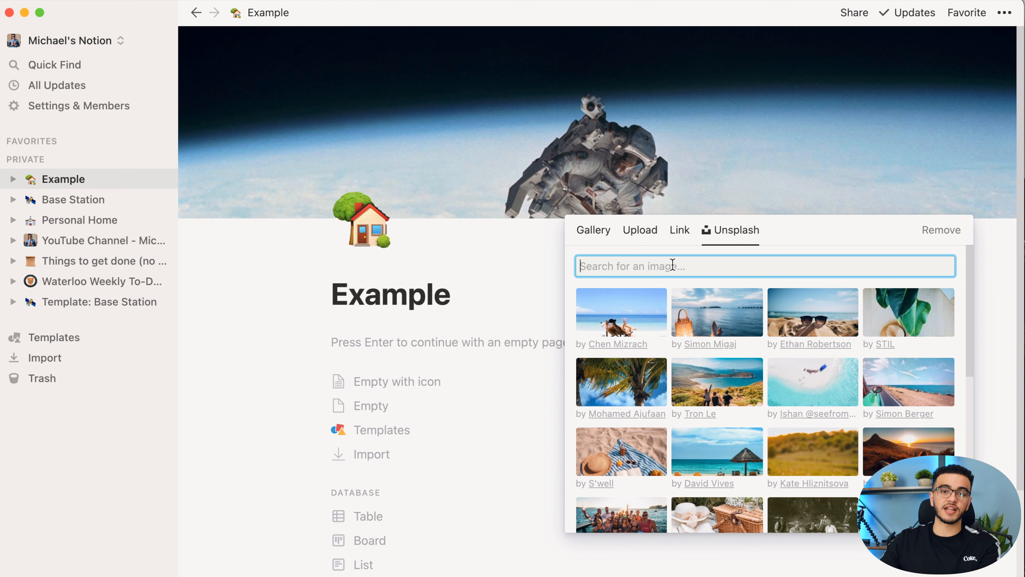
- Start Example as an empty page and embed a sub-page titled "Example 2" in it
{"action": "left_click", "coordinate": [468, 316]}
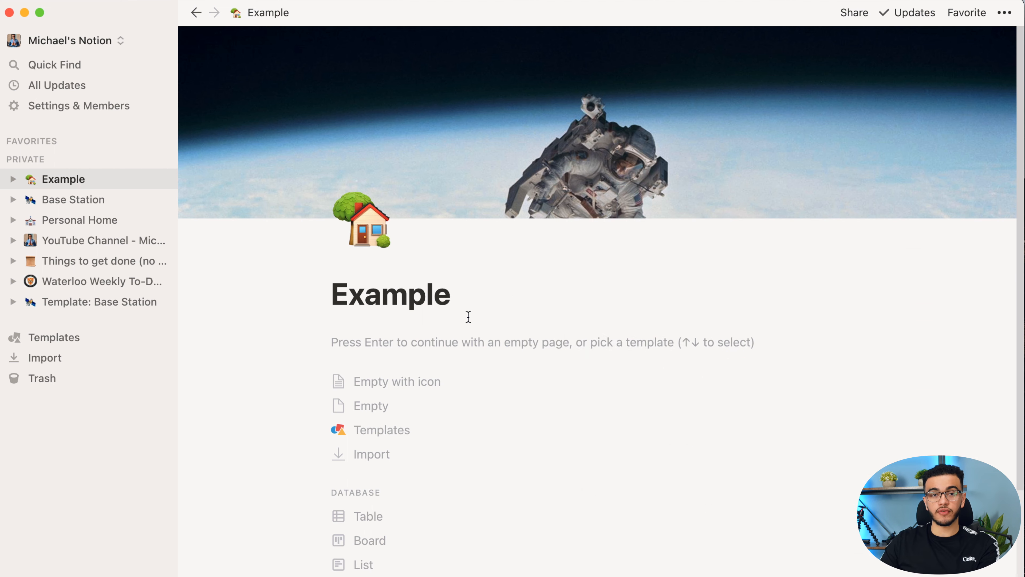
{"action": "key", "text": "Return"}
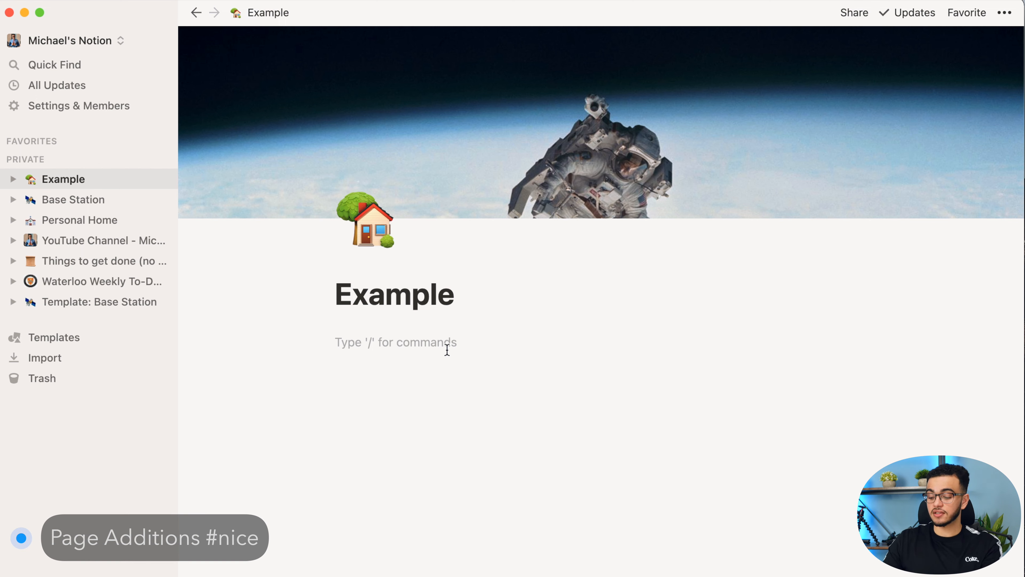
{"action": "type", "text": "/"}
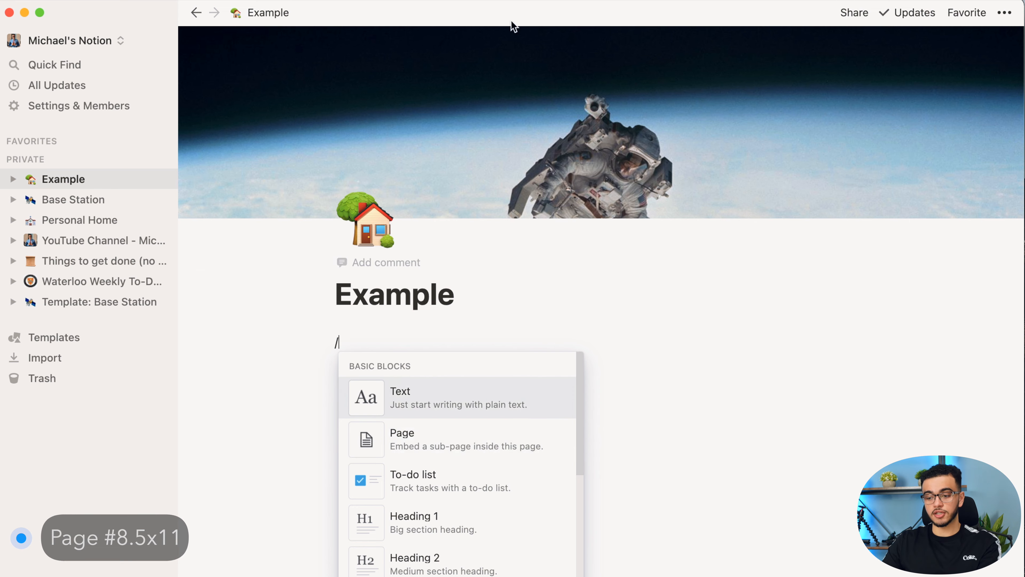
{"action": "left_click", "coordinate": [458, 440]}
{"action": "type", "text": "Example 2"}
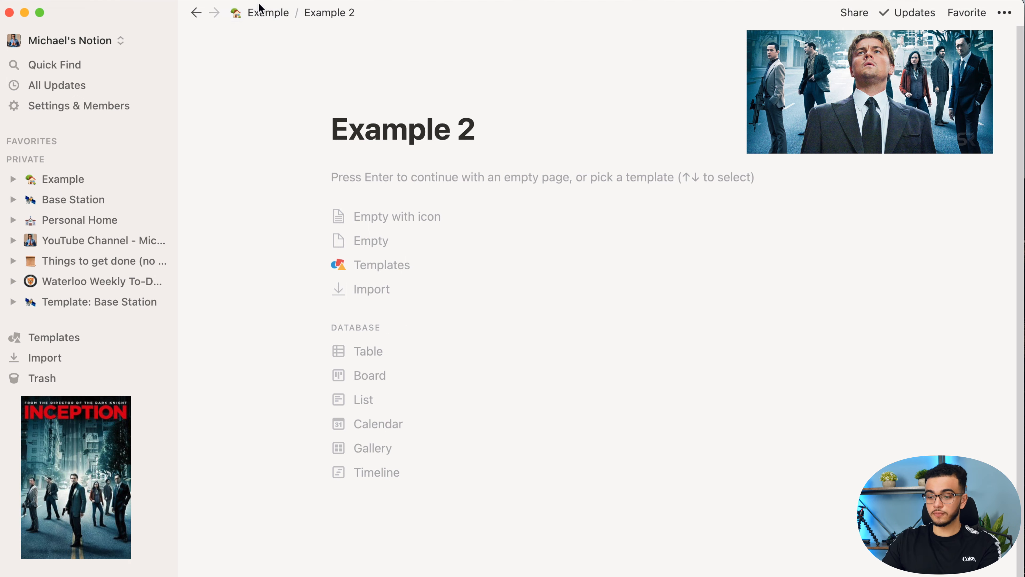
- Return to the Example page and examine its nested pages in the page tree
{"action": "left_click", "coordinate": [260, 10]}
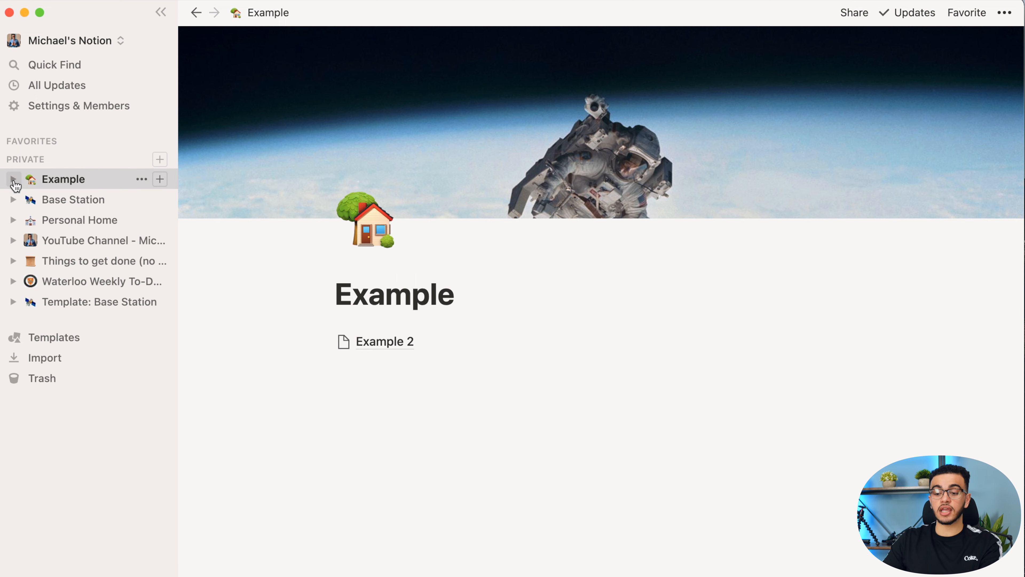
{"action": "left_click", "coordinate": [13, 181]}
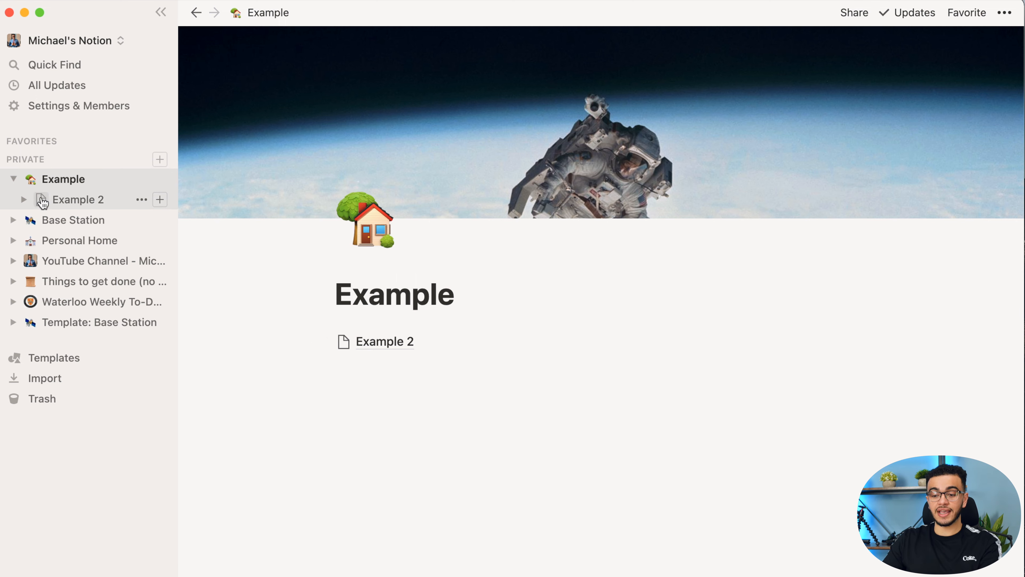
{"action": "left_click", "coordinate": [24, 200]}
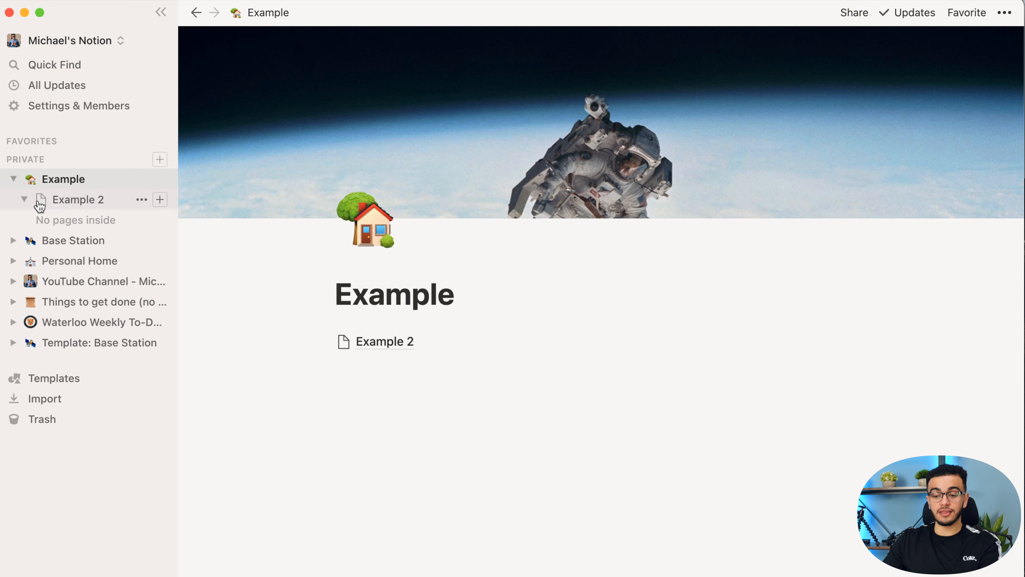
{"action": "left_click", "coordinate": [24, 199]}
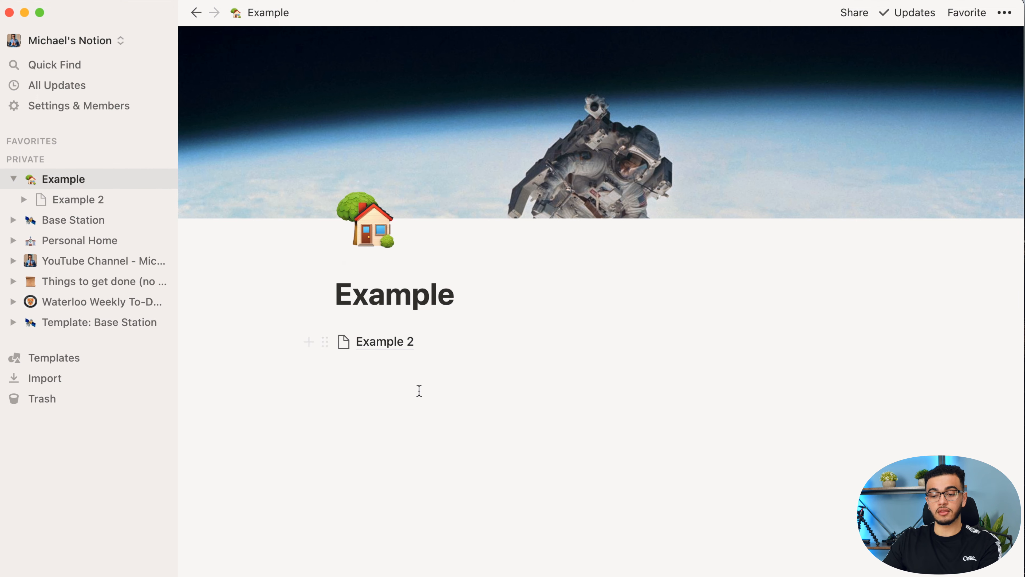
- Add a to-do list below the Example 2 link with "Take out the trash", "Watch lecture" and "Go to the gym"
{"action": "left_click", "coordinate": [403, 368]}
{"action": "type", "text": "/"}
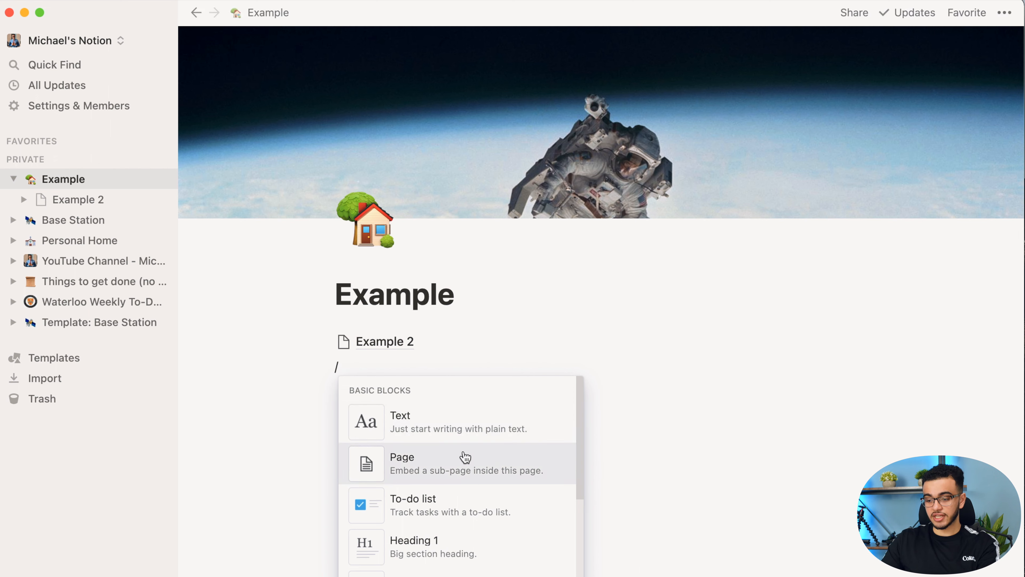
{"action": "scroll", "coordinate": [465, 457], "scroll_direction": "down", "scroll_amount": 1}
{"action": "left_click", "coordinate": [464, 442]}
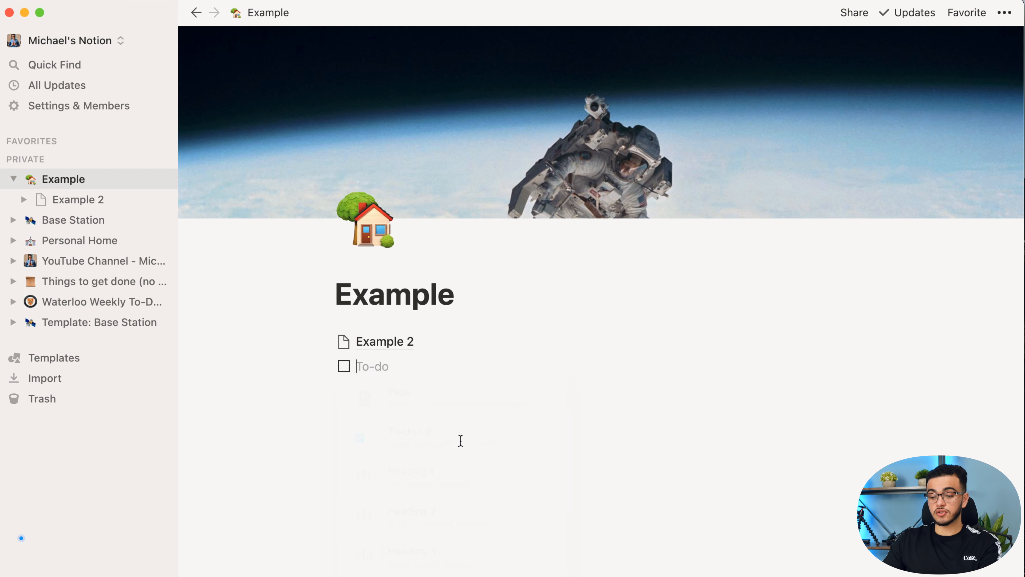
{"action": "type", "text": "Take out the trash"}
{"action": "key", "text": "Return"}
{"action": "type", "text": "Watch lecture"}
{"action": "key", "text": "Return"}
{"action": "type", "text": "Go to the g"}
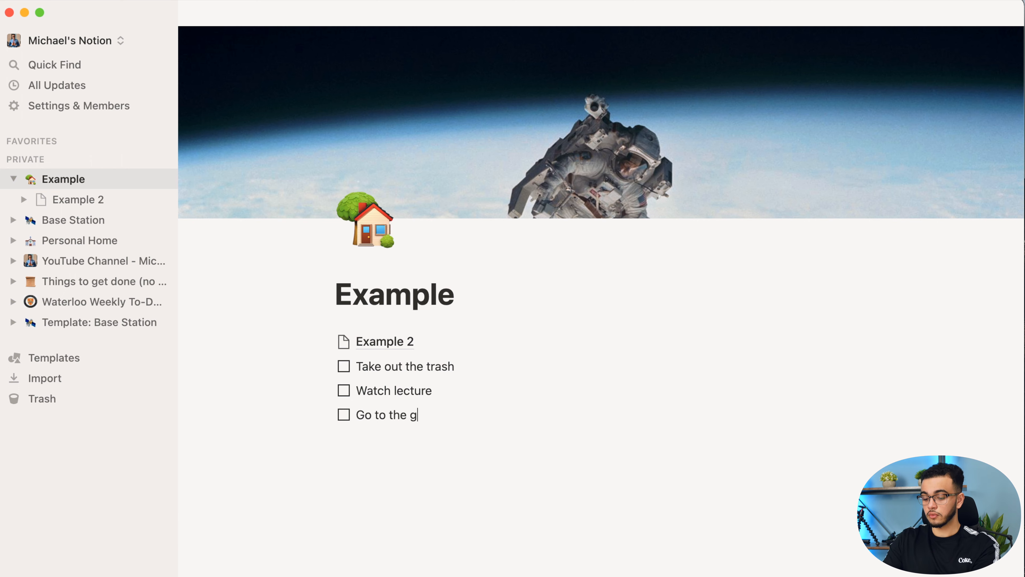
{"action": "type", "text": "ym"}
- Add a Heading 1 block reading "Hi" below the to-do list
{"action": "type", "text": "/"}
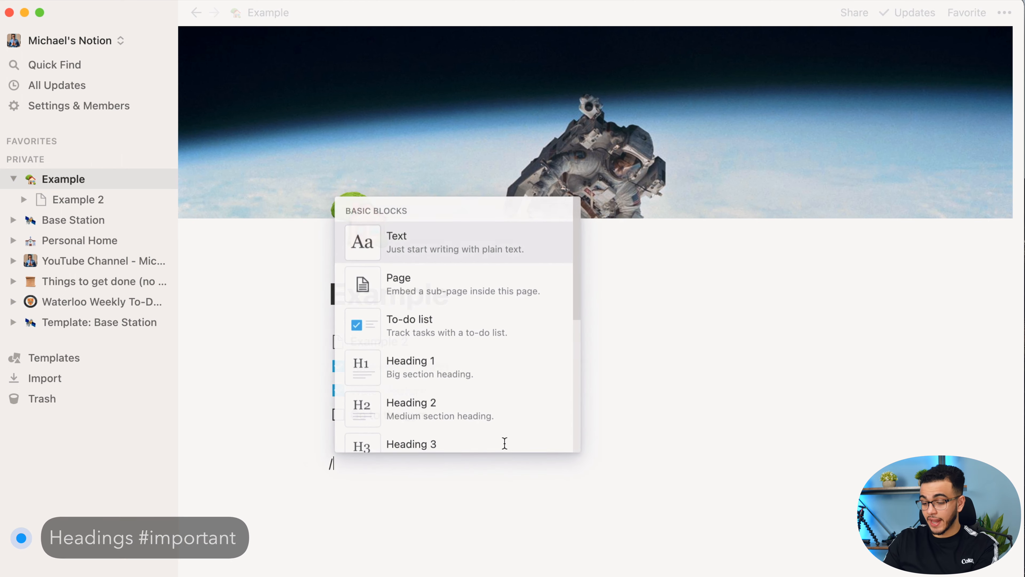
{"action": "left_click", "coordinate": [422, 365]}
{"action": "type", "text": "Hi"}
{"action": "key", "text": "Return"}
- Add a Heading 3 block reading "Hi" below the large heading
{"action": "type", "text": "/"}
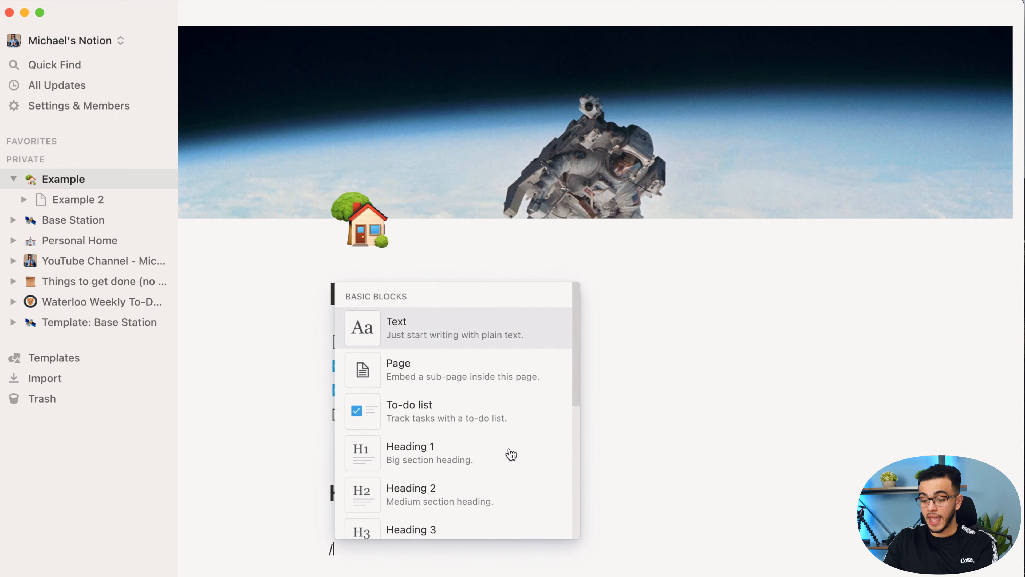
{"action": "scroll", "coordinate": [423, 495], "scroll_direction": "down", "scroll_amount": 1}
{"action": "left_click", "coordinate": [442, 469]}
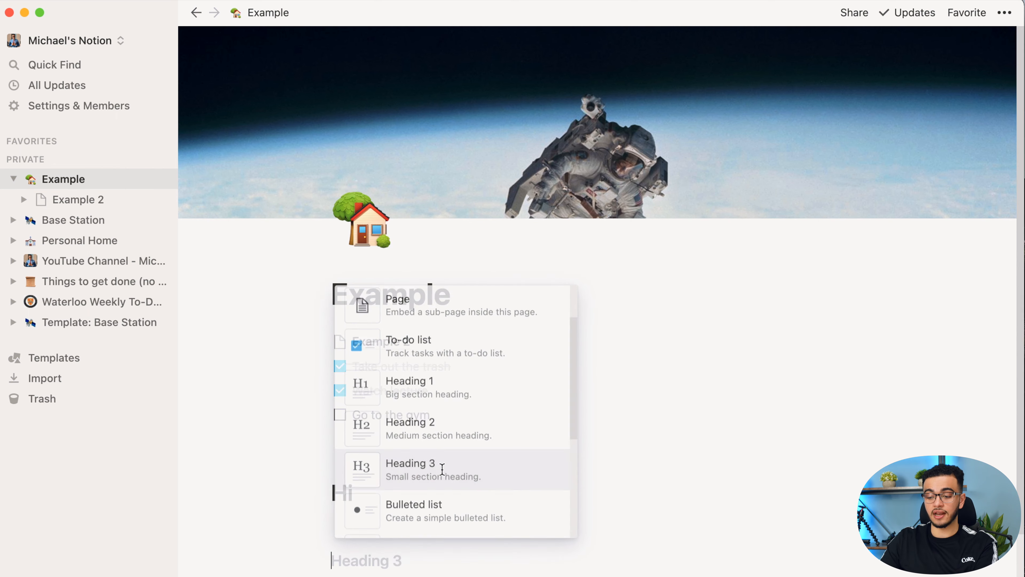
{"action": "type", "text": "Hi"}
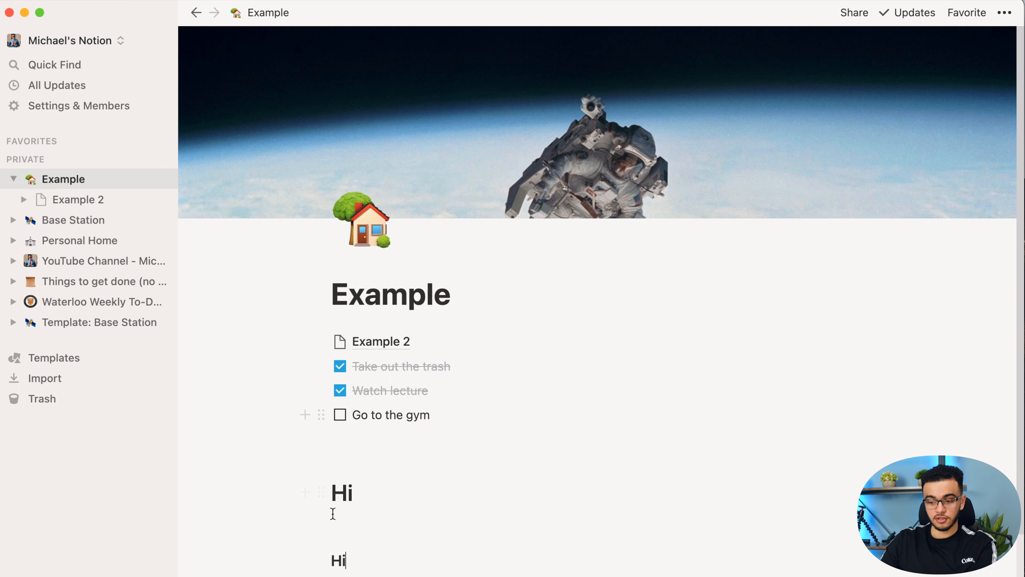
- Add a bulleted list below the small heading with the items "hi", "hi" and "hello"
{"action": "scroll", "coordinate": [316, 478], "scroll_direction": "down", "scroll_amount": 3}
{"action": "left_click", "coordinate": [316, 479]}
{"action": "type", "text": "/"}
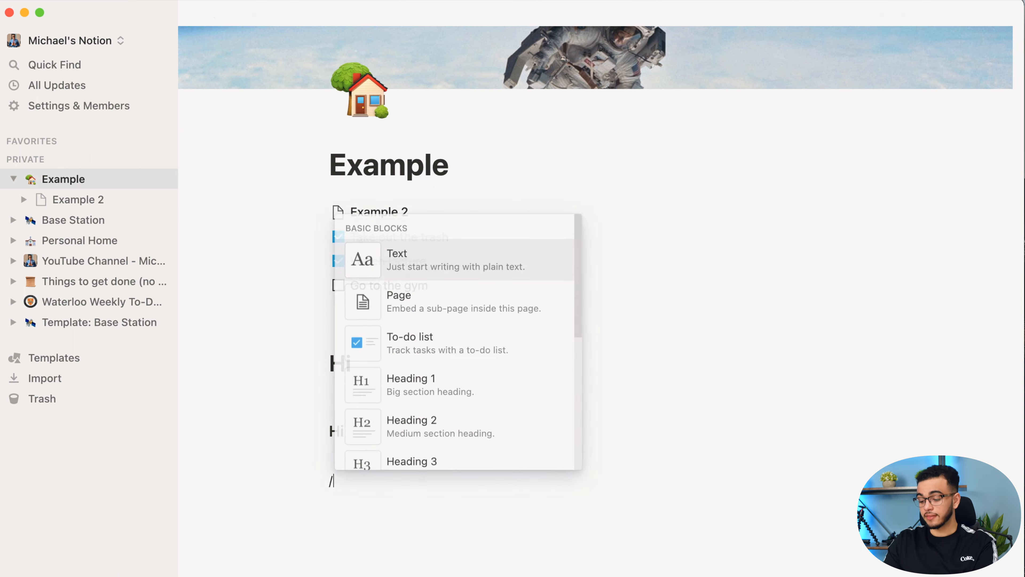
{"action": "scroll", "coordinate": [397, 402], "scroll_direction": "down", "scroll_amount": 3}
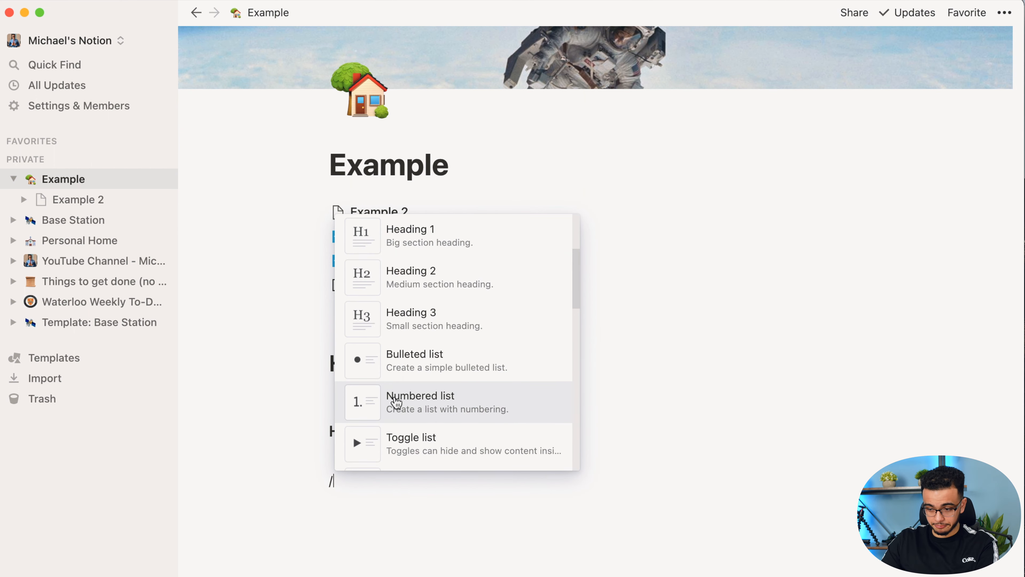
{"action": "left_click", "coordinate": [411, 351]}
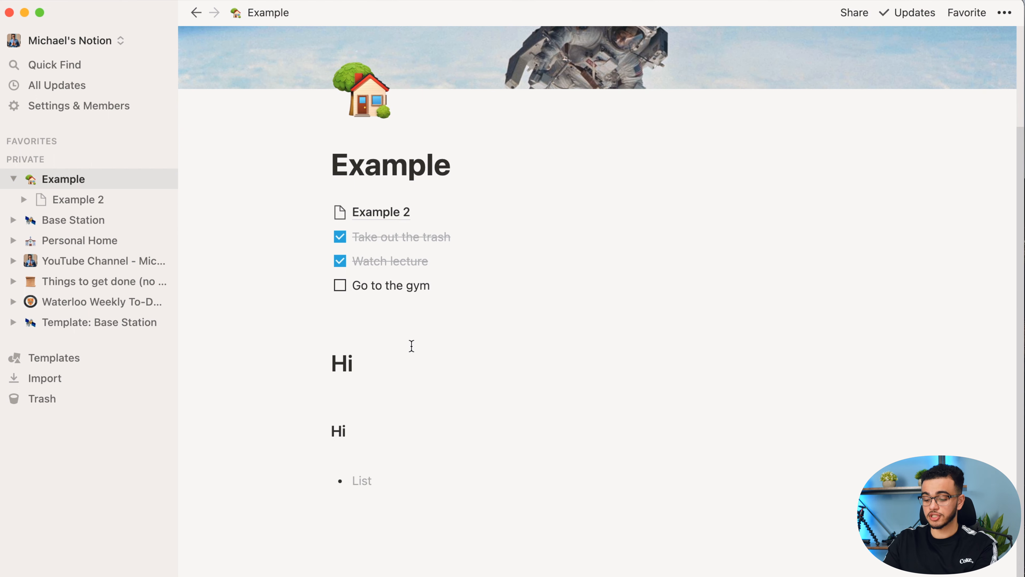
{"action": "type", "text": "hi"}
{"action": "key", "text": "Return"}
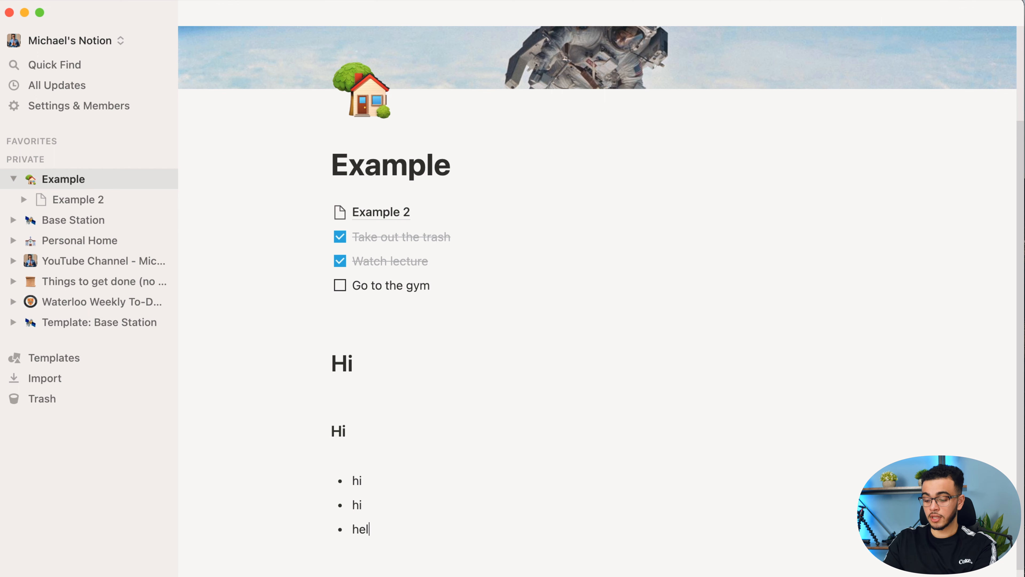
{"action": "key", "text": "Return"}
{"action": "key", "text": "Return"}
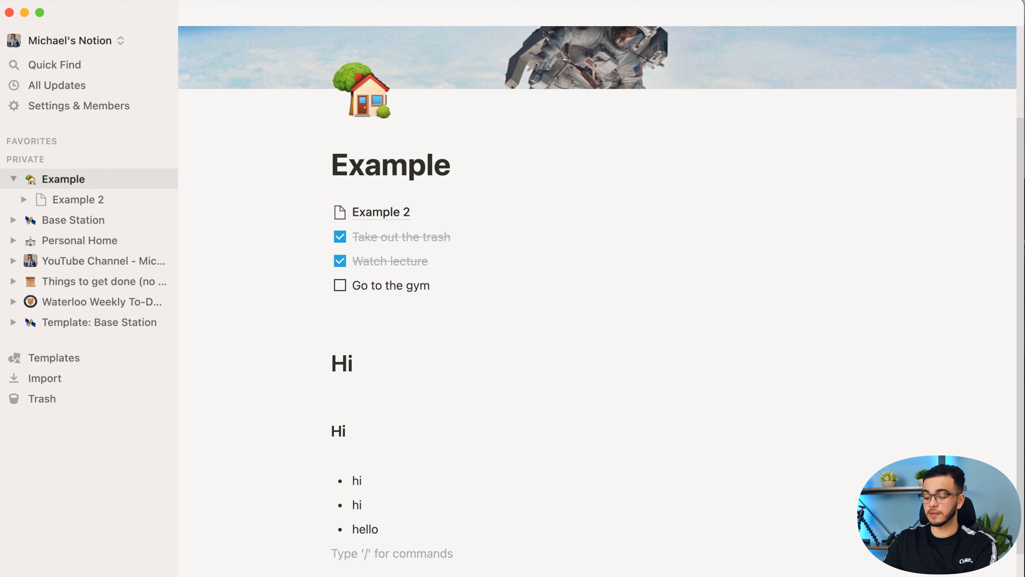
- Add a numbered list below the bullets with the items "hi", "hi 2" and "hi 3"
{"action": "key", "text": "Return"}
{"action": "type", "text": "/"}
{"action": "scroll", "coordinate": [412, 501], "scroll_direction": "down", "scroll_amount": 5}
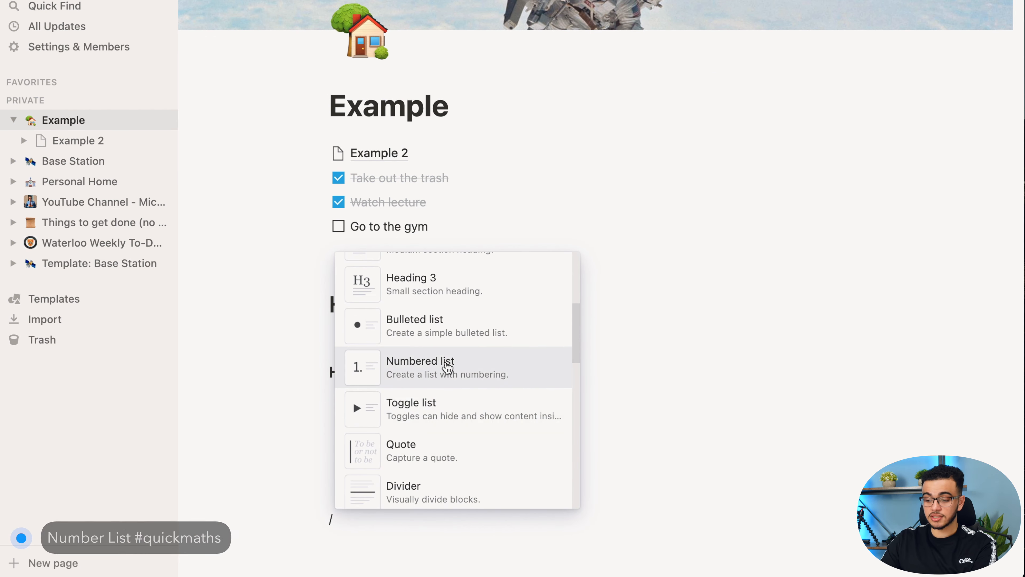
{"action": "left_click", "coordinate": [439, 377]}
{"action": "type", "text": "hi"}
{"action": "key", "text": "Return"}
{"action": "type", "text": "hi"}
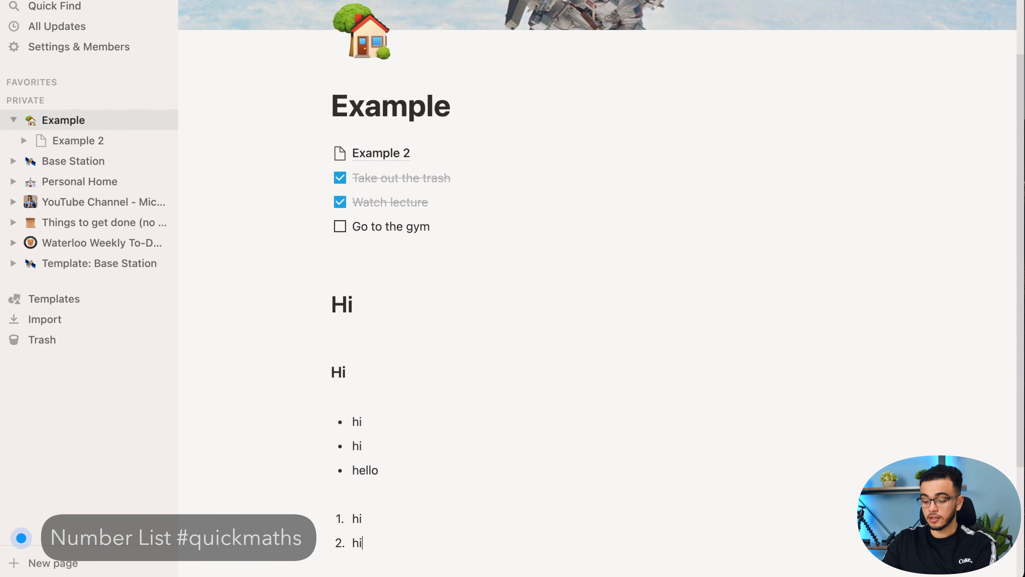
{"action": "type", "text": " 2"}
{"action": "key", "text": "Return"}
{"action": "type", "text": "hi 3"}
{"action": "key", "text": "Return"}
{"action": "key", "text": "Return"}
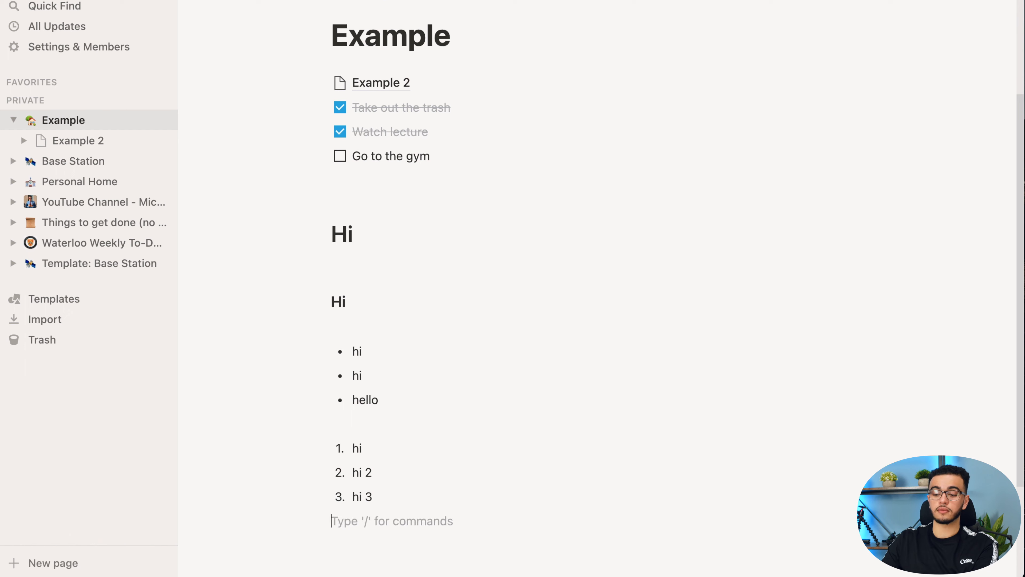
- Add a toggle list below the numbered list titled "What is the power house of the cell"
{"action": "key", "text": "Return"}
{"action": "type", "text": "/"}
{"action": "scroll", "coordinate": [414, 381], "scroll_direction": "down", "scroll_amount": 5}
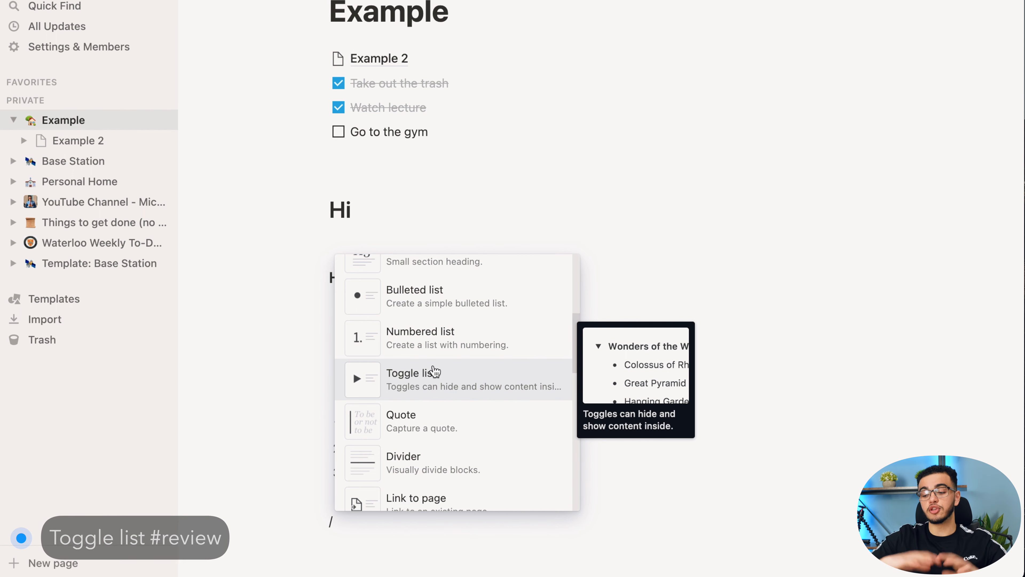
{"action": "left_click", "coordinate": [435, 371]}
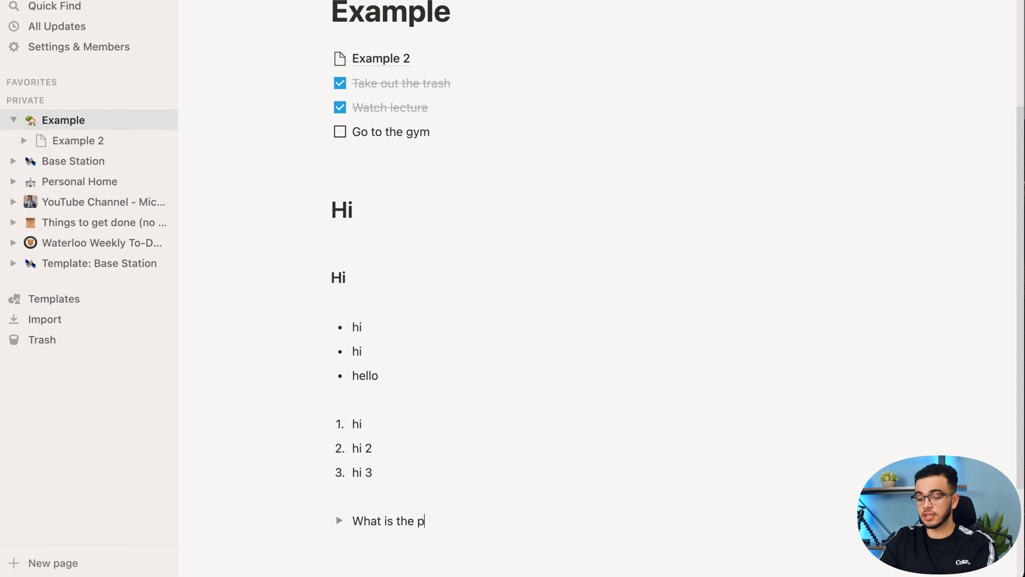
{"action": "type", "text": "owhouse"}
{"action": "key", "text": "BackSpace"}
{"action": "key", "text": "BackSpace"}
{"action": "key", "text": "BackSpace"}
{"action": "key", "text": "BackSpace"}
{"action": "key", "text": "BackSpace"}
{"action": "type", "text": "er hosue of the cell"}
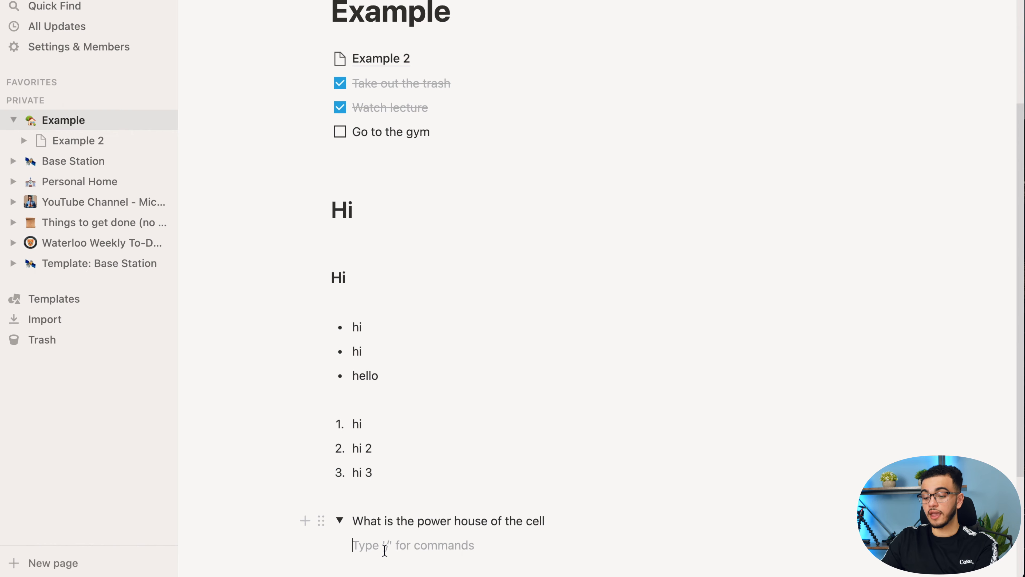
- Write the answer "Mitochondria" inside the toggle and collapse it
{"action": "type", "text": "Mitco"}
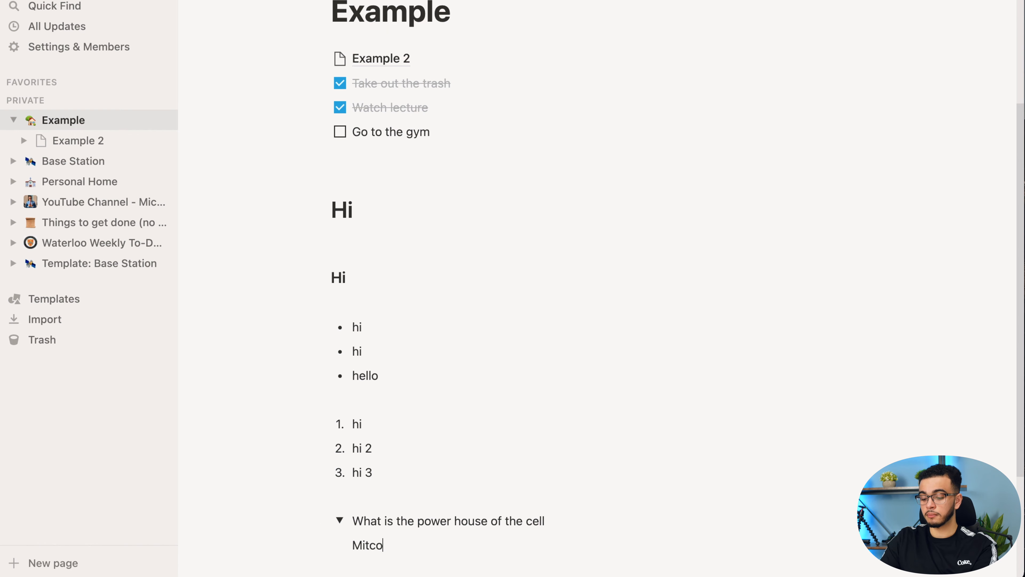
{"action": "type", "text": "hndria"}
{"action": "key", "text": "BackSpace"}
{"action": "key", "text": "BackSpace"}
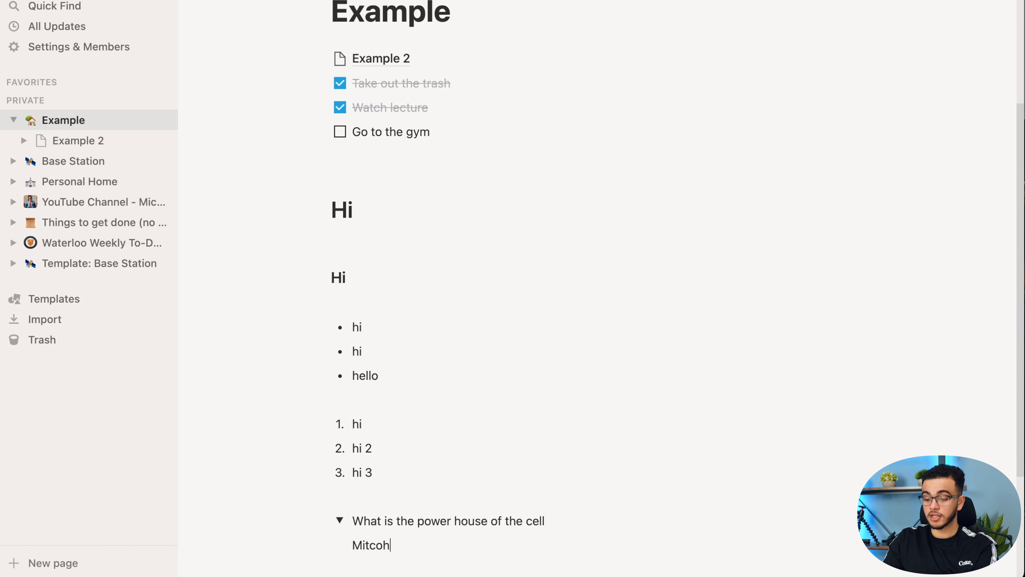
{"action": "type", "text": "ochondria"}
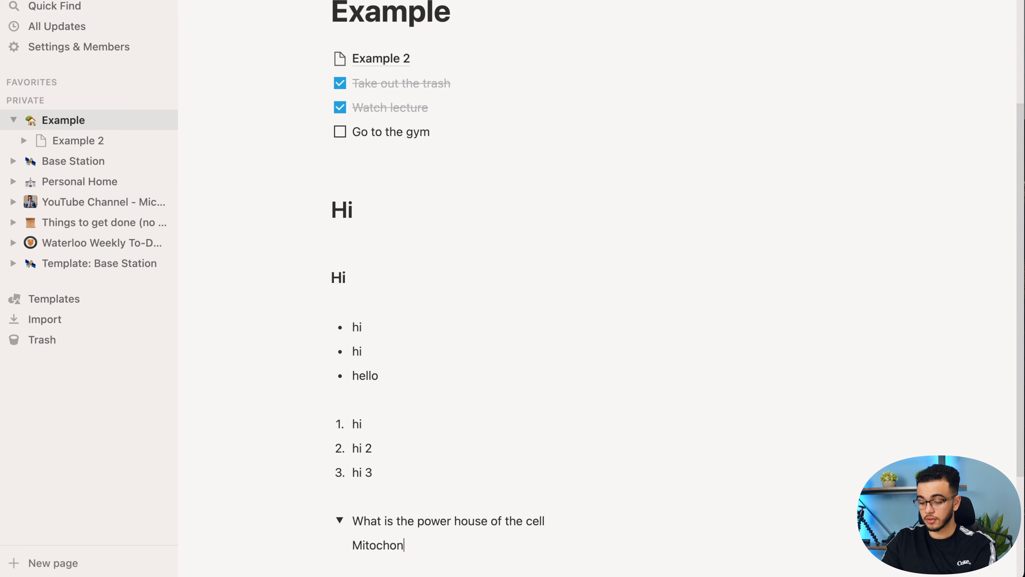
{"action": "left_click", "coordinate": [339, 520]}
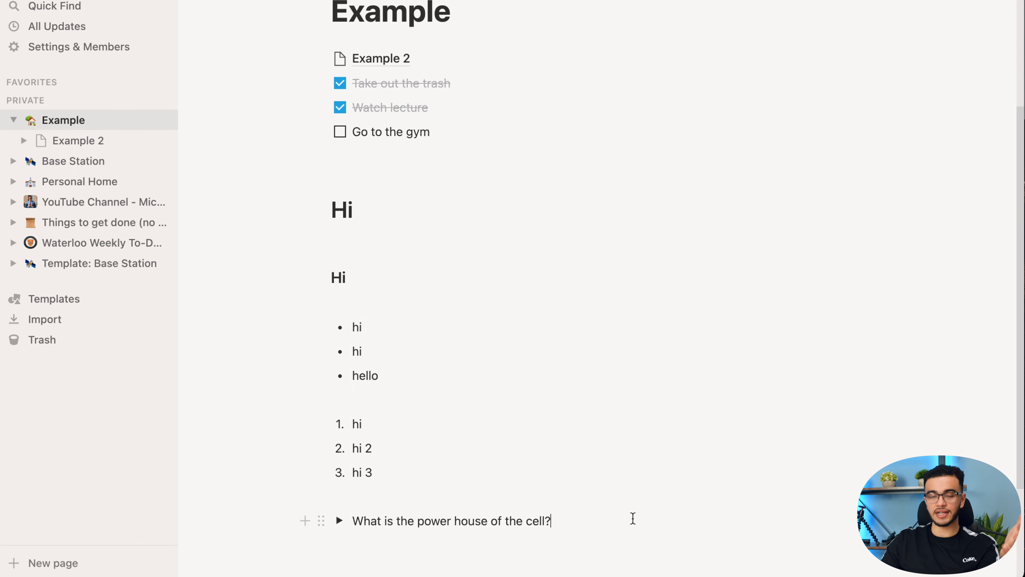
- Add a quote block reading "QUOTE" below the toggle, leaving an empty line between them
{"action": "scroll", "coordinate": [504, 484], "scroll_direction": "down", "scroll_amount": 4}
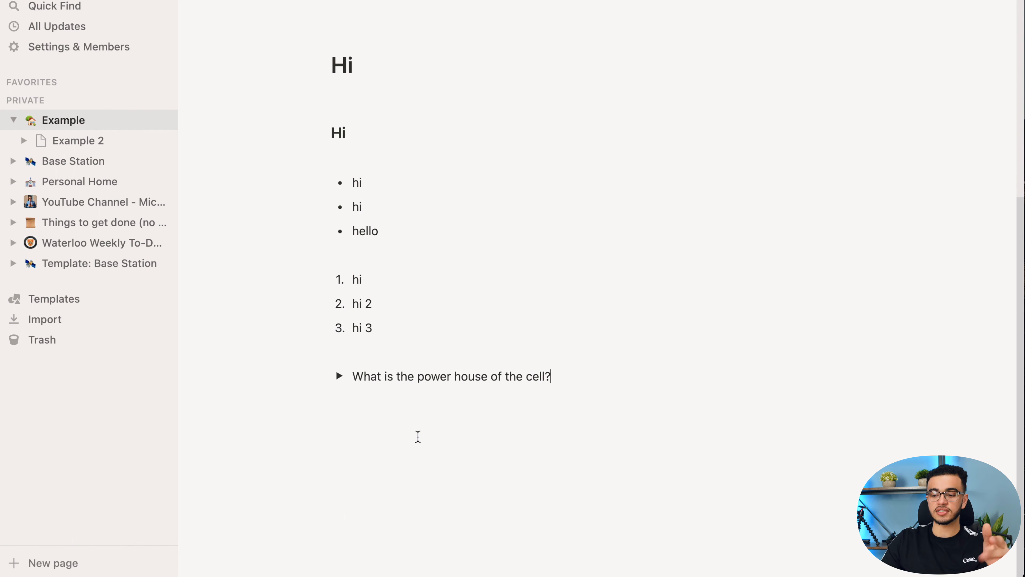
{"action": "key", "text": "Return"}
{"action": "key", "text": "Return"}
{"action": "type", "text": "/"}
{"action": "scroll", "coordinate": [438, 377], "scroll_direction": "down", "scroll_amount": 6}
{"action": "left_click", "coordinate": [469, 317]}
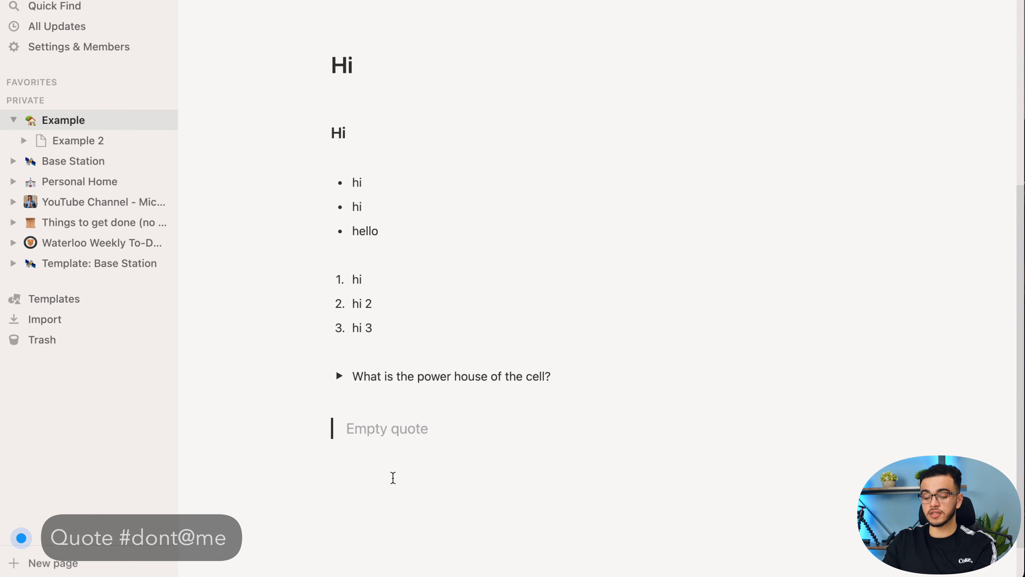
{"action": "type", "text": "QUOTE"}
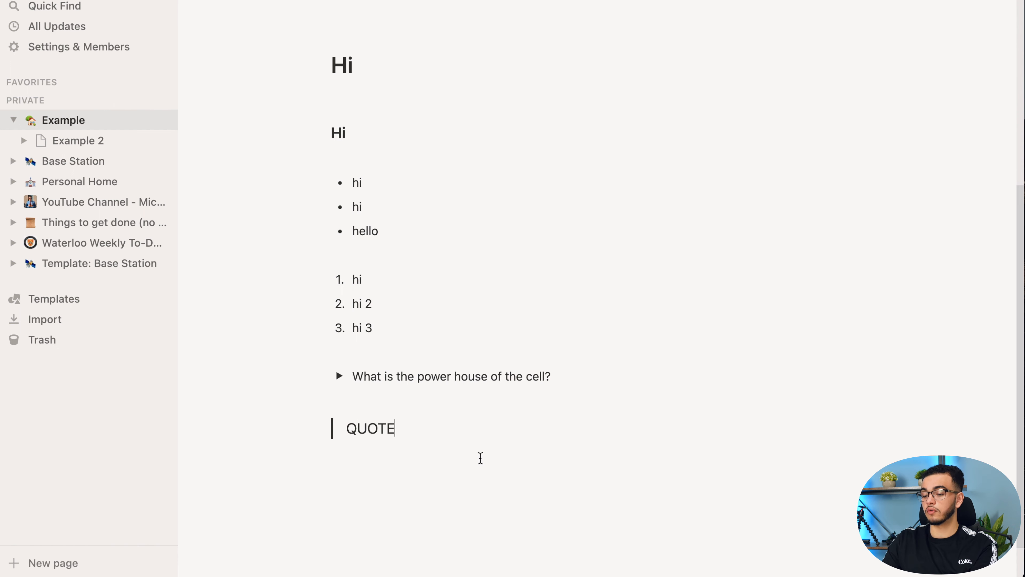
- Insert a divider directly below the quote block
{"action": "key", "text": "Return"}
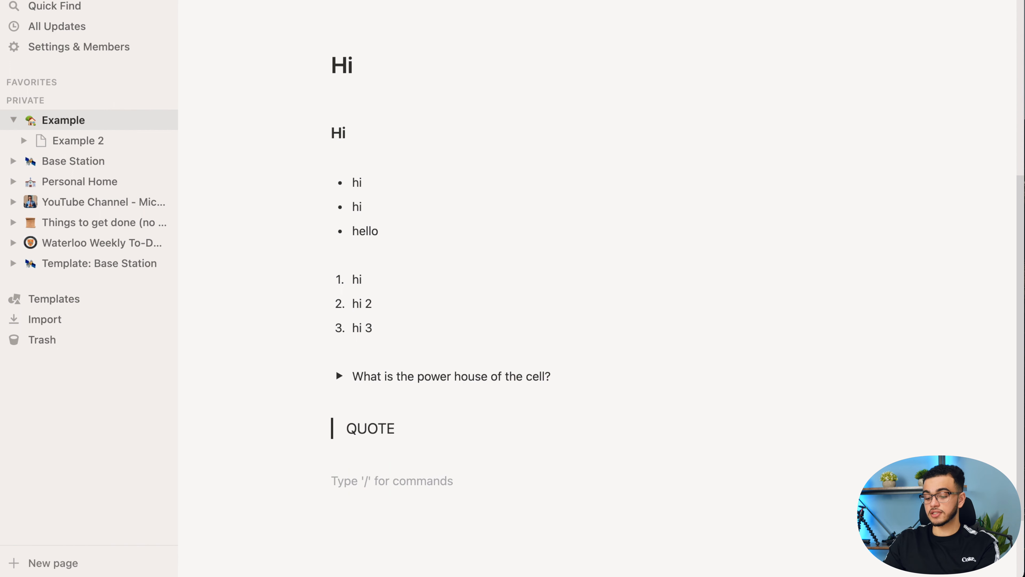
{"action": "type", "text": "/"}
{"action": "scroll", "coordinate": [421, 381], "scroll_direction": "down", "scroll_amount": 5}
{"action": "left_click", "coordinate": [422, 382]}
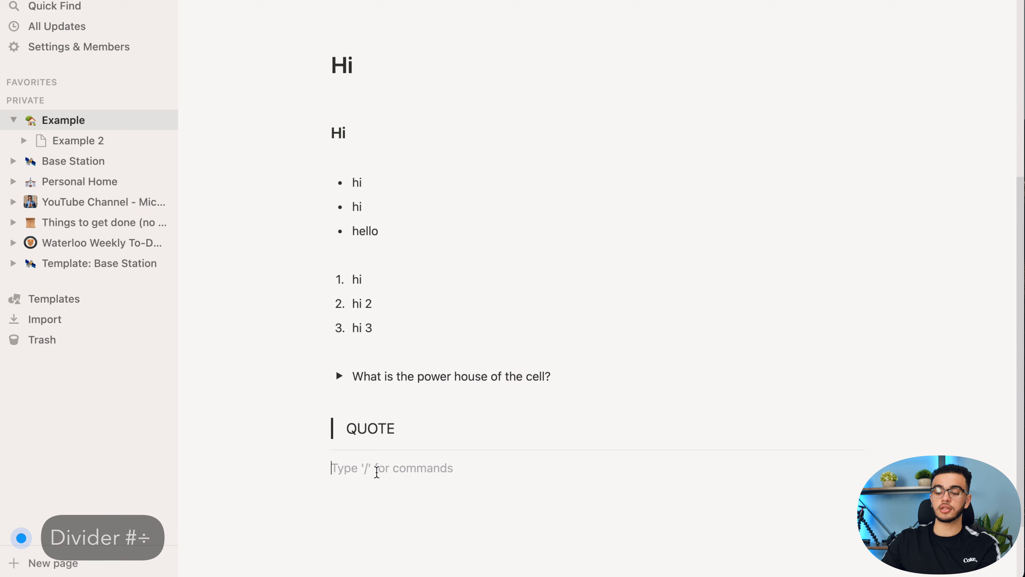
- Insert a link to the existing YouTube Channel page directly below the divider
{"action": "type", "text": "/"}
{"action": "scroll", "coordinate": [464, 272], "scroll_direction": "down", "scroll_amount": 10}
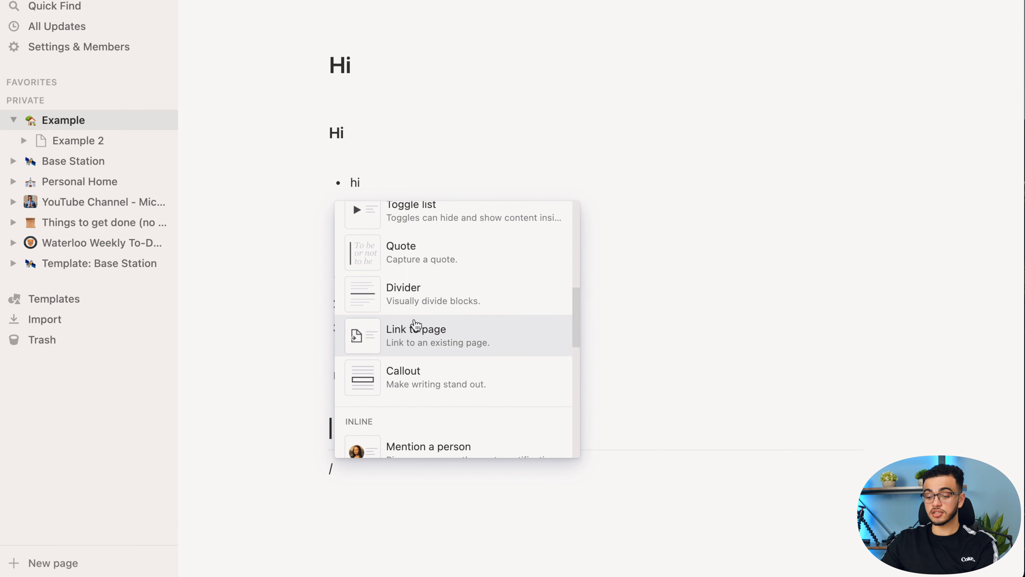
{"action": "left_click", "coordinate": [428, 331]}
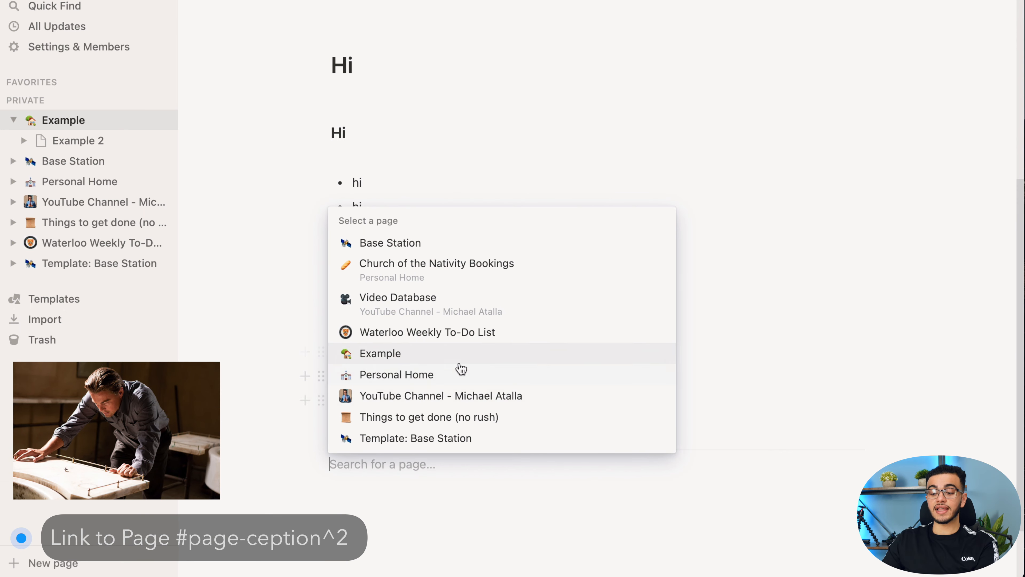
{"action": "left_click", "coordinate": [407, 396]}
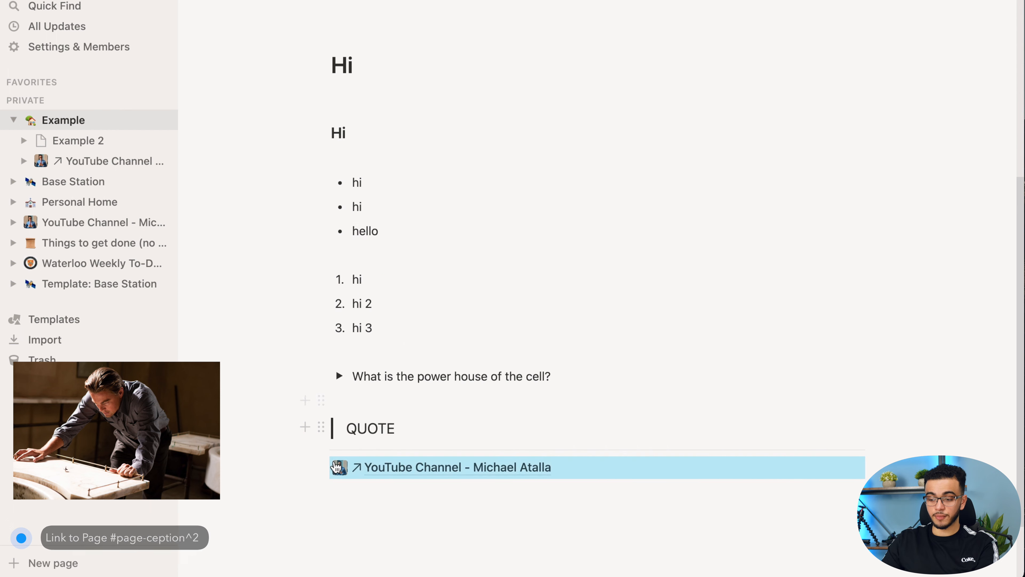
- Follow the new YouTube Channel link from the Example page to check where it leads, and return to Example
{"action": "scroll", "coordinate": [348, 238], "scroll_direction": "up", "scroll_amount": 10}
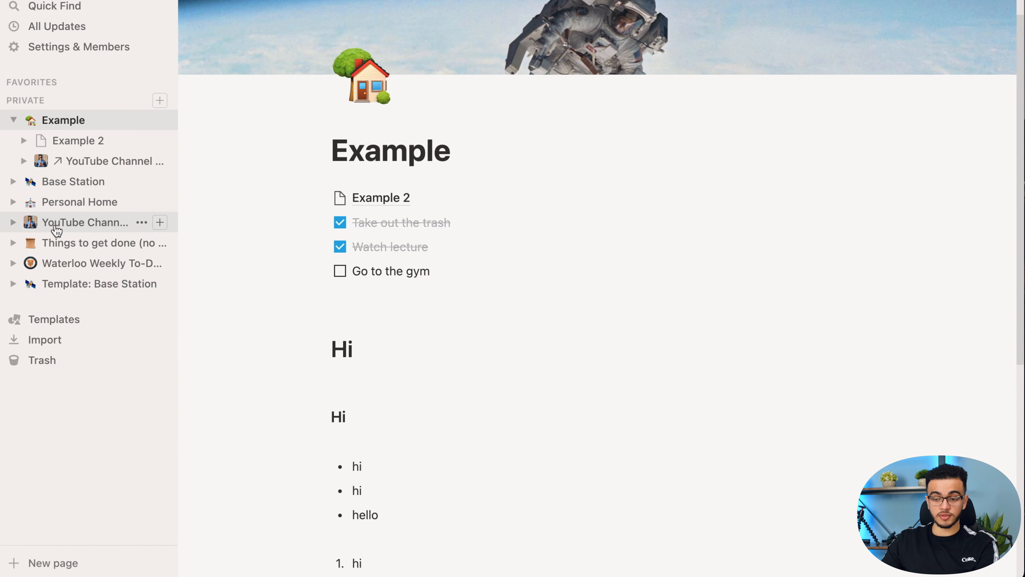
{"action": "left_click", "coordinate": [11, 224]}
{"action": "left_click", "coordinate": [11, 223]}
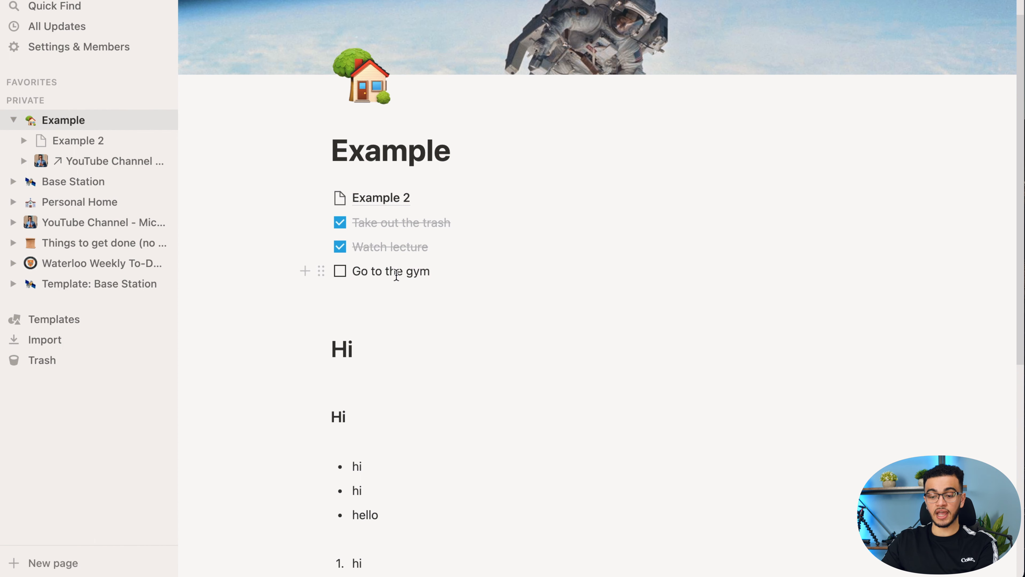
{"action": "scroll", "coordinate": [371, 211], "scroll_direction": "down", "scroll_amount": 3}
{"action": "scroll", "coordinate": [373, 210], "scroll_direction": "down", "scroll_amount": 7}
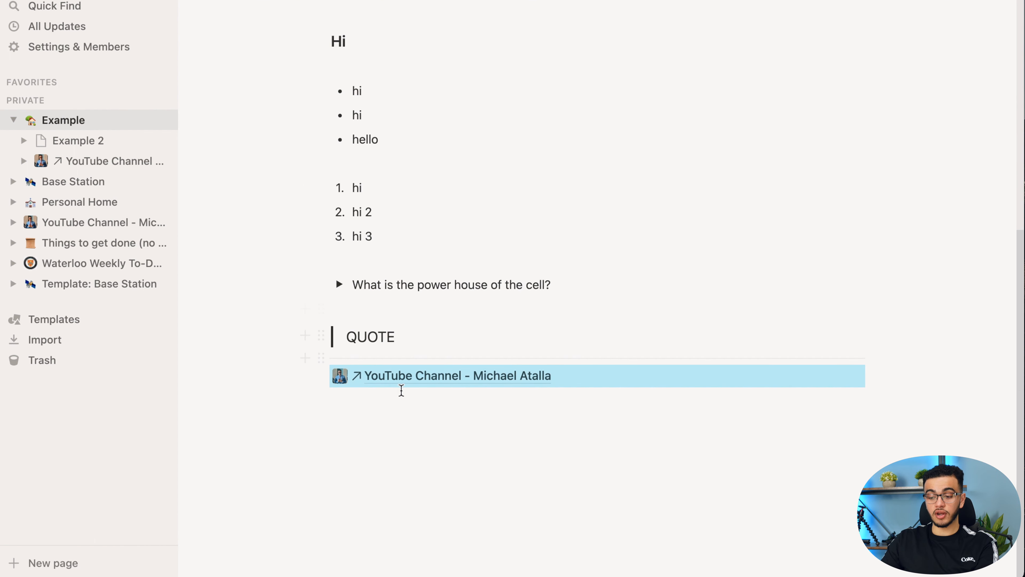
{"action": "left_click", "coordinate": [435, 376]}
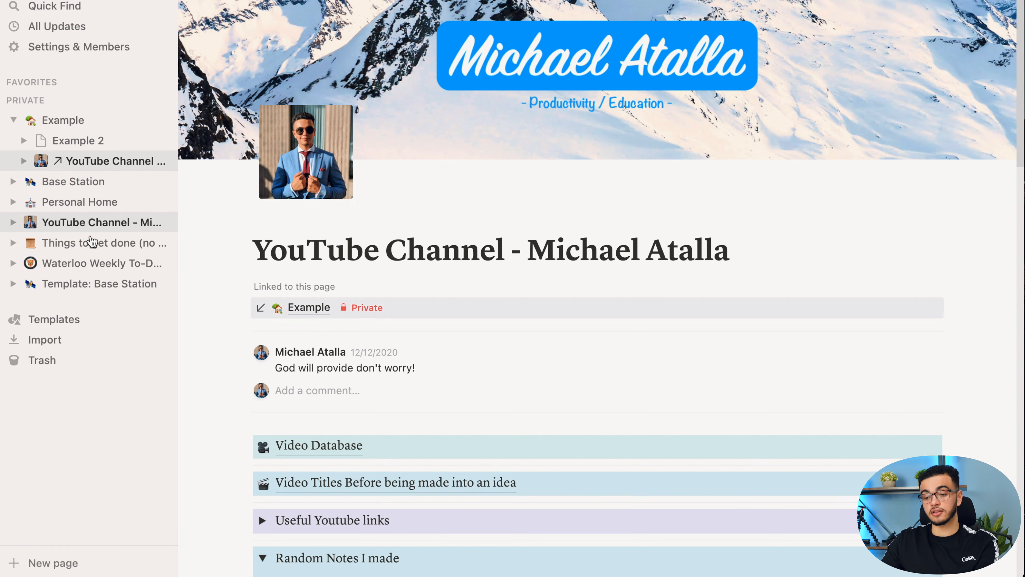
{"action": "left_click", "coordinate": [50, 120]}
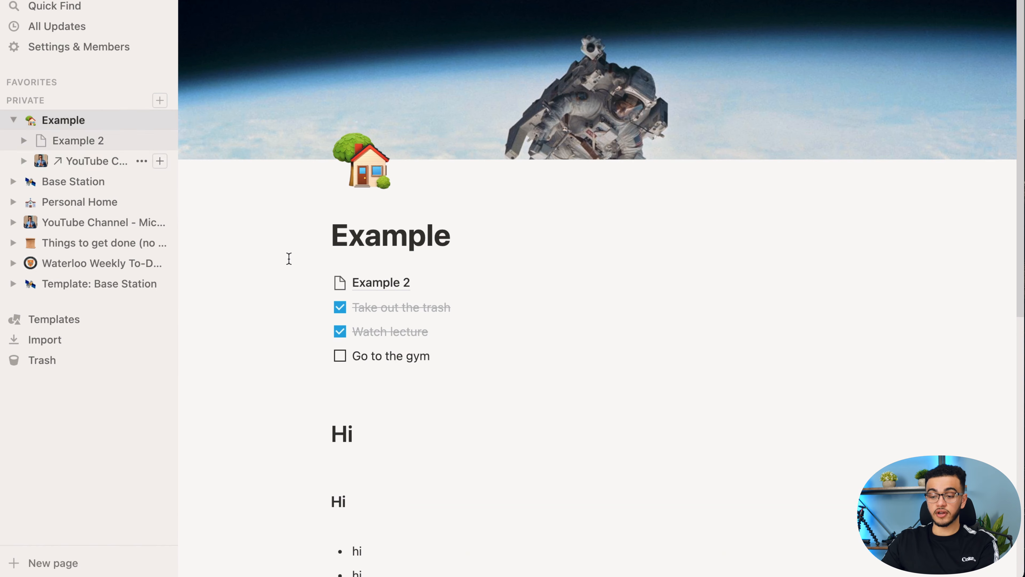
{"action": "scroll", "coordinate": [364, 388], "scroll_direction": "down", "scroll_amount": 11}
{"action": "left_click", "coordinate": [393, 418]}
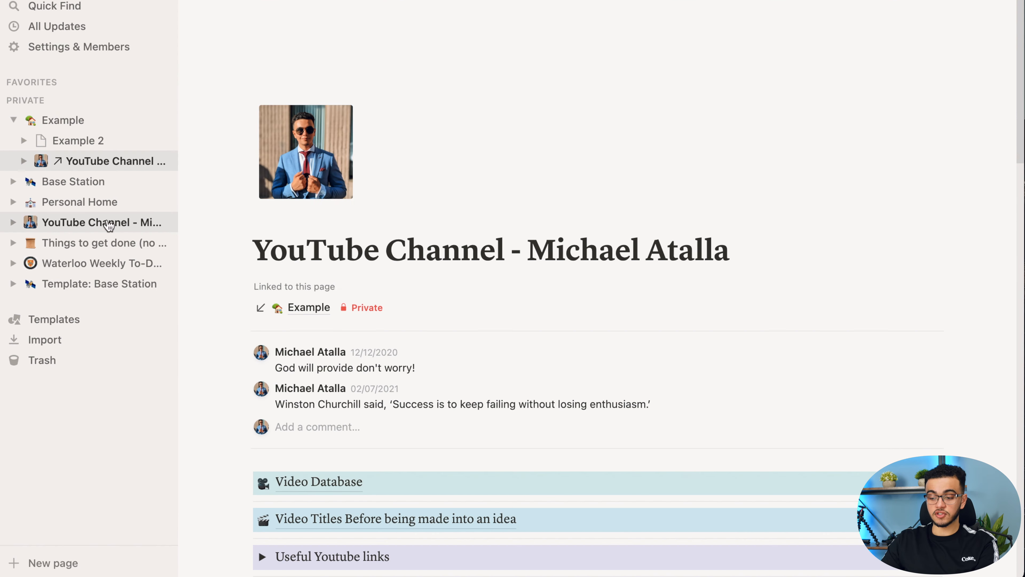
{"action": "left_click", "coordinate": [68, 121]}
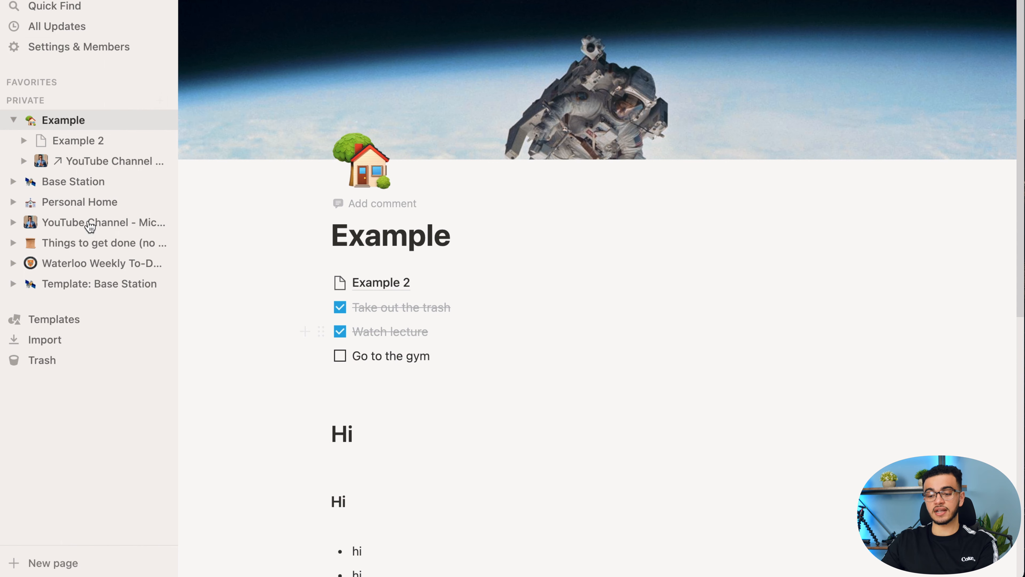
- Add a callout block reading "CALLOUT" below the page link, leaving an empty line between them
{"action": "scroll", "coordinate": [377, 404], "scroll_direction": "down", "scroll_amount": 11}
{"action": "left_click", "coordinate": [377, 412]}
{"action": "key", "text": "Return"}
{"action": "type", "text": "/"}
{"action": "scroll", "coordinate": [426, 343], "scroll_direction": "down", "scroll_amount": 10}
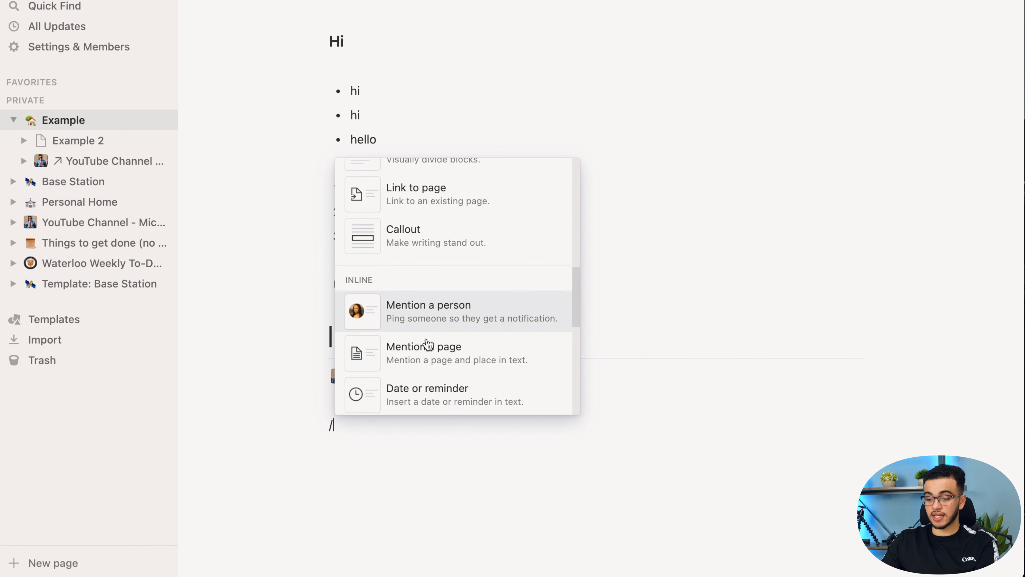
{"action": "left_click", "coordinate": [441, 241]}
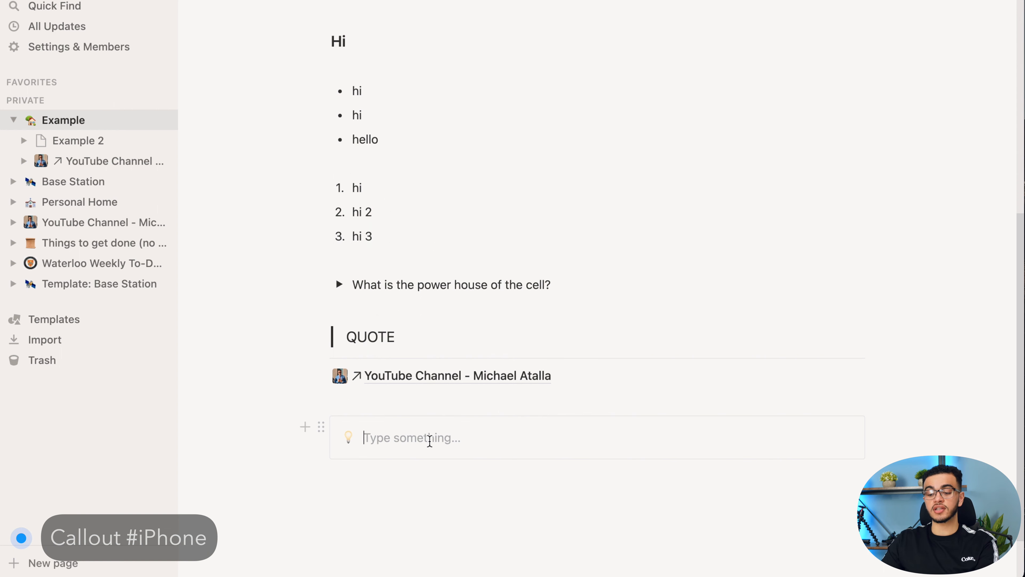
{"action": "type", "text": "CALLOUT"}
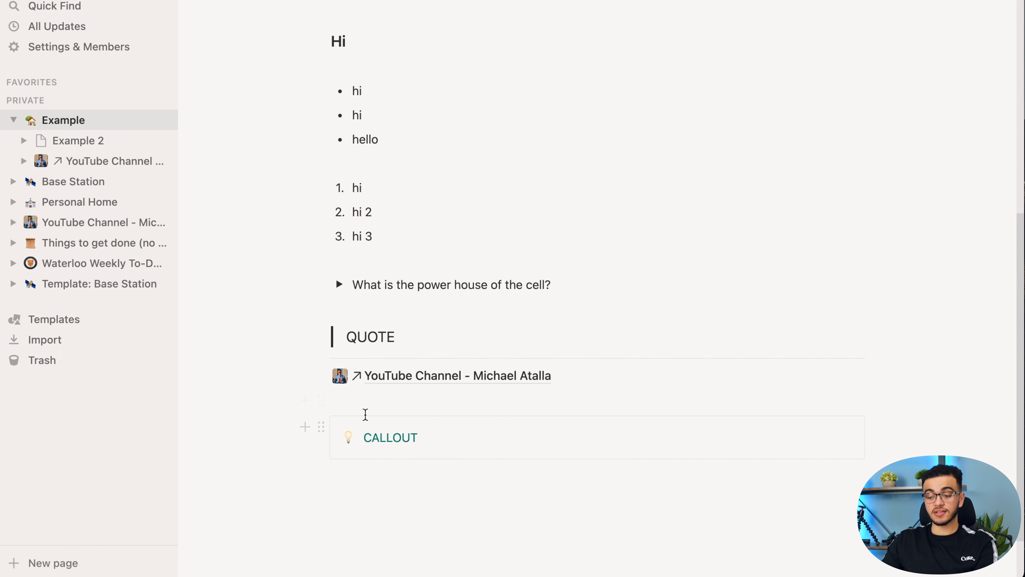
{"action": "left_click", "coordinate": [321, 426]}
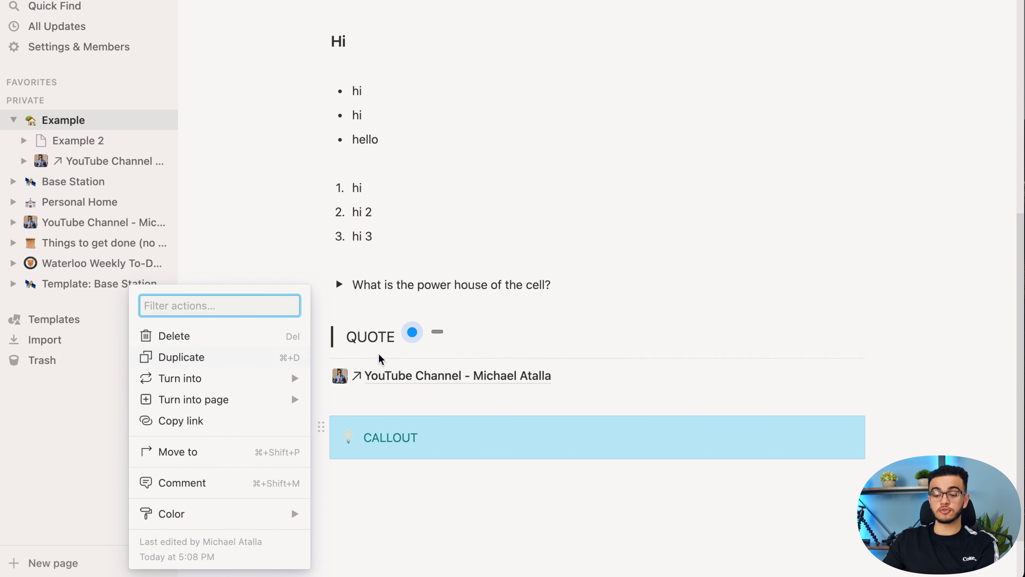
{"action": "mouse_move", "coordinate": [258, 381]}
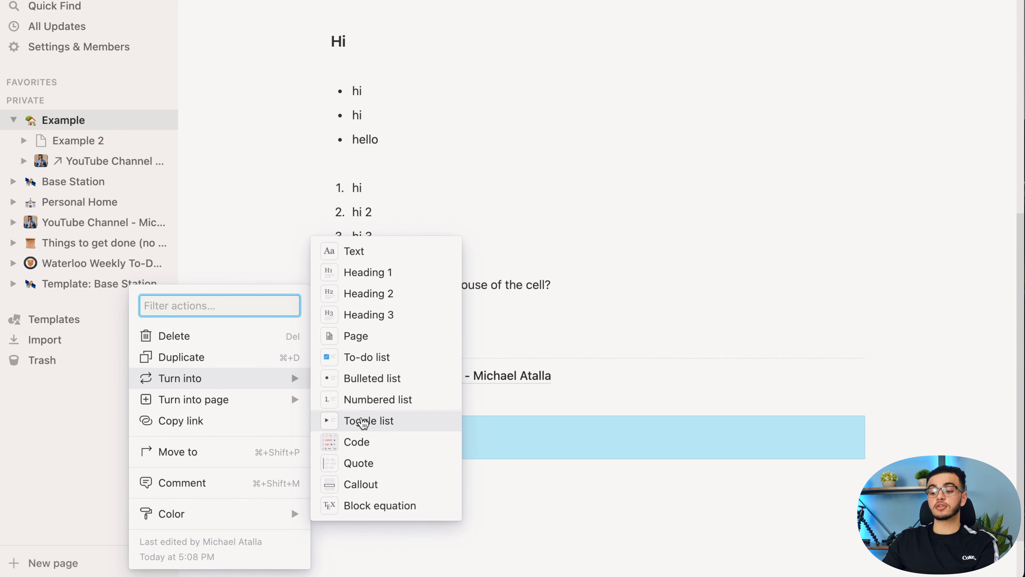
{"action": "left_click", "coordinate": [499, 478]}
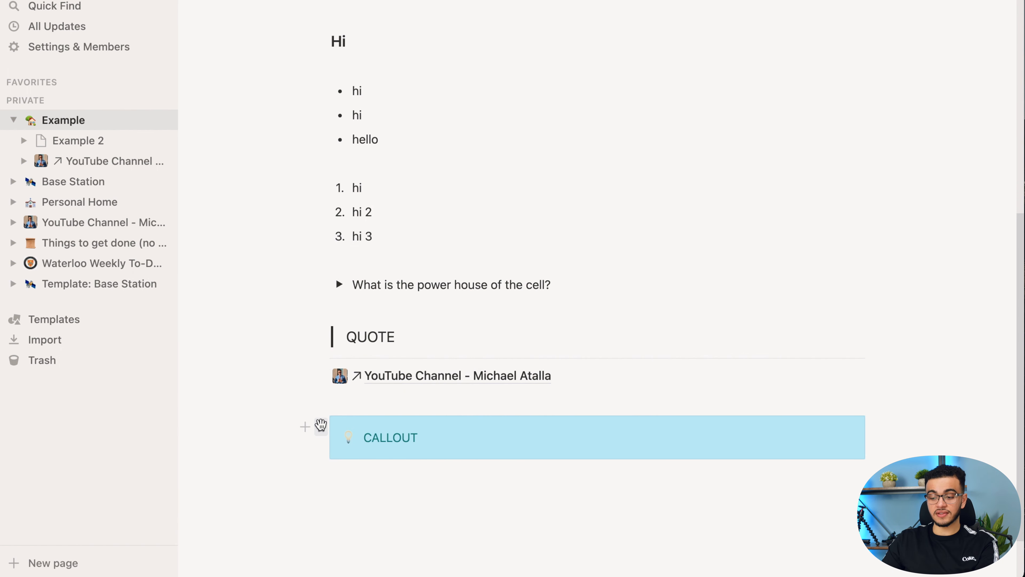
- Turn the "CALLOUT" callout block into a quote block
{"action": "left_click", "coordinate": [320, 428]}
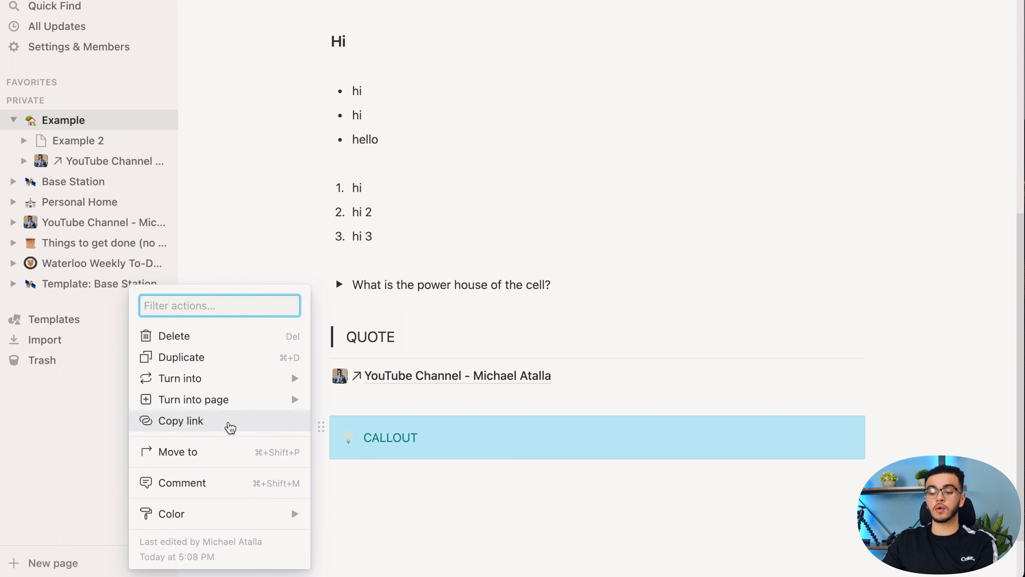
{"action": "mouse_move", "coordinate": [259, 384]}
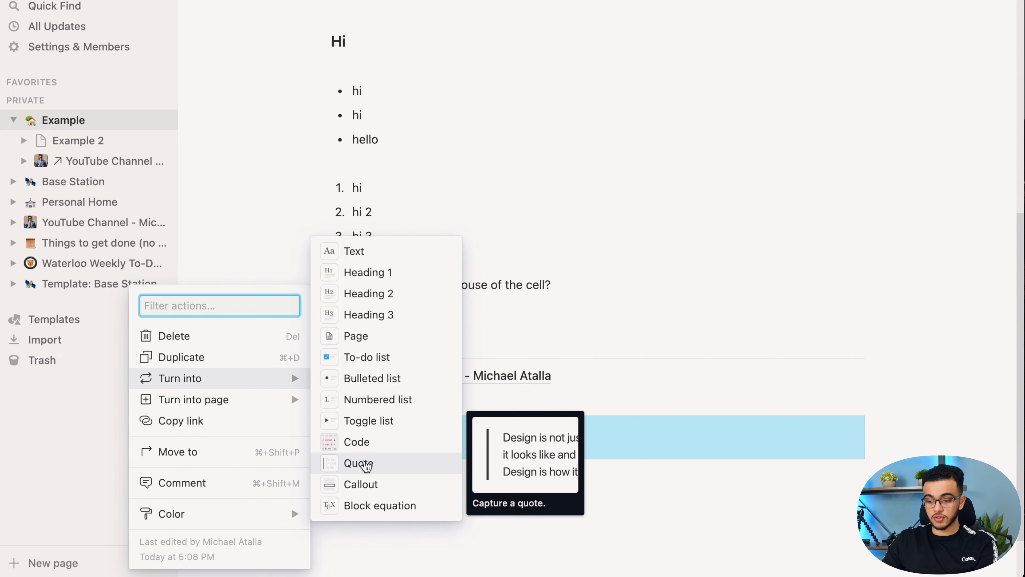
{"action": "left_click", "coordinate": [358, 463]}
{"action": "left_click", "coordinate": [426, 285]}
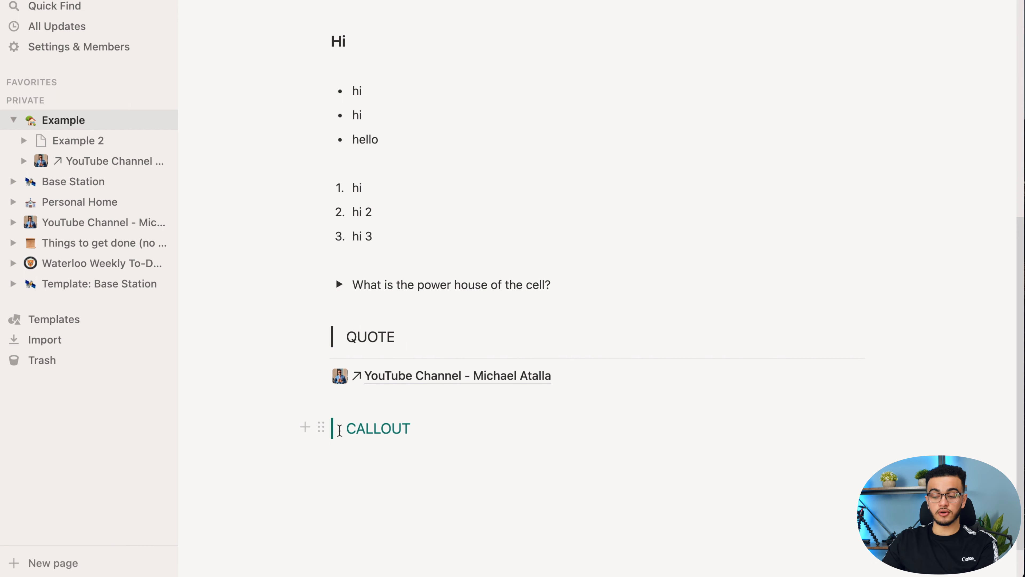
- Set the color of the "CALLOUT" quote block to Yellow
{"action": "left_click", "coordinate": [321, 426]}
{"action": "mouse_move", "coordinate": [213, 518]}
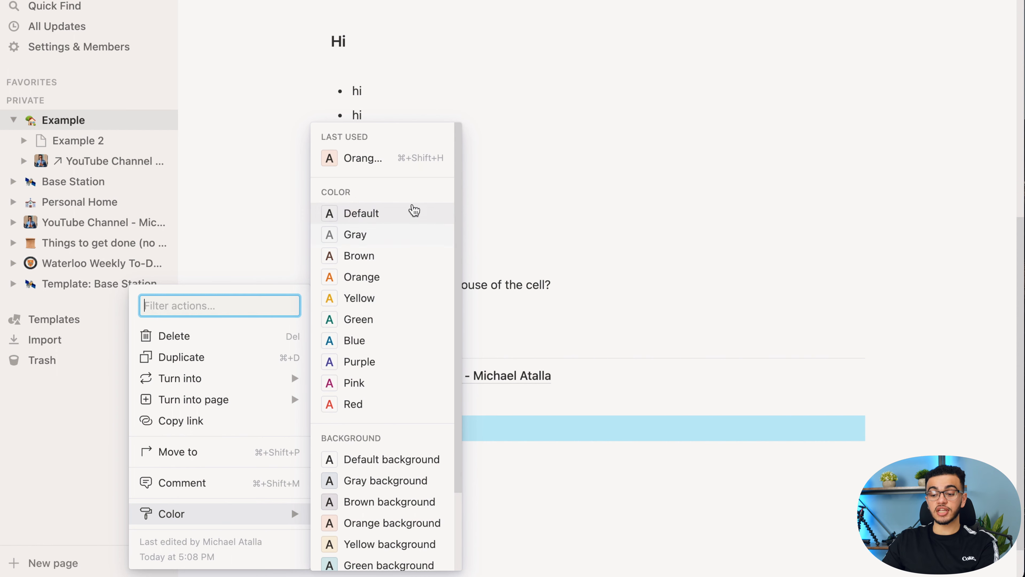
{"action": "left_click", "coordinate": [418, 298]}
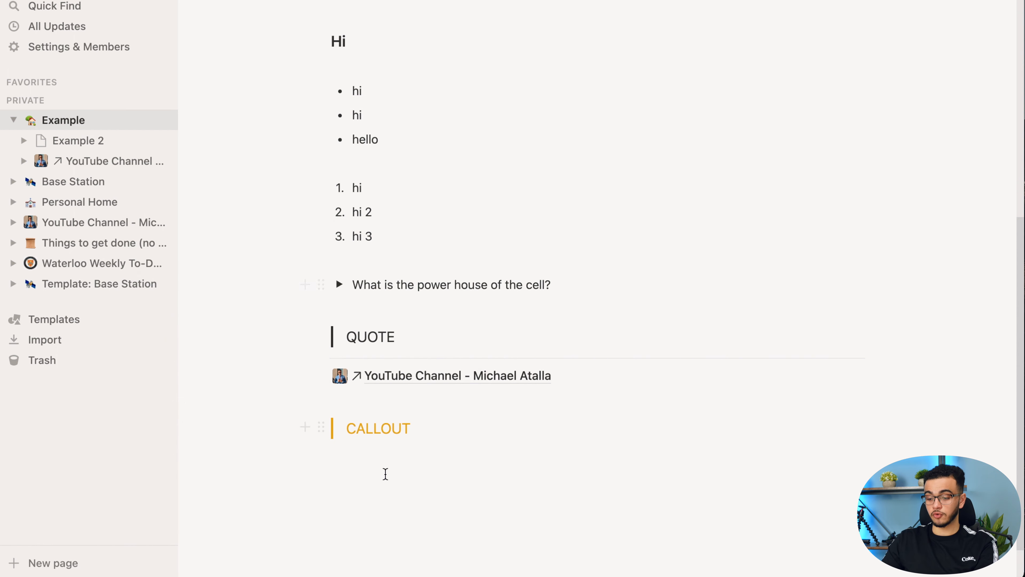
- Give the "CALLOUT" quote block a blue background
{"action": "left_click", "coordinate": [321, 426]}
{"action": "mouse_move", "coordinate": [229, 513]}
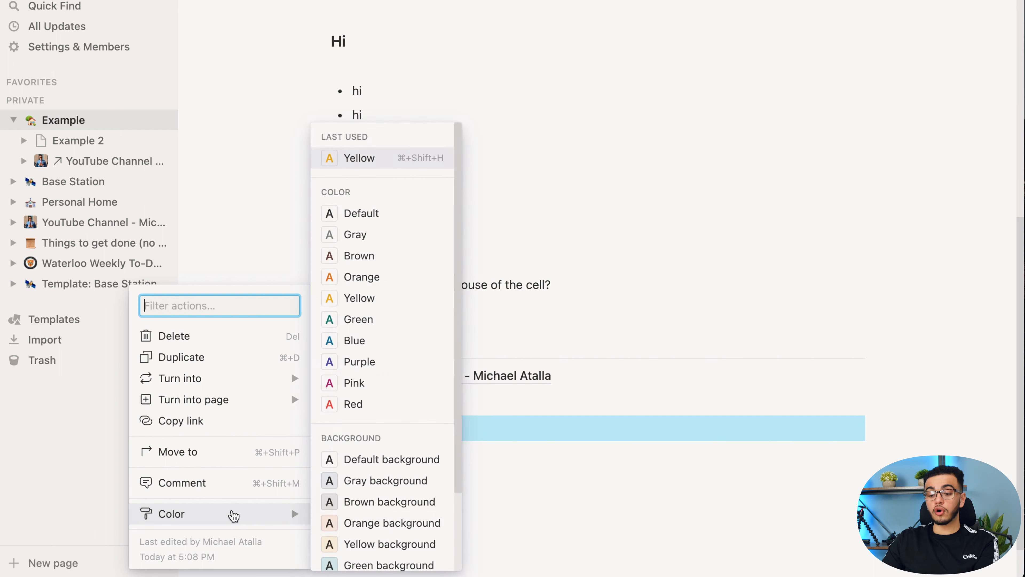
{"action": "scroll", "coordinate": [359, 519], "scroll_direction": "down", "scroll_amount": 4}
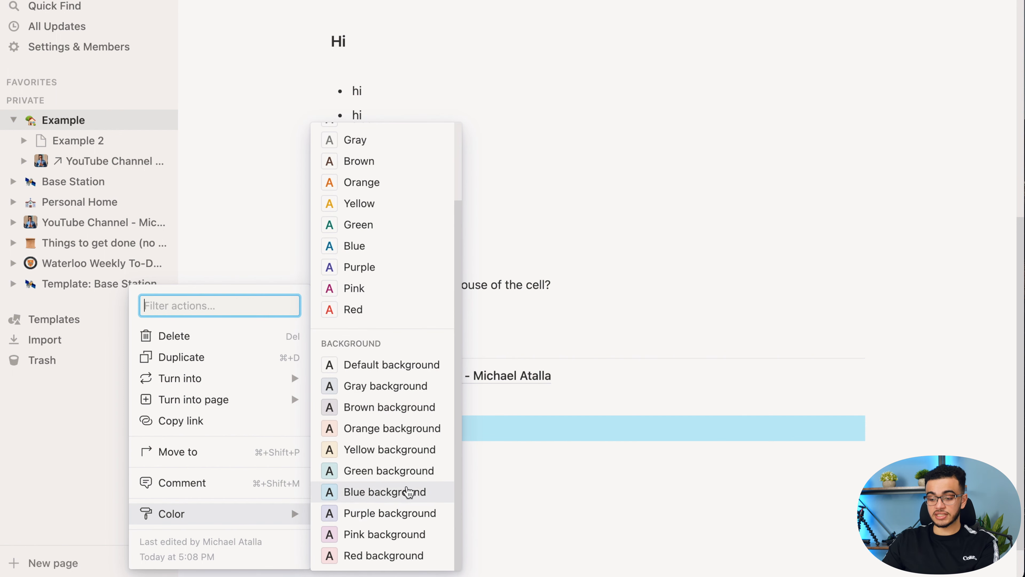
{"action": "left_click", "coordinate": [406, 491]}
{"action": "left_click", "coordinate": [298, 452]}
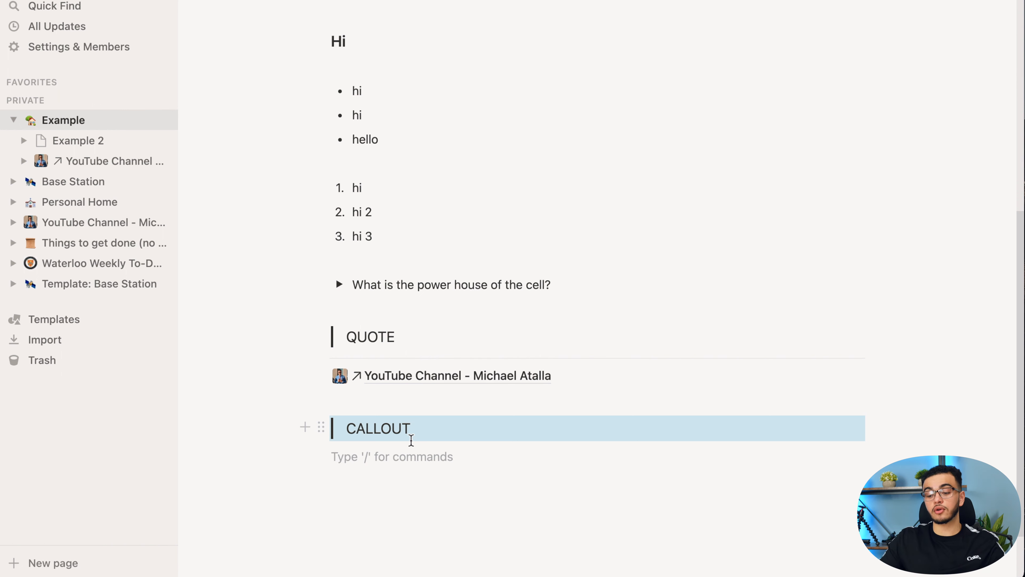
- Turn the "CALLOUT" block into a sub-page of Example and open that page to check it
{"action": "left_click", "coordinate": [321, 427]}
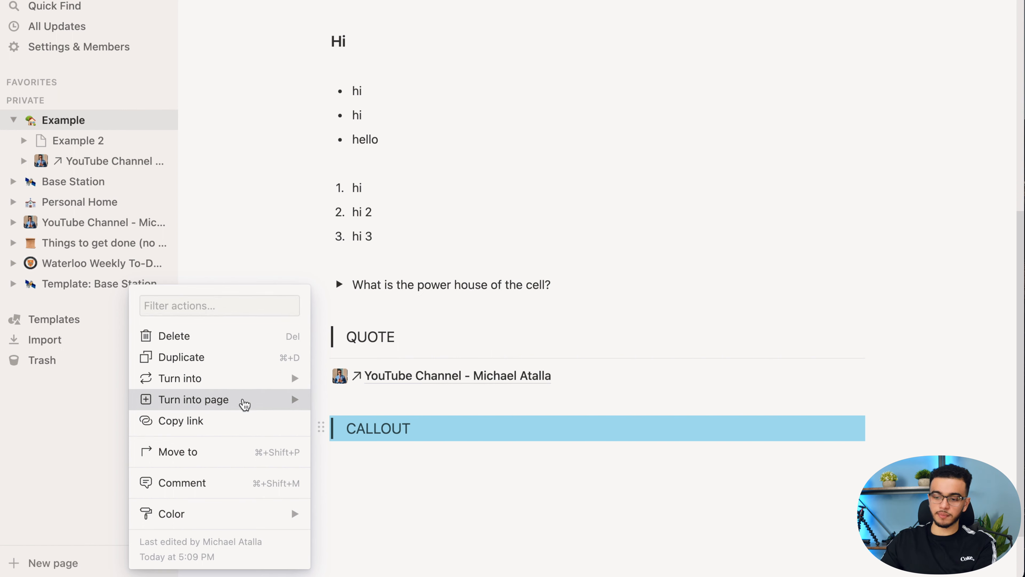
{"action": "mouse_move", "coordinate": [244, 404]}
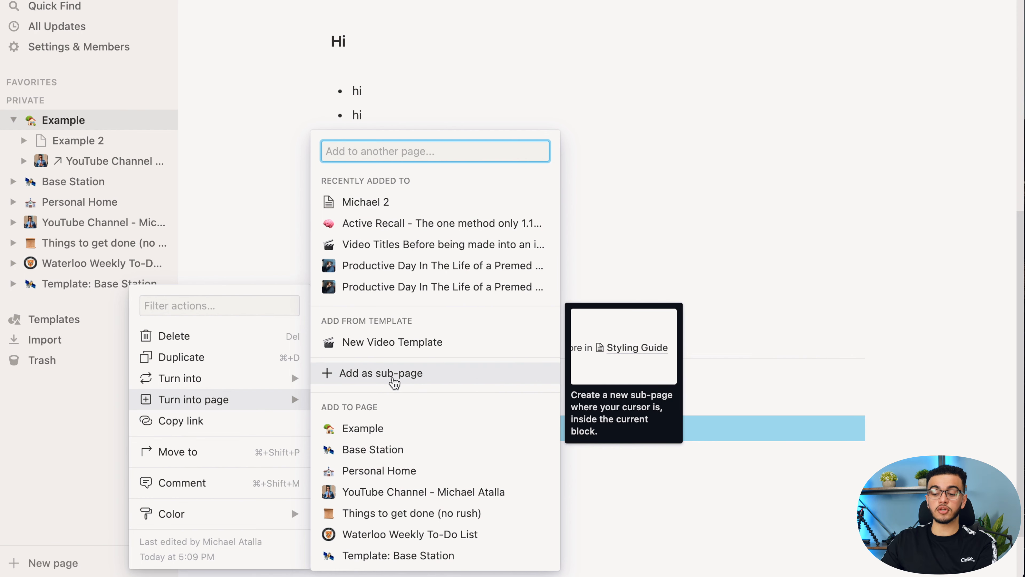
{"action": "left_click", "coordinate": [394, 382]}
{"action": "left_click", "coordinate": [421, 451]}
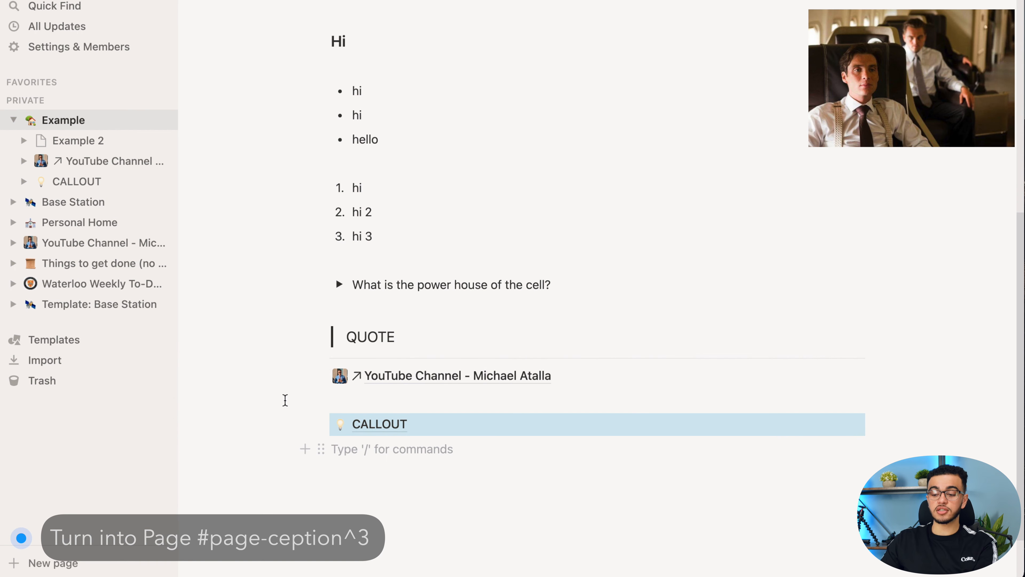
{"action": "left_click", "coordinate": [381, 424]}
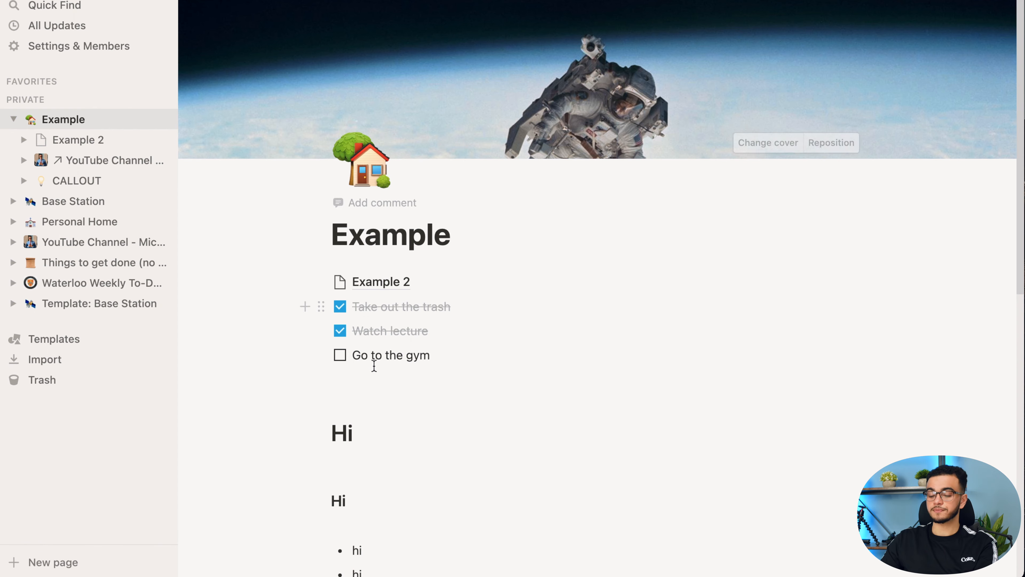
- Move the CALLOUT sub-page from the Example page into the Example 2 page
{"action": "left_click", "coordinate": [320, 350]}
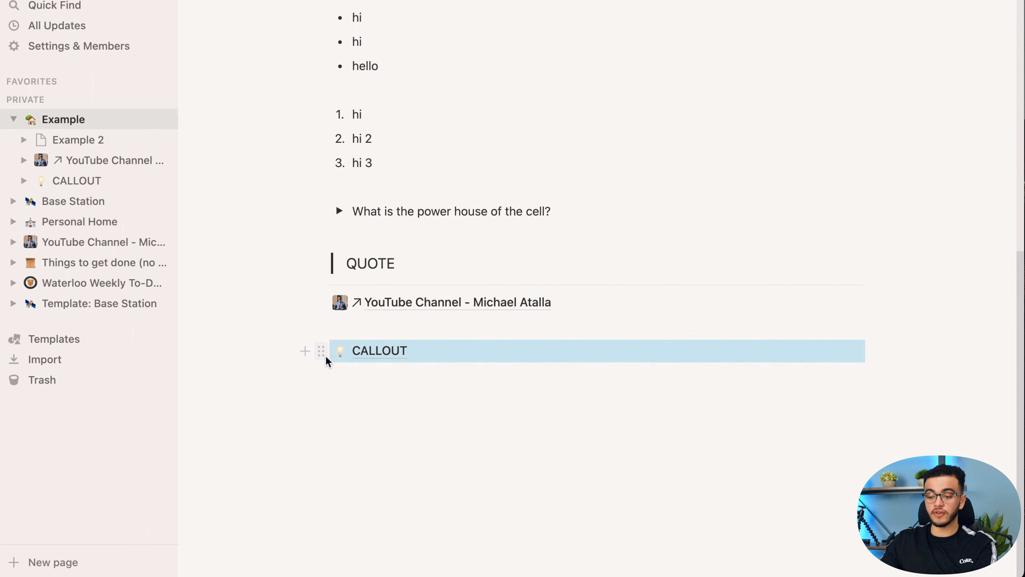
{"action": "left_click", "coordinate": [325, 356]}
{"action": "left_click", "coordinate": [264, 393]}
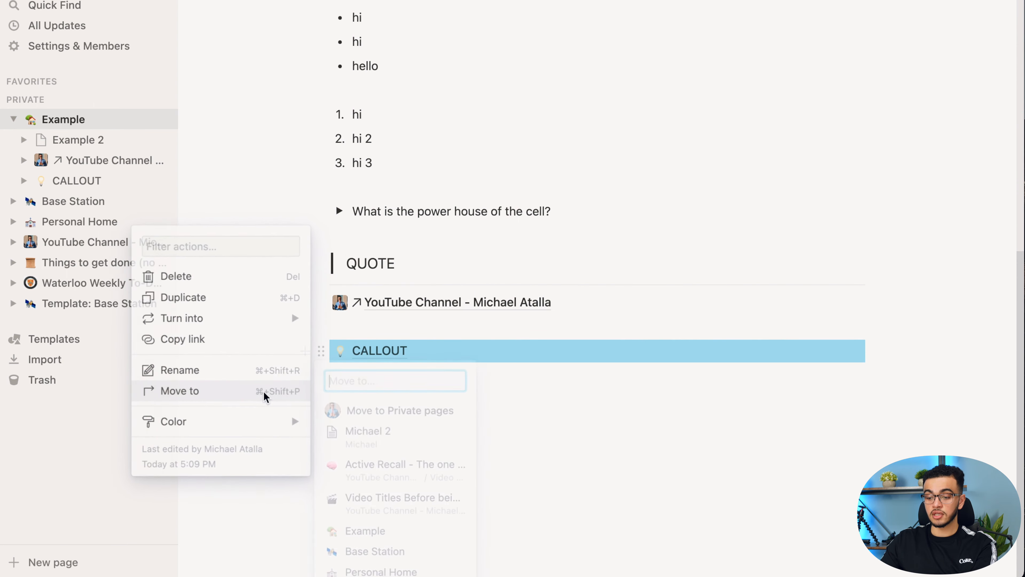
{"action": "type", "text": "E"}
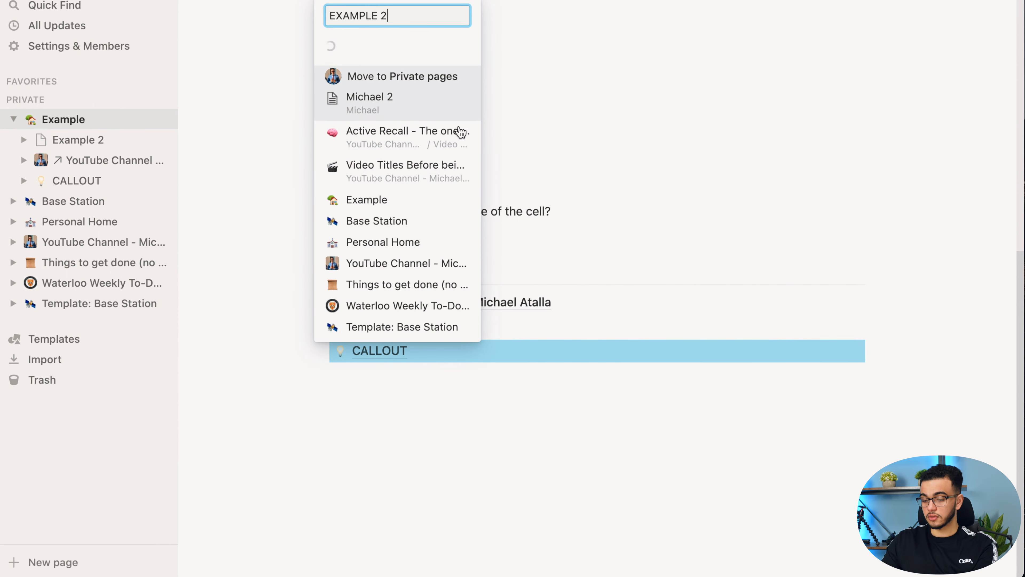
{"action": "type", "text": "XAMPLE 2"}
{"action": "left_click", "coordinate": [373, 323]}
- Open Example 2 and its CALLOUT sub-page to check the nested page structure
{"action": "scroll", "coordinate": [469, 252], "scroll_direction": "up", "scroll_amount": 10}
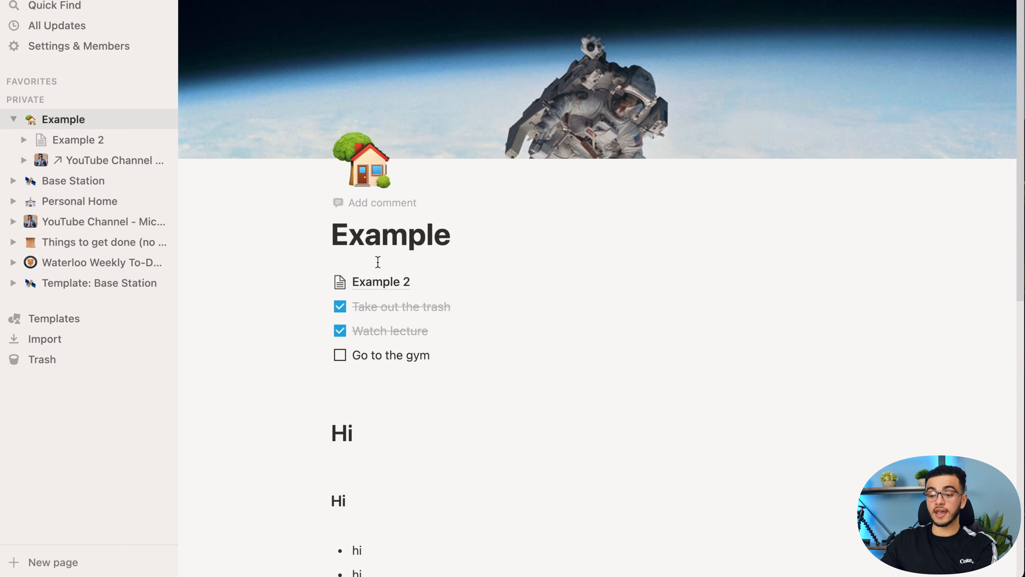
{"action": "left_click", "coordinate": [377, 283]}
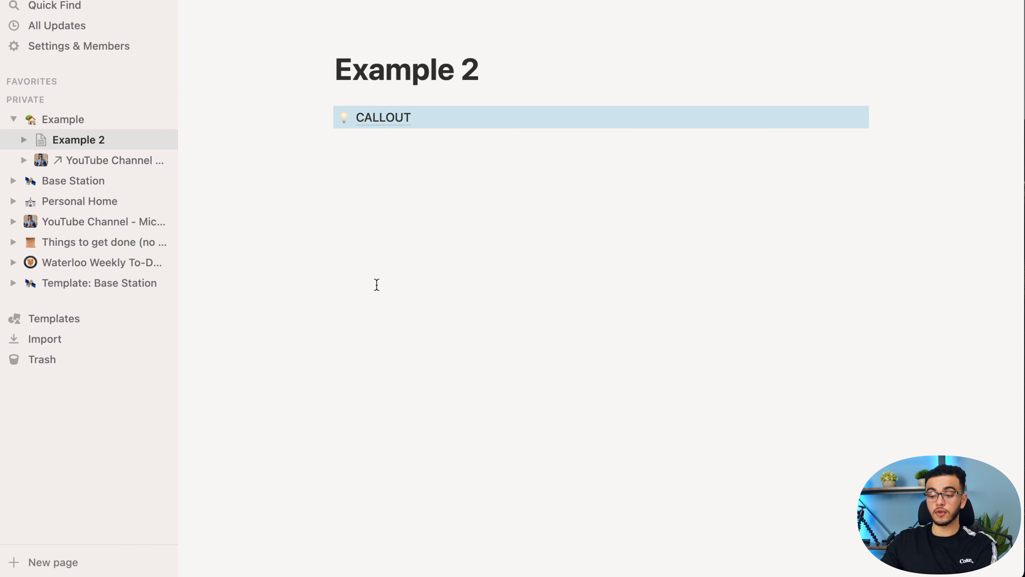
{"action": "left_click", "coordinate": [398, 117]}
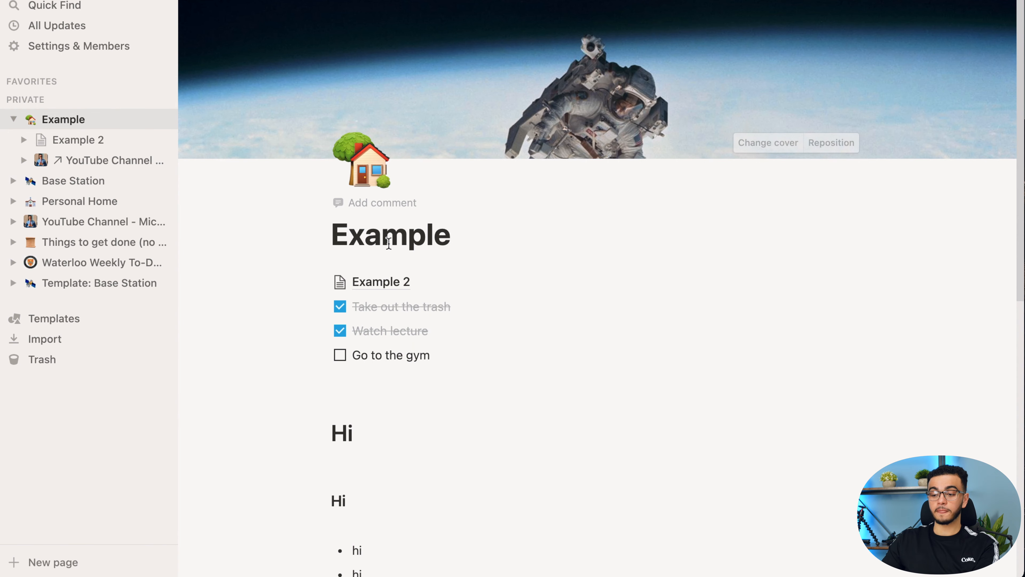
{"action": "left_click", "coordinate": [368, 285]}
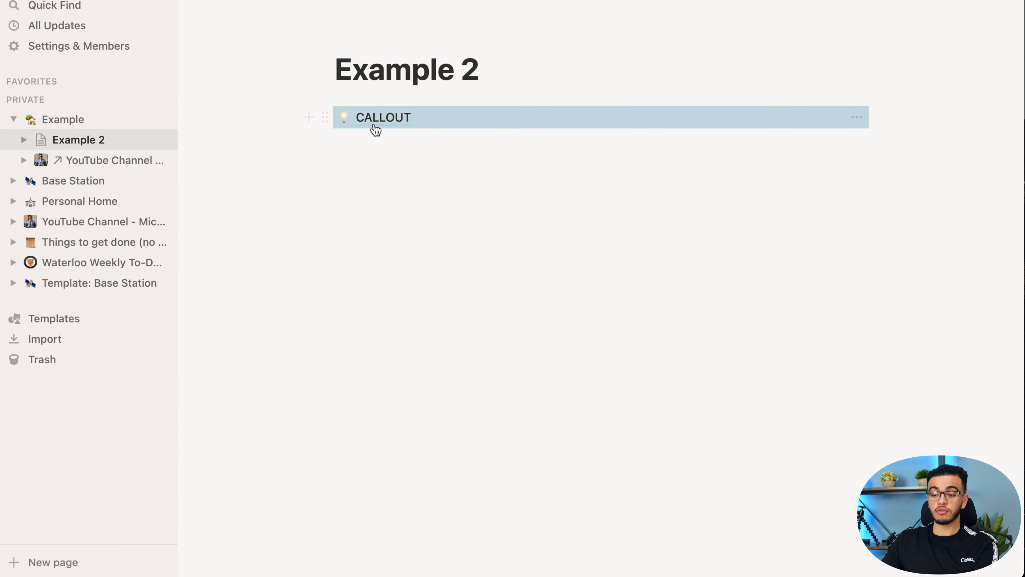
- Open the CALLOUT sub-page and expand Example 2 and CALLOUT in the page tree to examine how the pages nest
{"action": "left_click", "coordinate": [372, 120]}
{"action": "left_click", "coordinate": [28, 140]}
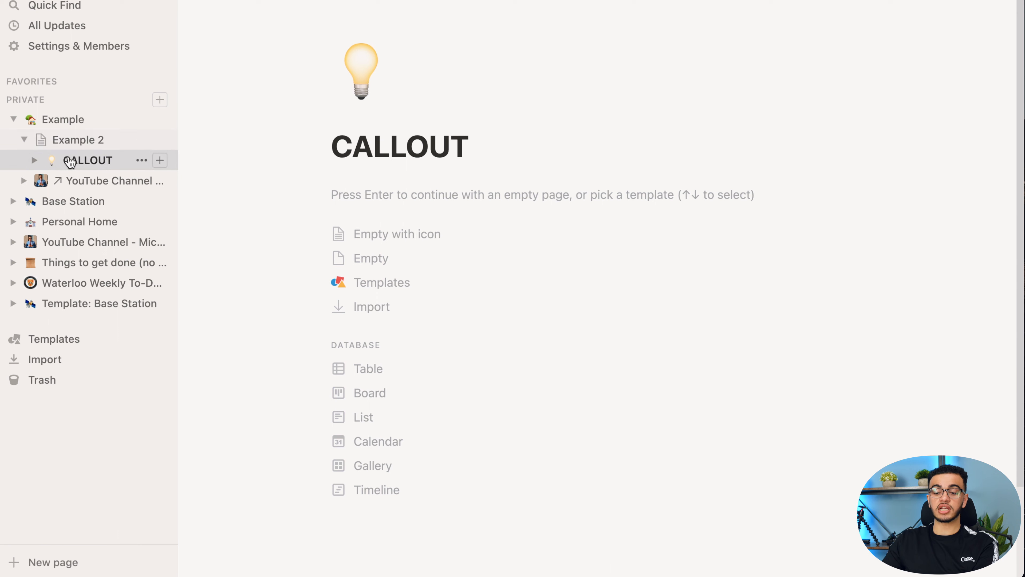
{"action": "left_click", "coordinate": [36, 160]}
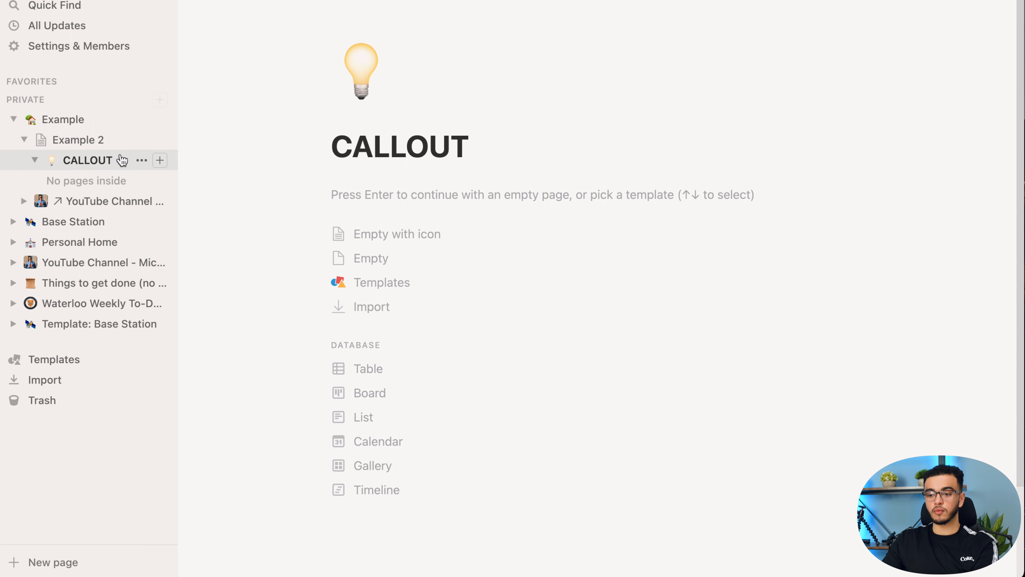
- Return to the Example page and insert an inline mention of the YouTube Channel page below the existing page link
{"action": "left_click", "coordinate": [73, 127]}
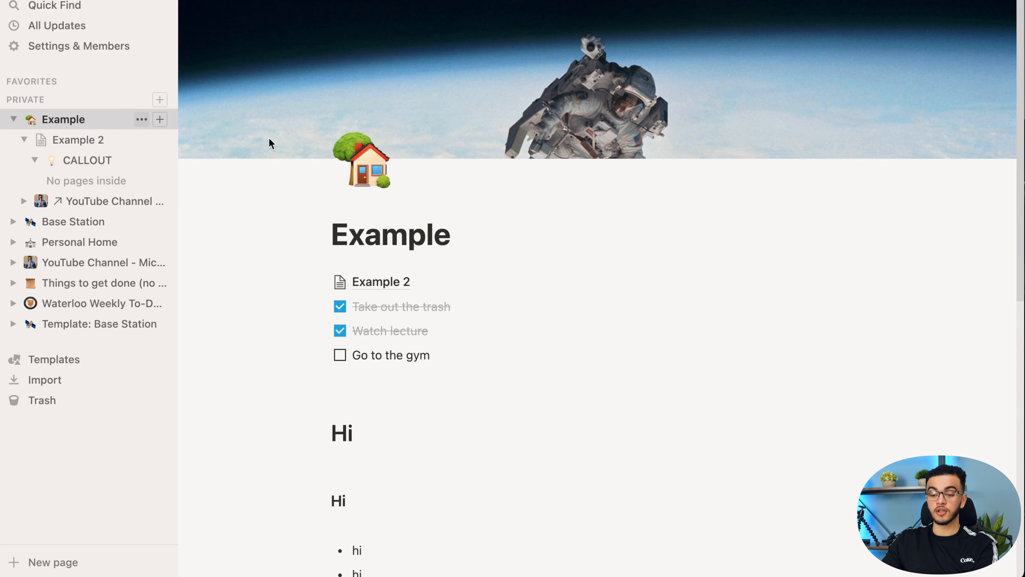
{"action": "scroll", "coordinate": [383, 252], "scroll_direction": "down", "scroll_amount": 10}
{"action": "left_click", "coordinate": [337, 352]}
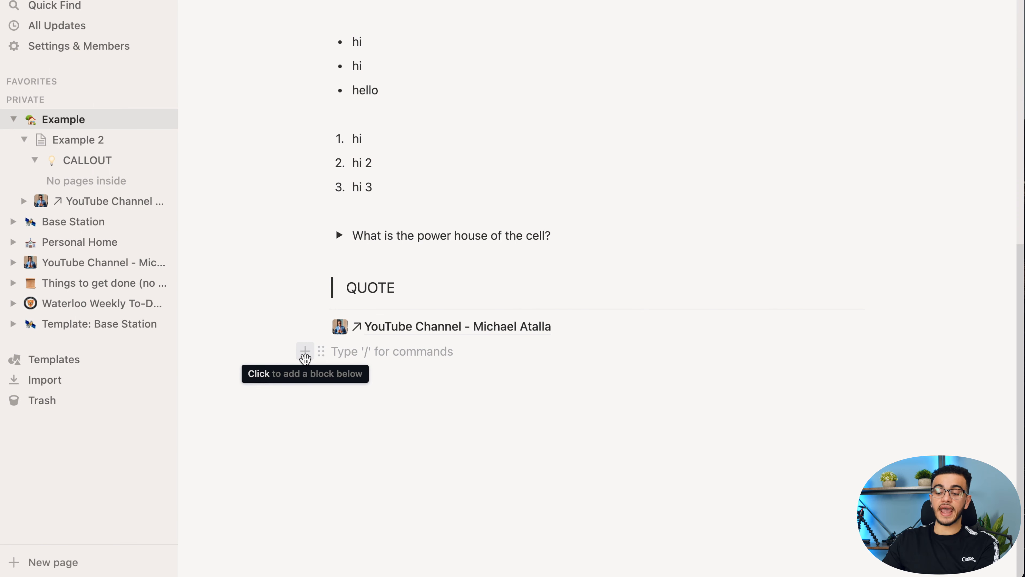
{"action": "left_click", "coordinate": [305, 354]}
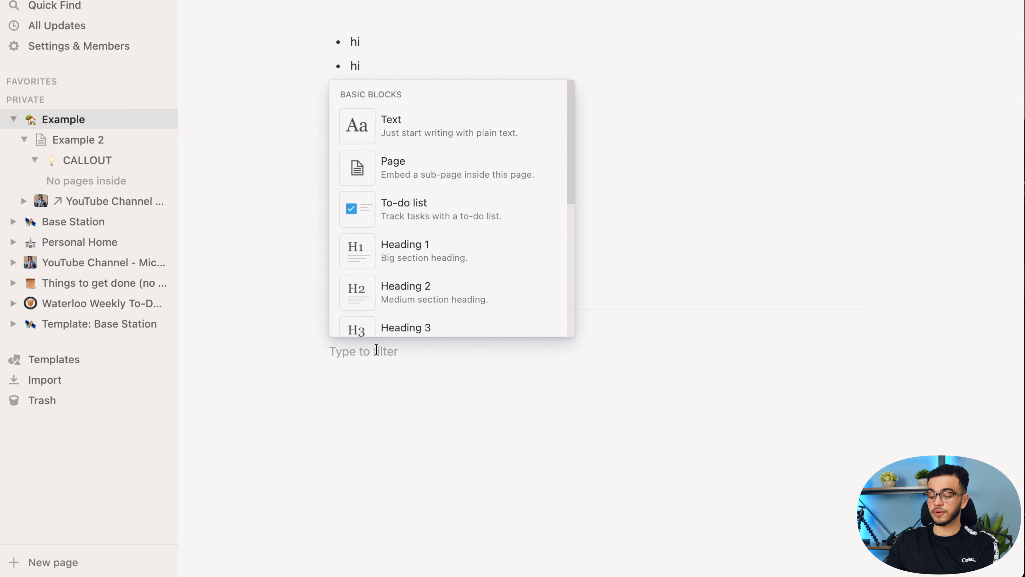
{"action": "scroll", "coordinate": [423, 210], "scroll_direction": "down", "scroll_amount": 10}
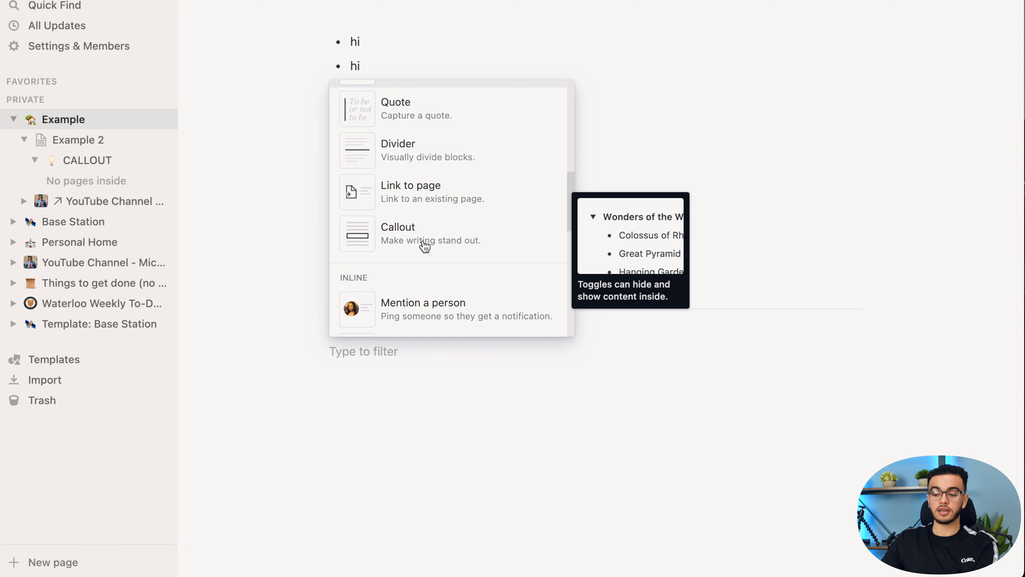
{"action": "scroll", "coordinate": [423, 247], "scroll_direction": "down", "scroll_amount": 5}
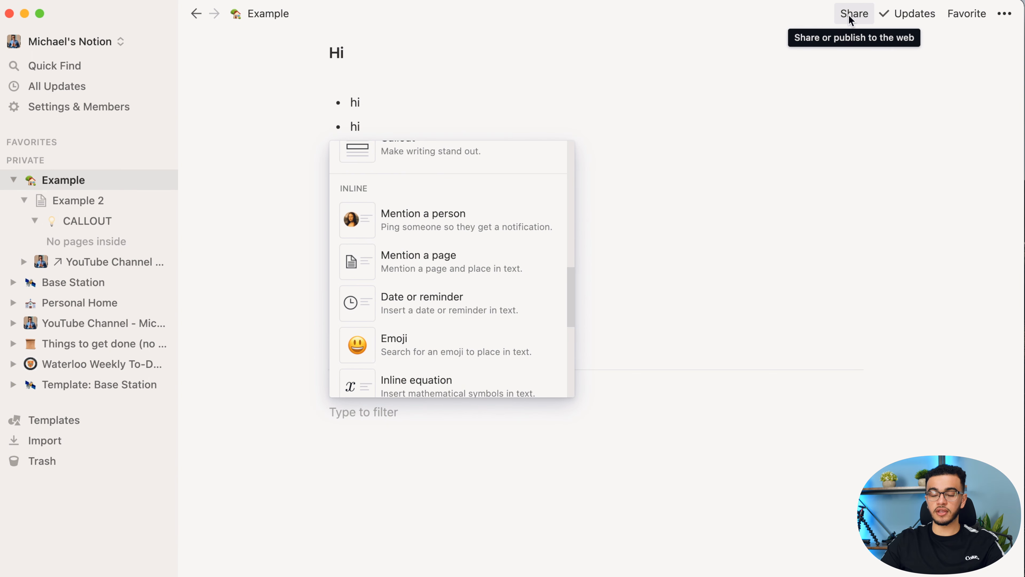
{"action": "mouse_move", "coordinate": [450, 273]}
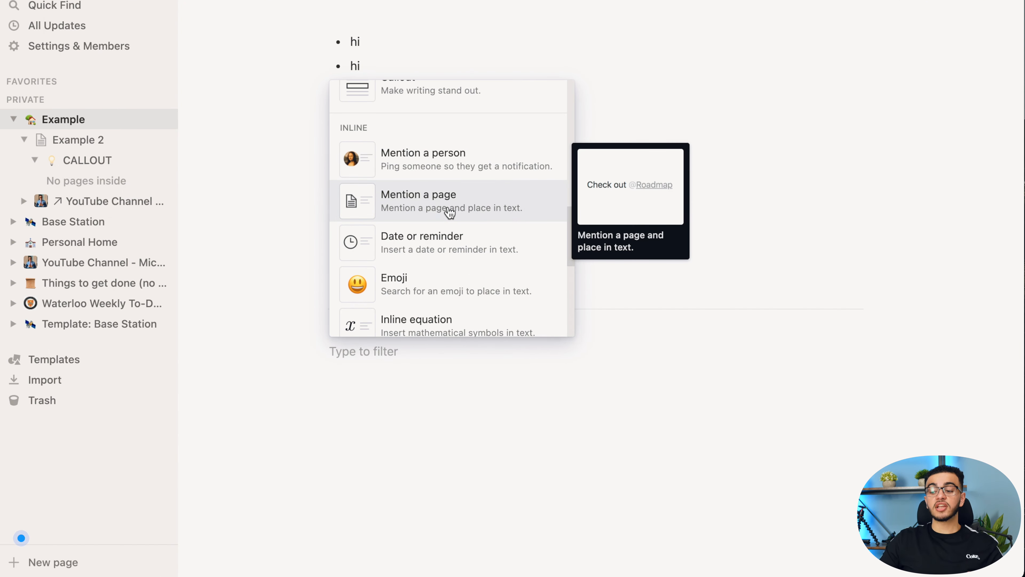
{"action": "left_click", "coordinate": [471, 201]}
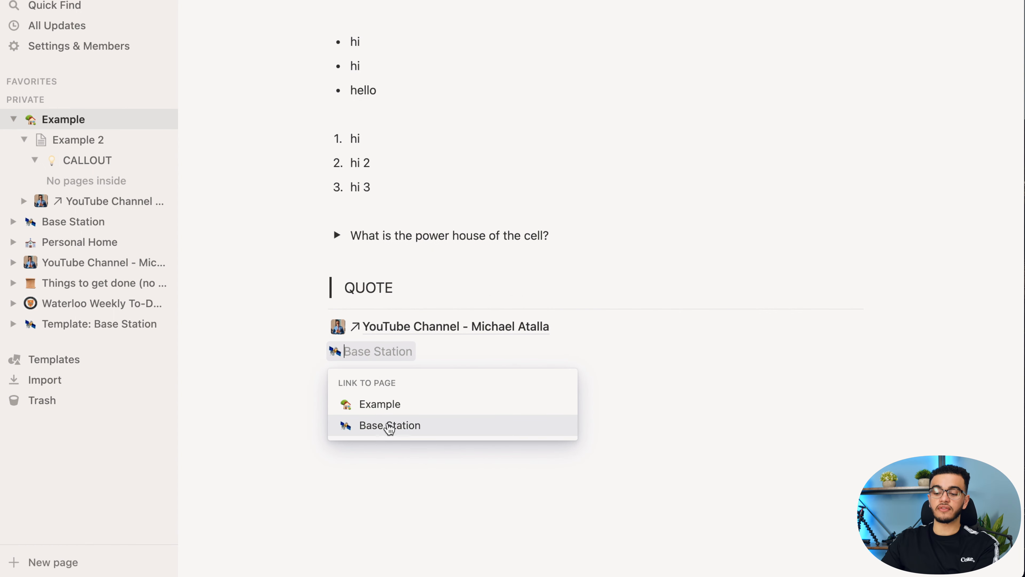
{"action": "type", "text": "YOU"}
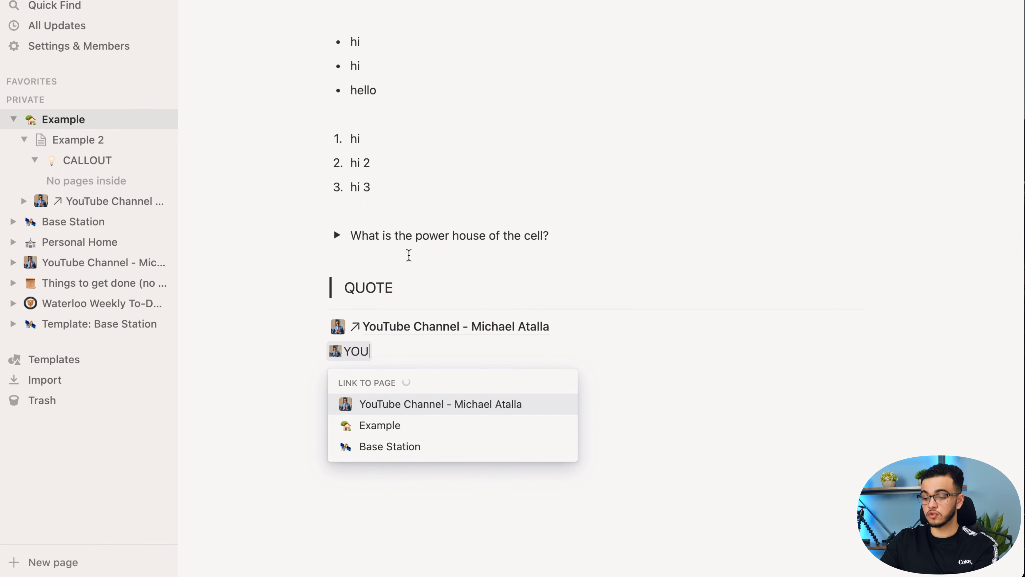
{"action": "left_click", "coordinate": [388, 406]}
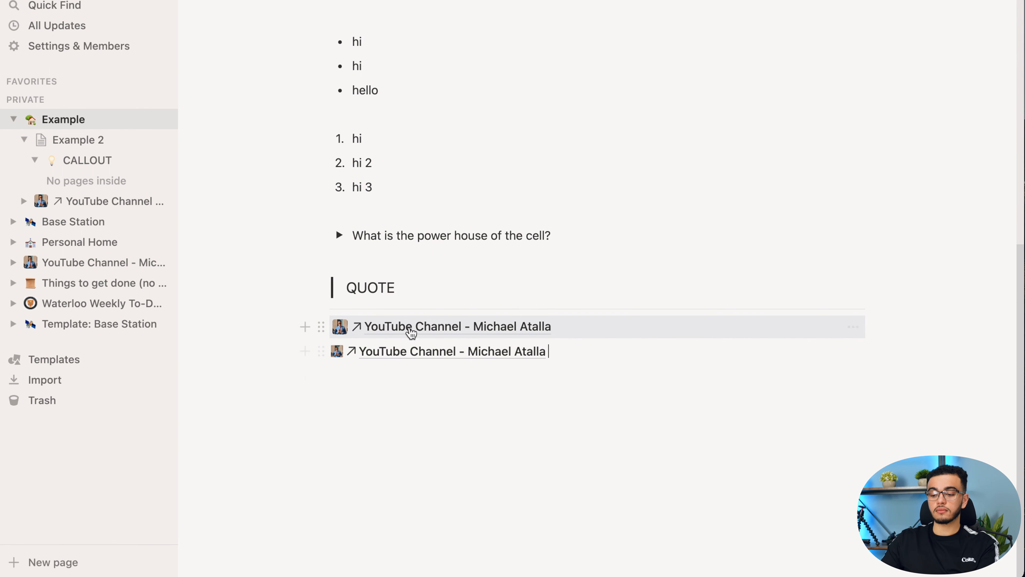
- Insert an inline date mention for 9 AM below the page mention and set its date to March 6, 2021
{"action": "left_click", "coordinate": [418, 351]}
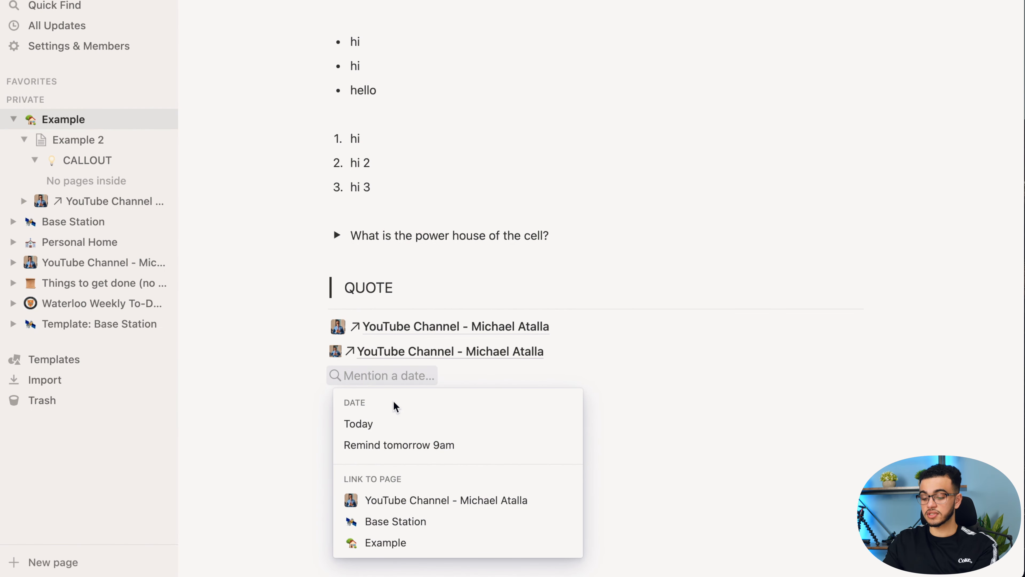
{"action": "type", "text": "9AM"}
{"action": "key", "text": "Return"}
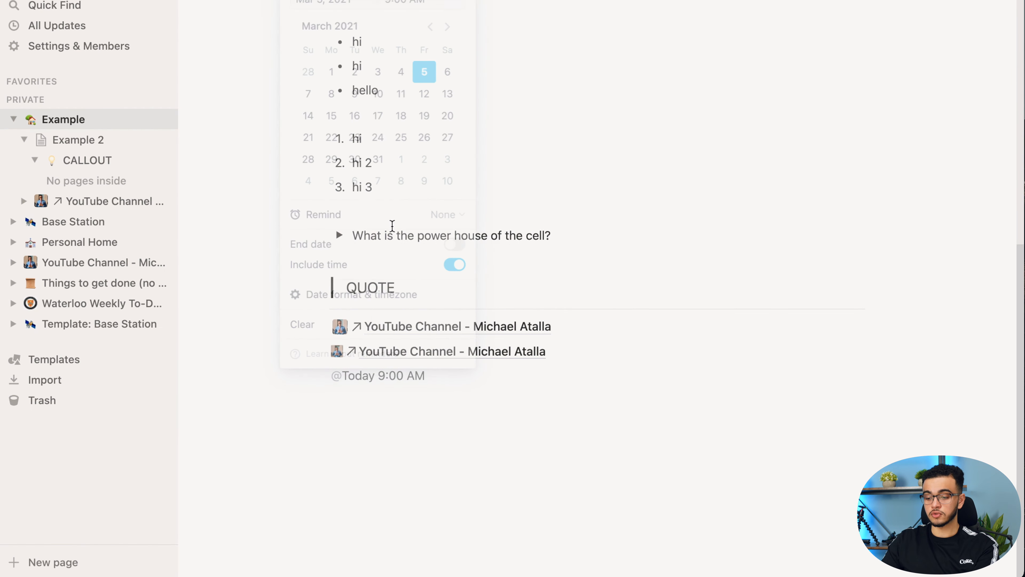
{"action": "left_click", "coordinate": [363, 378]}
{"action": "left_click", "coordinate": [450, 61]}
{"action": "left_click", "coordinate": [375, 442]}
- Label the date mention "Quiz" and set its reminder to 30 minutes before
{"action": "left_click", "coordinate": [465, 384]}
{"action": "key", "text": "Left"}
{"action": "key", "text": "Left"}
{"action": "type", "text": "Quiz"}
{"action": "left_click", "coordinate": [423, 380]}
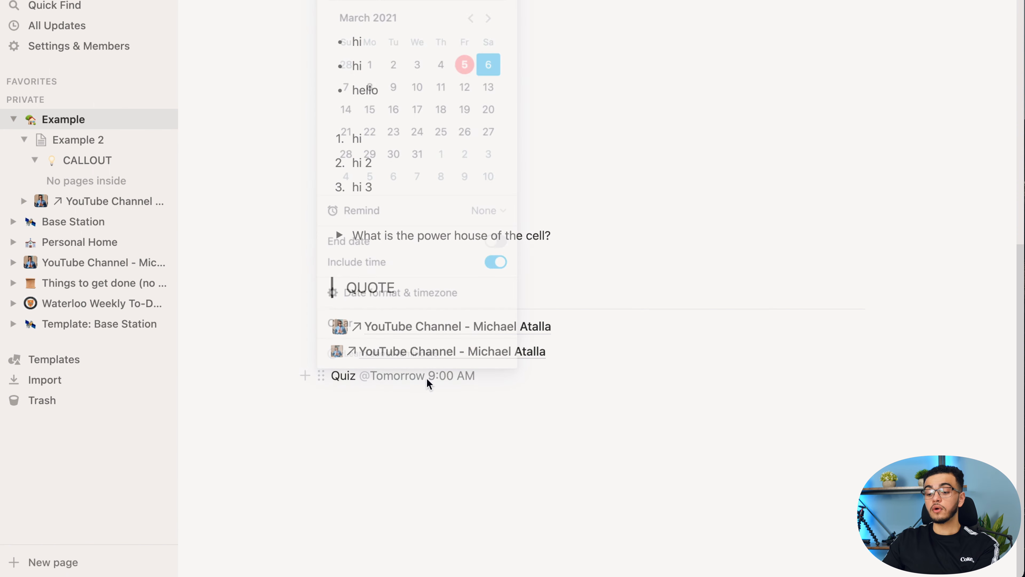
{"action": "left_click", "coordinate": [488, 213]}
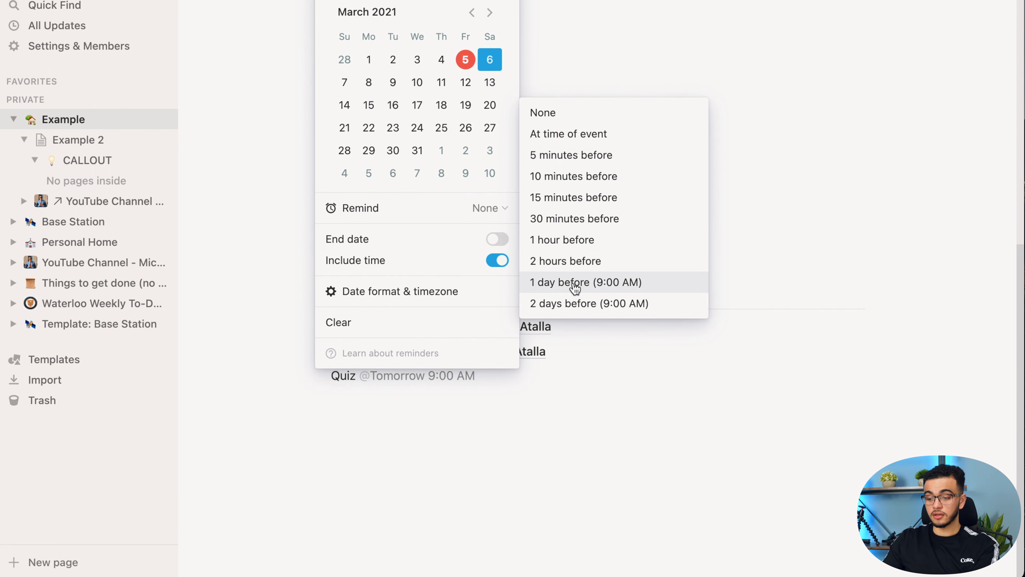
{"action": "left_click", "coordinate": [574, 218]}
{"action": "left_click", "coordinate": [491, 397]}
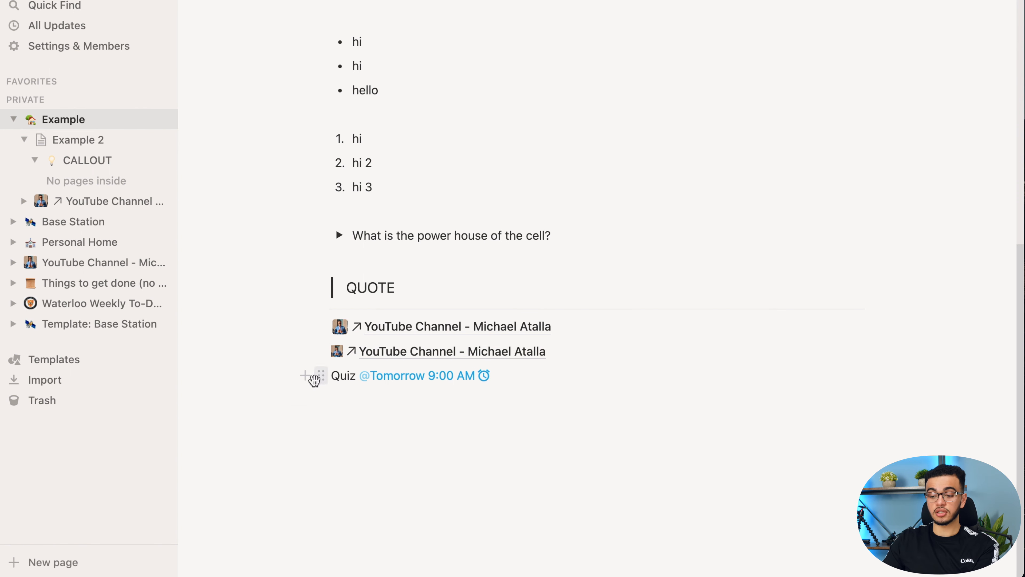
{"action": "left_click", "coordinate": [305, 375]}
{"action": "scroll", "coordinate": [441, 299], "scroll_direction": "down", "scroll_amount": 10}
{"action": "scroll", "coordinate": [440, 301], "scroll_direction": "down", "scroll_amount": 2}
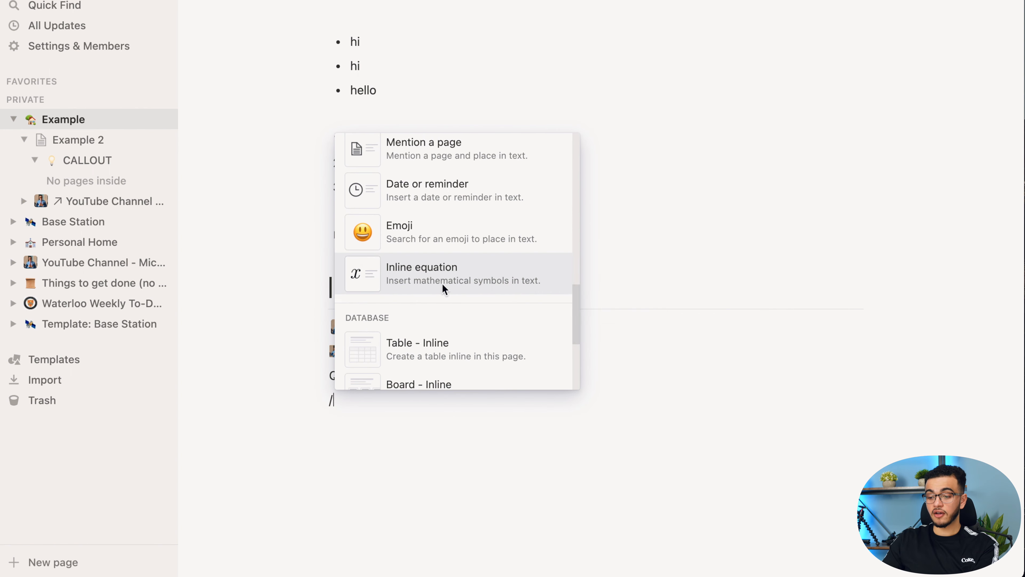
{"action": "left_click", "coordinate": [499, 235]}
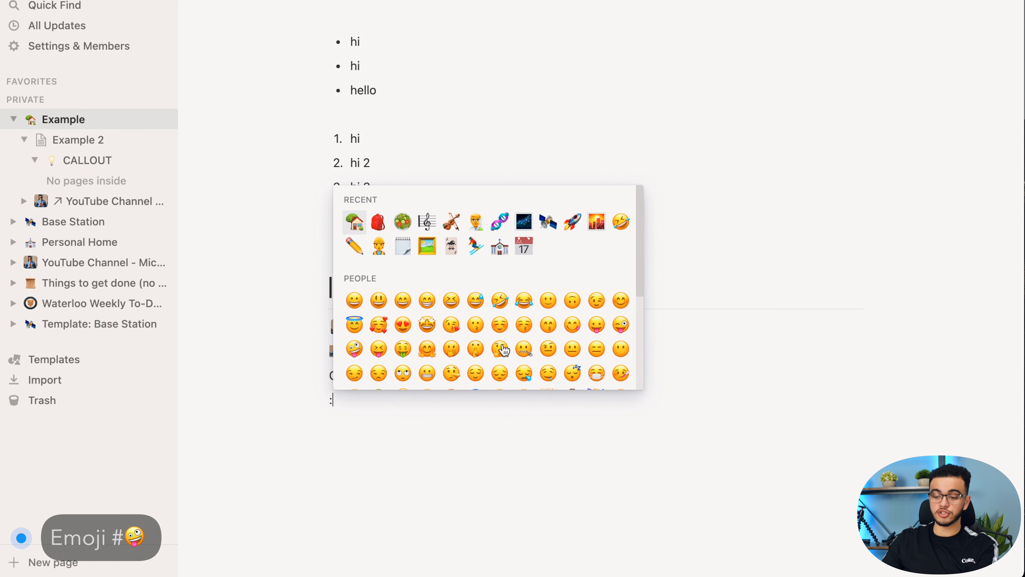
{"action": "left_click", "coordinate": [407, 421]}
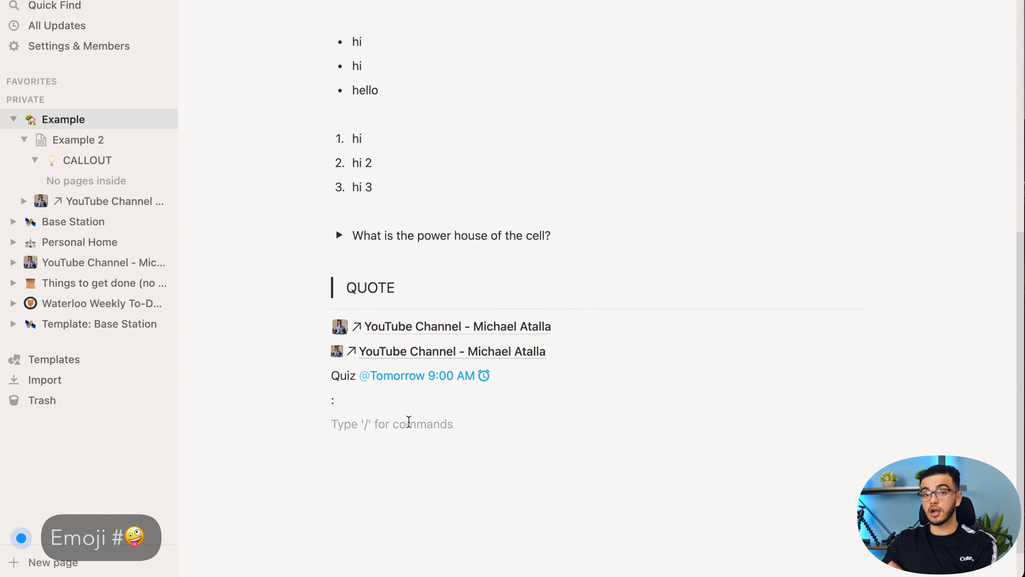
{"action": "left_click", "coordinate": [366, 404]}
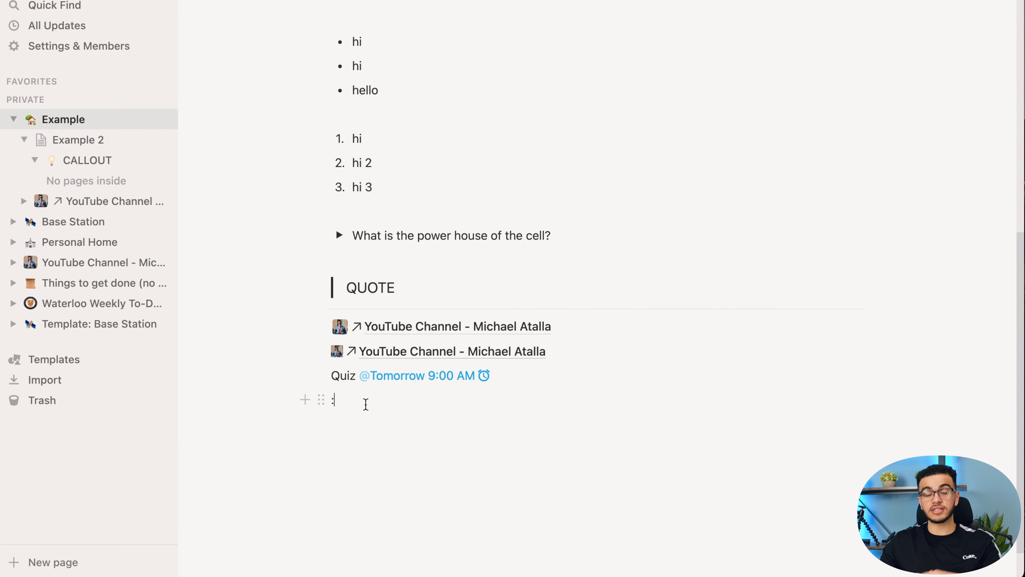
{"action": "key", "text": "BackSpace"}
- Insert an Embed block below the Quiz line and embed the copied YouTube video link in it
{"action": "type", "text": "/"}
{"action": "scroll", "coordinate": [450, 277], "scroll_direction": "down", "scroll_amount": 10}
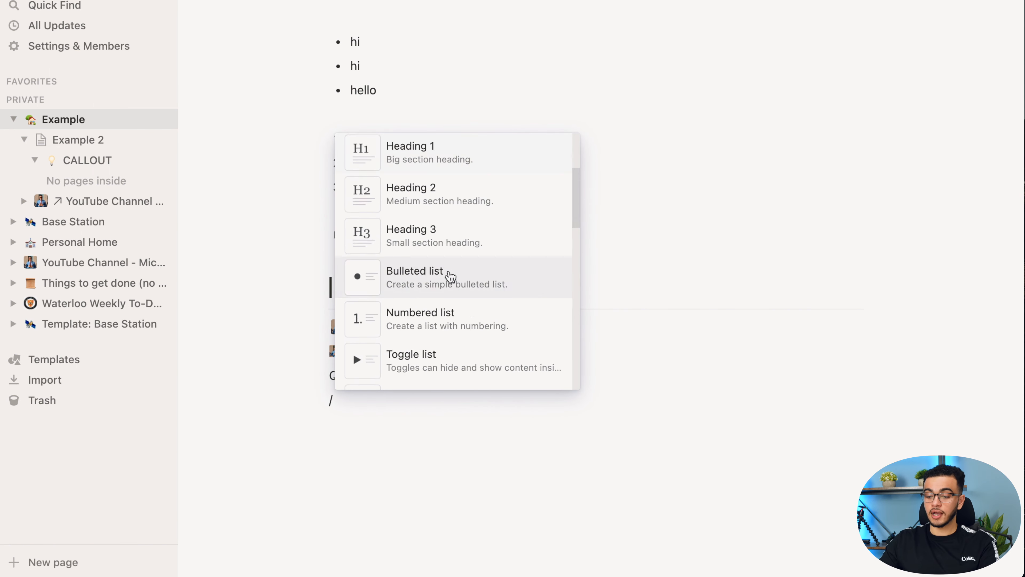
{"action": "scroll", "coordinate": [450, 277], "scroll_direction": "down", "scroll_amount": 3}
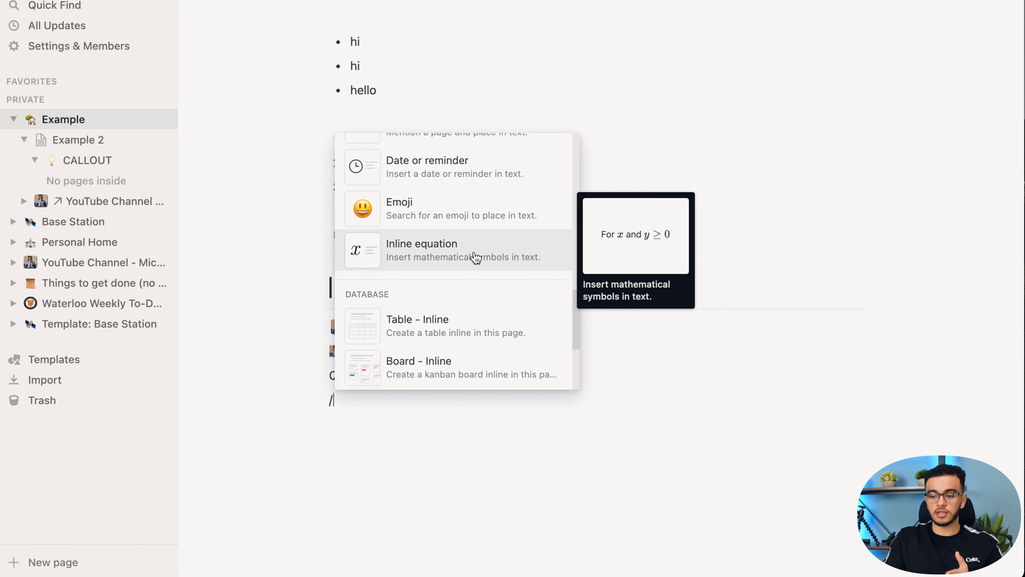
{"action": "scroll", "coordinate": [475, 258], "scroll_direction": "down", "scroll_amount": 3}
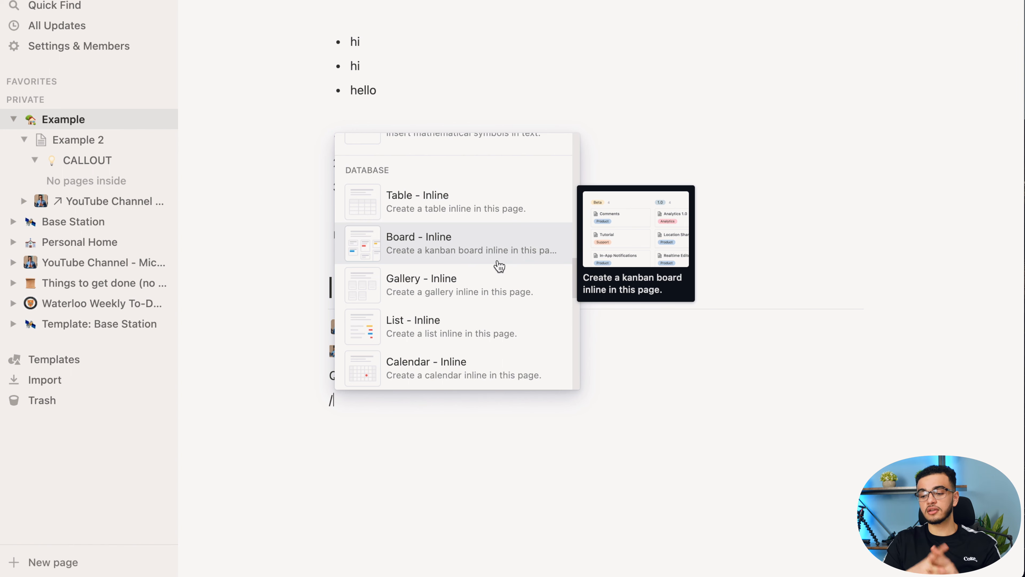
{"action": "scroll", "coordinate": [499, 266], "scroll_direction": "down", "scroll_amount": 10}
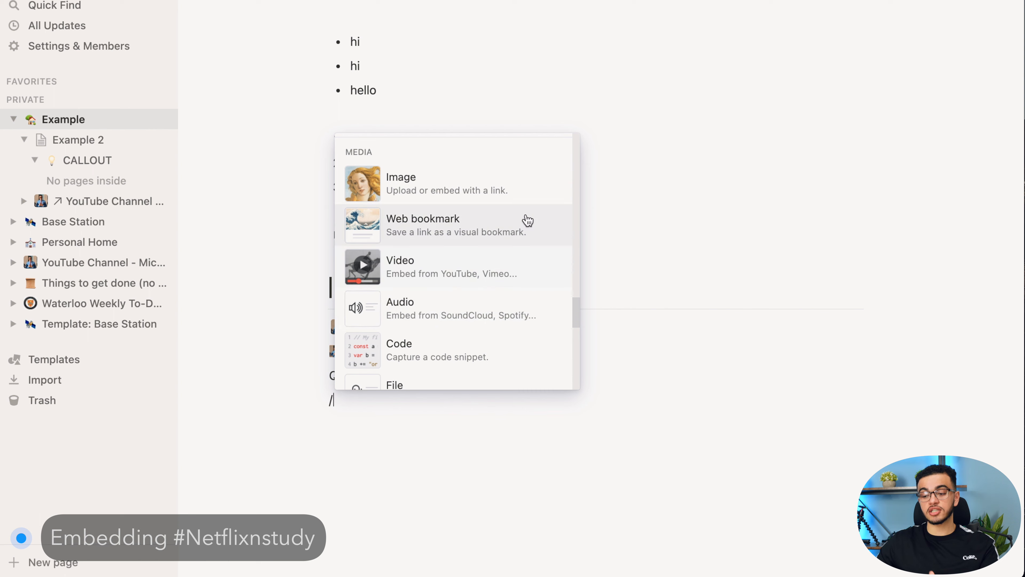
{"action": "scroll", "coordinate": [510, 235], "scroll_direction": "down", "scroll_amount": 3}
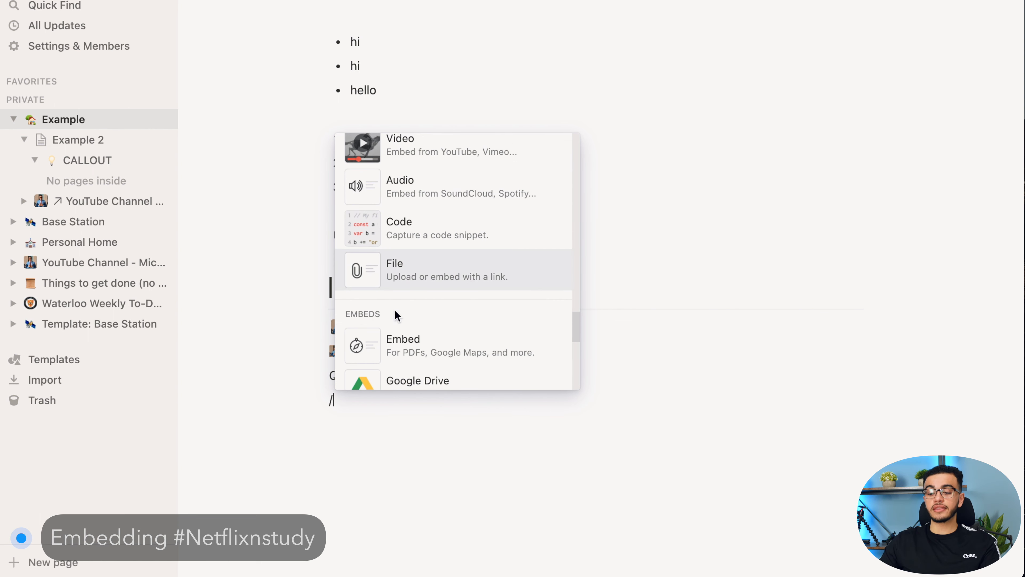
{"action": "scroll", "coordinate": [398, 315], "scroll_direction": "down", "scroll_amount": 2}
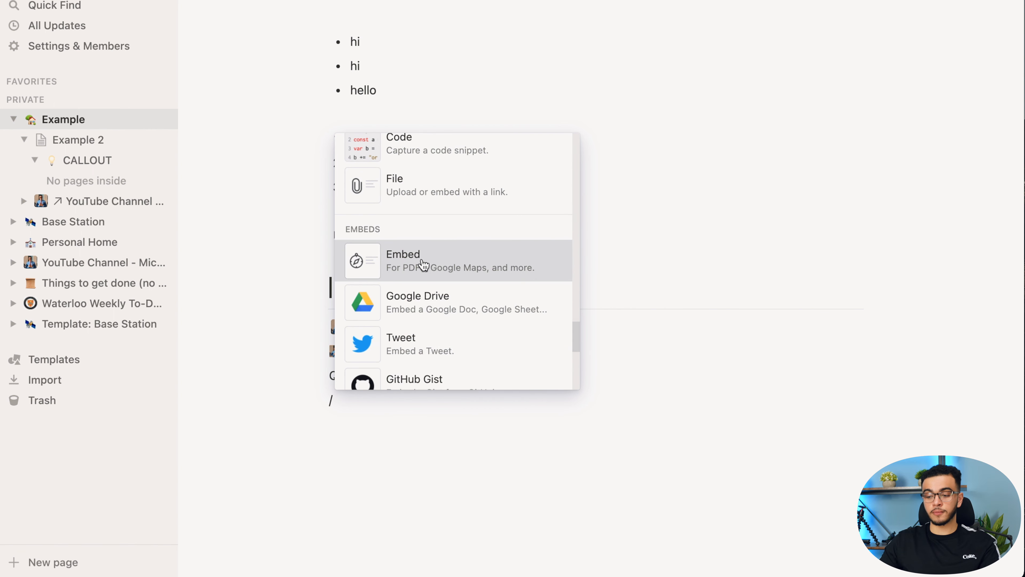
{"action": "left_click", "coordinate": [423, 265]}
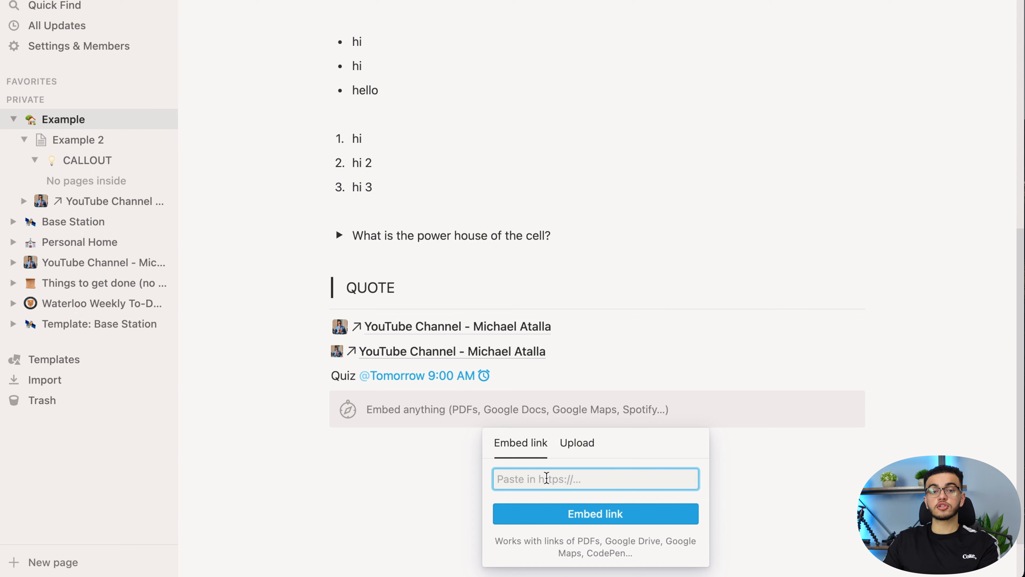
{"action": "key", "text": "super+v"}
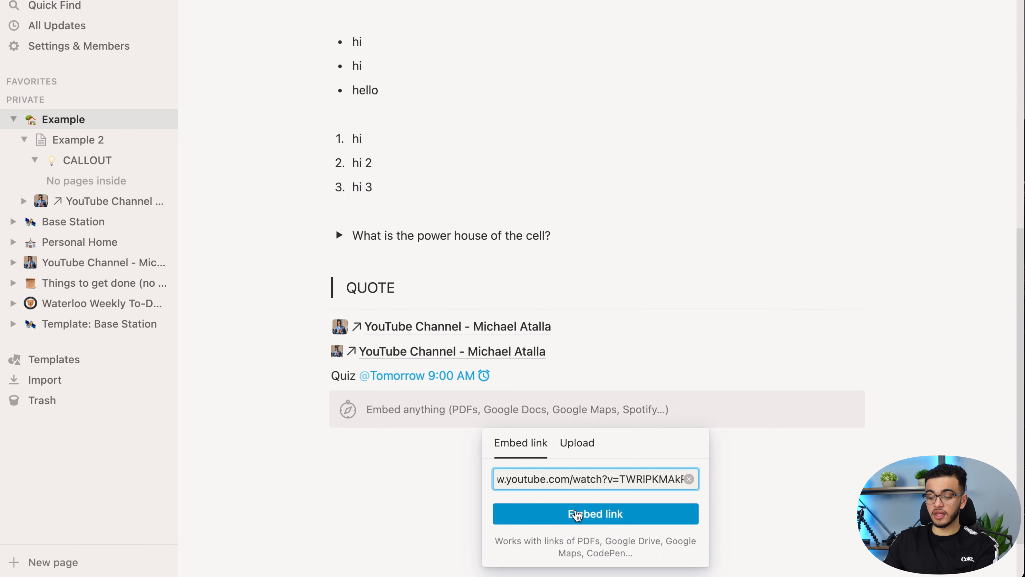
{"action": "left_click", "coordinate": [576, 511]}
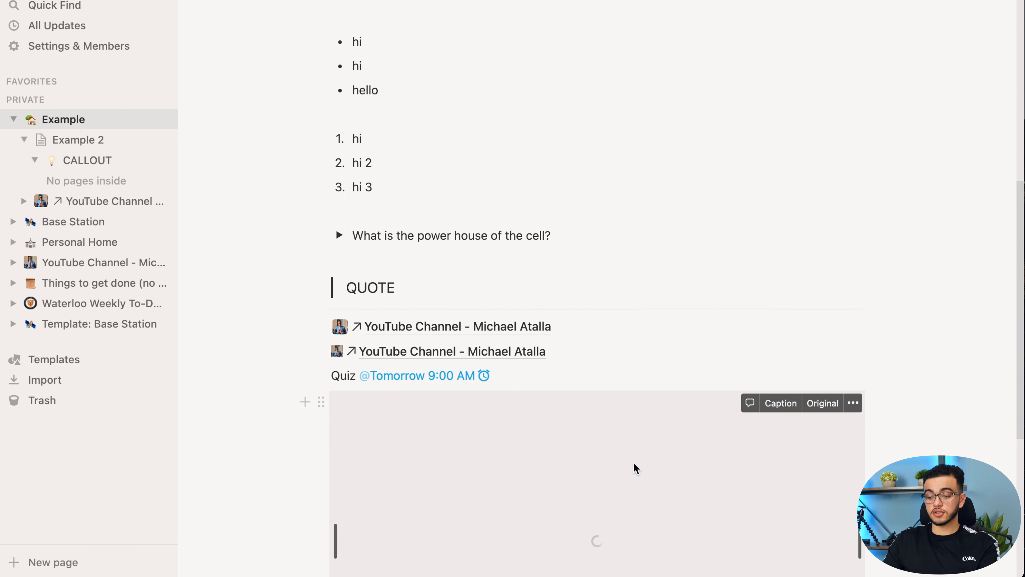
{"action": "scroll", "coordinate": [634, 469], "scroll_direction": "down", "scroll_amount": 5}
{"action": "scroll", "coordinate": [634, 469], "scroll_direction": "down", "scroll_amount": 1}
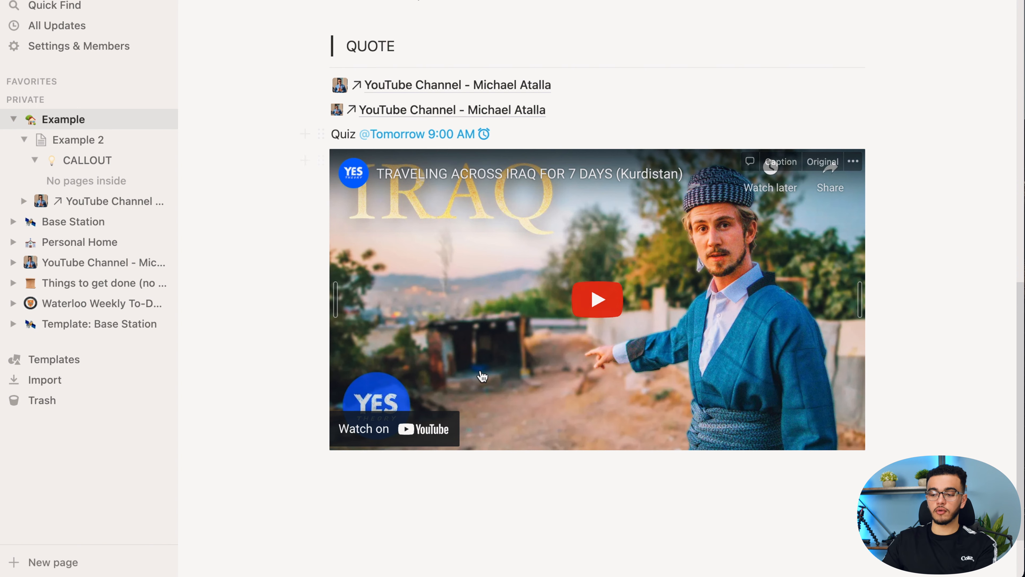
- Examine the advanced block types available for a new block below the embedded video
{"action": "left_click", "coordinate": [470, 512]}
{"action": "type", "text": "/"}
{"action": "scroll", "coordinate": [512, 363], "scroll_direction": "down", "scroll_amount": 15}
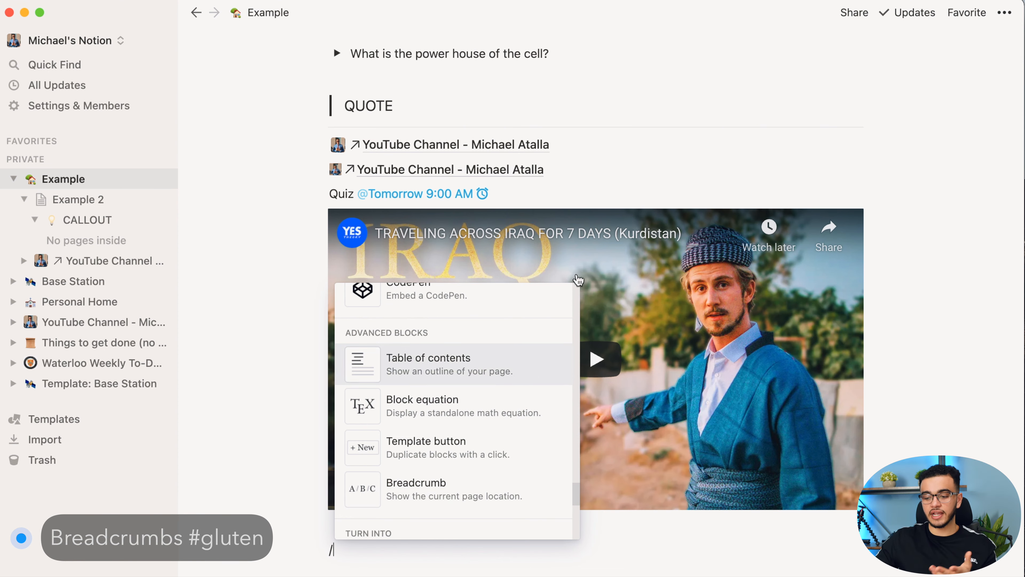
{"action": "left_click", "coordinate": [677, 148]}
{"action": "left_click", "coordinate": [196, 13]}
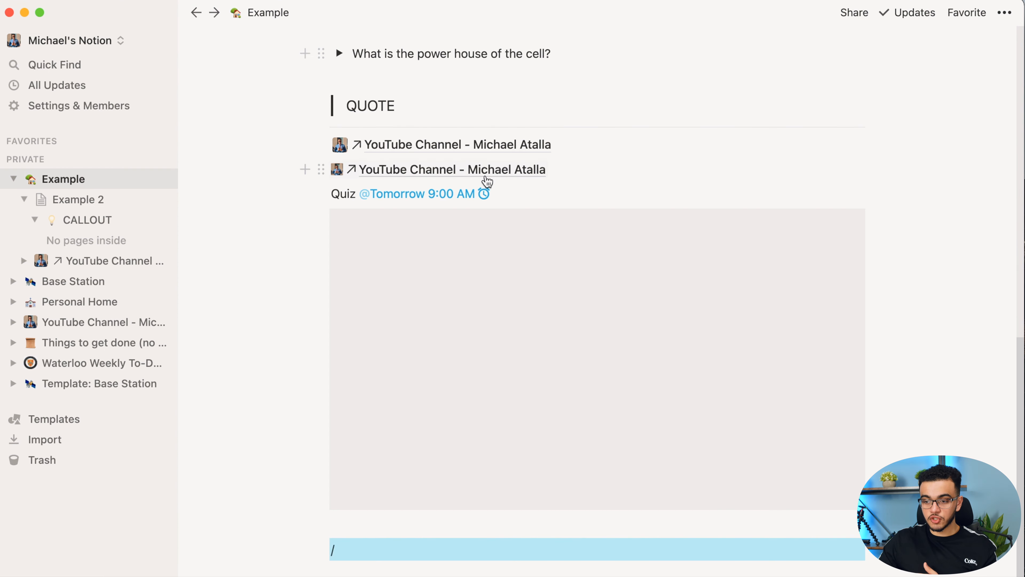
- Open the CALLOUT sub-page through Example 2 and insert a Breadcrumb block in it
{"action": "scroll", "coordinate": [485, 176], "scroll_direction": "up", "scroll_amount": 15}
{"action": "left_click", "coordinate": [399, 341]}
{"action": "left_click", "coordinate": [390, 178]}
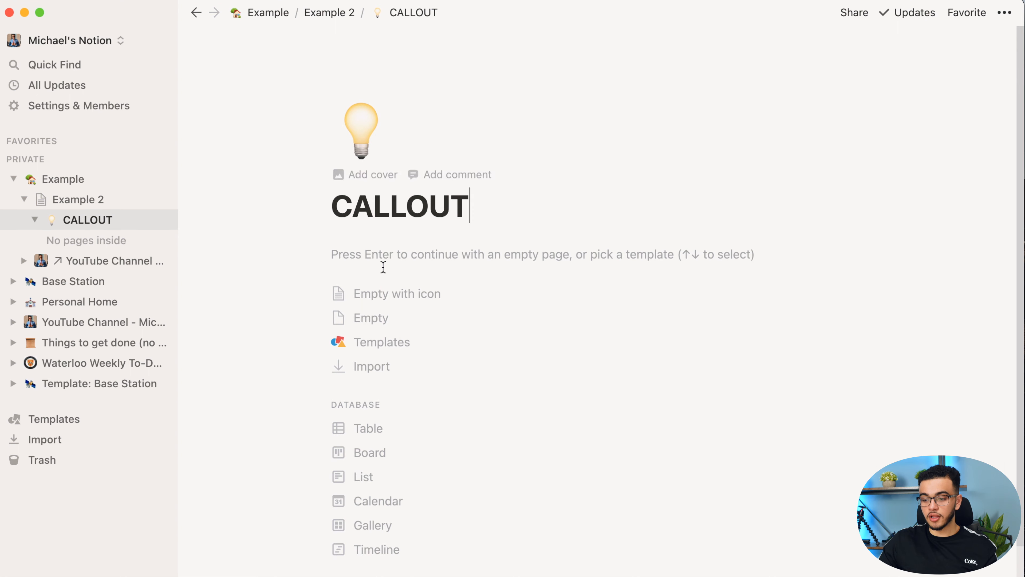
{"action": "type", "text": "/bread"}
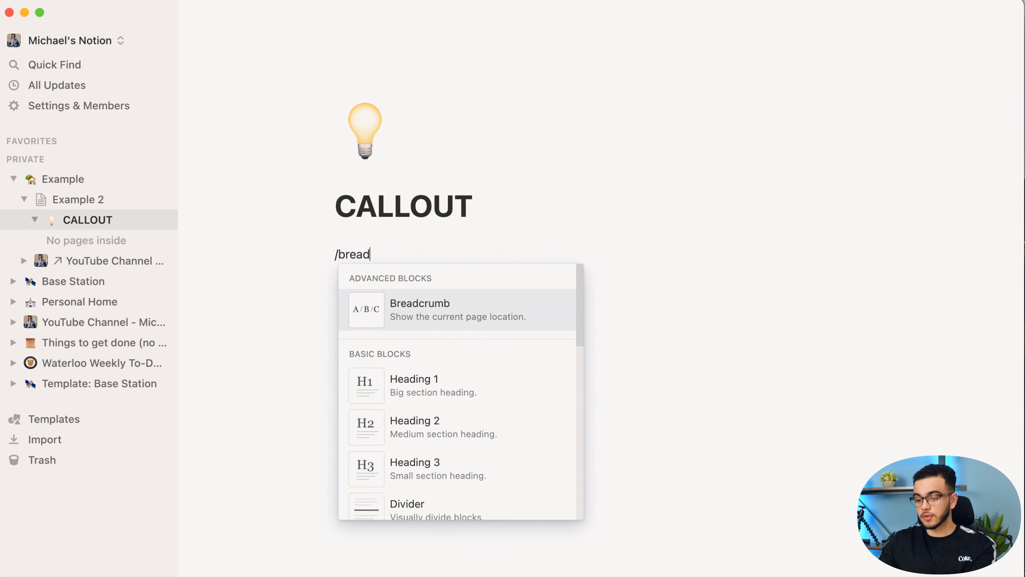
{"action": "key", "text": "Return"}
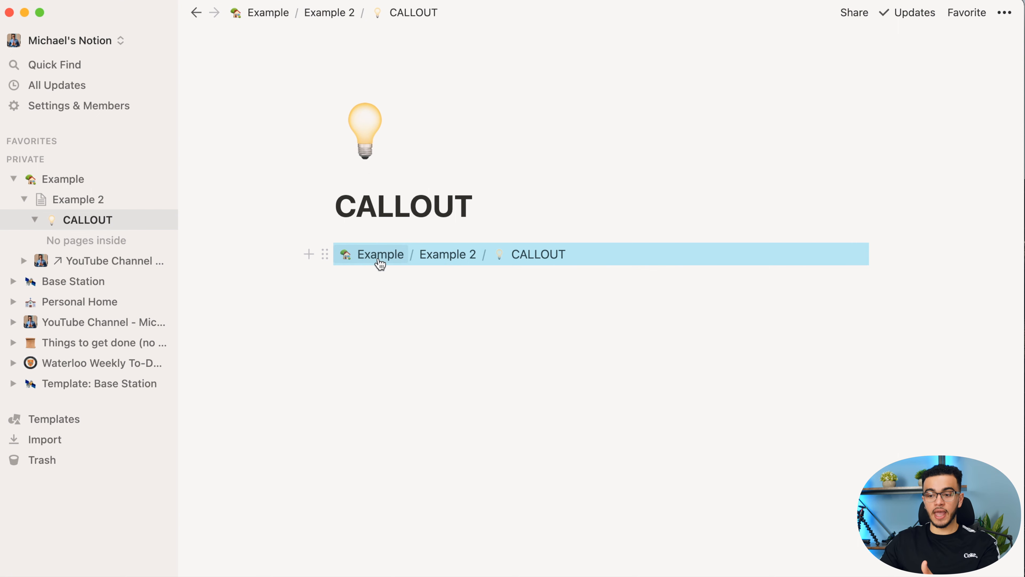
- Return to the top-level Example page and copy its share link
{"action": "left_click", "coordinate": [578, 278]}
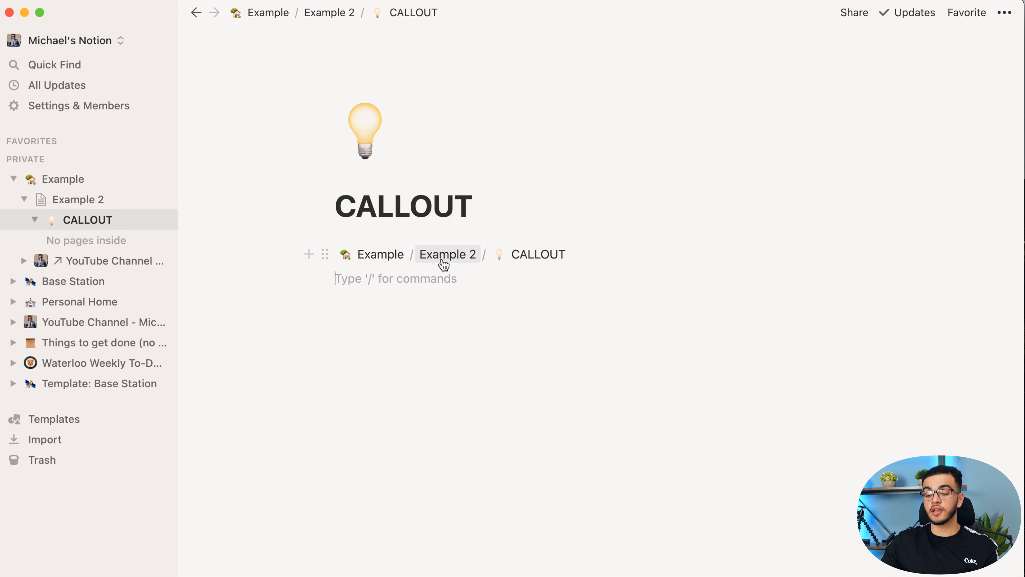
{"action": "left_click", "coordinate": [269, 13]}
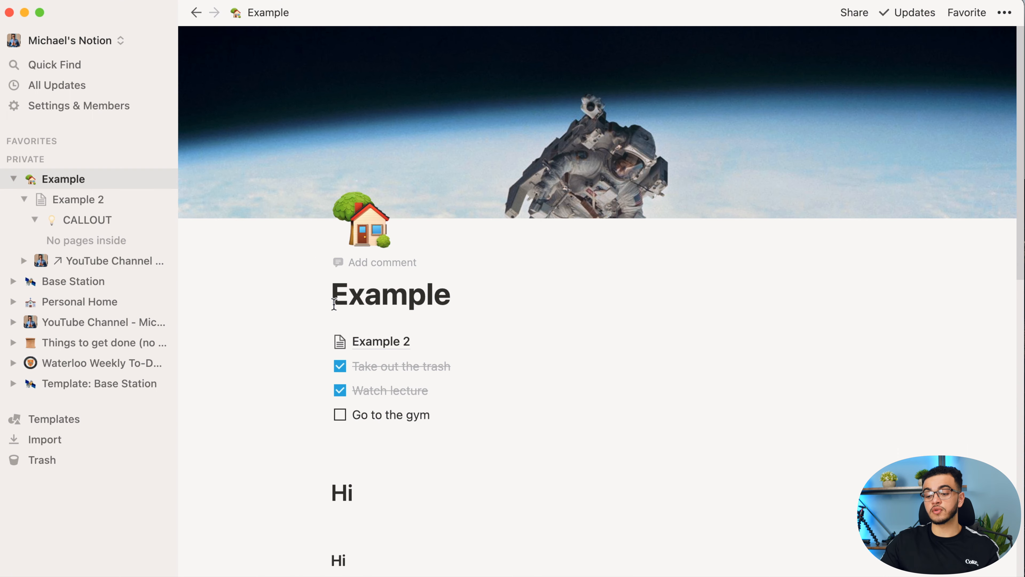
{"action": "left_click", "coordinate": [858, 12]}
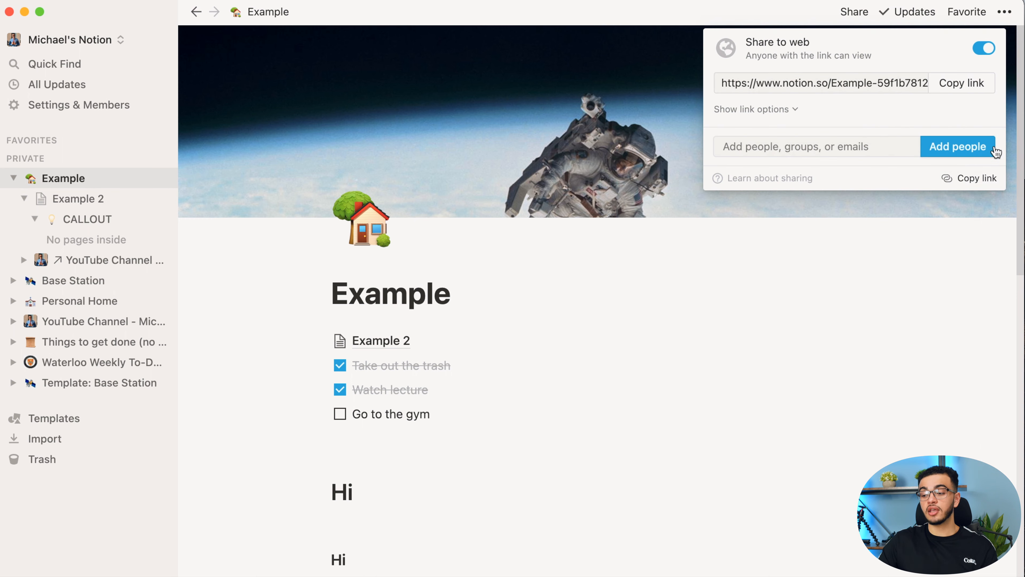
{"action": "left_click", "coordinate": [972, 179]}
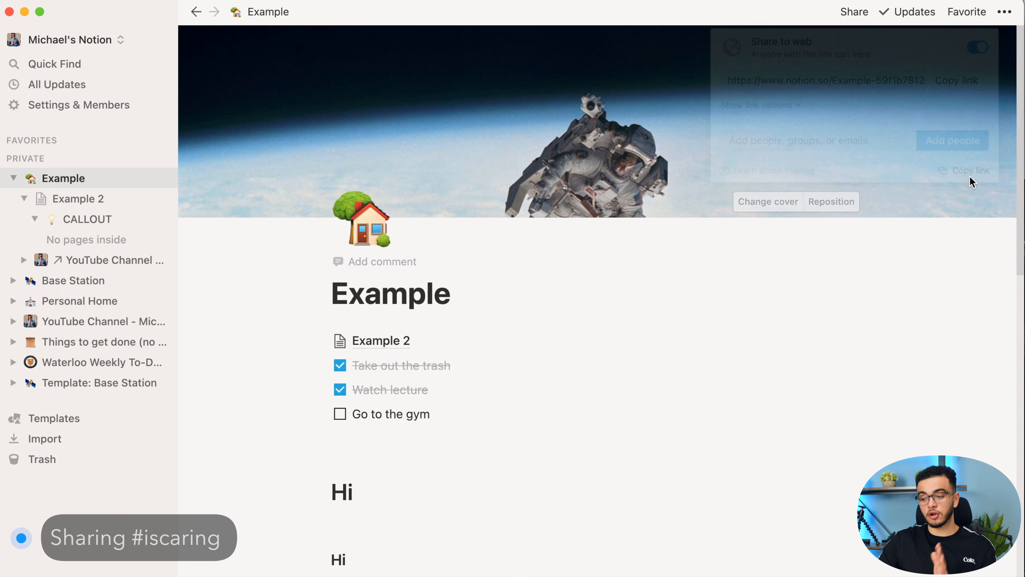
- Turn web sharing of the Example page off and on again, and examine its link options
{"action": "left_click", "coordinate": [858, 12]}
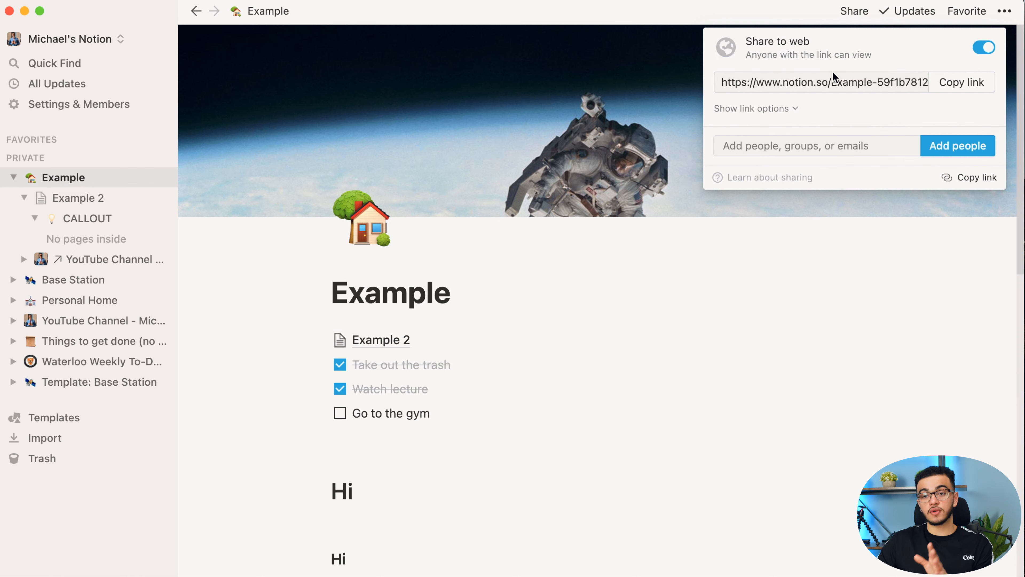
{"action": "left_click", "coordinate": [983, 47]}
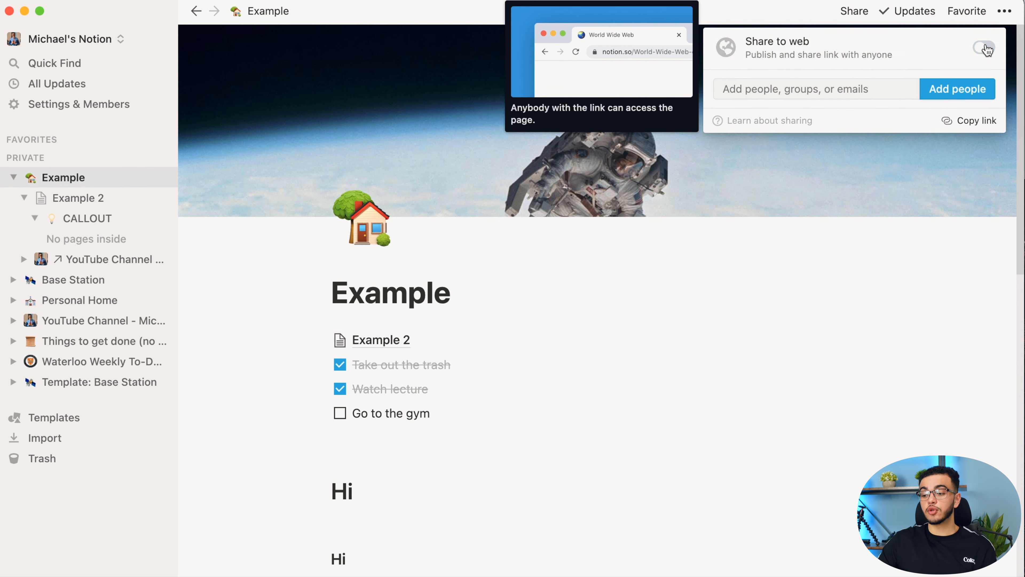
{"action": "left_click", "coordinate": [984, 47]}
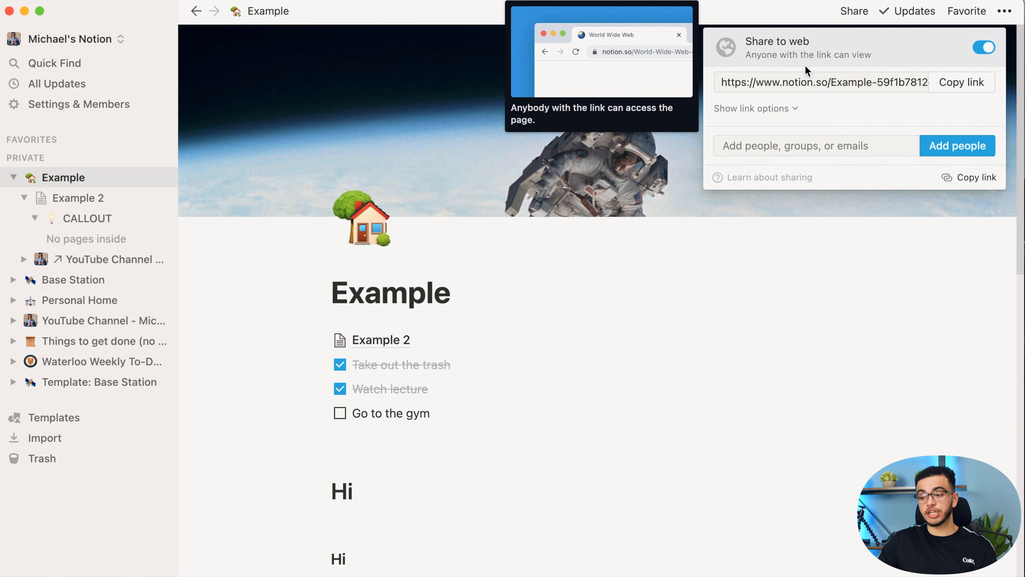
{"action": "left_click", "coordinate": [766, 108]}
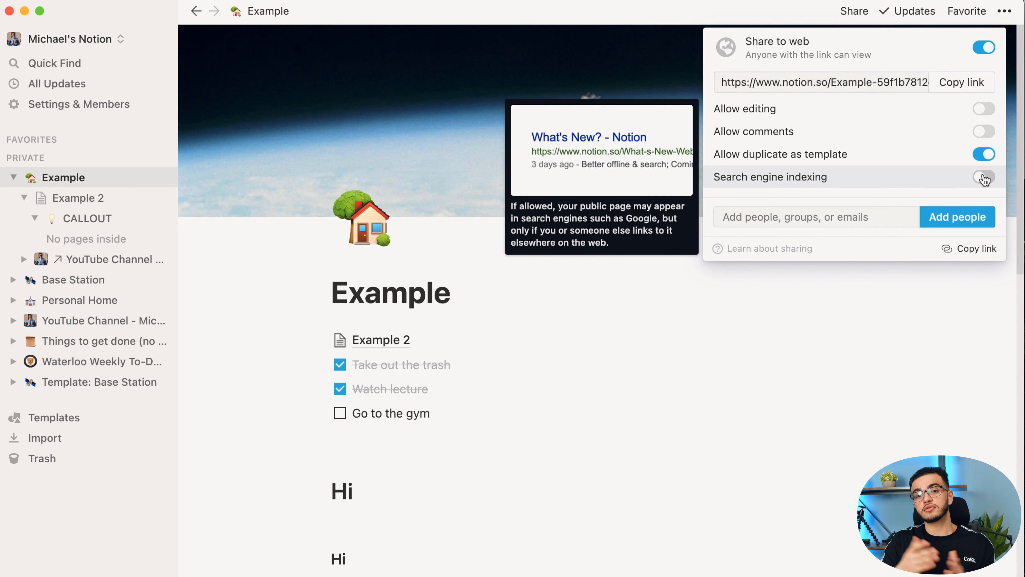
{"action": "left_click", "coordinate": [815, 374]}
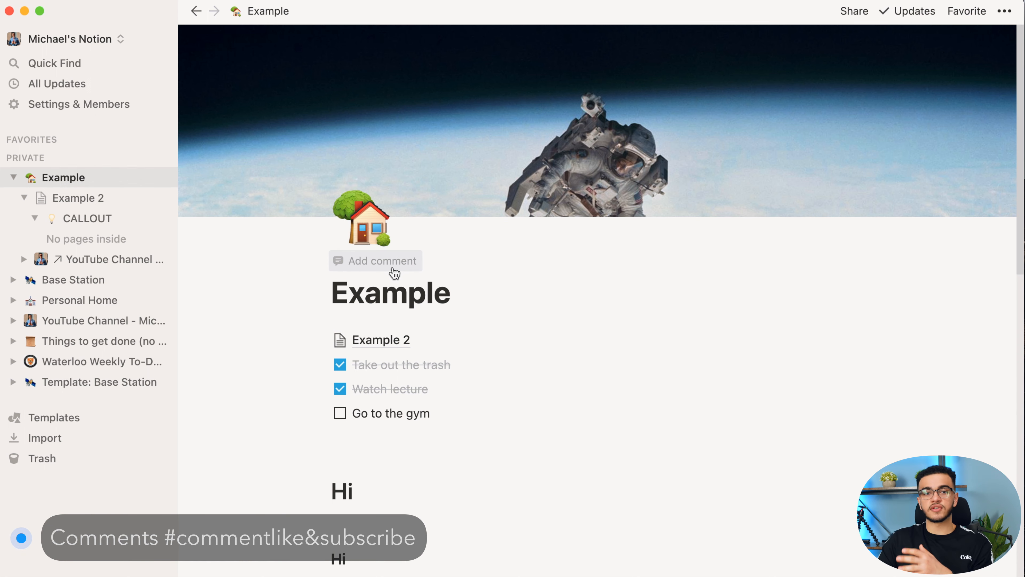
- Add the comment "knfksngpkorgwer" to the Example page and resolve it
{"action": "left_click", "coordinate": [392, 273]}
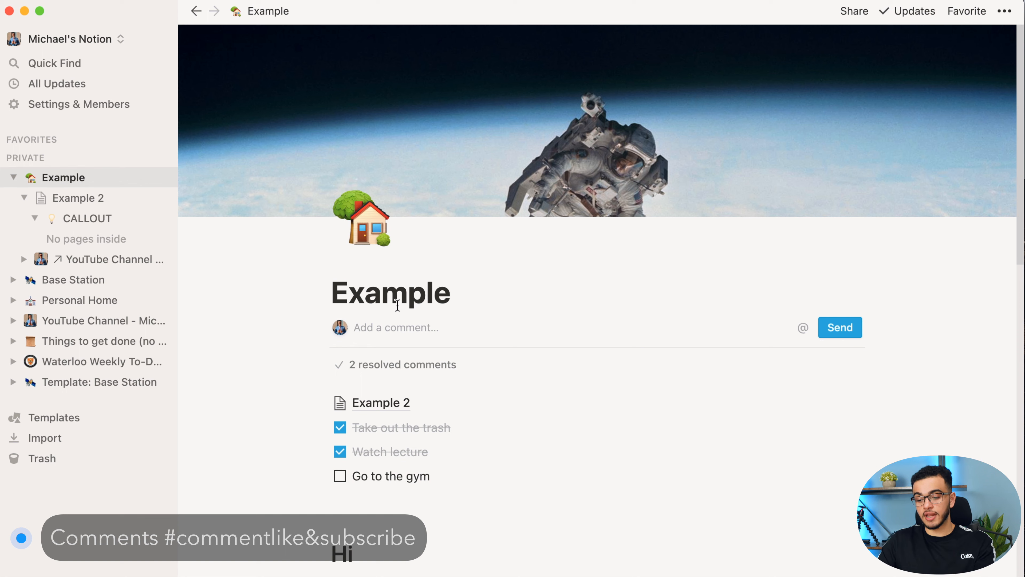
{"action": "type", "text": "knfksngpkorgwer"}
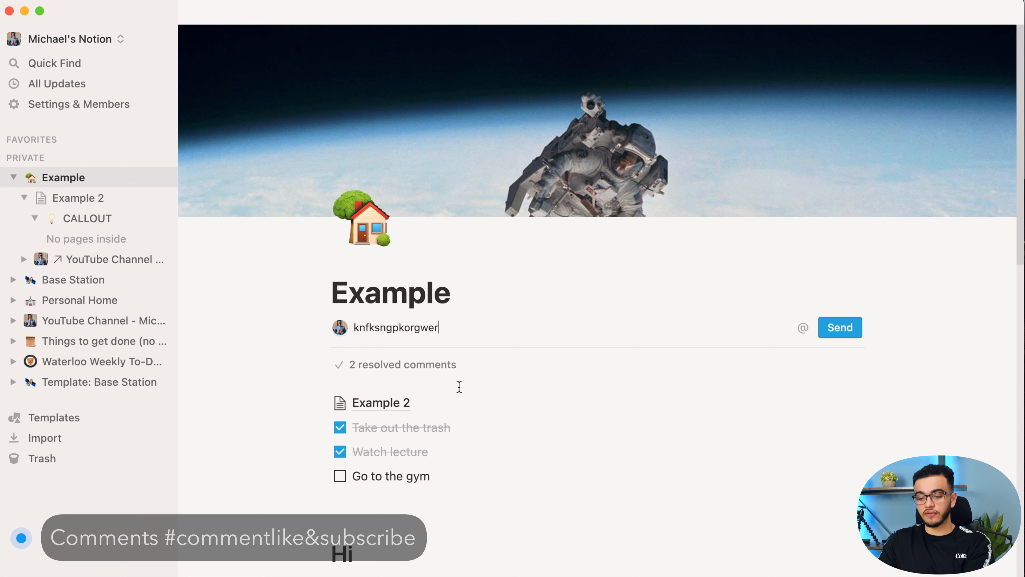
{"action": "left_click", "coordinate": [830, 327]}
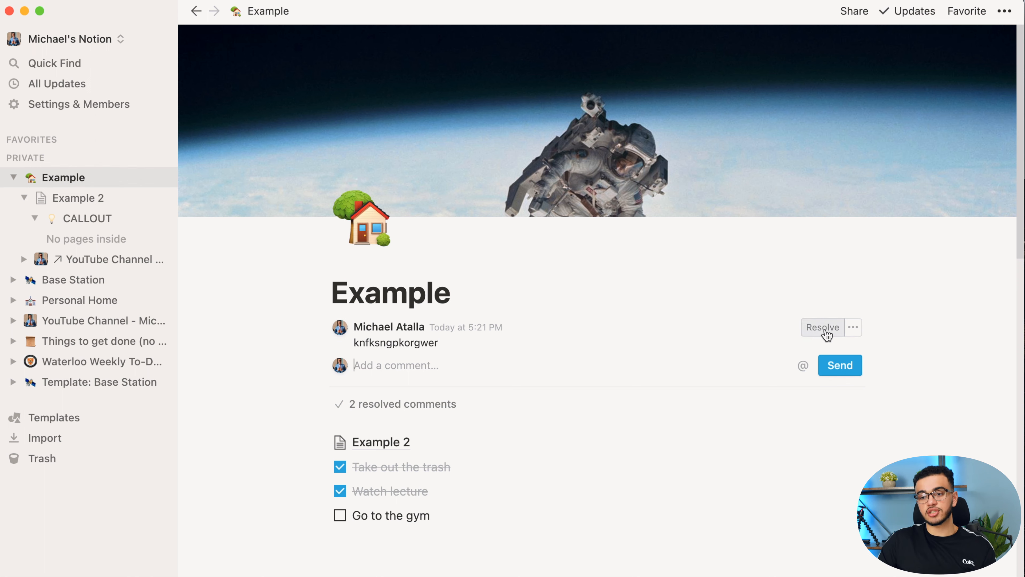
{"action": "left_click", "coordinate": [825, 330]}
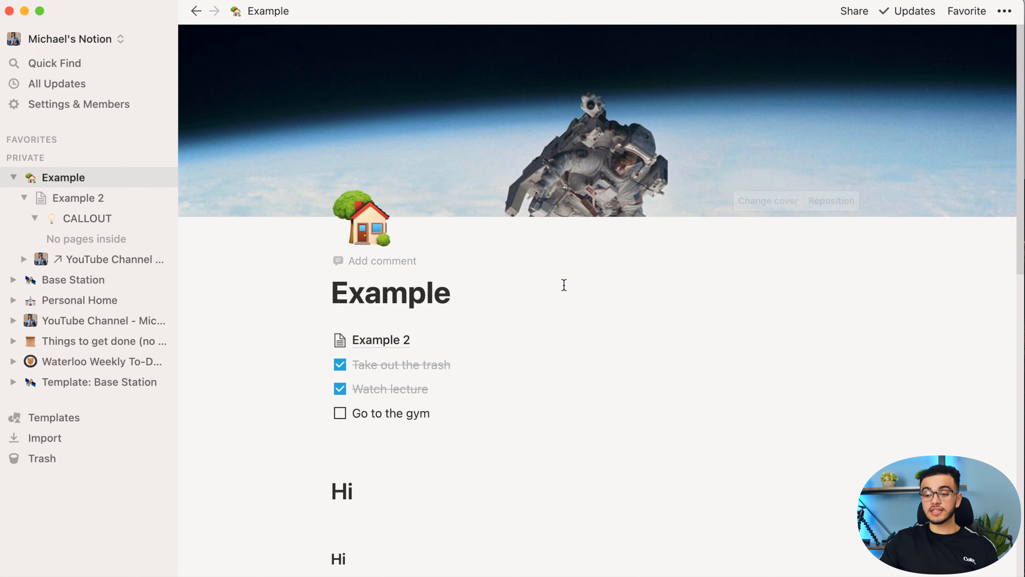
- Add the Example page to the favorites and remove it again
{"action": "left_click", "coordinate": [40, 141]}
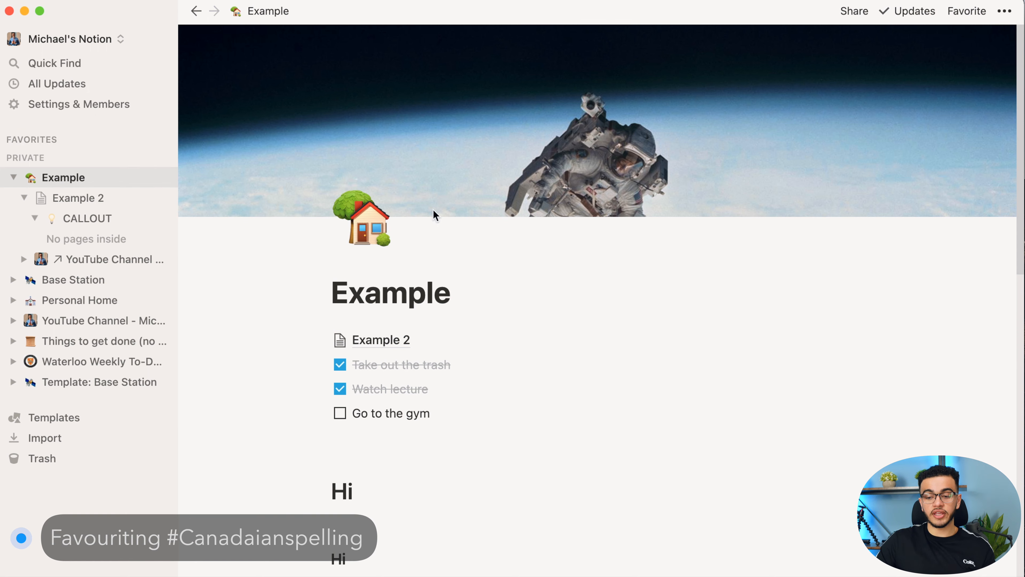
{"action": "left_click", "coordinate": [966, 11]}
{"action": "left_click", "coordinate": [966, 11]}
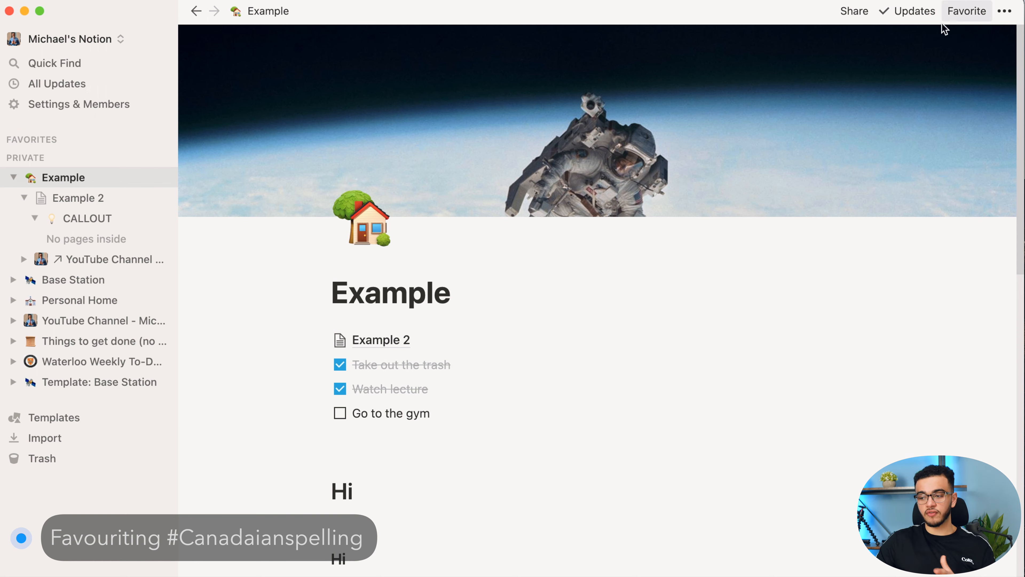
- Try the Serif, Mono and Default text styles on the Example page and set it to Mono
{"action": "left_click", "coordinate": [1004, 11]}
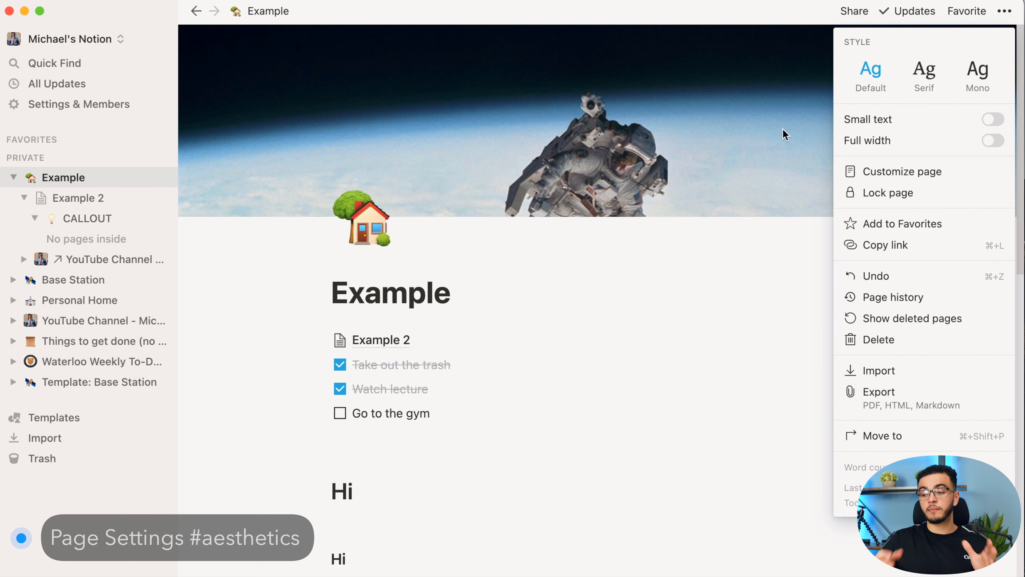
{"action": "left_click", "coordinate": [923, 73]}
{"action": "left_click", "coordinate": [979, 72]}
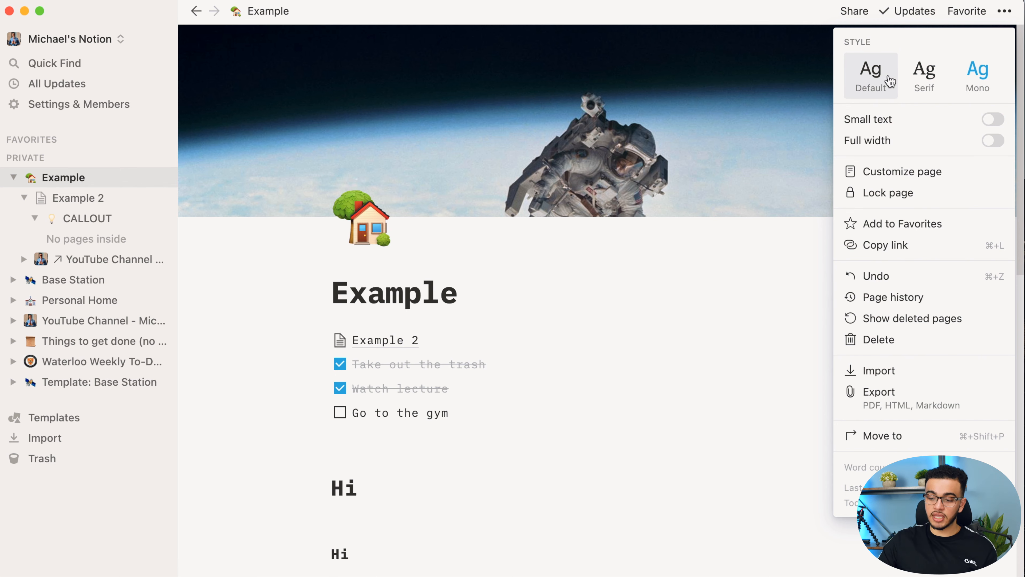
{"action": "left_click", "coordinate": [890, 79]}
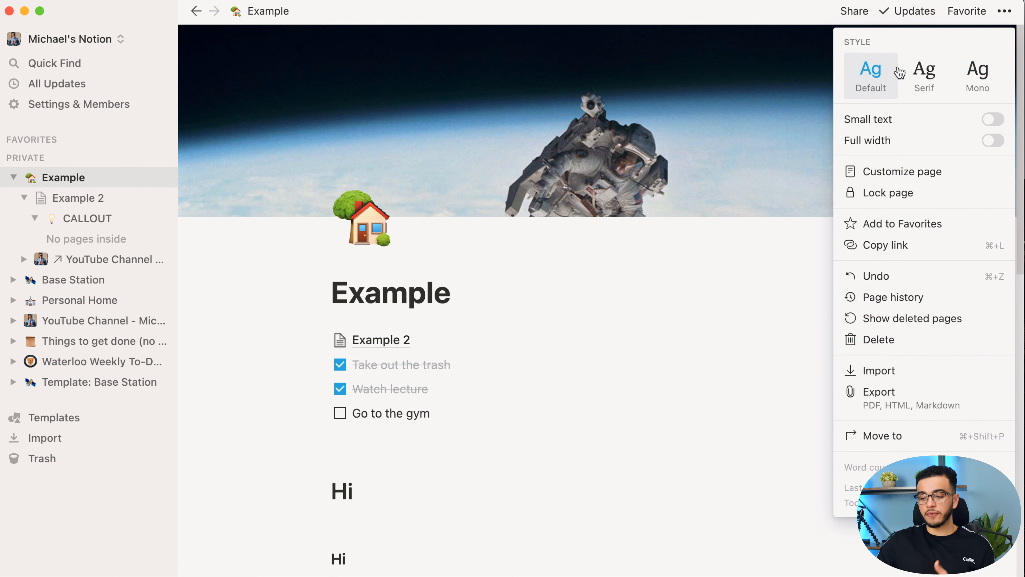
{"action": "left_click", "coordinate": [979, 65]}
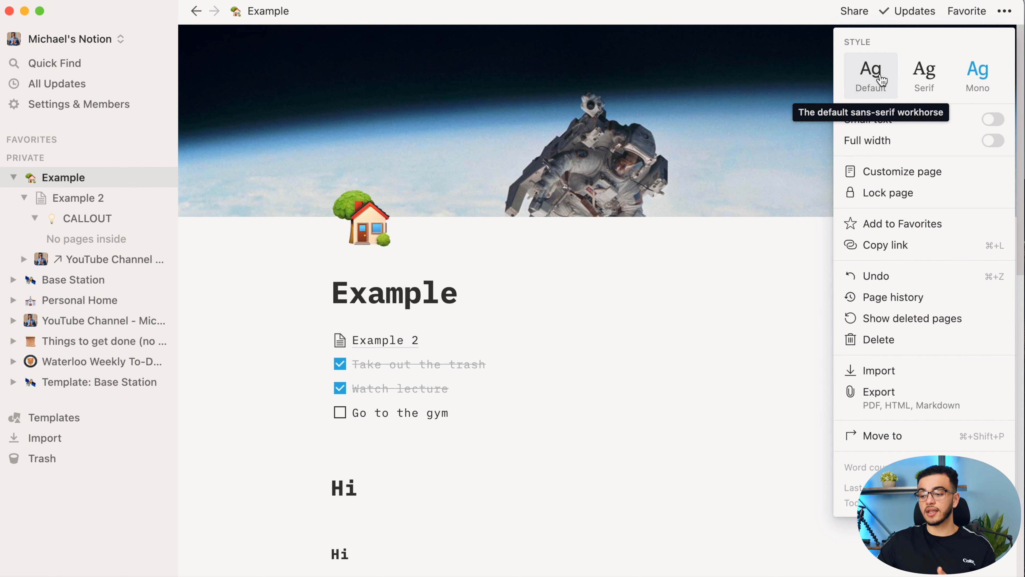
- Switch small text on and off again, and turn on full width for the Example page
{"action": "left_click", "coordinate": [994, 119]}
{"action": "left_click", "coordinate": [993, 120]}
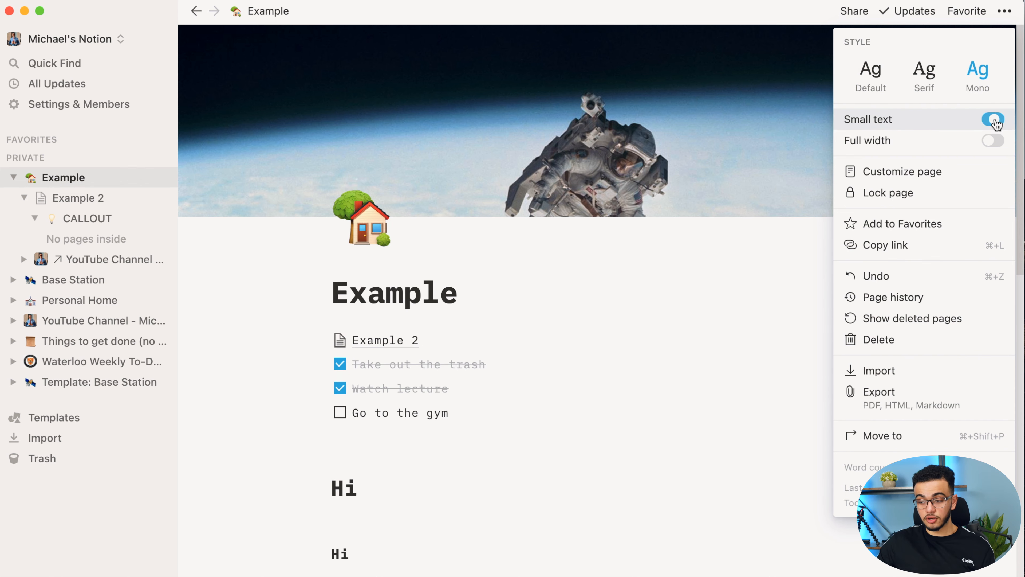
{"action": "left_click", "coordinate": [992, 141]}
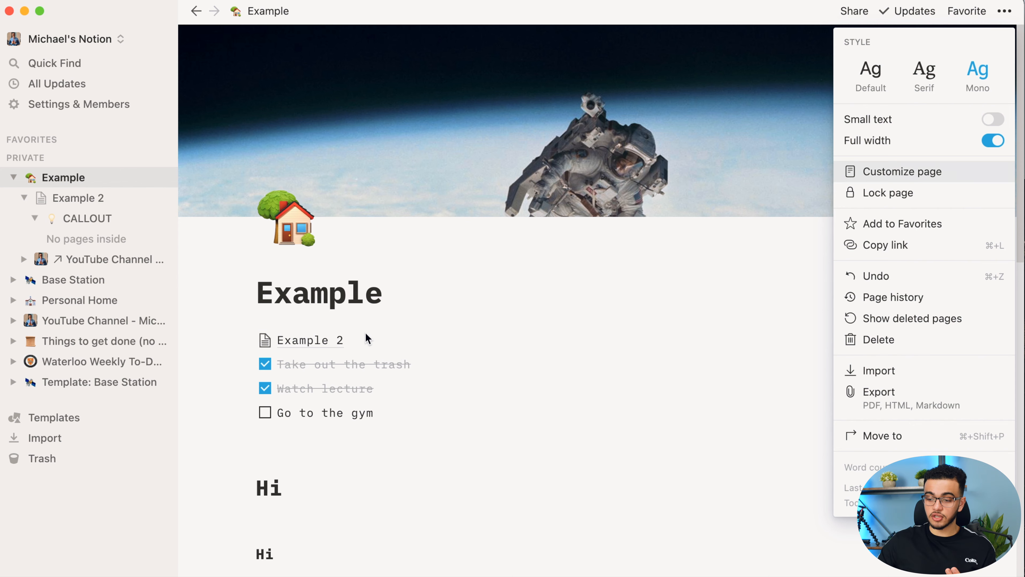
{"action": "left_click", "coordinate": [485, 384]}
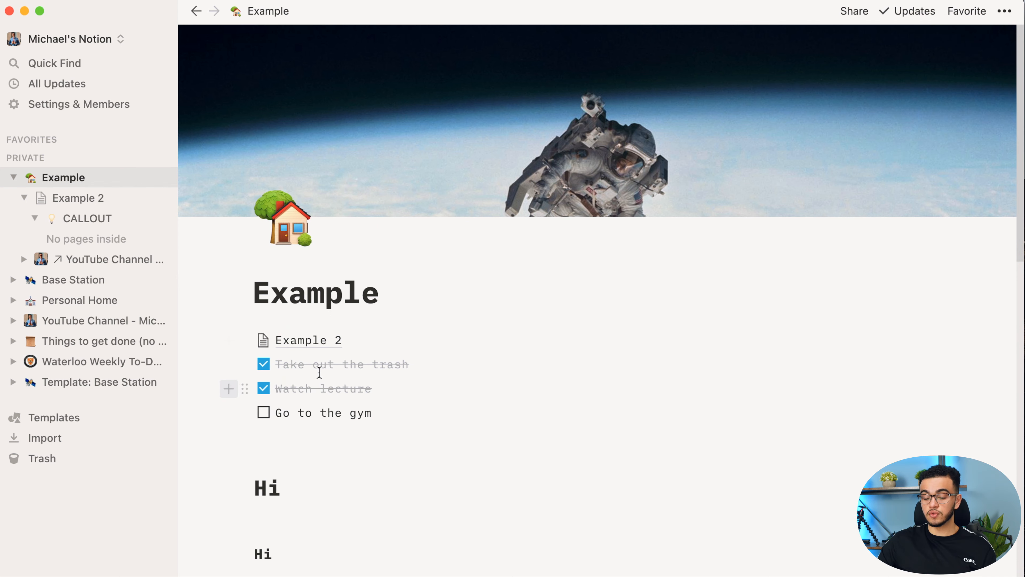
{"action": "scroll", "coordinate": [271, 387], "scroll_direction": "down", "scroll_amount": 15}
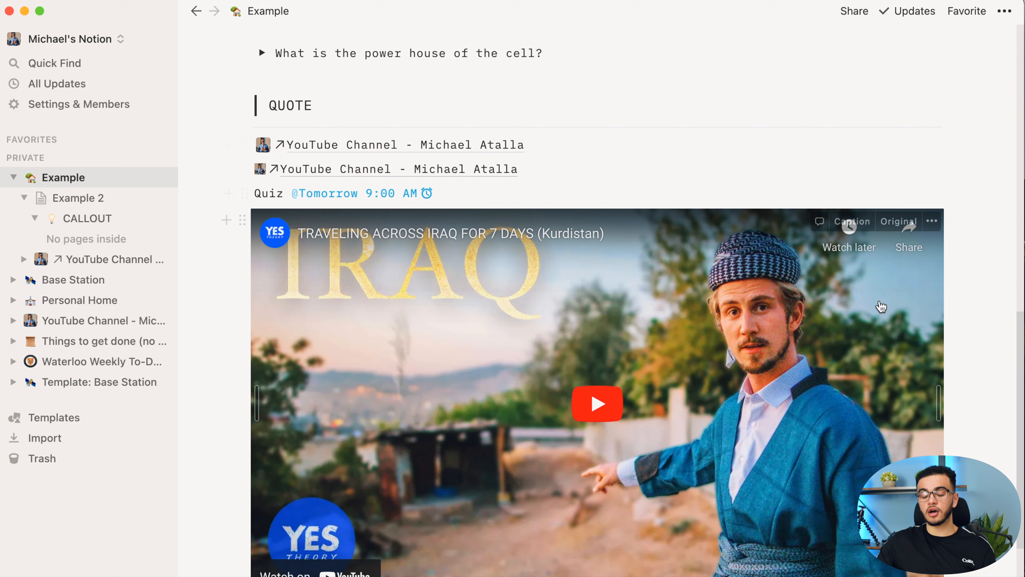
- Examine the deleted pages in the Trash and the import and export options of the Example page
{"action": "left_click", "coordinate": [1004, 10]}
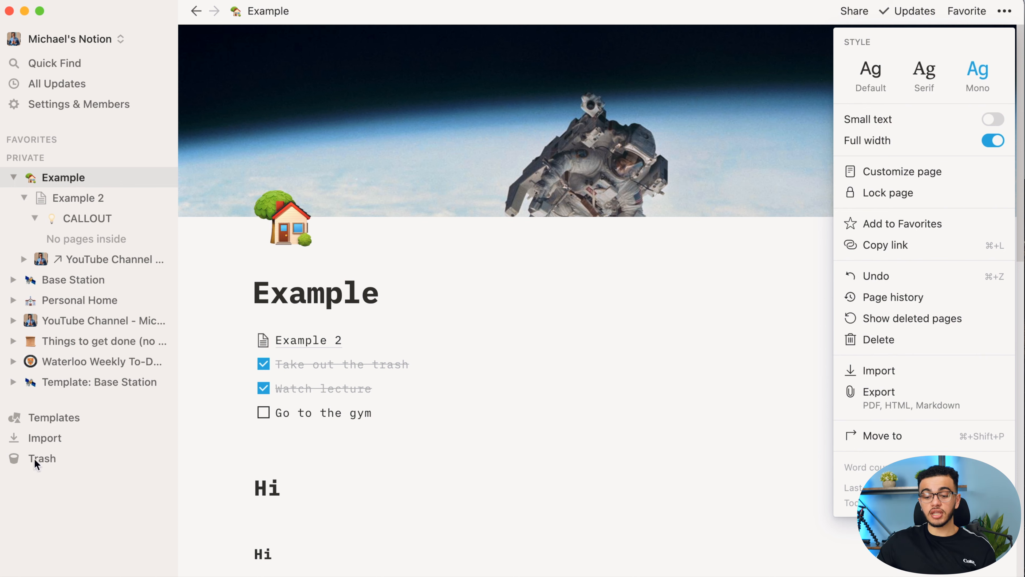
{"action": "left_click", "coordinate": [49, 463]}
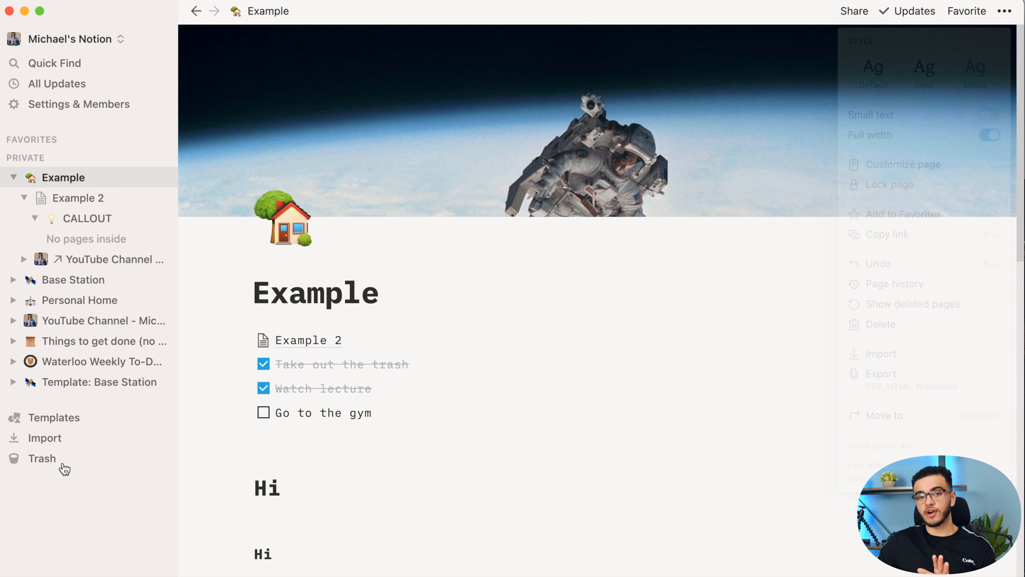
{"action": "left_click", "coordinate": [75, 458]}
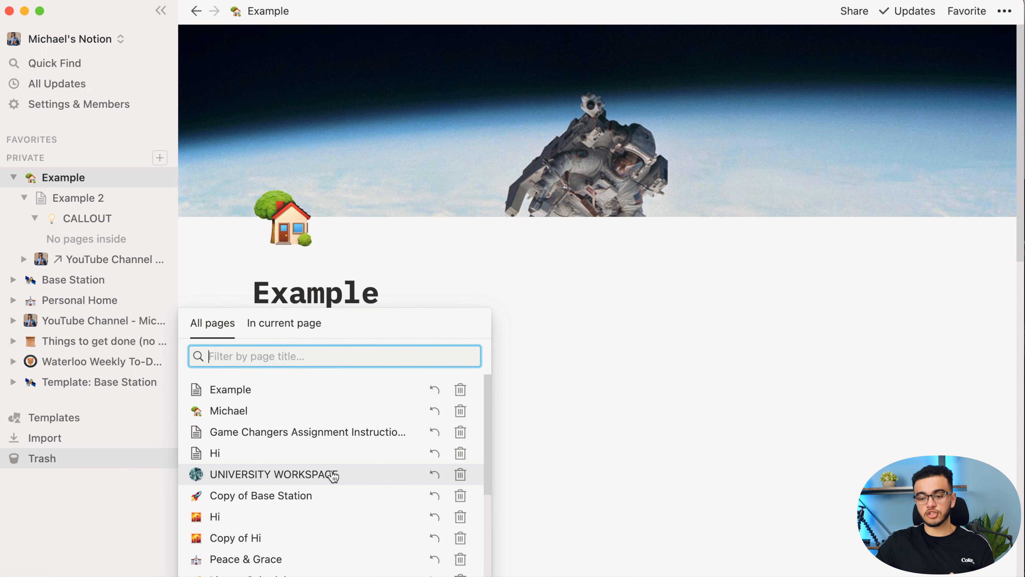
{"action": "scroll", "coordinate": [314, 474], "scroll_direction": "down", "scroll_amount": 2}
{"action": "scroll", "coordinate": [313, 476], "scroll_direction": "down", "scroll_amount": 3}
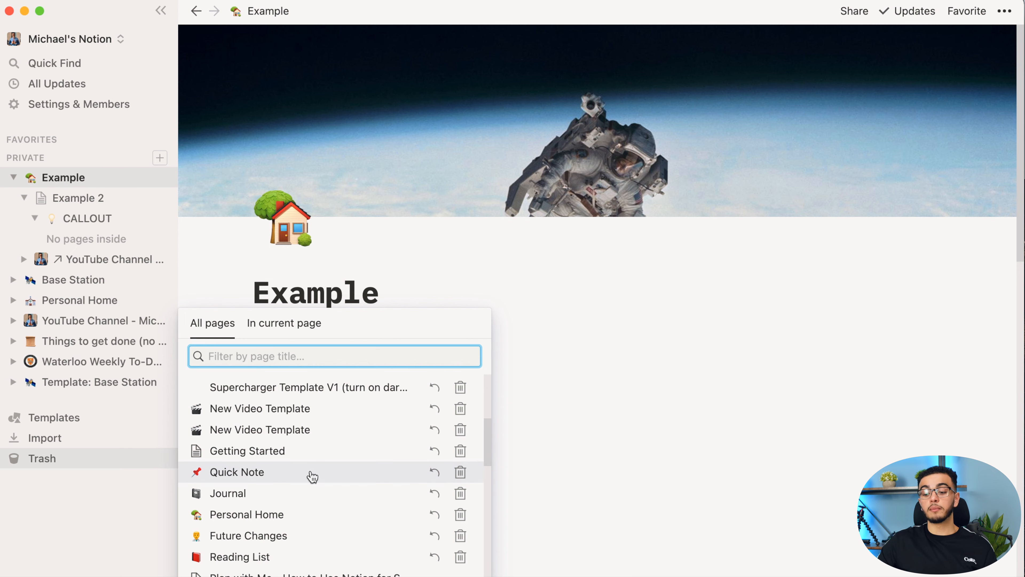
{"action": "scroll", "coordinate": [274, 489], "scroll_direction": "up", "scroll_amount": 5}
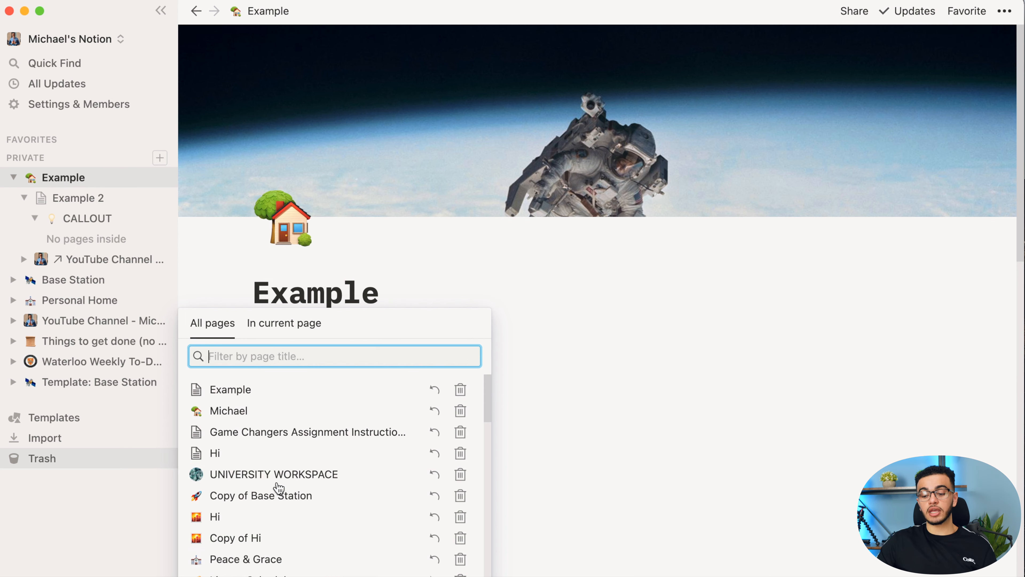
{"action": "left_click", "coordinate": [100, 552]}
{"action": "left_click", "coordinate": [1004, 11]}
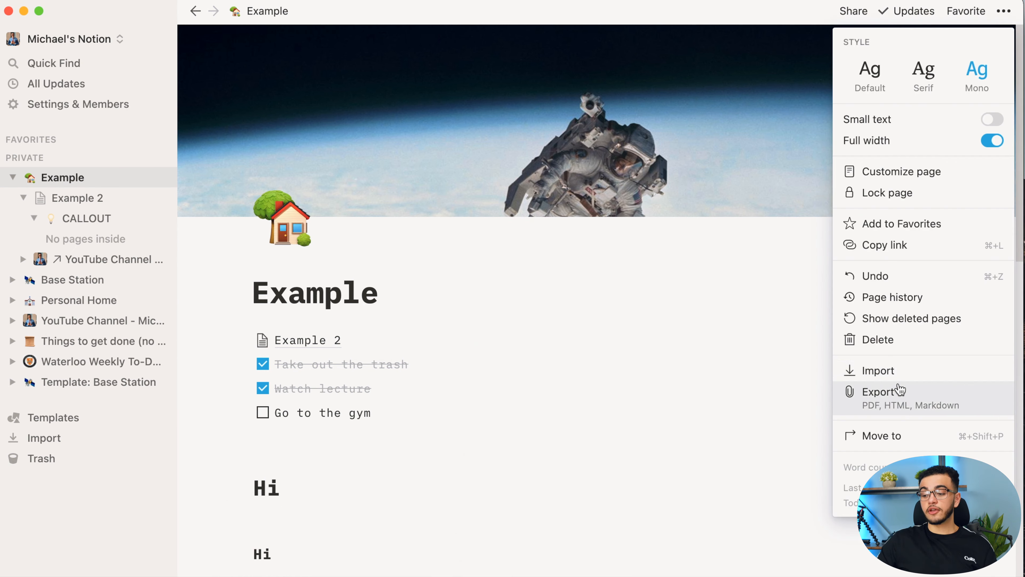
{"action": "left_click", "coordinate": [403, 485]}
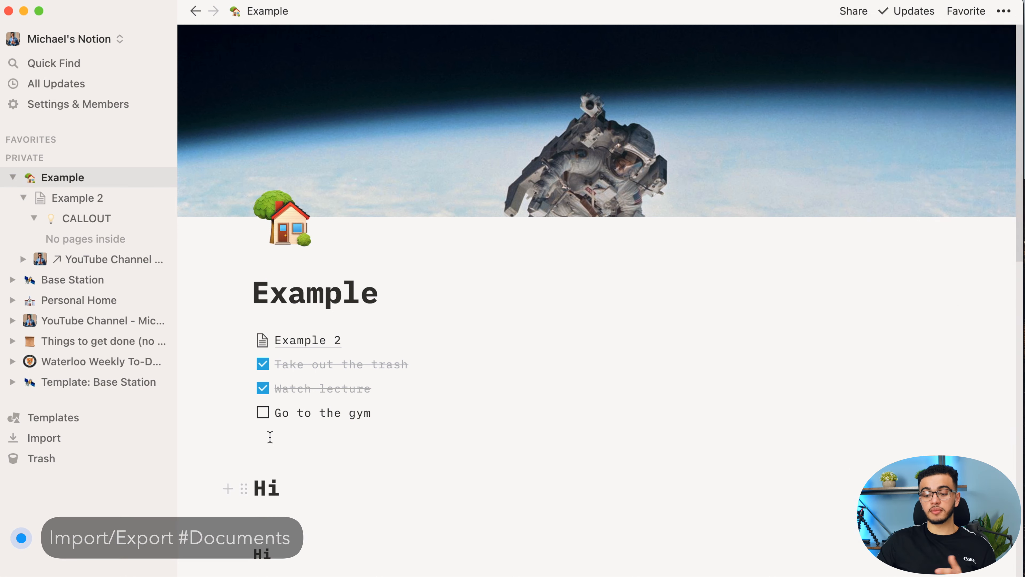
- Open the CALLOUT sub-page through Example 2 and insert a new sub-page below its breadcrumb
{"action": "left_click", "coordinate": [309, 340]}
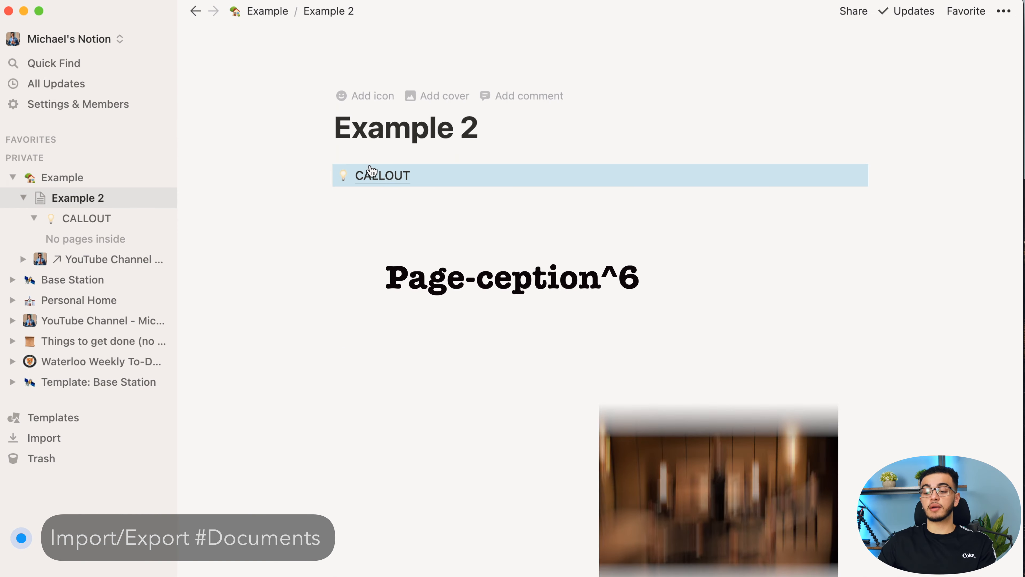
{"action": "left_click", "coordinate": [371, 174]}
{"action": "left_click", "coordinate": [429, 302]}
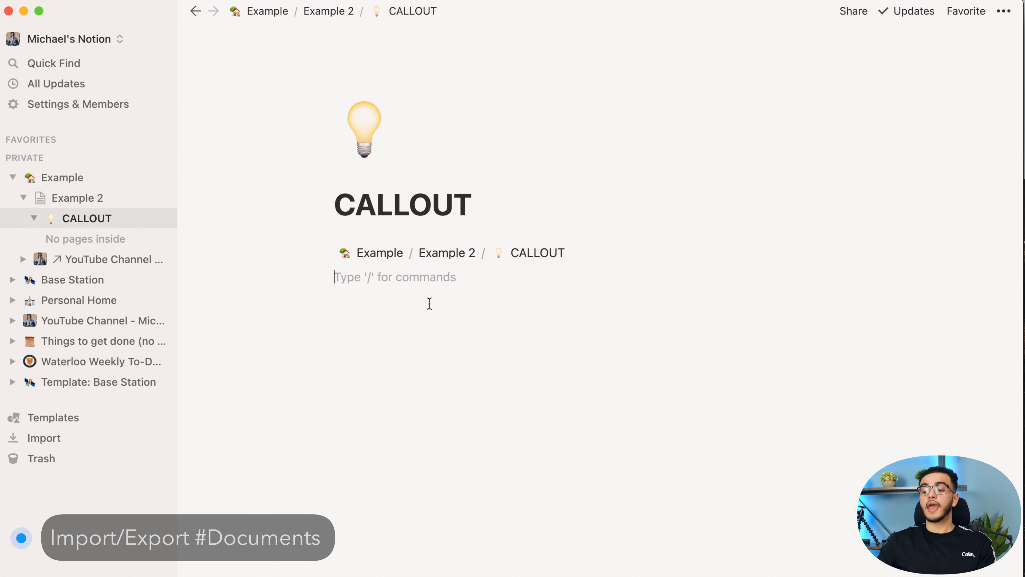
{"action": "type", "text": "/"}
{"action": "left_click", "coordinate": [392, 377]}
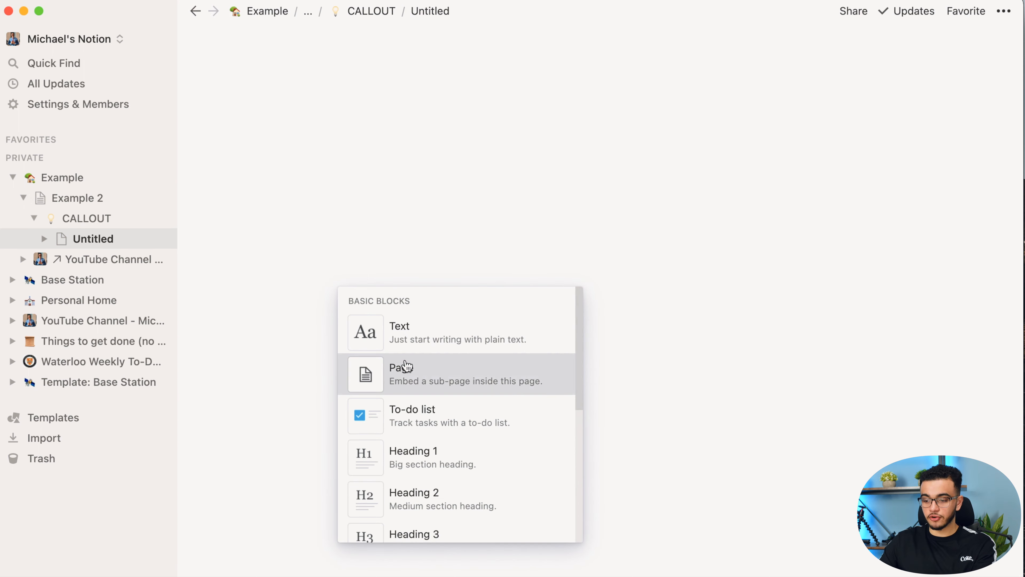
- Import the Game Changers Assignment Instructions FINAL Word document into the untitled sub-page of CALLOUT
{"action": "left_click", "coordinate": [1002, 12]}
{"action": "left_click", "coordinate": [867, 371]}
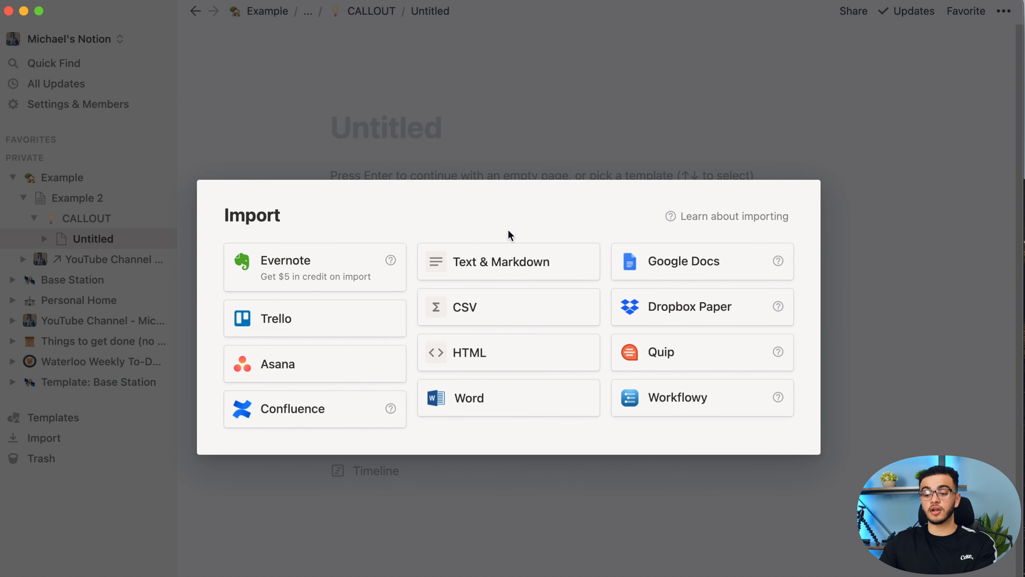
{"action": "left_click", "coordinate": [491, 415]}
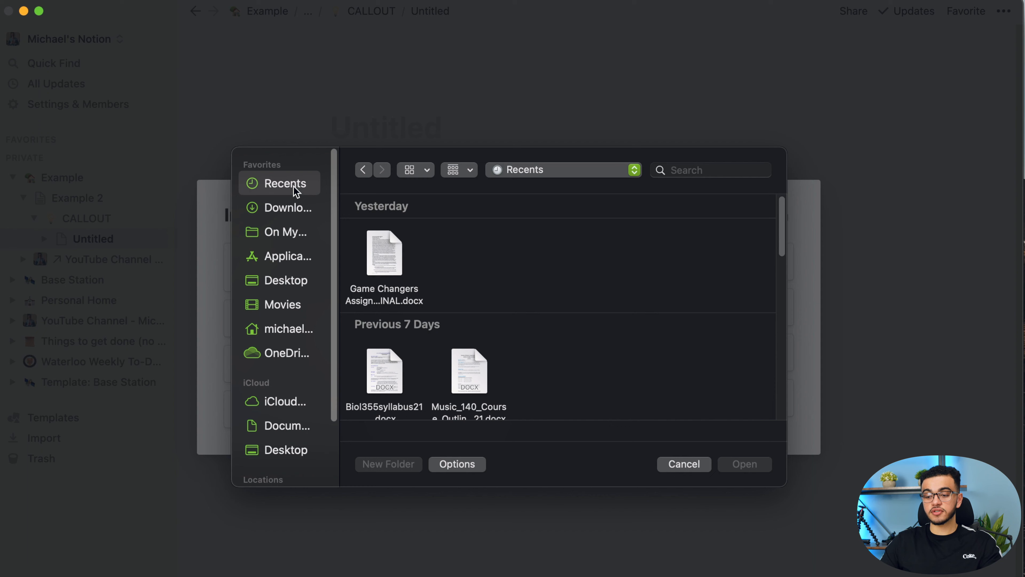
{"action": "left_click", "coordinate": [383, 242]}
{"action": "left_click", "coordinate": [745, 463]}
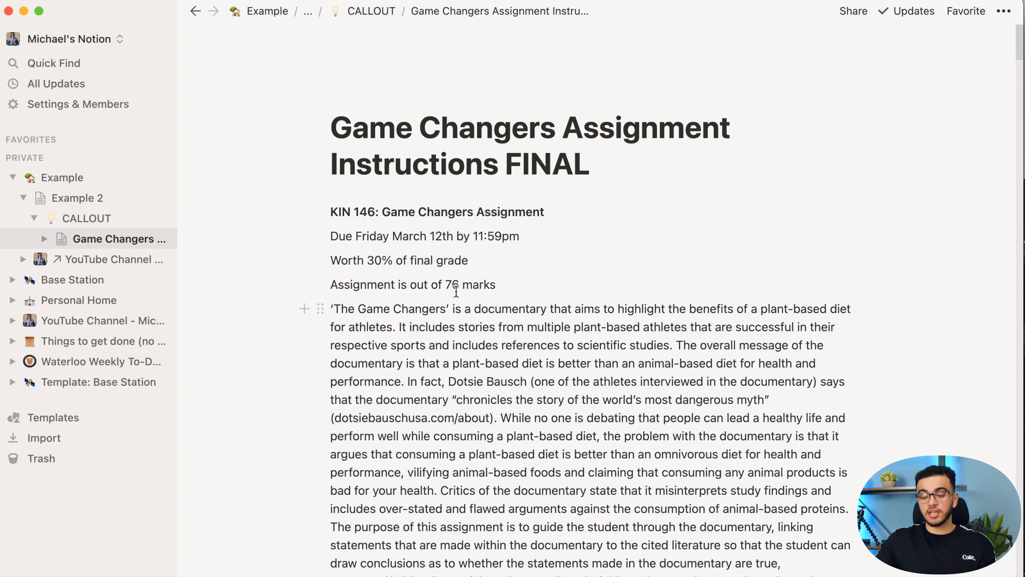
- Look through the imported document and insert the filler text "dsadasdsadsadas" at the start of the bullet about the Hartman paper's participants
{"action": "scroll", "coordinate": [424, 311], "scroll_direction": "down", "scroll_amount": 15}
{"action": "scroll", "coordinate": [418, 317], "scroll_direction": "down", "scroll_amount": 20}
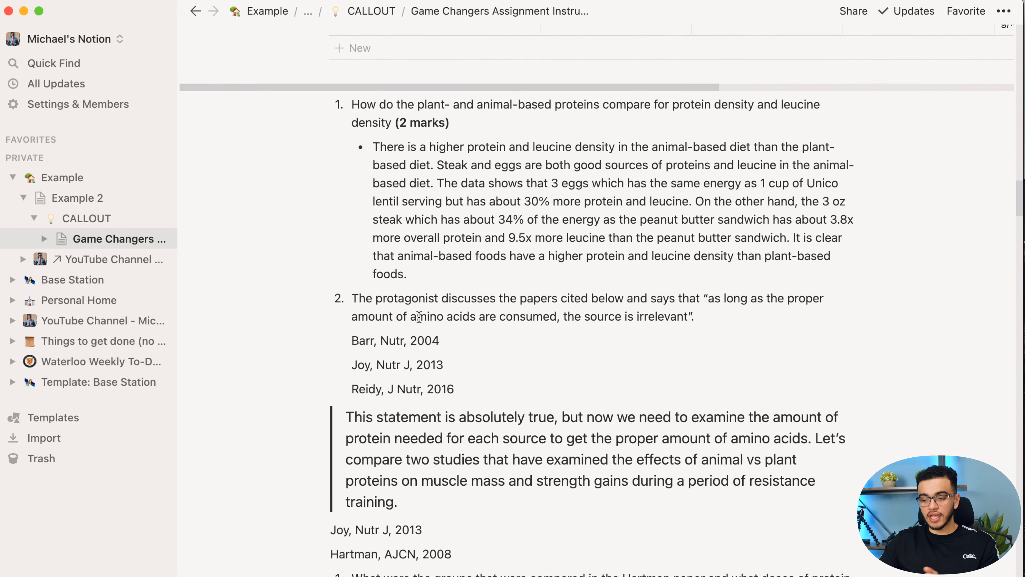
{"action": "scroll", "coordinate": [418, 317], "scroll_direction": "up", "scroll_amount": 4}
{"action": "scroll", "coordinate": [766, 121], "scroll_direction": "right", "scroll_amount": 5}
{"action": "scroll", "coordinate": [772, 96], "scroll_direction": "up", "scroll_amount": 8}
{"action": "scroll", "coordinate": [629, 305], "scroll_direction": "up", "scroll_amount": 2}
{"action": "scroll", "coordinate": [629, 303], "scroll_direction": "down", "scroll_amount": 12}
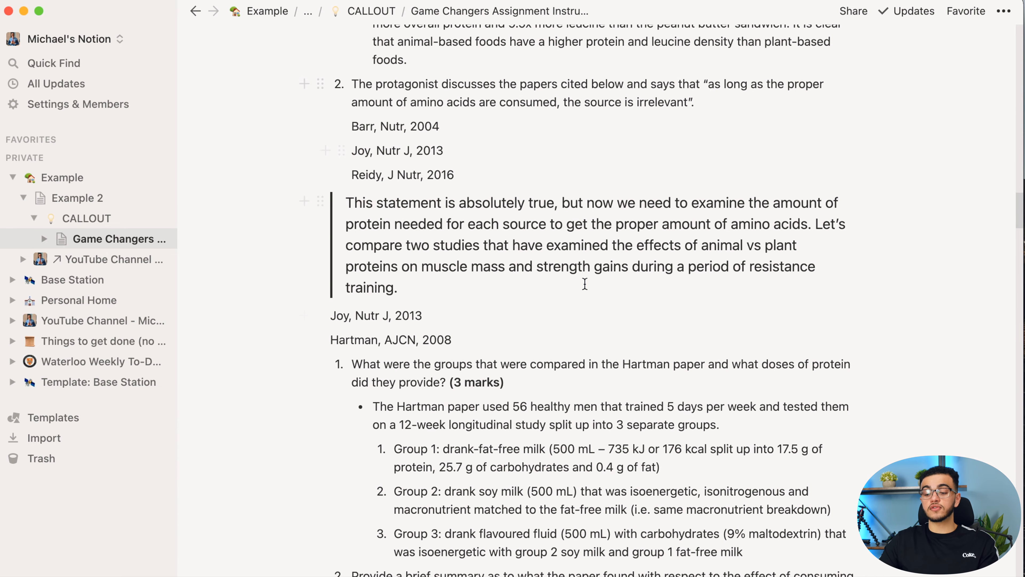
{"action": "scroll", "coordinate": [590, 283], "scroll_direction": "down", "scroll_amount": 3}
{"action": "type", "text": "dsadasdsadsadas"}
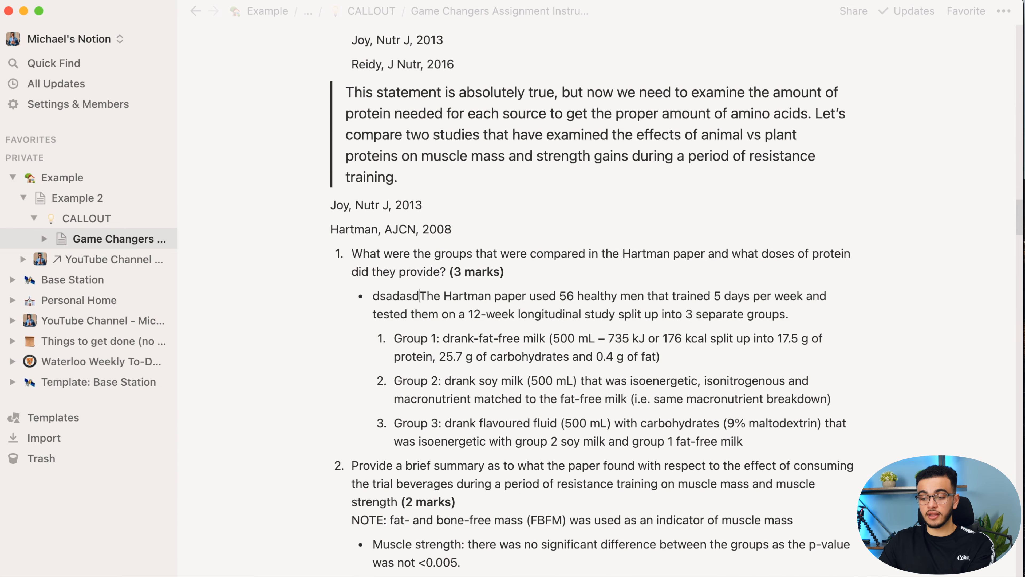
- Return to the Example page and reopen the imported Game Changers document through Example 2 and CALLOUT
{"action": "left_click", "coordinate": [374, 11]}
{"action": "left_click", "coordinate": [262, 14]}
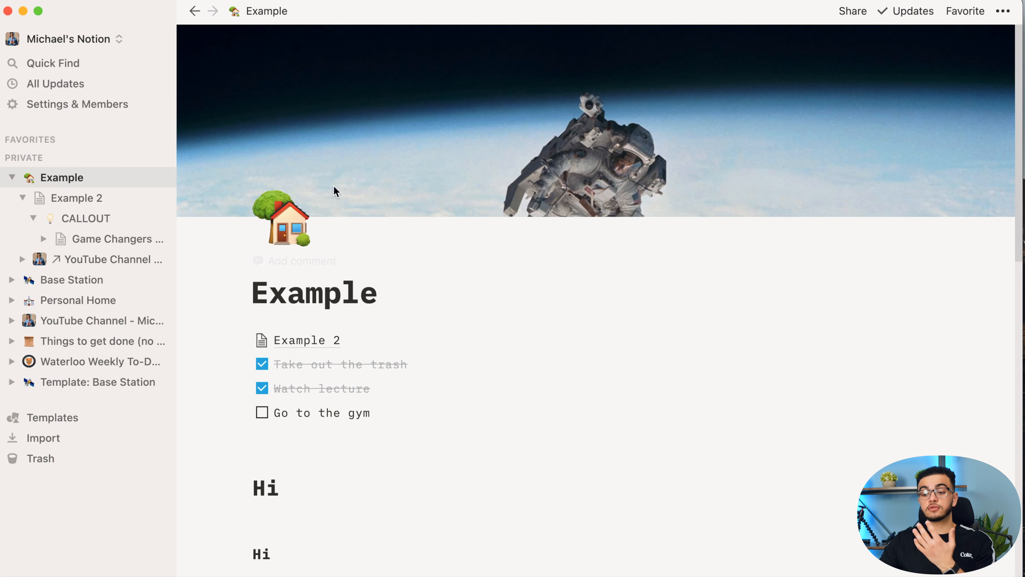
{"action": "left_click", "coordinate": [303, 345]}
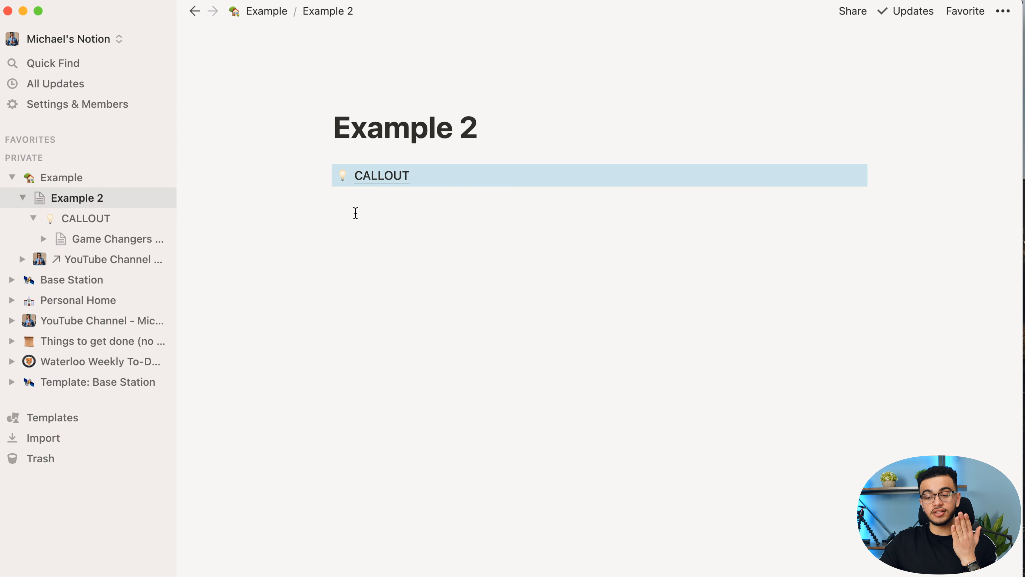
{"action": "left_click", "coordinate": [407, 178]}
{"action": "left_click", "coordinate": [392, 279]}
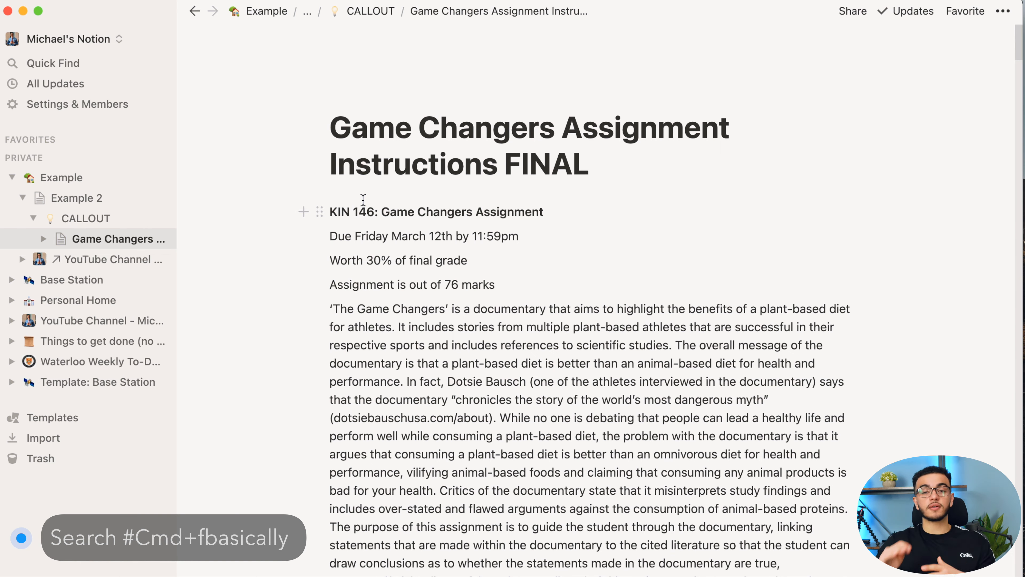
- Search the workspace for "game changer" and open the Game Changers Assignment Instructions FINAL page
{"action": "left_click", "coordinate": [64, 65]}
{"action": "type", "text": "game chna"}
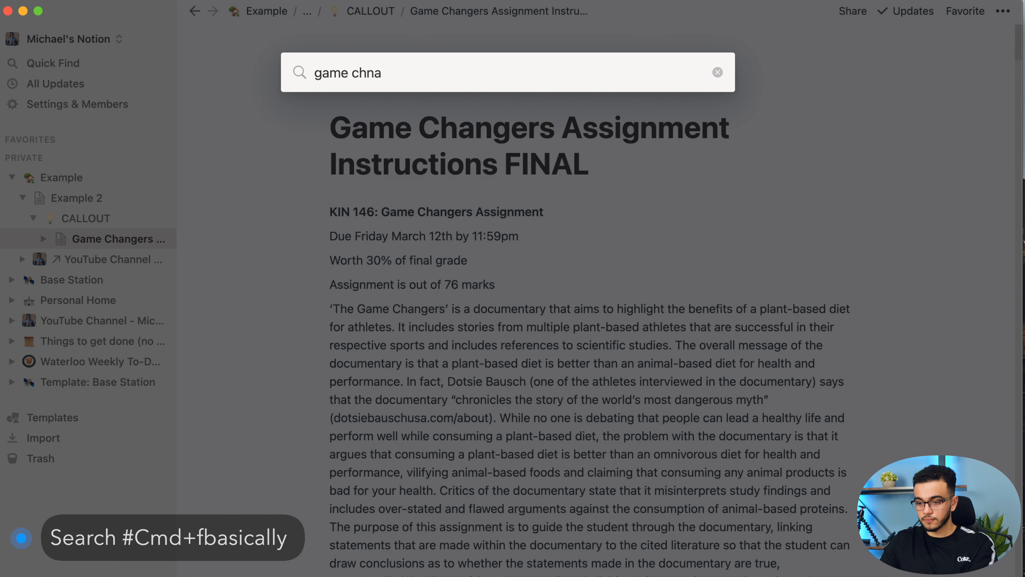
{"action": "key", "text": "BackSpace"}
{"action": "key", "text": "BackSpace"}
{"action": "type", "text": "anger"}
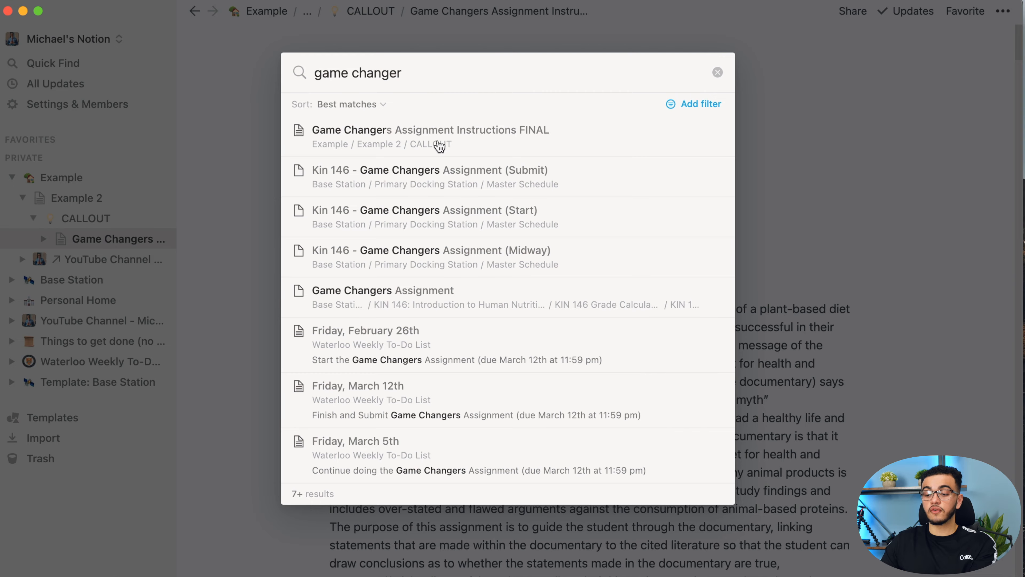
{"action": "left_click", "coordinate": [440, 138]}
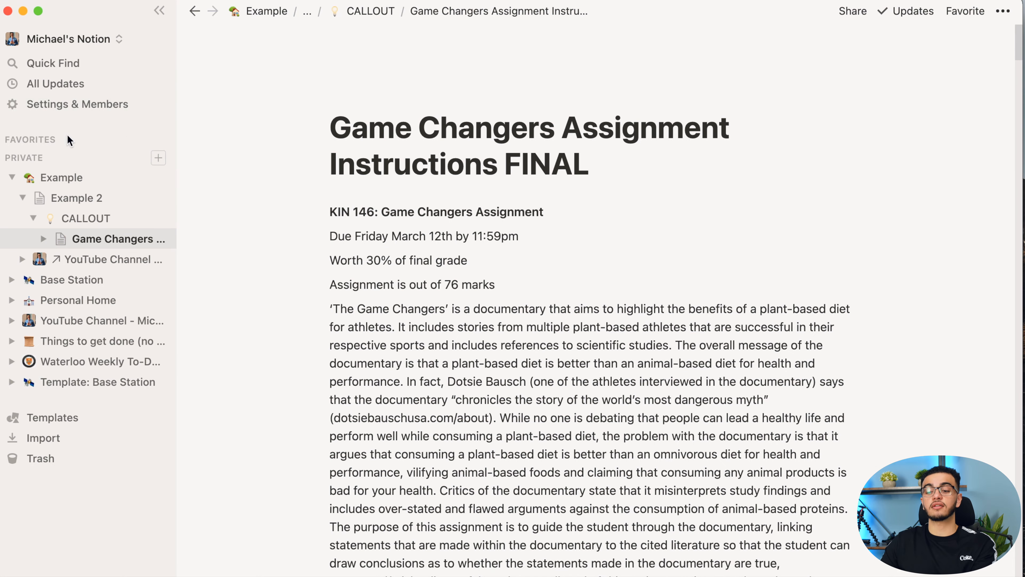
- Try the Dark appearance in the settings, switch back to Light and close the settings
{"action": "left_click", "coordinate": [103, 104]}
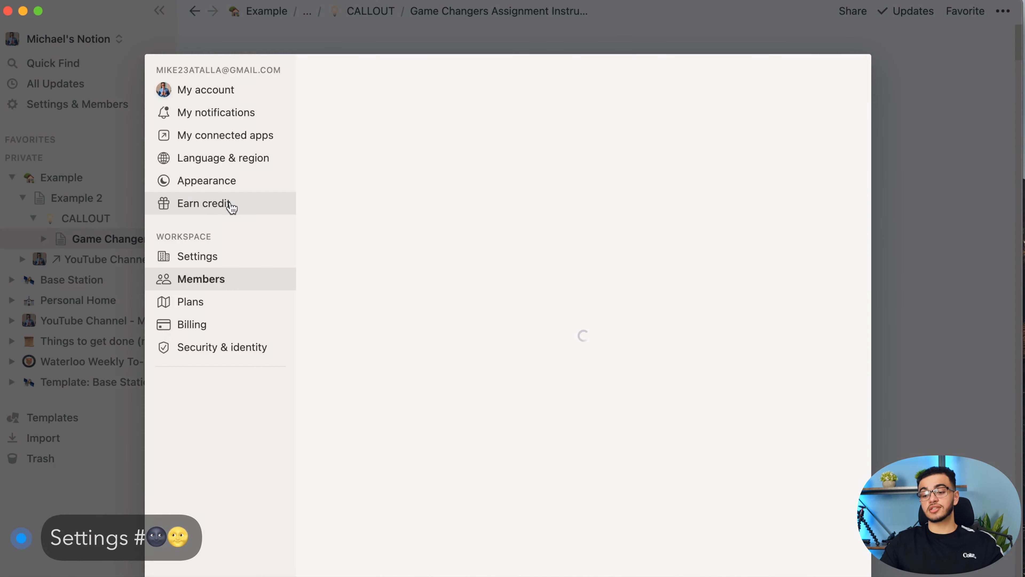
{"action": "left_click", "coordinate": [220, 201]}
{"action": "left_click", "coordinate": [231, 187]}
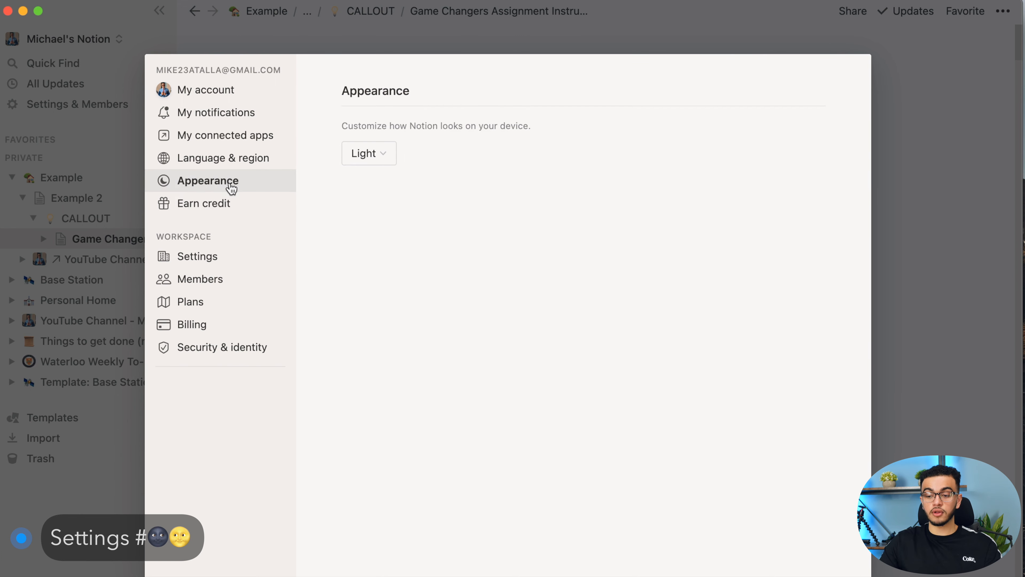
{"action": "left_click", "coordinate": [386, 153]}
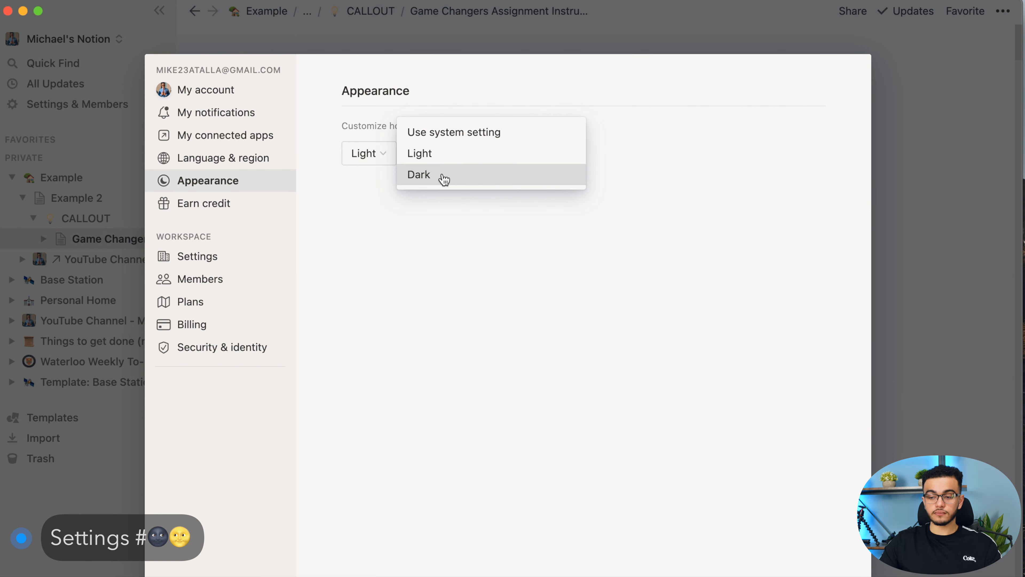
{"action": "left_click", "coordinate": [444, 176]}
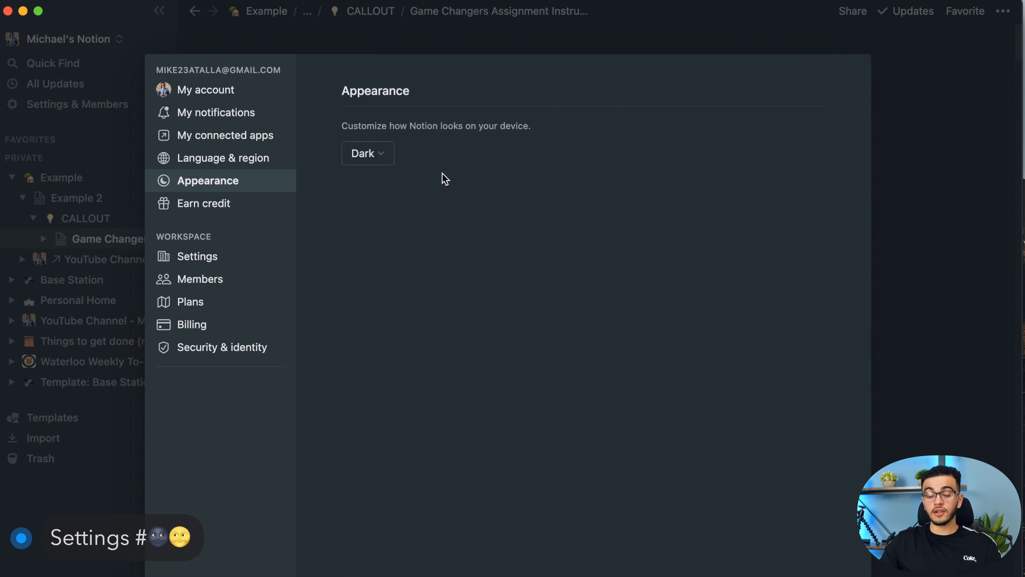
{"action": "left_click", "coordinate": [375, 157]}
{"action": "left_click", "coordinate": [420, 153]}
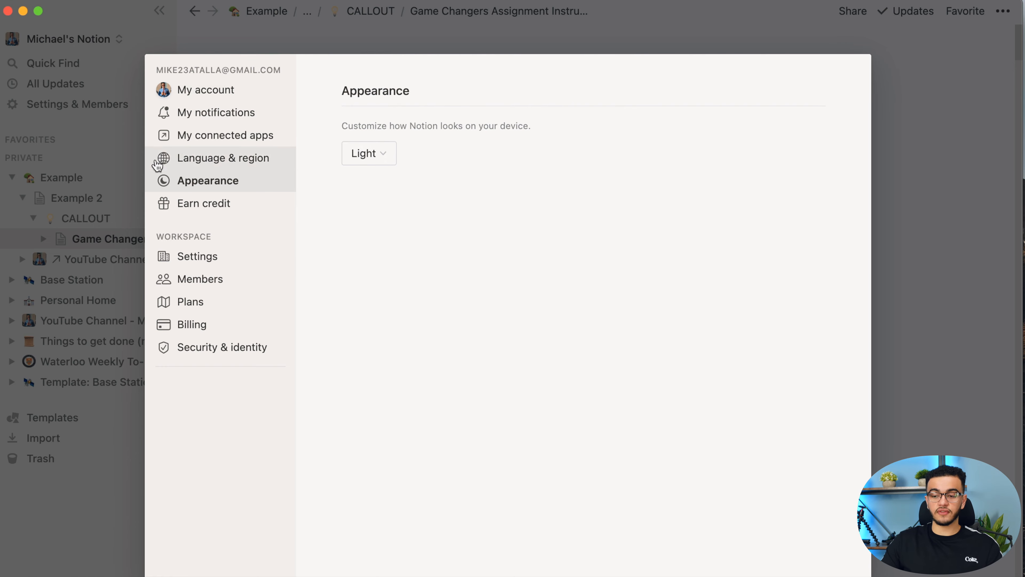
{"action": "left_click", "coordinate": [221, 35]}
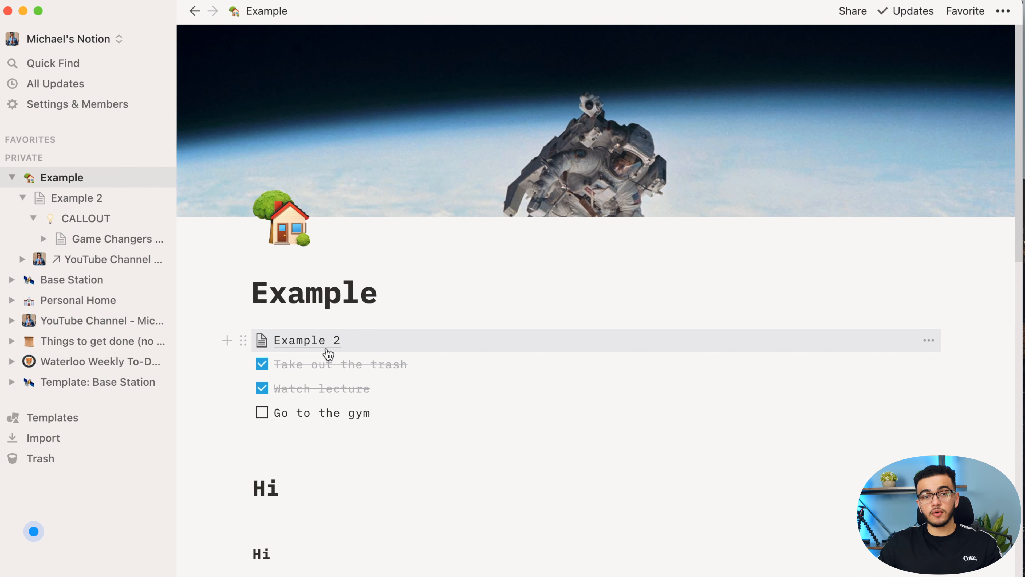
- Add a sub-page titled "Template Example" below CALLOUT on the Example 2 page
{"action": "left_click", "coordinate": [327, 348]}
{"action": "left_click", "coordinate": [399, 203]}
{"action": "type", "text": "/"}
{"action": "key", "text": "Down"}
{"action": "key", "text": "Return"}
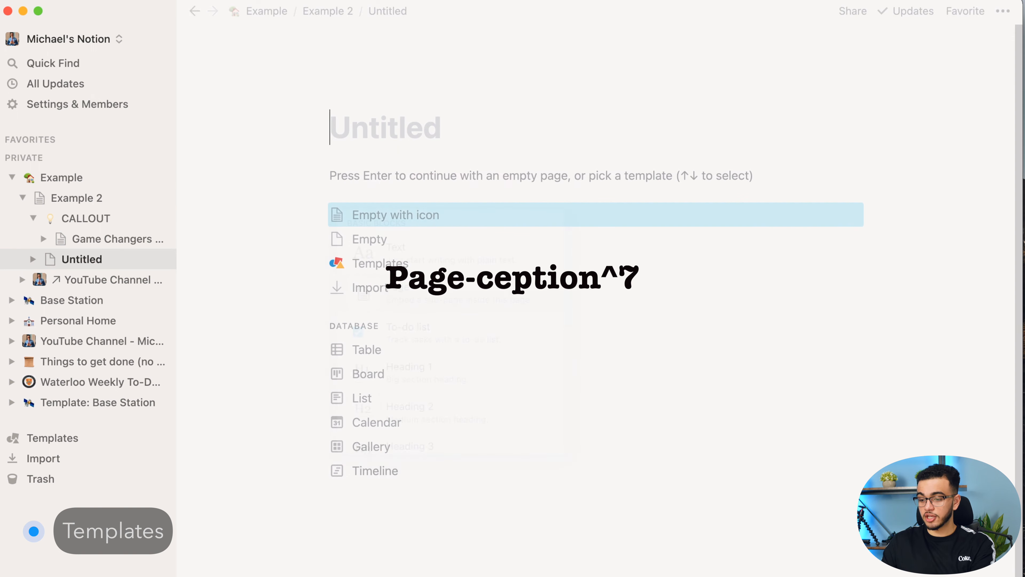
{"action": "type", "text": "Template Example"}
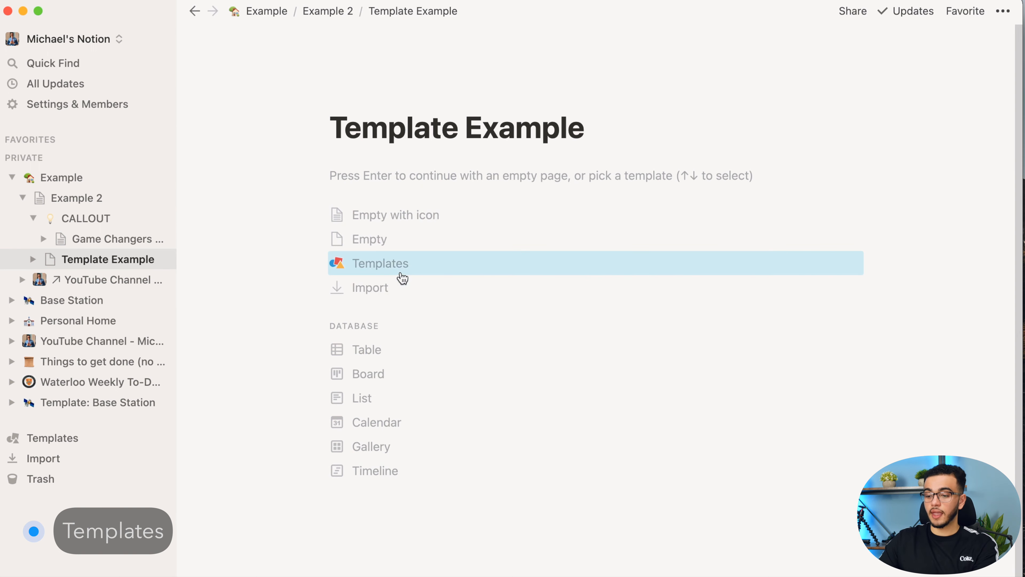
- Examine the Education templates available for the page, previewing Job Applications, Cornell Notes System and Class Notes
{"action": "left_click", "coordinate": [401, 277]}
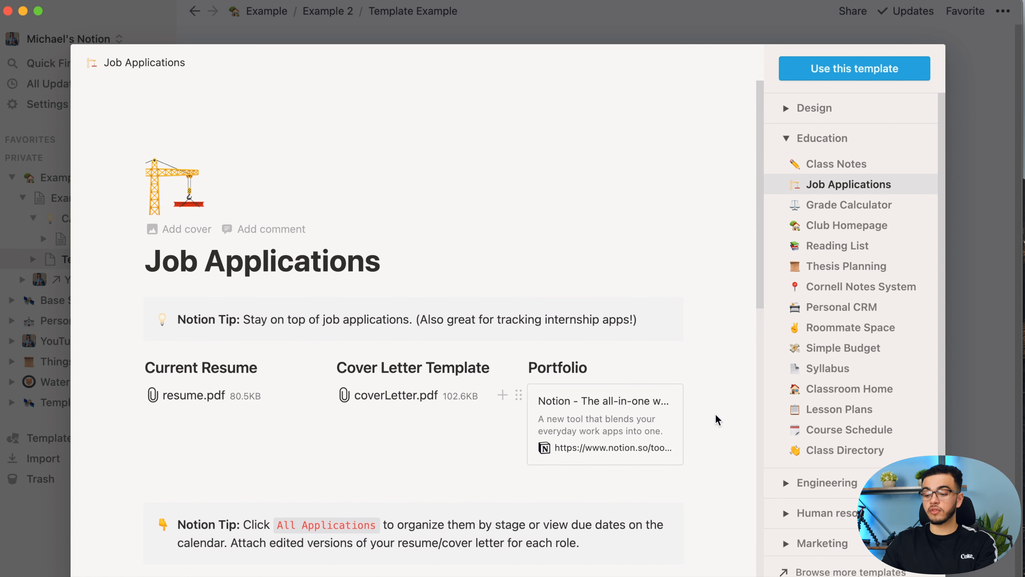
{"action": "left_click", "coordinate": [891, 286]}
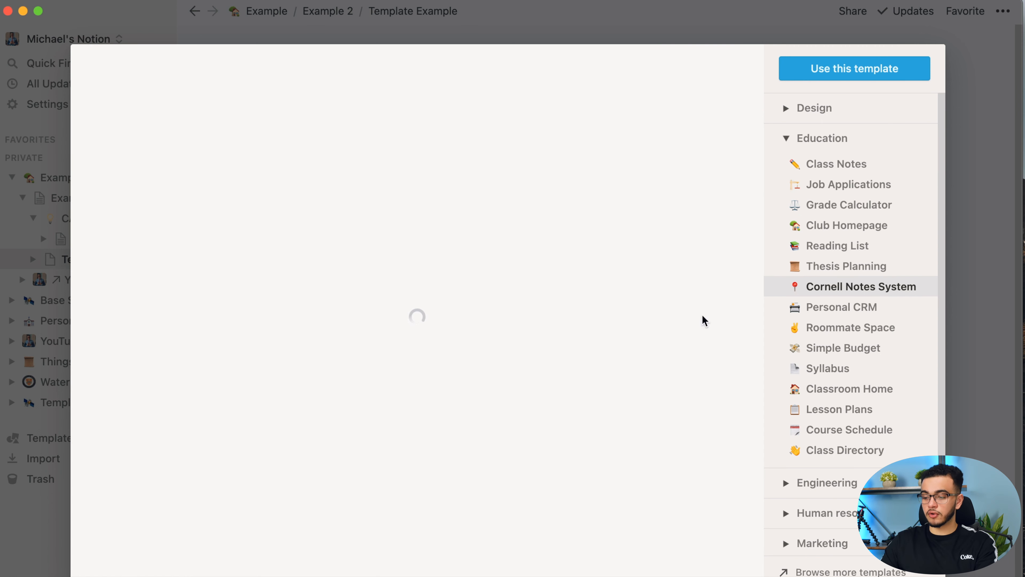
{"action": "scroll", "coordinate": [485, 362], "scroll_direction": "down", "scroll_amount": 7}
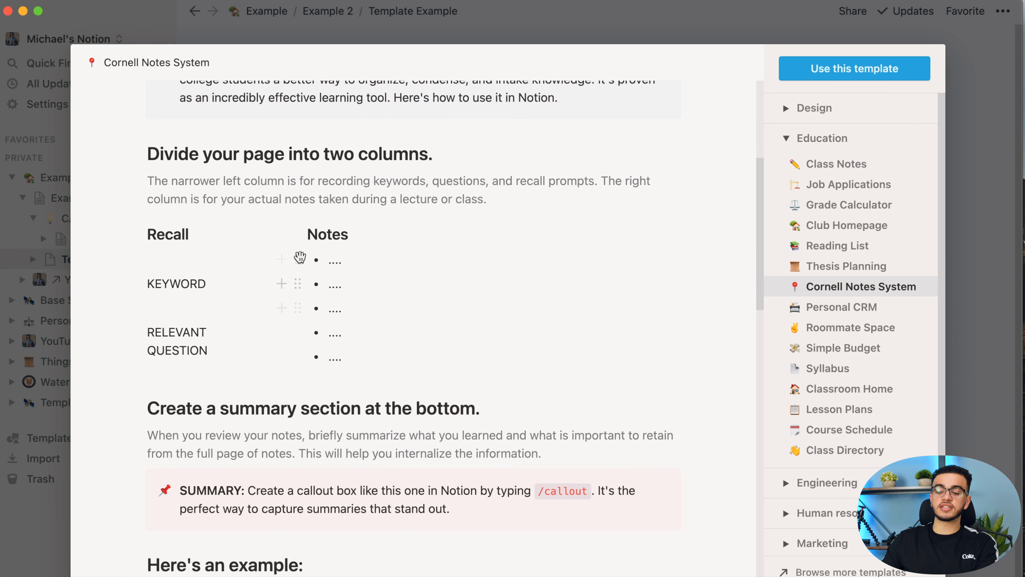
{"action": "scroll", "coordinate": [158, 409], "scroll_direction": "down", "scroll_amount": 10}
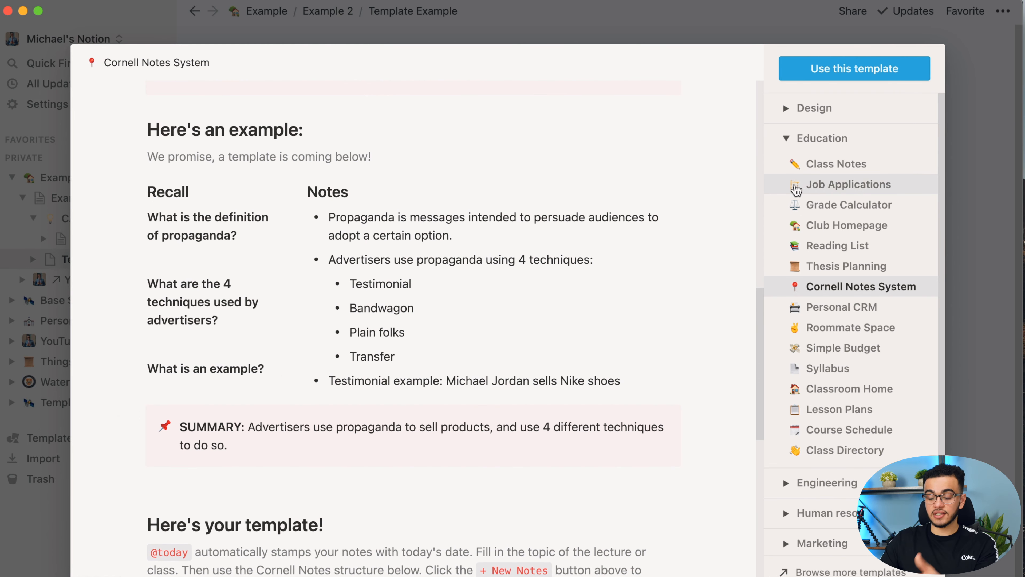
{"action": "left_click", "coordinate": [840, 172]}
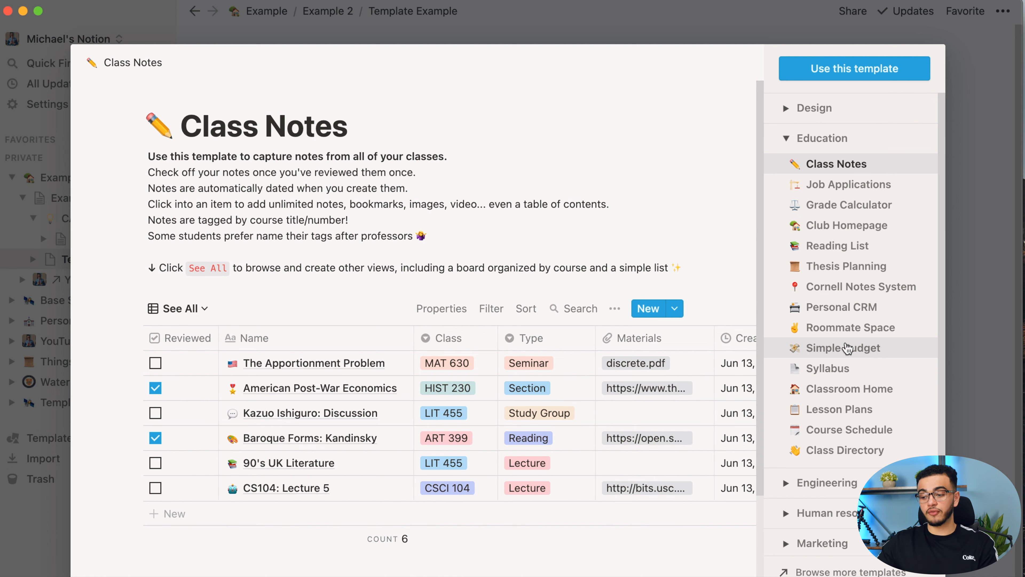
{"action": "scroll", "coordinate": [848, 348], "scroll_direction": "down", "scroll_amount": 3}
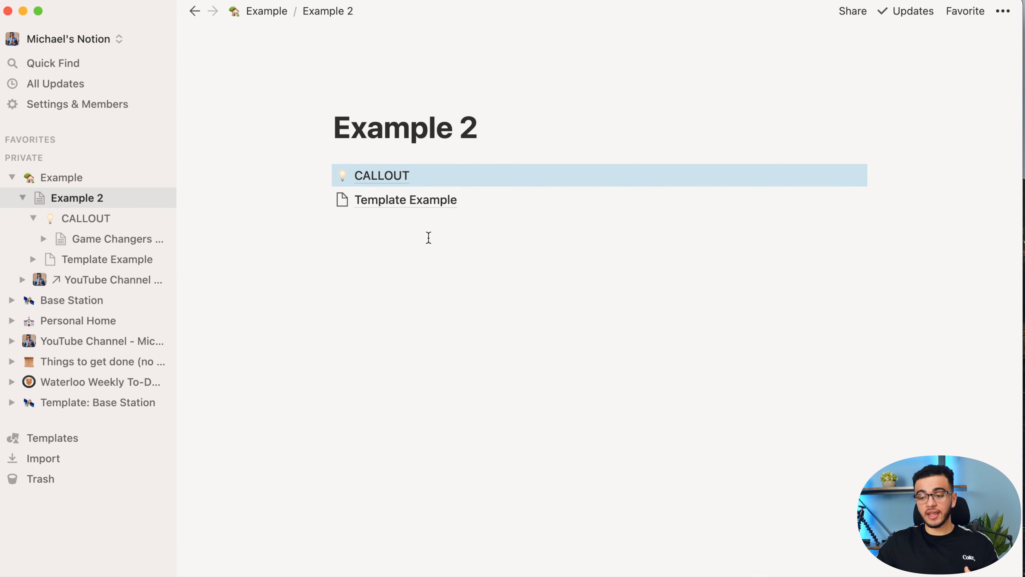
- Insert an inline table database below Template Example on the Example 2 page and title it "School"
{"action": "left_click", "coordinate": [430, 234]}
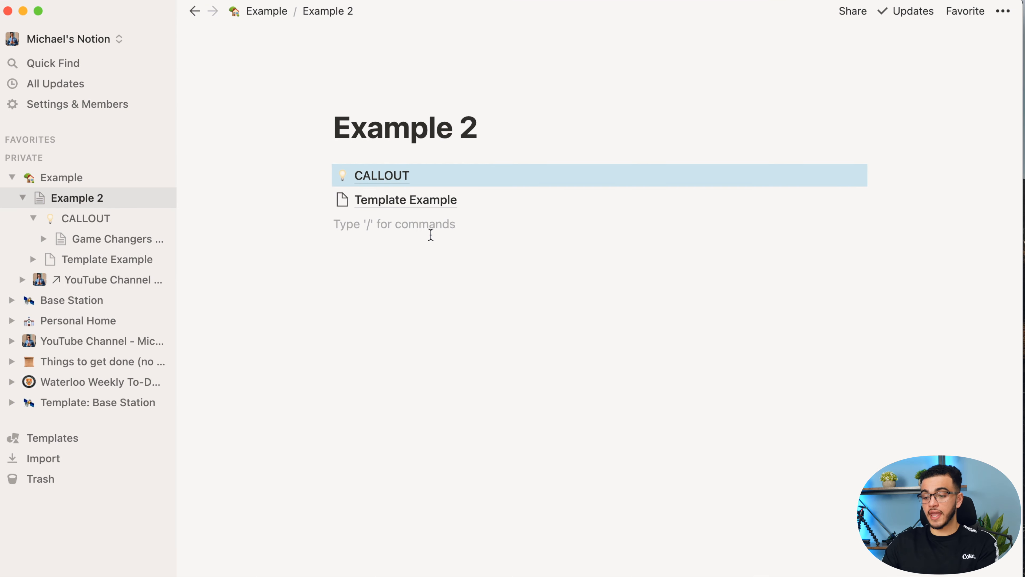
{"action": "type", "text": "/da"}
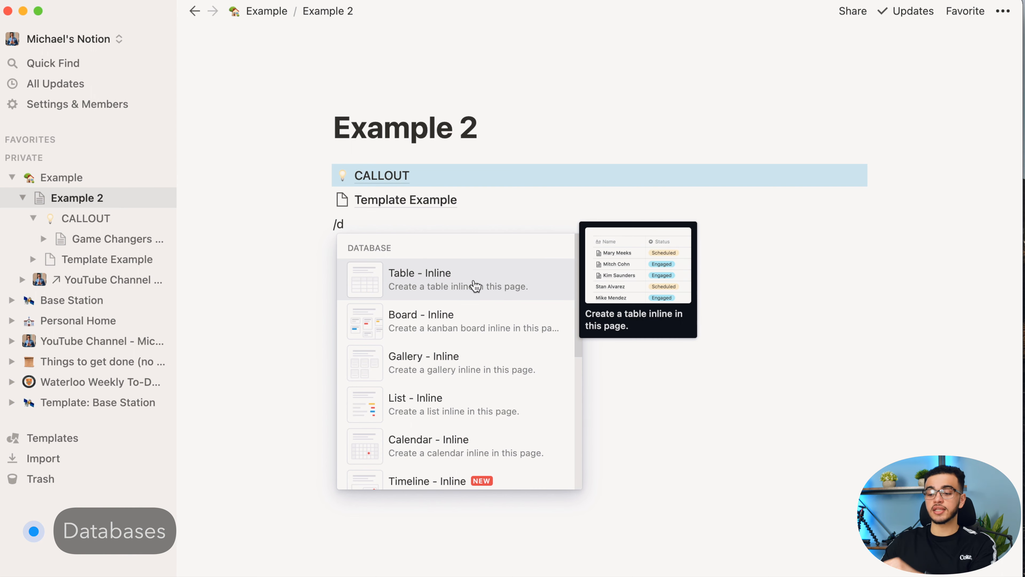
{"action": "scroll", "coordinate": [512, 284], "scroll_direction": "down", "scroll_amount": 5}
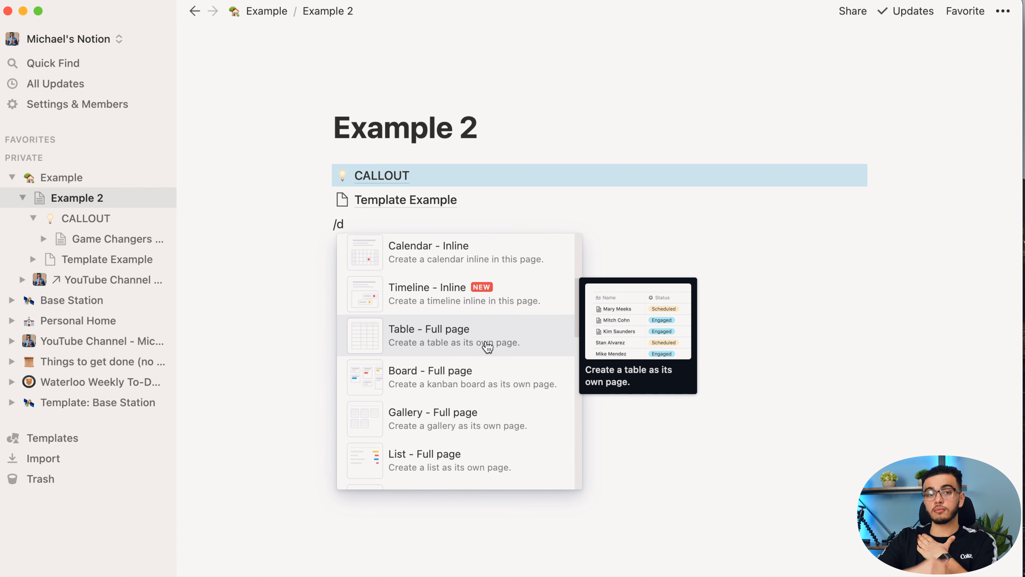
{"action": "scroll", "coordinate": [487, 346], "scroll_direction": "up", "scroll_amount": 5}
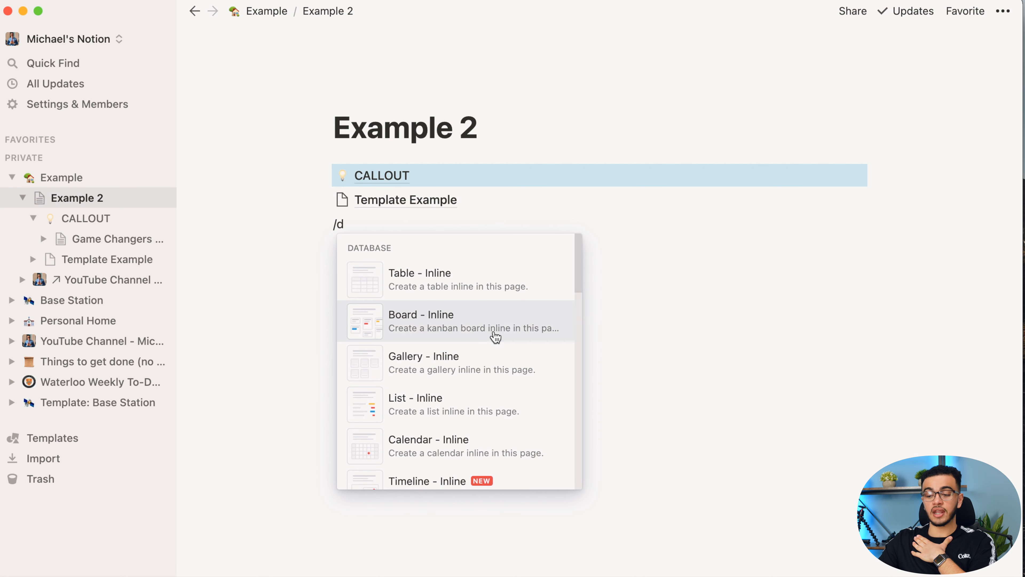
{"action": "left_click", "coordinate": [503, 283]}
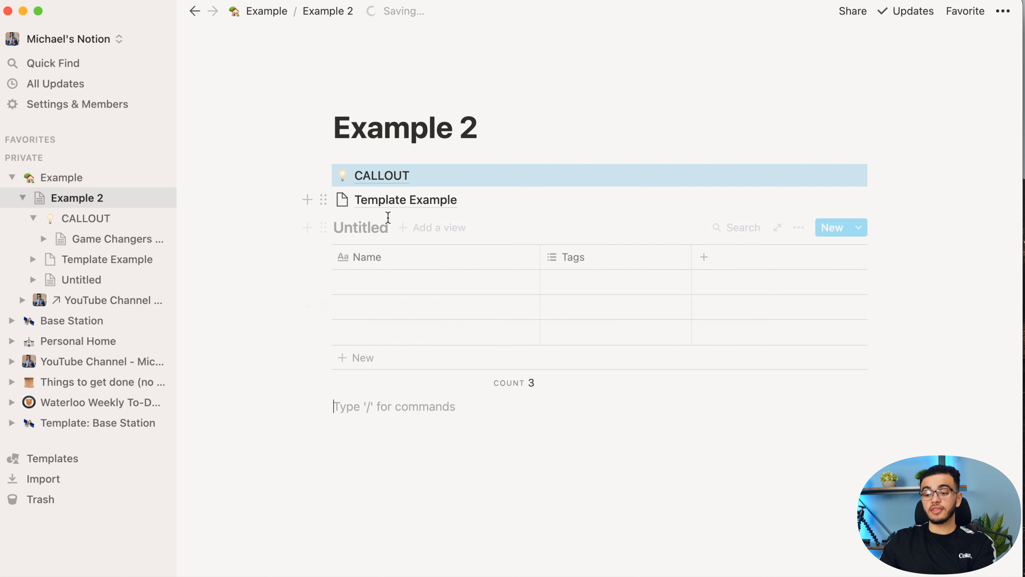
{"action": "left_click", "coordinate": [361, 226]}
{"action": "type", "text": "School"}
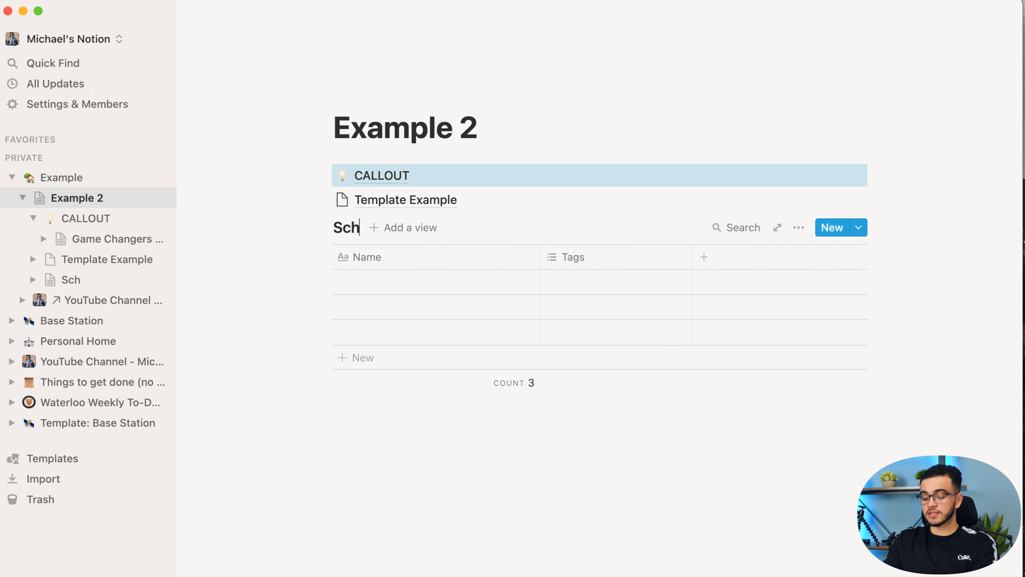
- Name the first three rows of the School table "Biology Lecture", "Math Quiz" and "History Tutorial"
{"action": "left_click", "coordinate": [365, 285]}
{"action": "type", "text": "Biology L"}
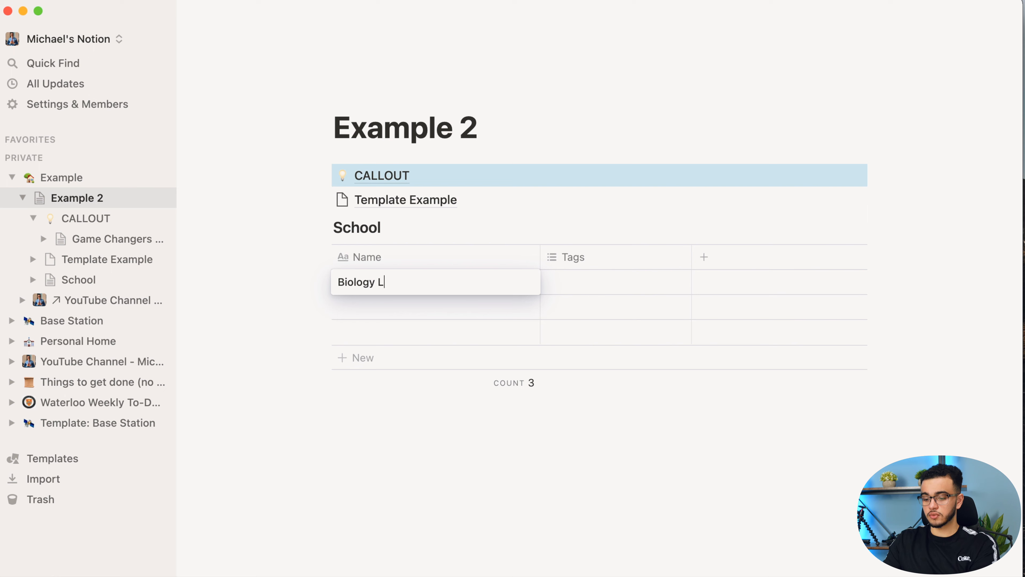
{"action": "type", "text": "ecture"}
{"action": "key", "text": "Return"}
{"action": "left_click", "coordinate": [377, 307]}
{"action": "type", "text": "Math Quiz"}
{"action": "left_click", "coordinate": [457, 334]}
{"action": "type", "text": "History Tutorial"}
- Add a fourth row named "English Essay" to the School table and narrow the Name column to fit its entries
{"action": "left_click", "coordinate": [503, 369]}
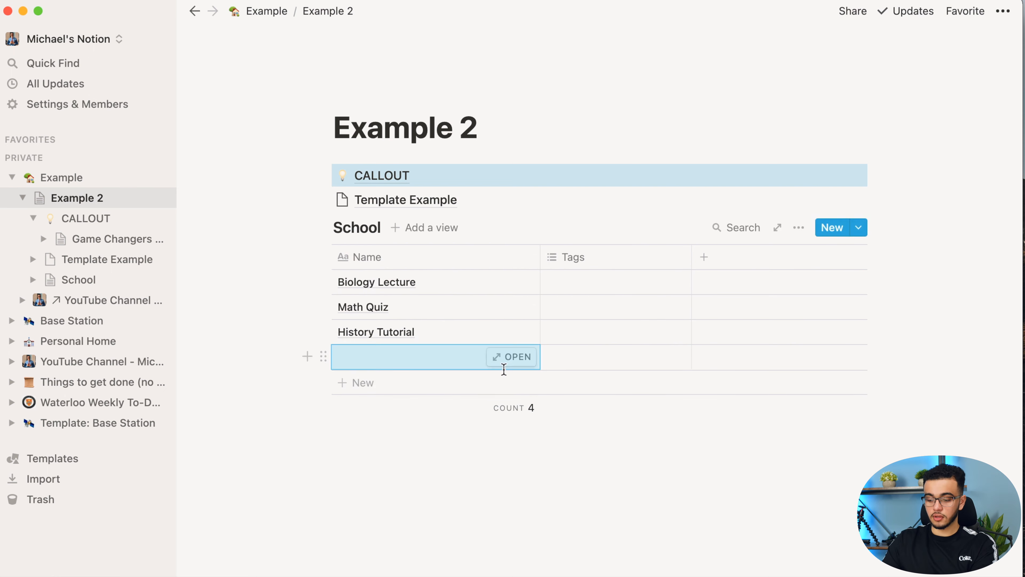
{"action": "type", "text": "Engllish Essay"}
{"action": "right_click", "coordinate": [360, 357]}
{"action": "left_click", "coordinate": [366, 371]}
{"action": "left_click", "coordinate": [504, 263]}
{"action": "left_click_drag", "start_coordinate": [540, 256], "coordinate": [424, 247]}
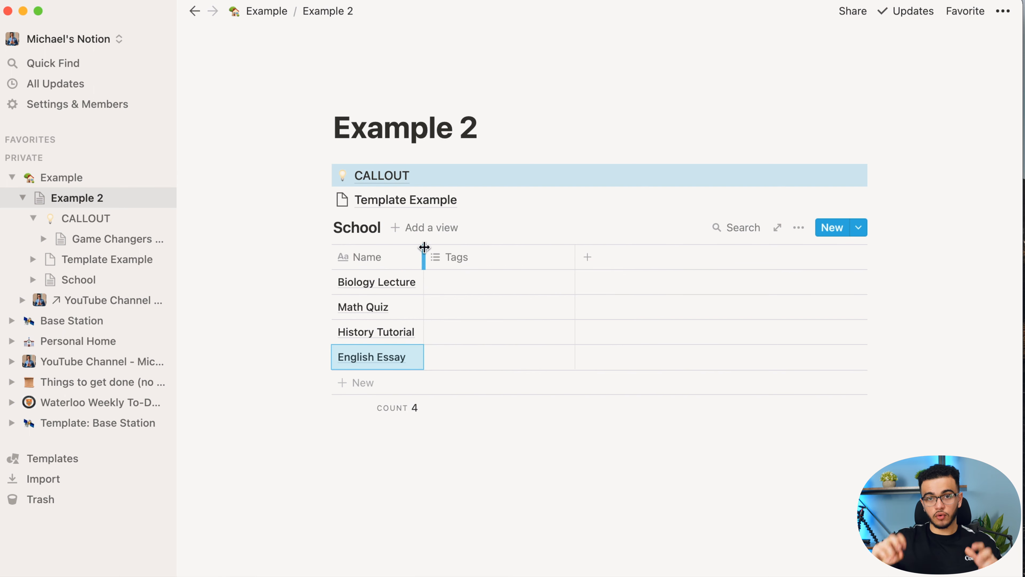
- Open the Biology Lecture entry as a page, add a new text property to it and return to the School table
{"action": "mouse_move", "coordinate": [344, 286]}
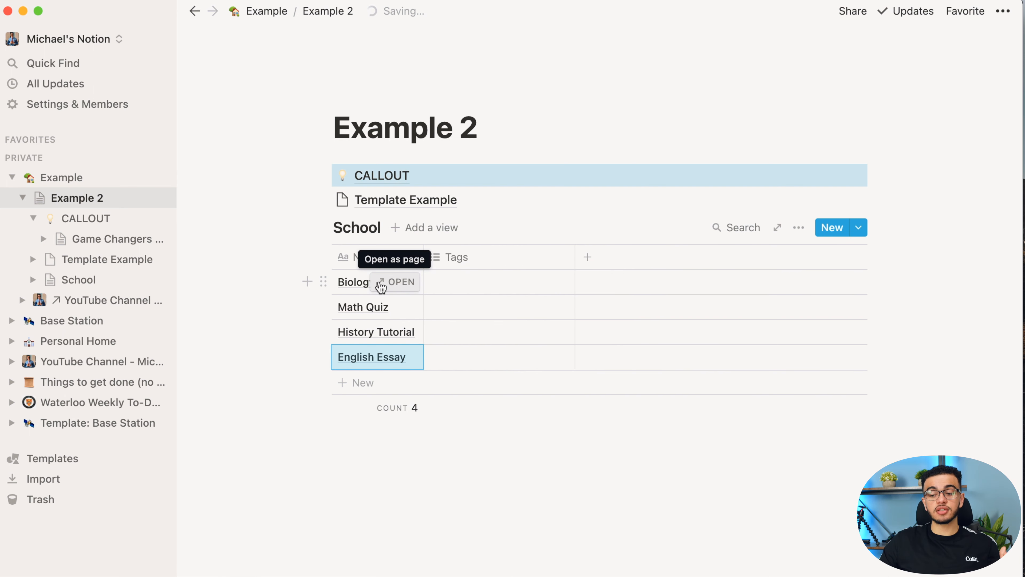
{"action": "left_click", "coordinate": [380, 284]}
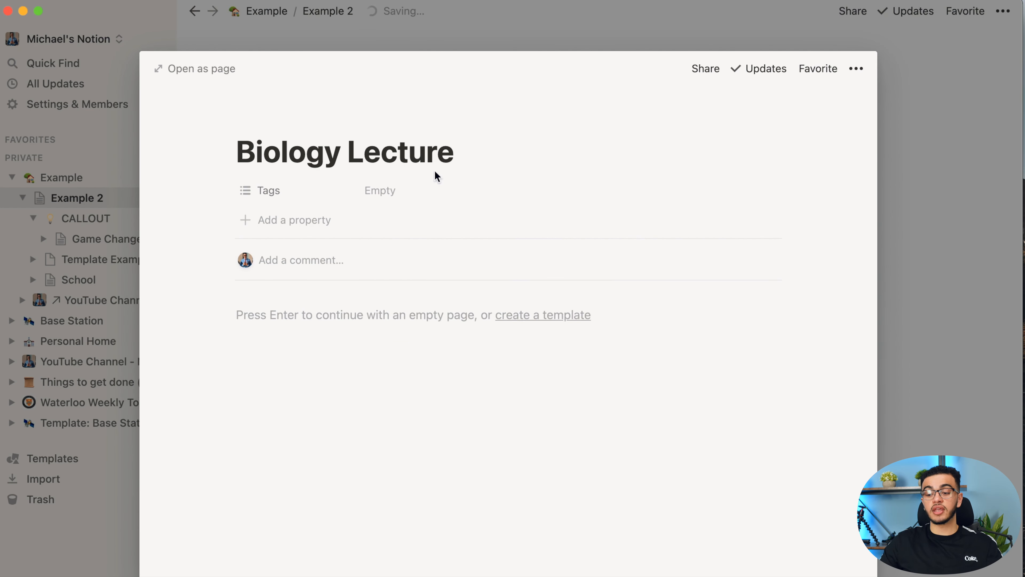
{"action": "left_click", "coordinate": [319, 219]}
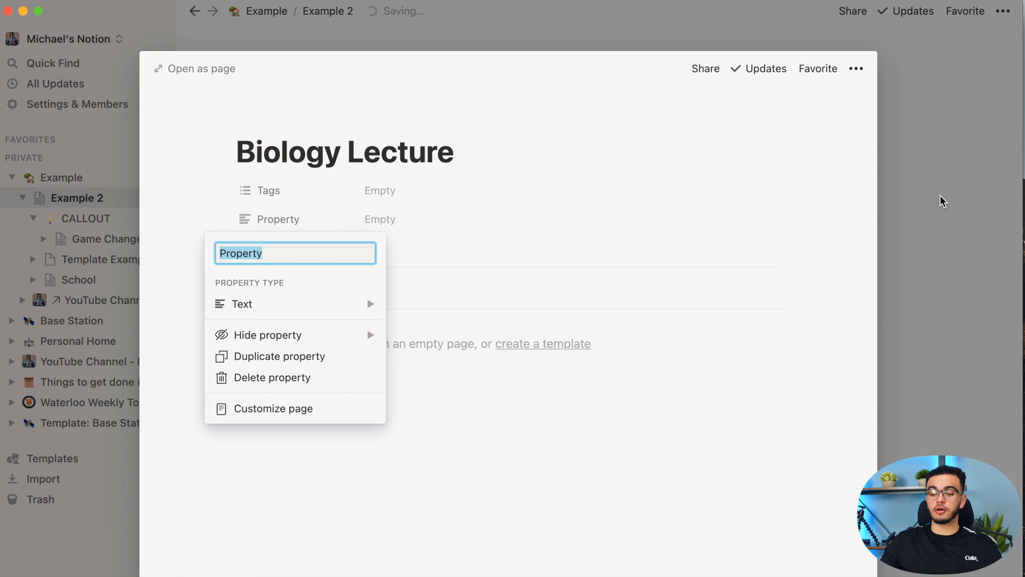
{"action": "left_click", "coordinate": [894, 192]}
{"action": "left_click", "coordinate": [901, 188]}
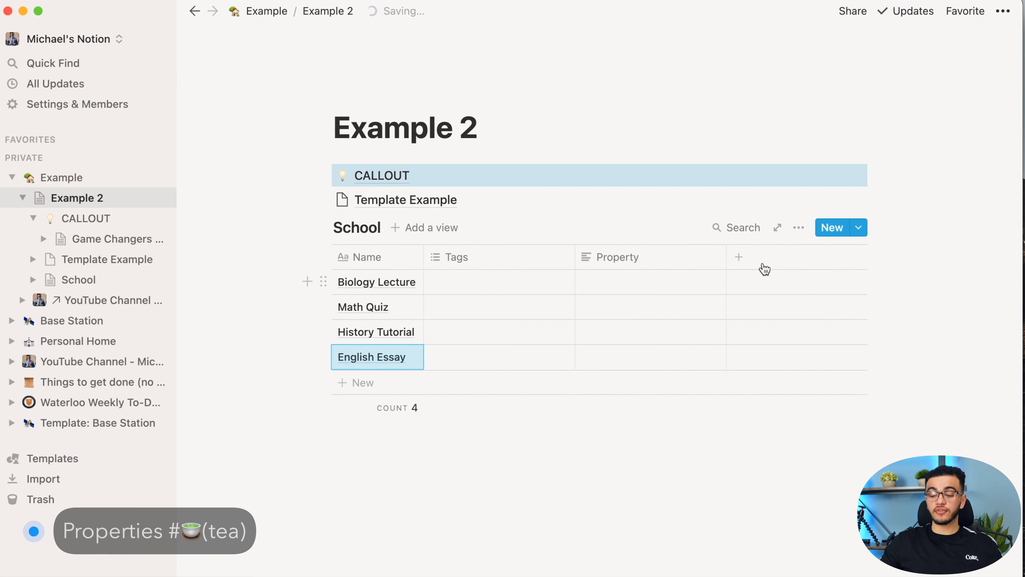
- Delete the newly added text property column from the School table
{"action": "left_click", "coordinate": [692, 256]}
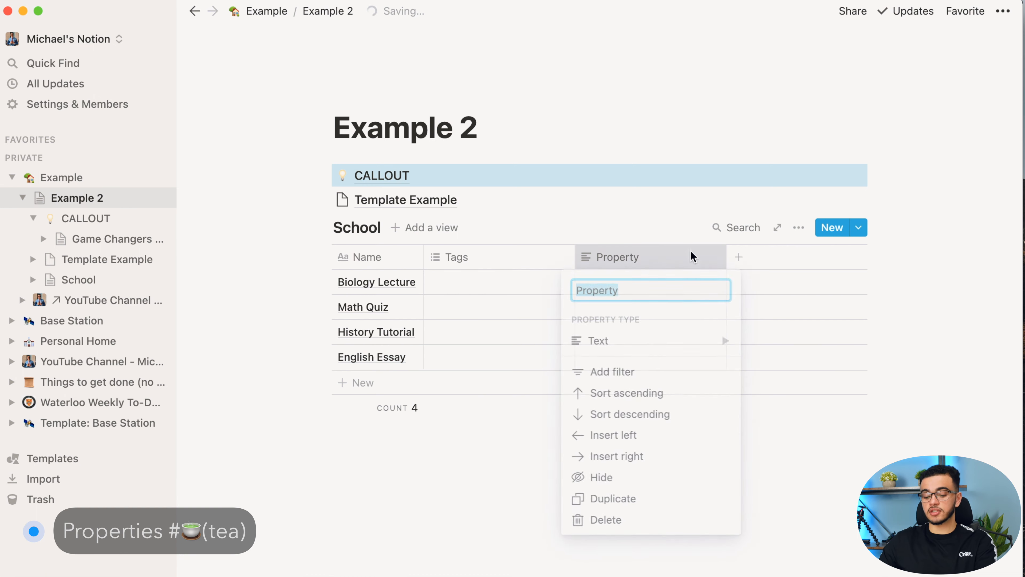
{"action": "left_click", "coordinate": [607, 521]}
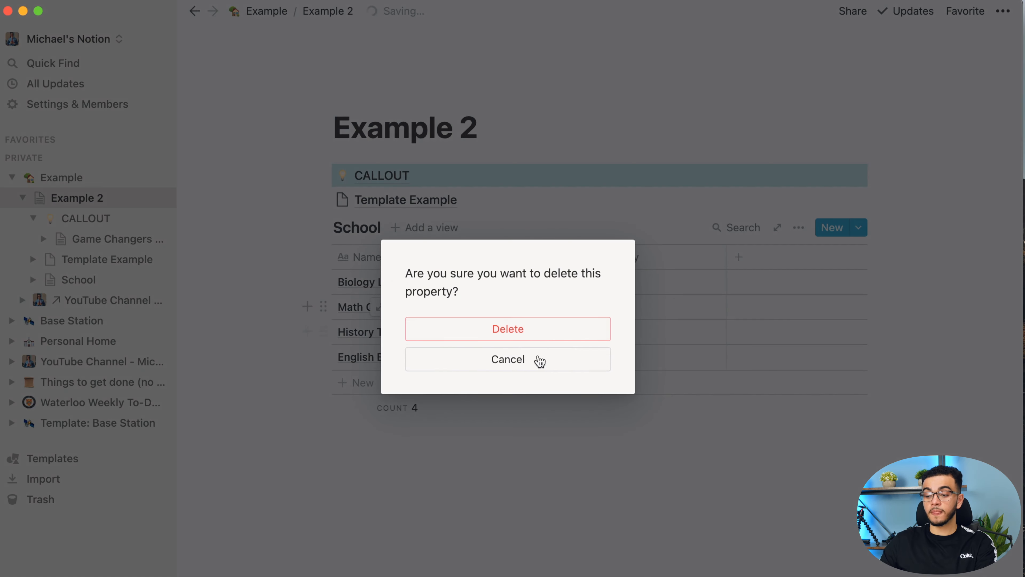
{"action": "left_click", "coordinate": [539, 330]}
- Change the property type of the School table's Tags column to Text
{"action": "left_click", "coordinate": [488, 267]}
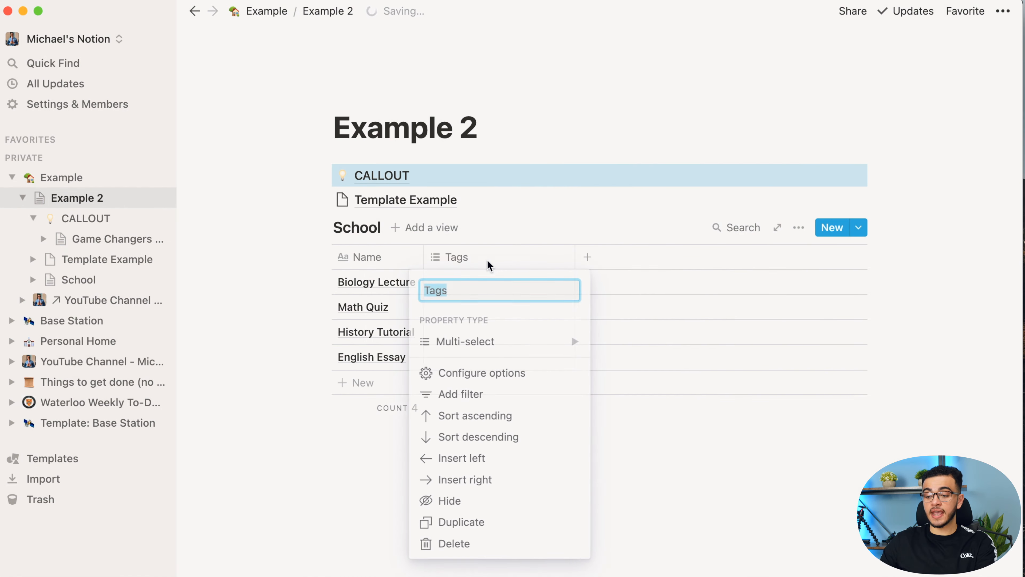
{"action": "left_click", "coordinate": [508, 341]}
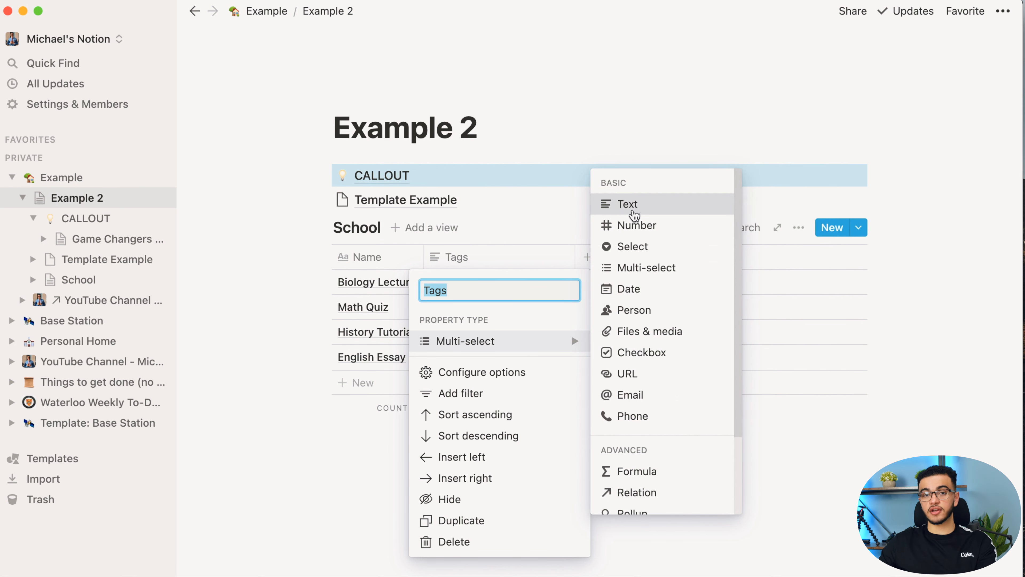
{"action": "left_click", "coordinate": [635, 215]}
{"action": "left_click", "coordinate": [508, 284]}
{"action": "key", "text": "Escape"}
- Change the School table's second column to the Select property type and rename it "Classes"
{"action": "left_click", "coordinate": [468, 257]}
{"action": "left_click", "coordinate": [571, 341]}
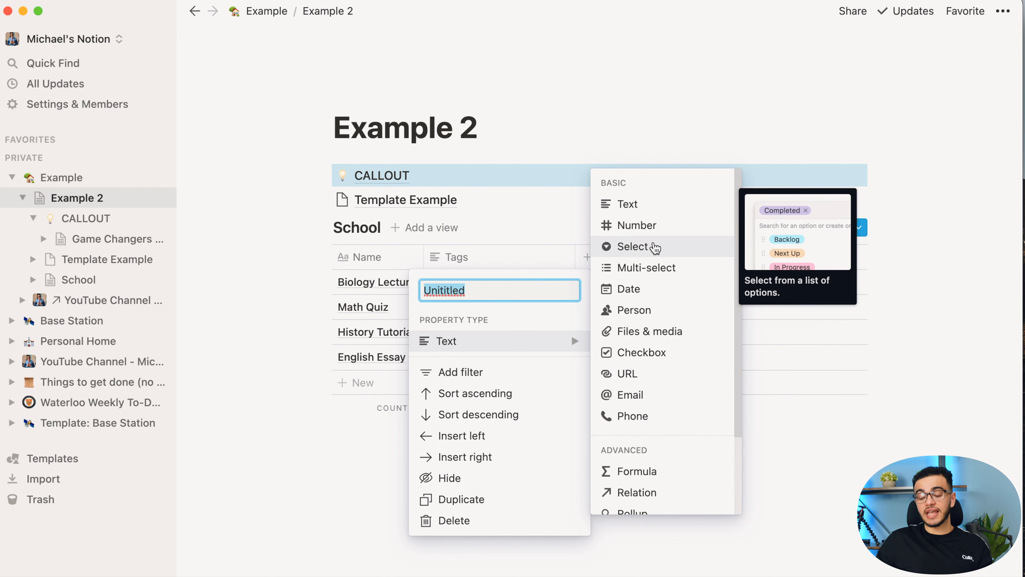
{"action": "left_click", "coordinate": [655, 247]}
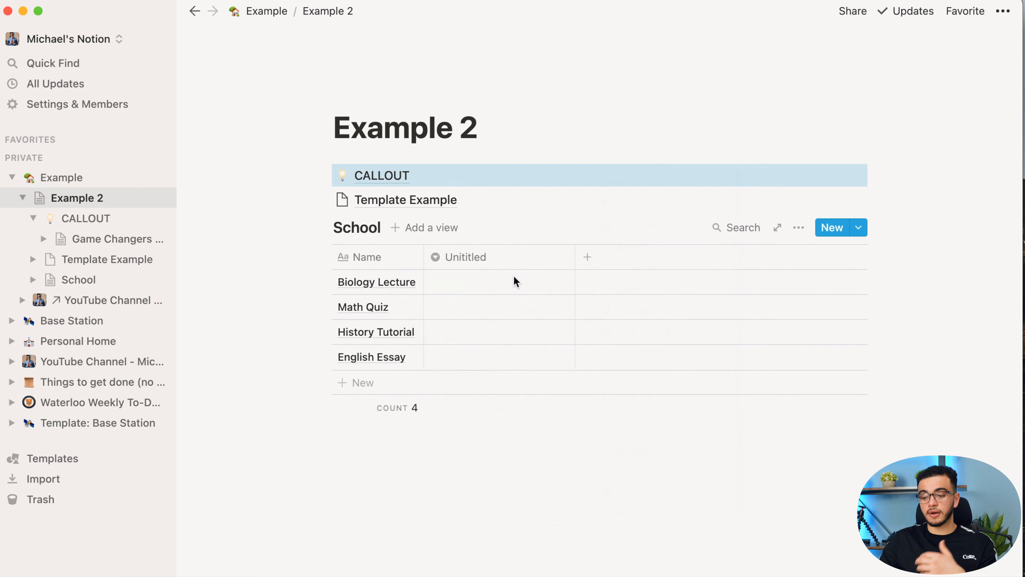
{"action": "left_click", "coordinate": [511, 281]}
{"action": "left_click", "coordinate": [473, 256]}
{"action": "left_click", "coordinate": [452, 256]}
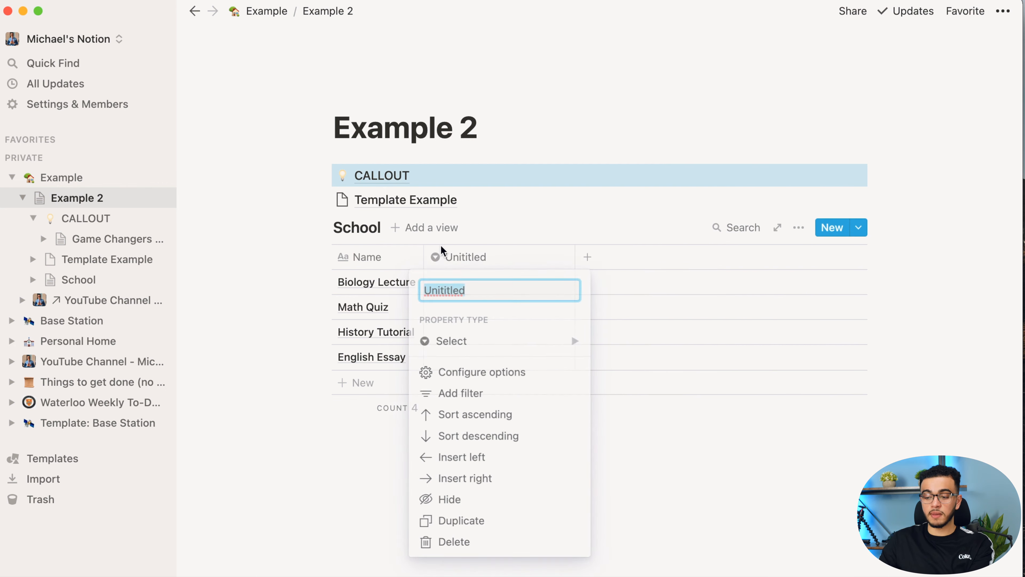
{"action": "type", "text": "Cllasses"}
{"action": "key", "text": "Return"}
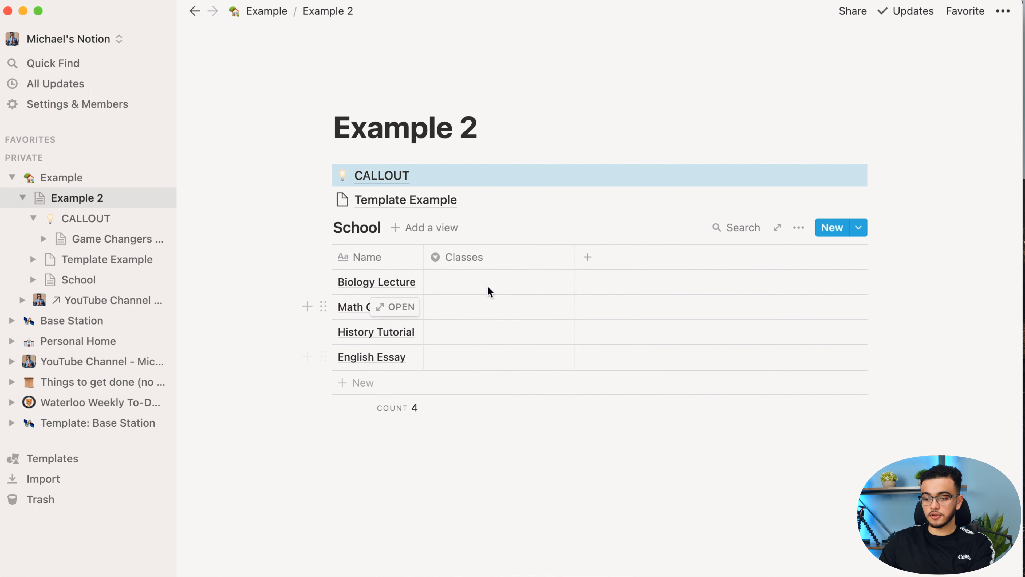
- Create and assign the Classes options "Biology" for Biology Lecture and "Math" for Math Quiz
{"action": "left_click", "coordinate": [484, 282]}
{"action": "type", "text": "Biology"}
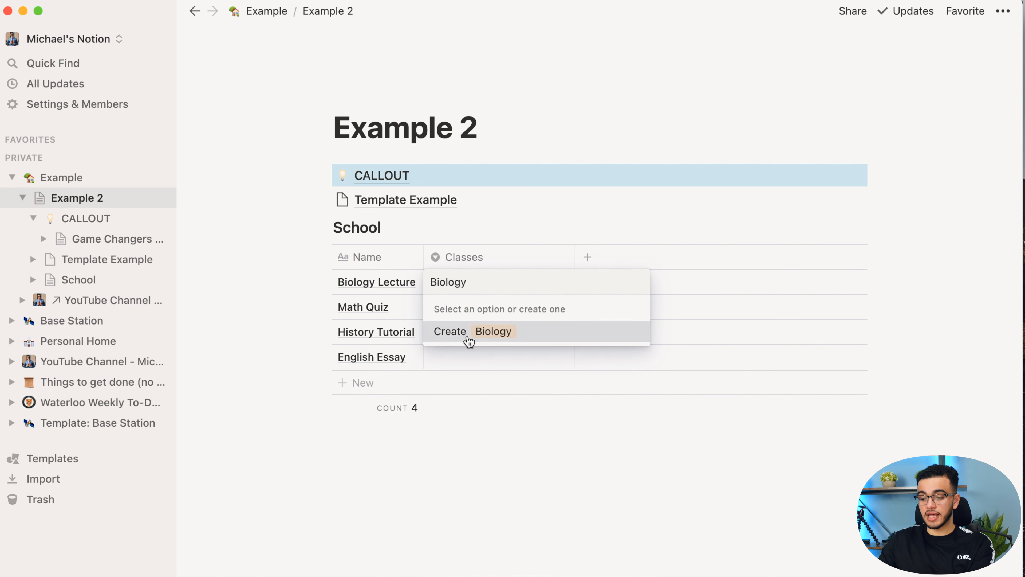
{"action": "left_click", "coordinate": [469, 339]}
{"action": "left_click", "coordinate": [484, 307]}
{"action": "type", "text": "Math"}
{"action": "left_click", "coordinate": [526, 359]}
- Create and assign the Classes options "History" for History Tutorial and "English" for English Essay
{"action": "left_click", "coordinate": [488, 331]}
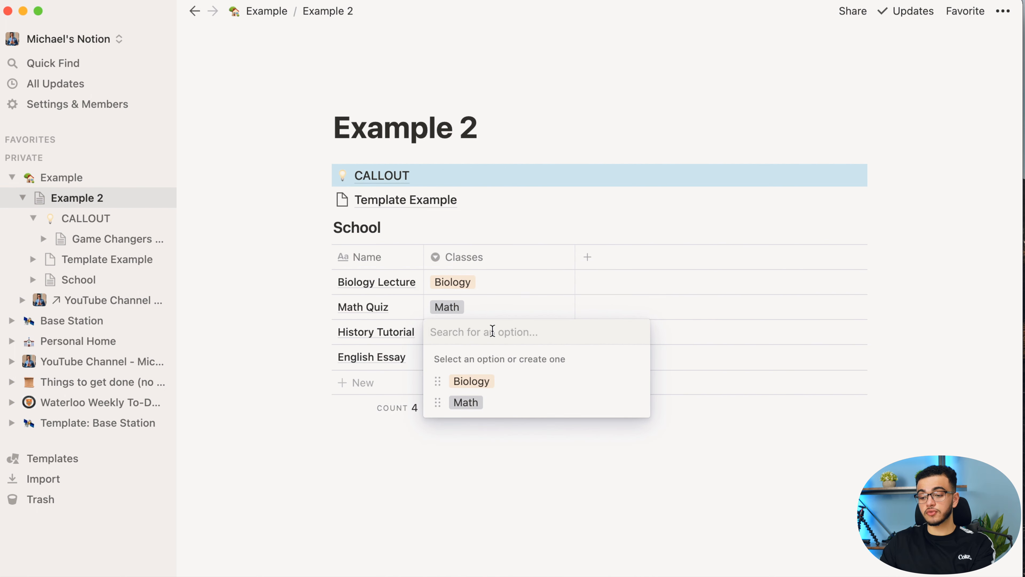
{"action": "type", "text": "History"}
{"action": "key", "text": "Return"}
{"action": "left_click", "coordinate": [487, 356]}
{"action": "type", "text": "English"}
{"action": "key", "text": "Return"}
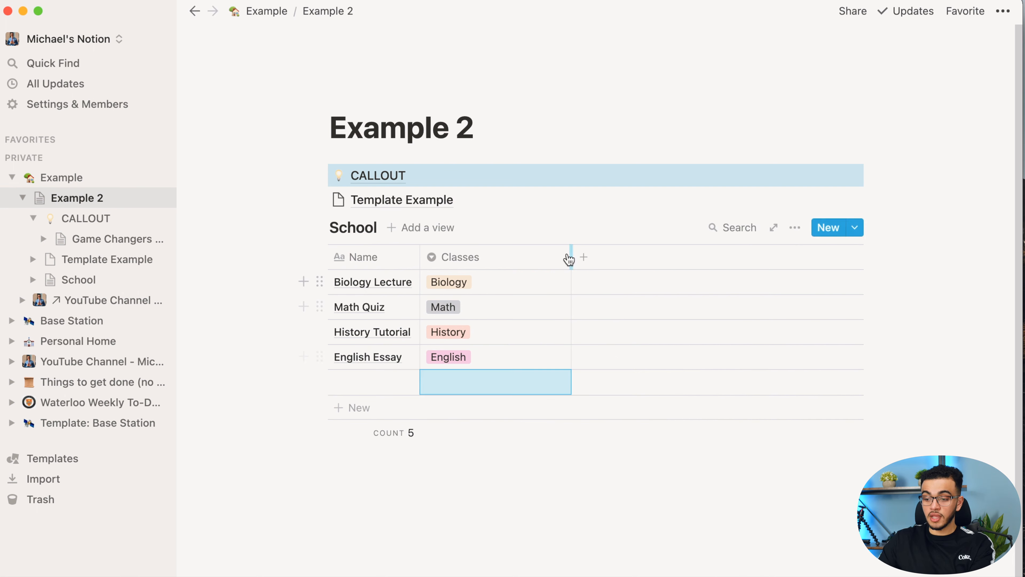
- Narrow the Classes column to fit its tags and add a Date property column beside it
{"action": "left_click_drag", "start_coordinate": [571, 259], "coordinate": [495, 259]}
{"action": "left_click", "coordinate": [541, 456]}
{"action": "left_click", "coordinate": [509, 257]}
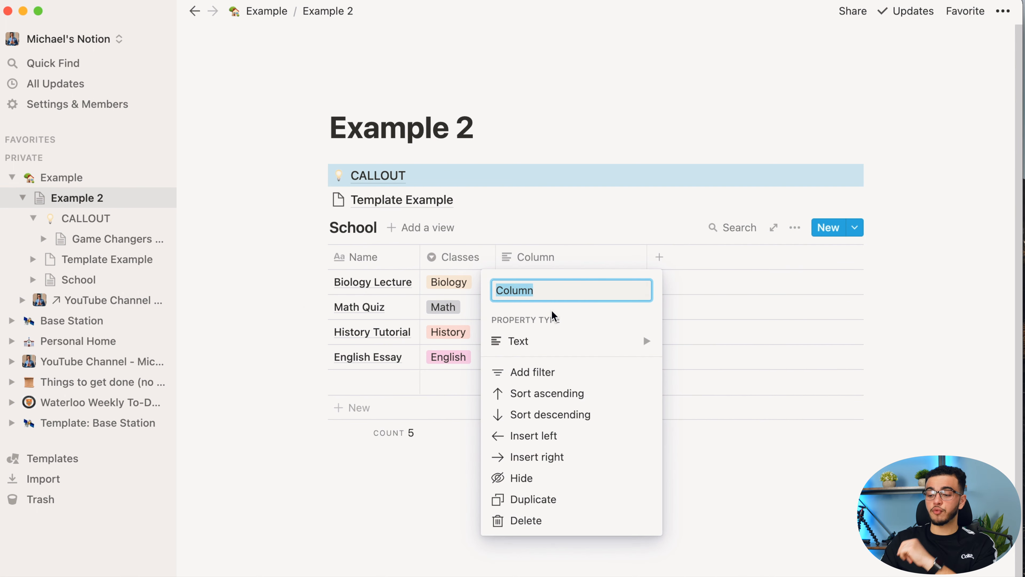
{"action": "mouse_move", "coordinate": [544, 346]}
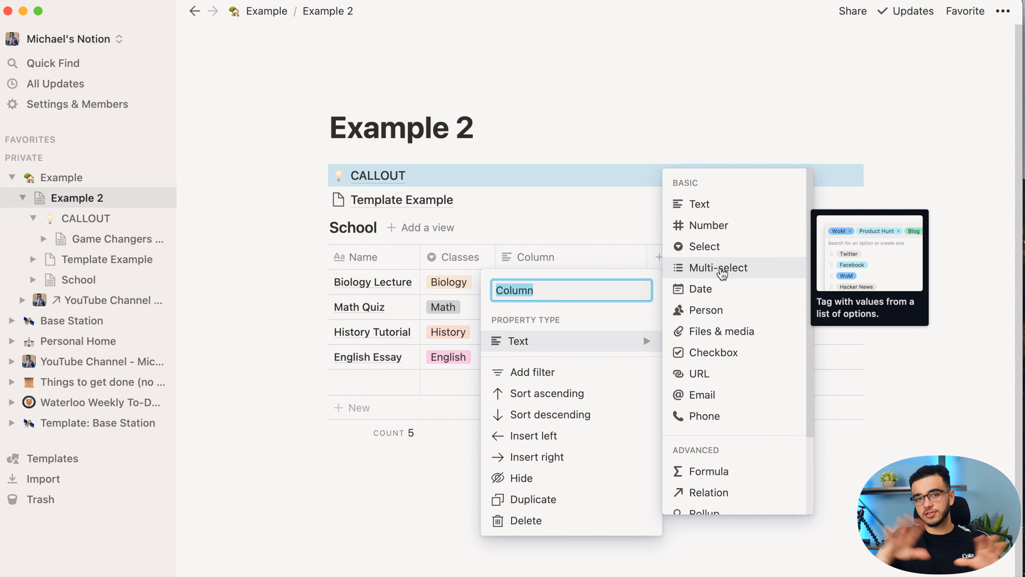
{"action": "left_click", "coordinate": [721, 289]}
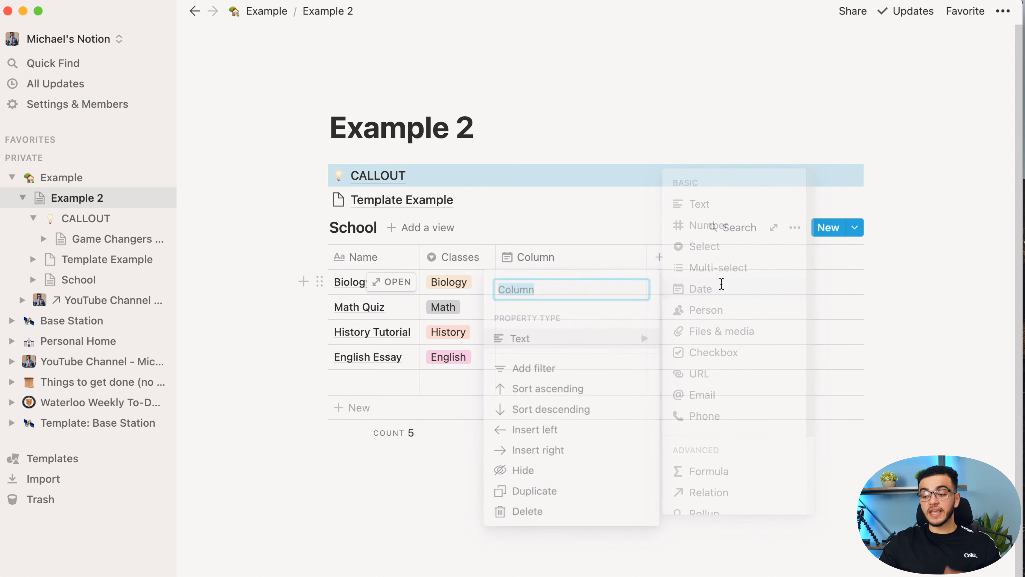
- Set Biology Lecture's date to Mar 8, 2021 and Math Quiz's to Mar 10, 2021 with the time 10:00 AM
{"action": "left_click", "coordinate": [533, 280]}
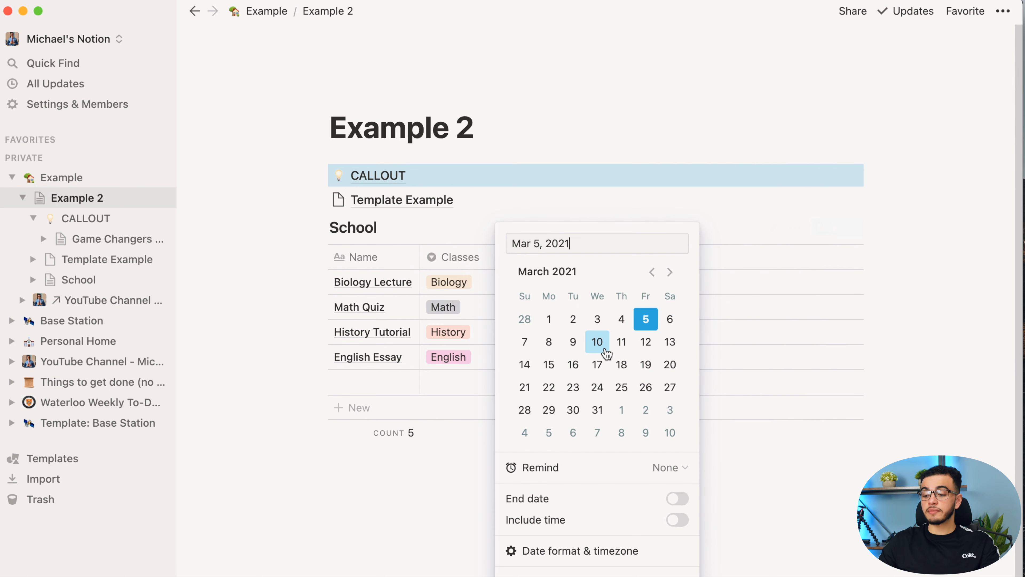
{"action": "left_click", "coordinate": [548, 342]}
{"action": "left_click", "coordinate": [480, 331]}
{"action": "left_click", "coordinate": [533, 307]}
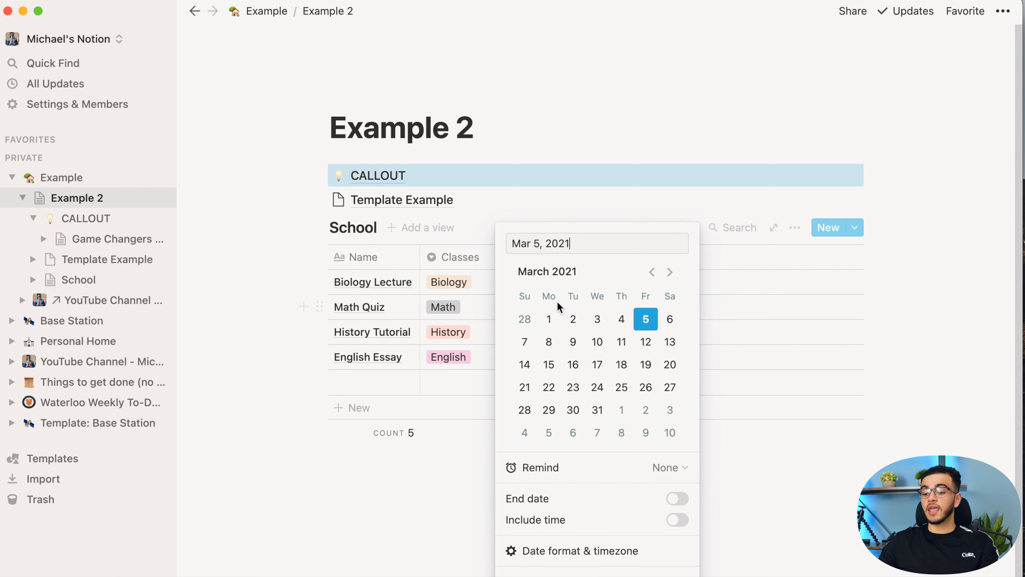
{"action": "left_click", "coordinate": [597, 342]}
{"action": "left_click", "coordinate": [677, 520]}
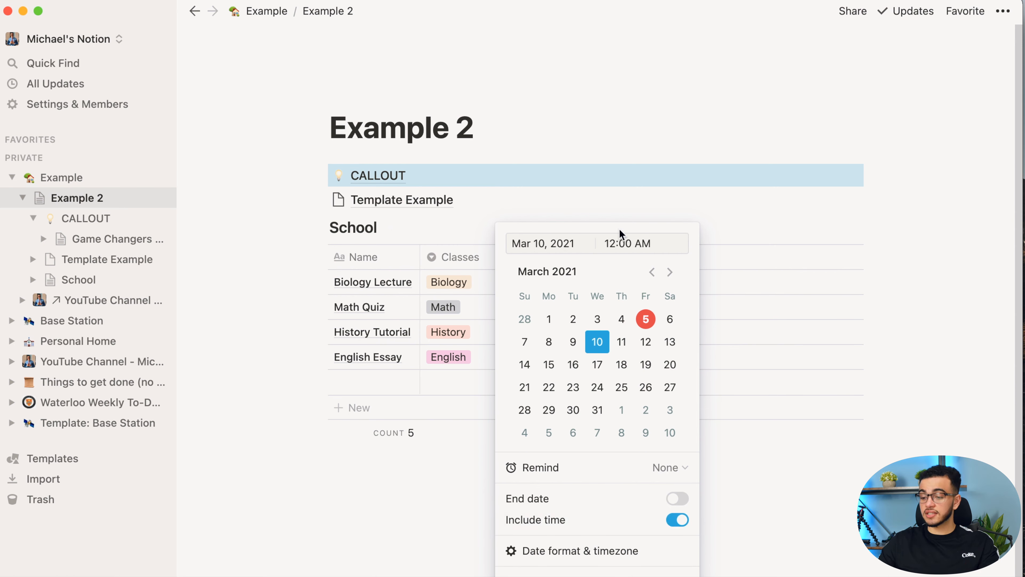
{"action": "type", "text": "0"}
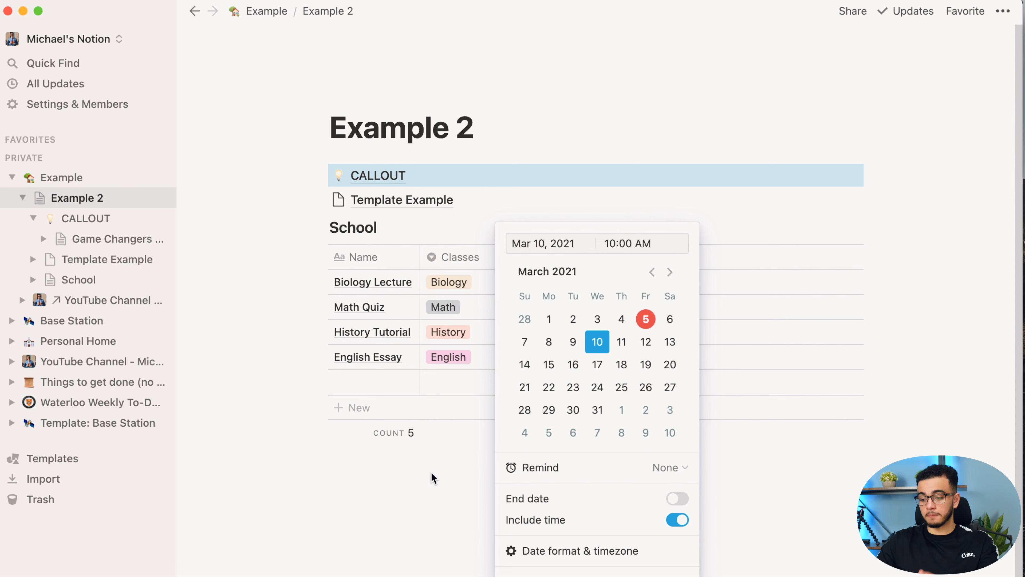
{"action": "left_click", "coordinate": [434, 482]}
- Set the History Tutorial's date to Mar 18, 2021
{"action": "left_click", "coordinate": [549, 334]}
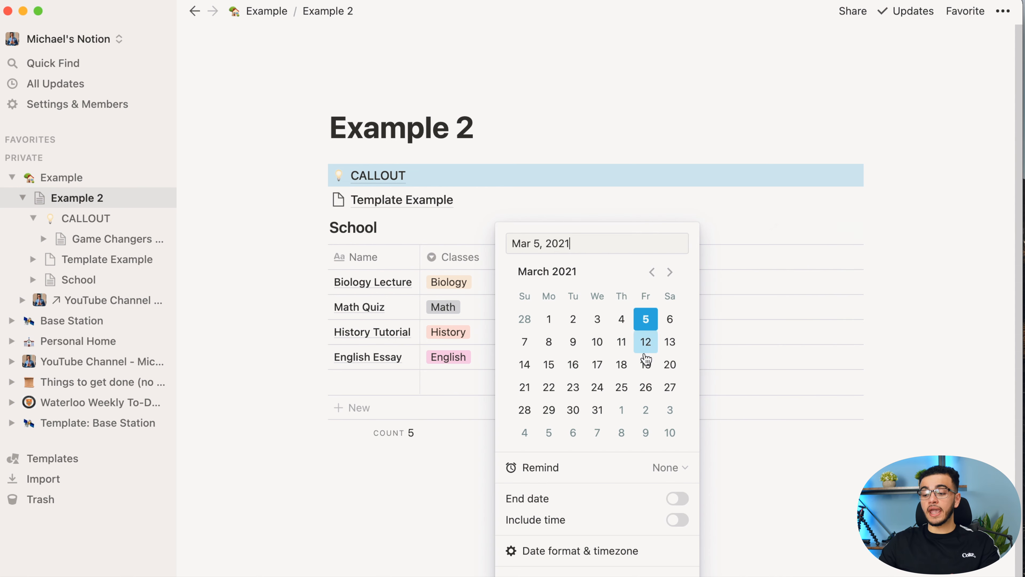
{"action": "left_click", "coordinate": [622, 364]}
{"action": "left_click", "coordinate": [410, 531]}
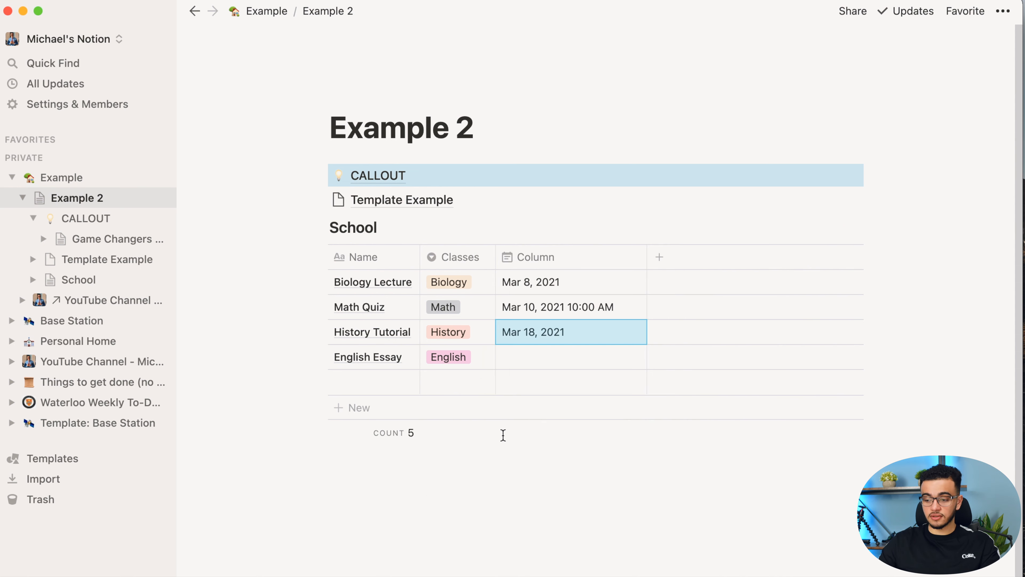
- Give English Essay a date range starting Mar 12, 2021 with the end date Mar 18, 2021
{"action": "left_click", "coordinate": [583, 355]}
{"action": "left_click", "coordinate": [656, 347]}
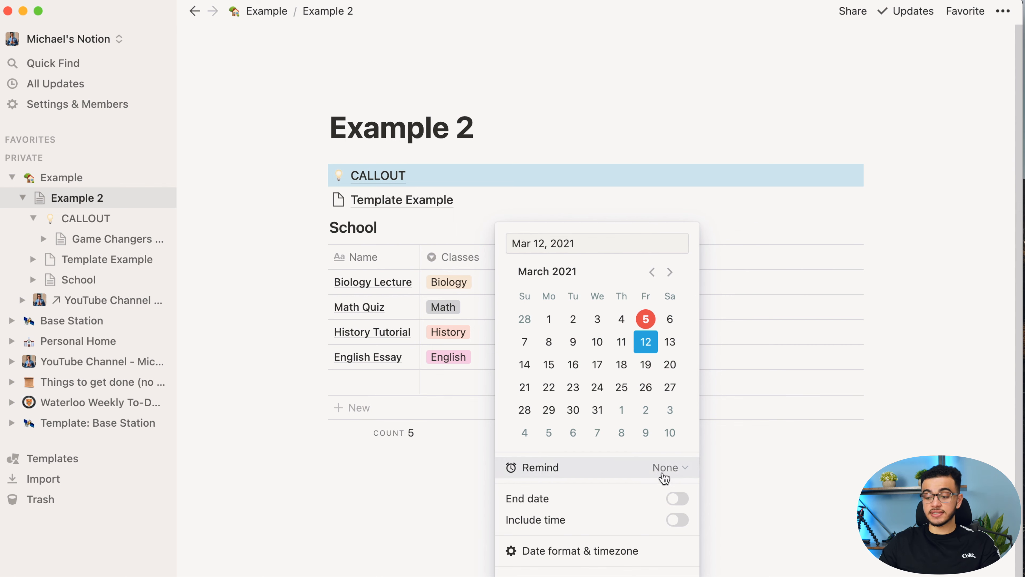
{"action": "left_click", "coordinate": [675, 501]}
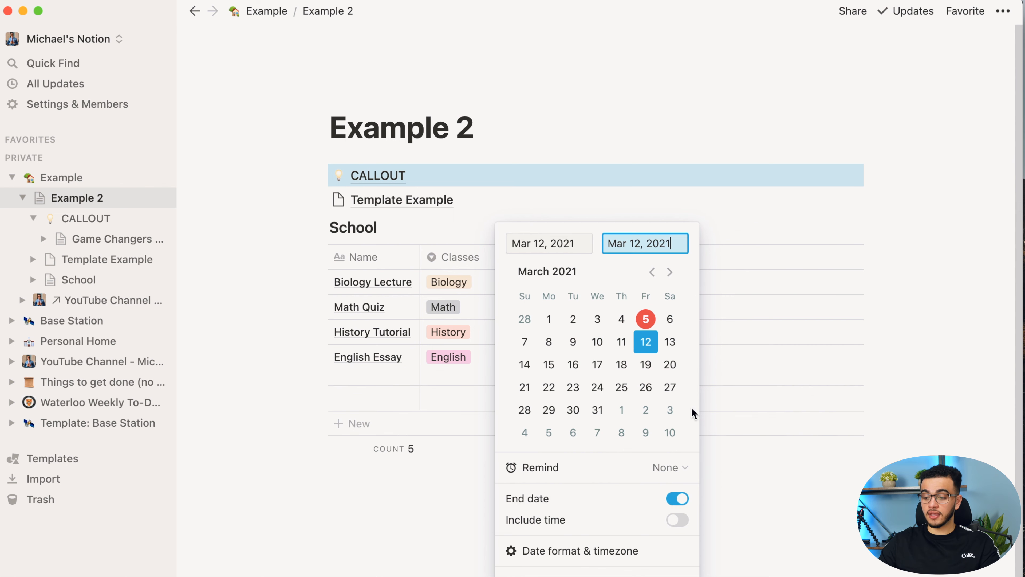
{"action": "left_click", "coordinate": [641, 242]}
{"action": "key", "text": "BackSpace"}
{"action": "type", "text": "1"}
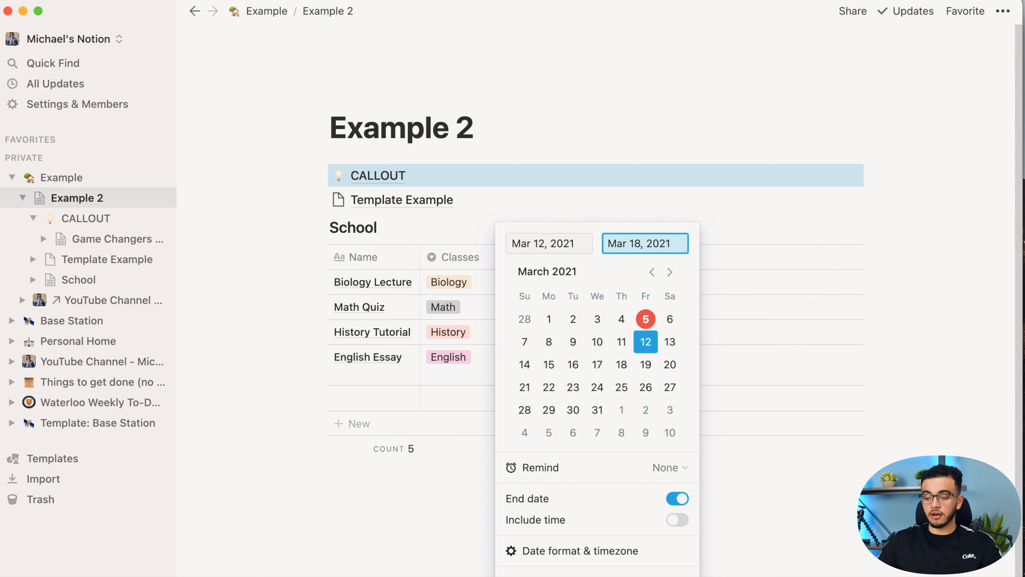
{"action": "left_click", "coordinate": [402, 566]}
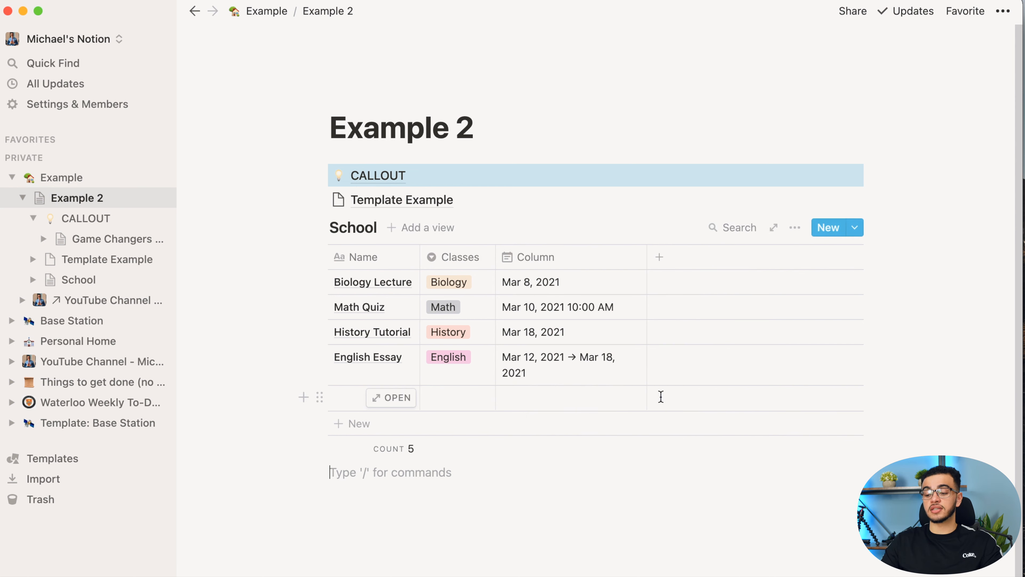
- Add a Files & media property column after the date column, check its file upload options and narrow the column
{"action": "left_click", "coordinate": [659, 257]}
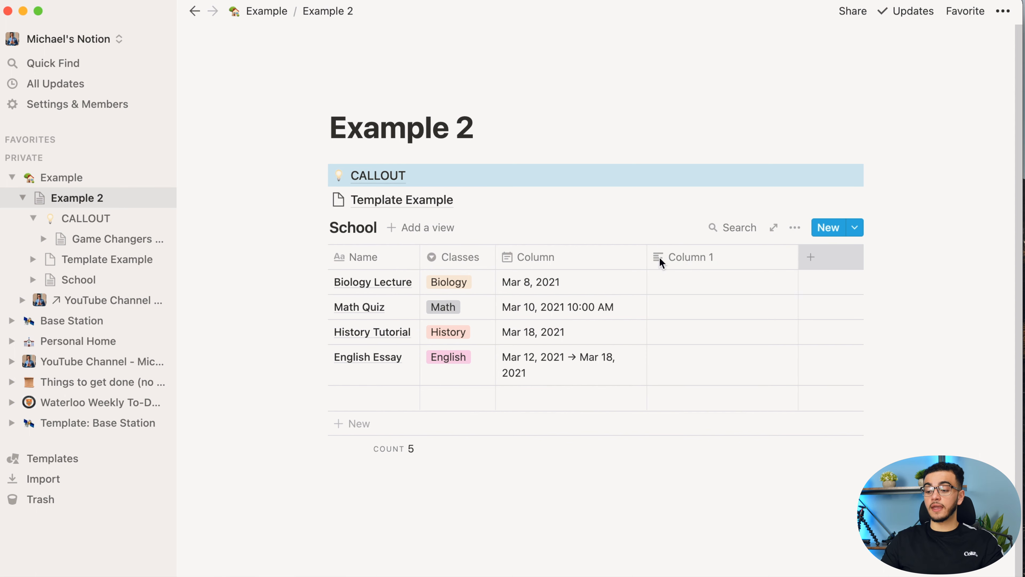
{"action": "left_click", "coordinate": [728, 355]}
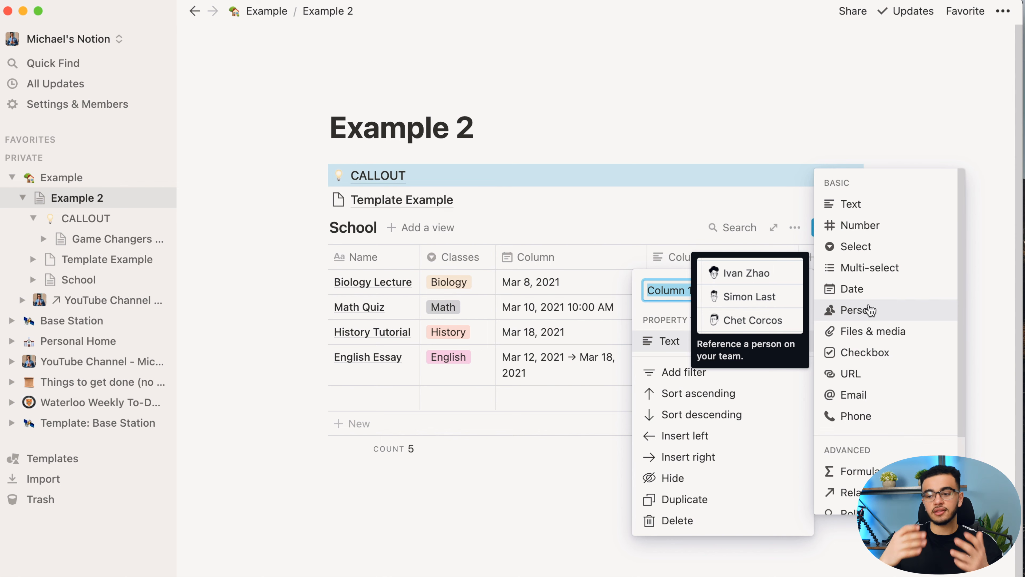
{"action": "left_click", "coordinate": [894, 333]}
{"action": "left_click", "coordinate": [650, 288]}
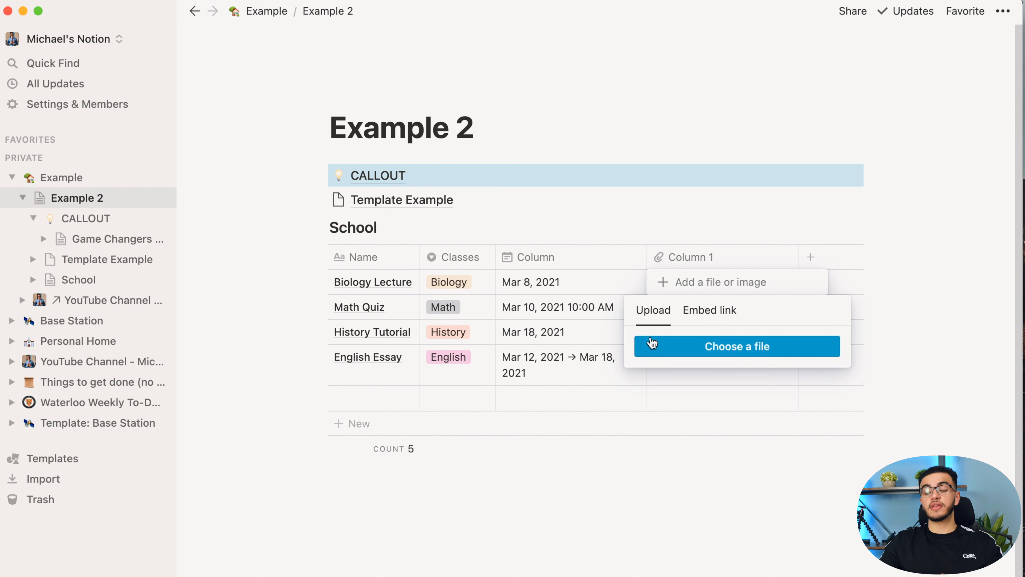
{"action": "left_click", "coordinate": [794, 258]}
- Add a Checkbox property column named "Completed?" after the files column of the School table and narrow it
{"action": "left_click", "coordinate": [796, 257]}
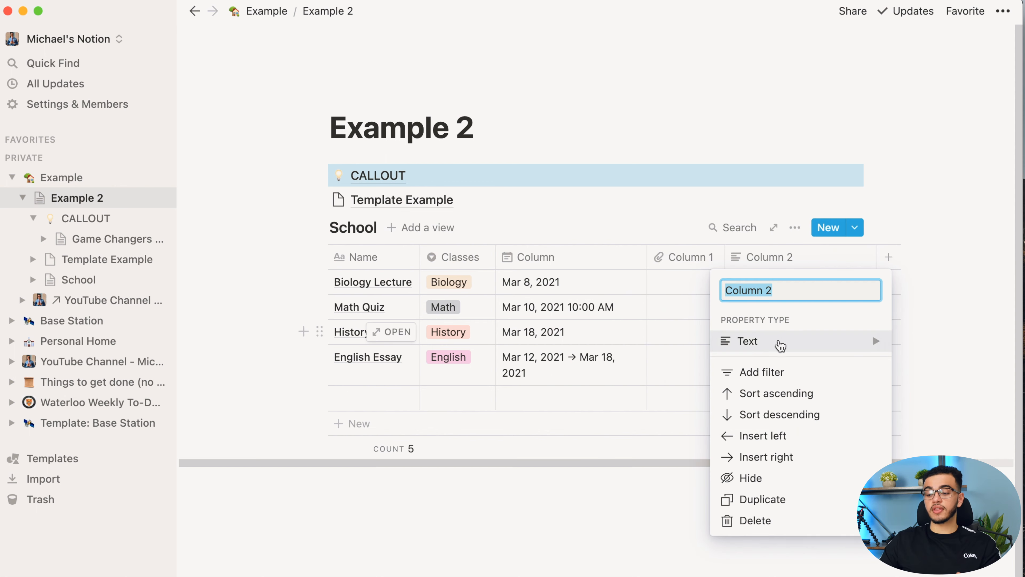
{"action": "mouse_move", "coordinate": [854, 341]}
{"action": "left_click", "coordinate": [646, 353]}
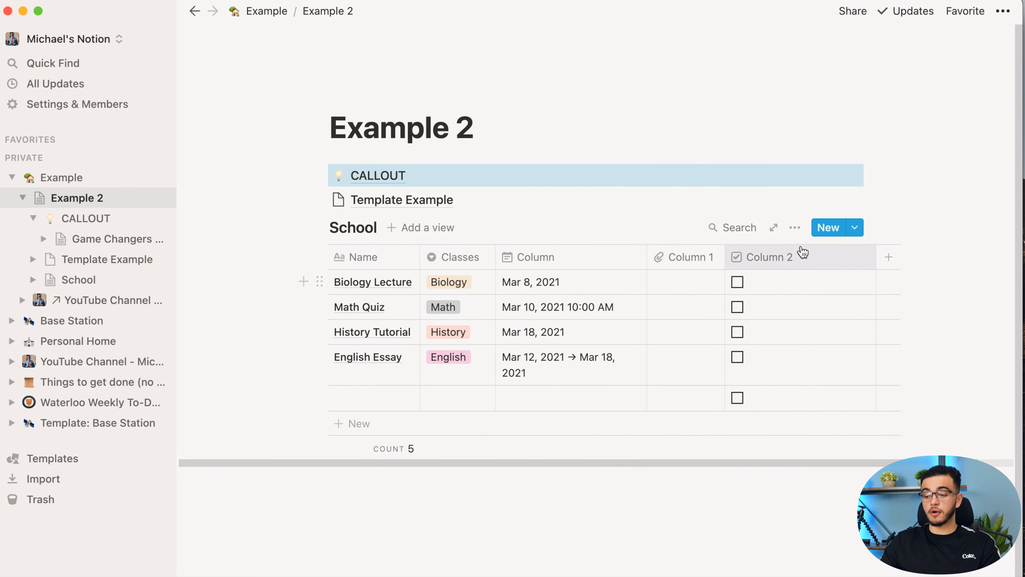
{"action": "left_click", "coordinate": [793, 257]}
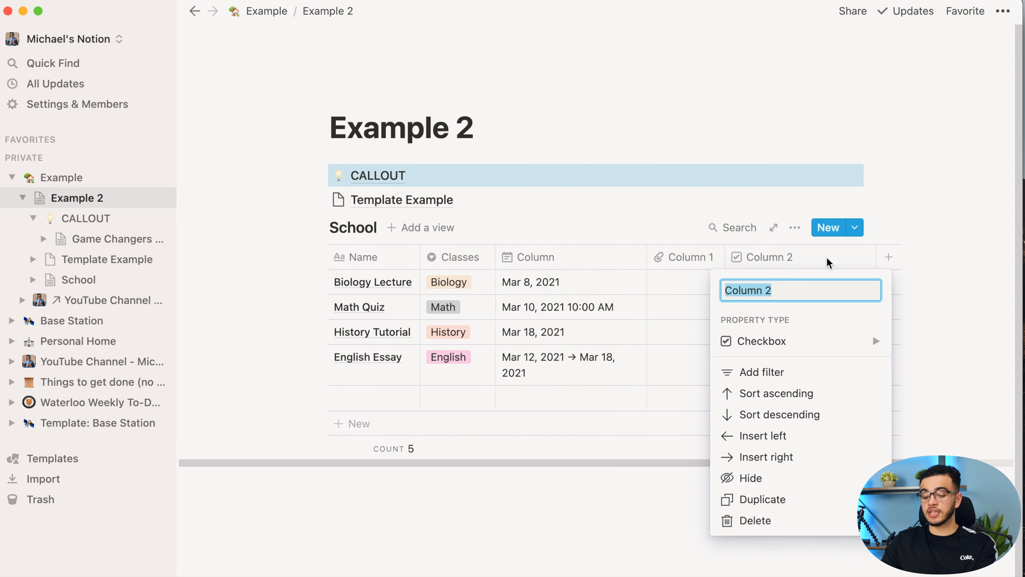
{"action": "type", "text": "Completed?"}
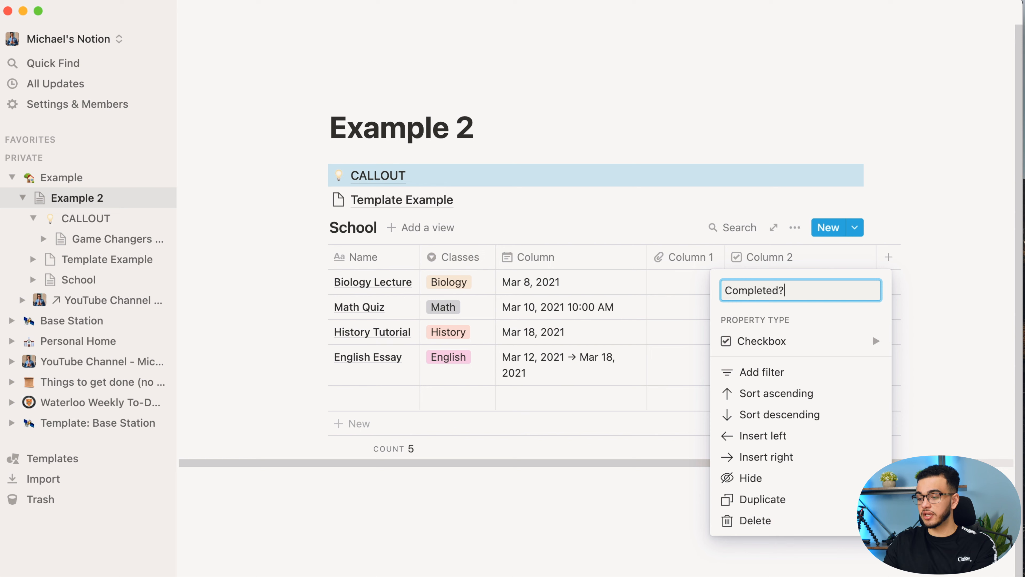
{"action": "left_click", "coordinate": [645, 515]}
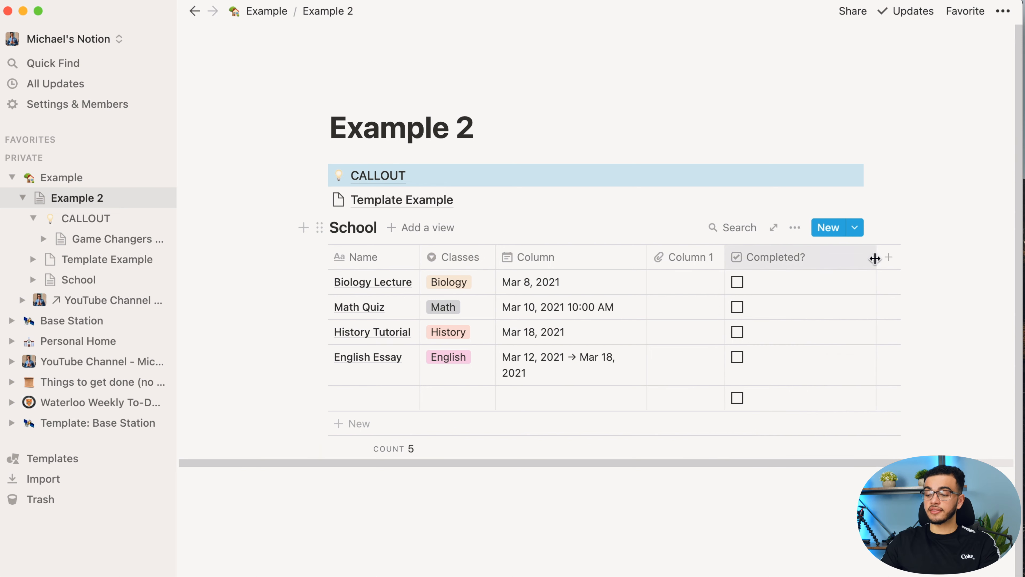
{"action": "left_click_drag", "start_coordinate": [875, 261], "coordinate": [828, 261]}
- Add another column to the School table, review the available basic and advanced property types, and delete the column
{"action": "left_click", "coordinate": [844, 261]}
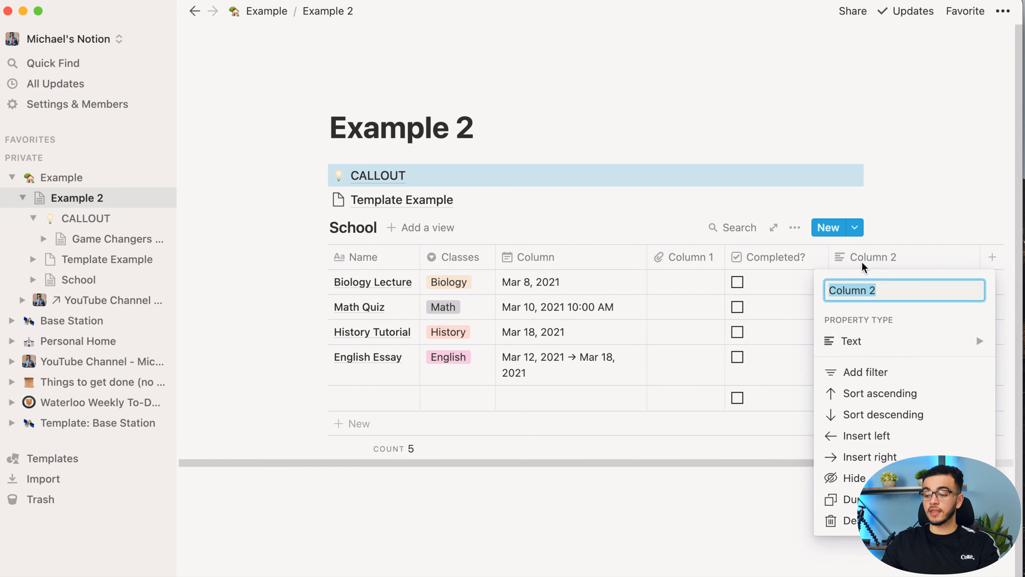
{"action": "mouse_move", "coordinate": [876, 345]}
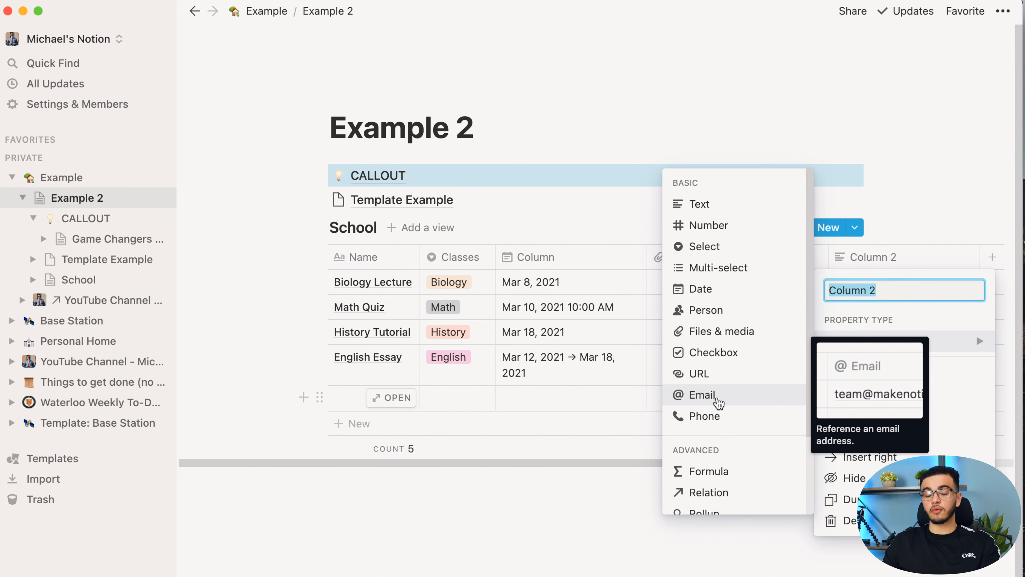
{"action": "scroll", "coordinate": [716, 428], "scroll_direction": "down", "scroll_amount": 3}
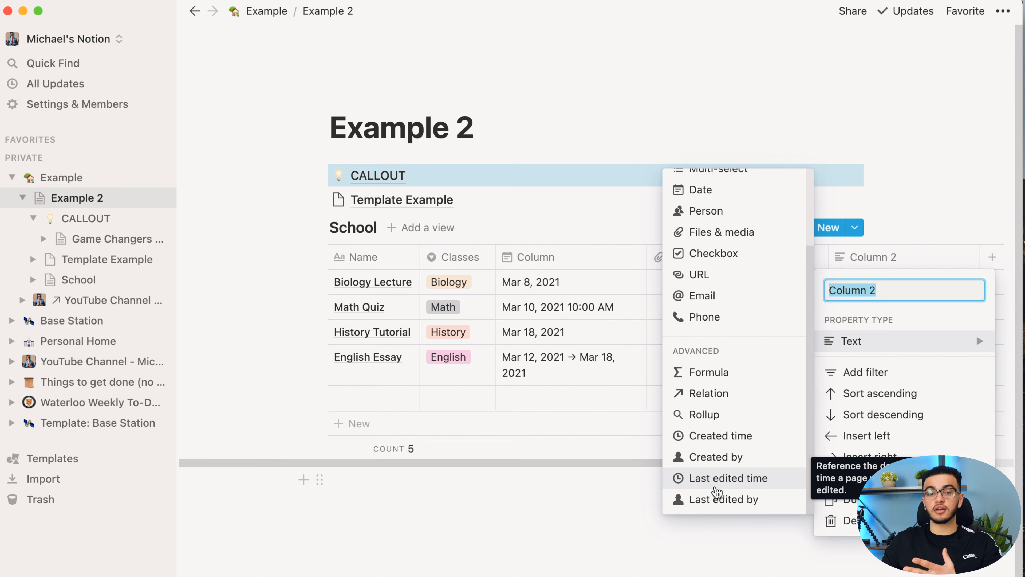
{"action": "left_click", "coordinate": [585, 541]}
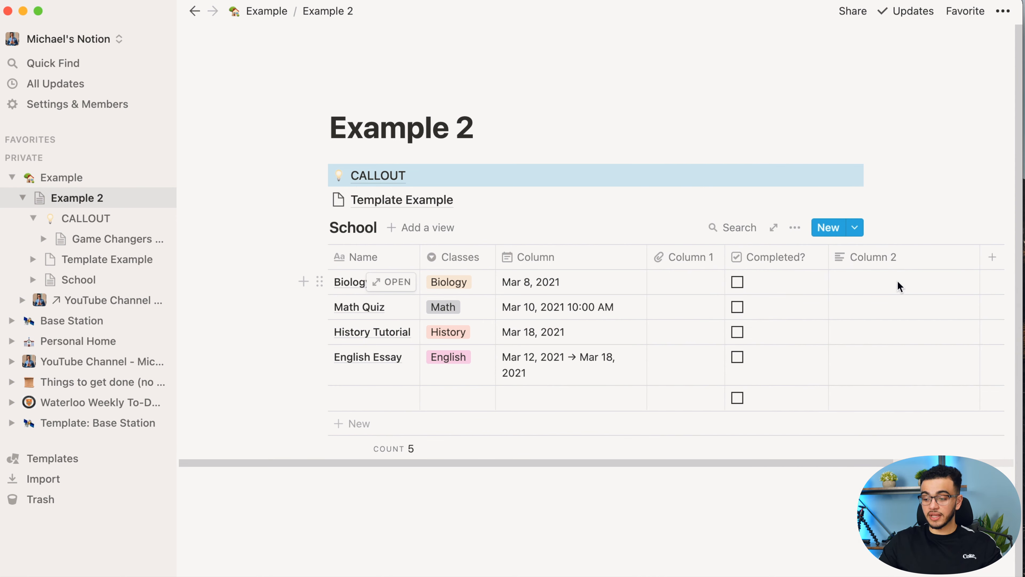
{"action": "left_click", "coordinate": [925, 268]}
{"action": "left_click", "coordinate": [846, 519]}
{"action": "left_click", "coordinate": [545, 331]}
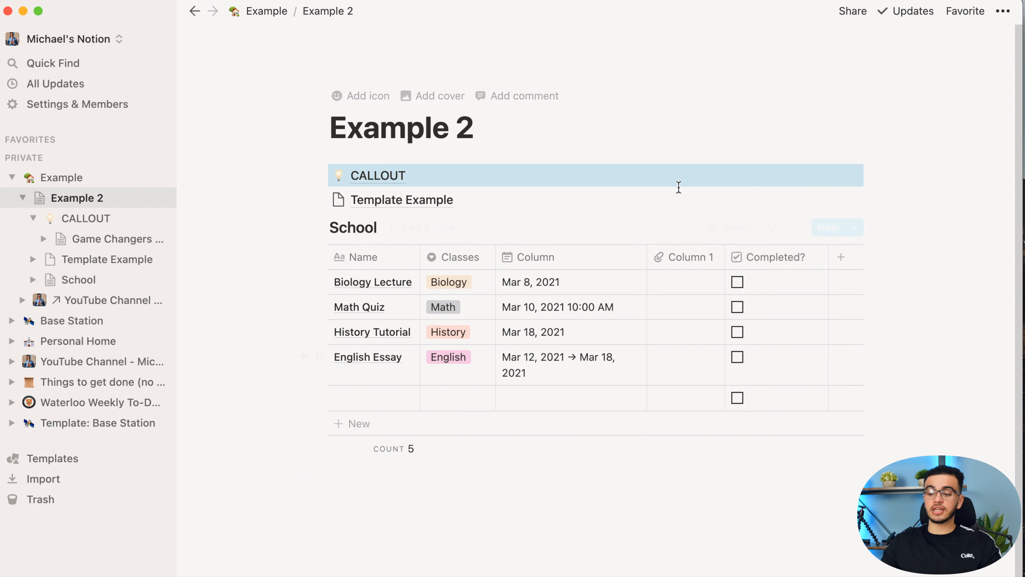
- Add a filter to the School table's default view and base it on the date property "Column"
{"action": "left_click", "coordinate": [796, 228]}
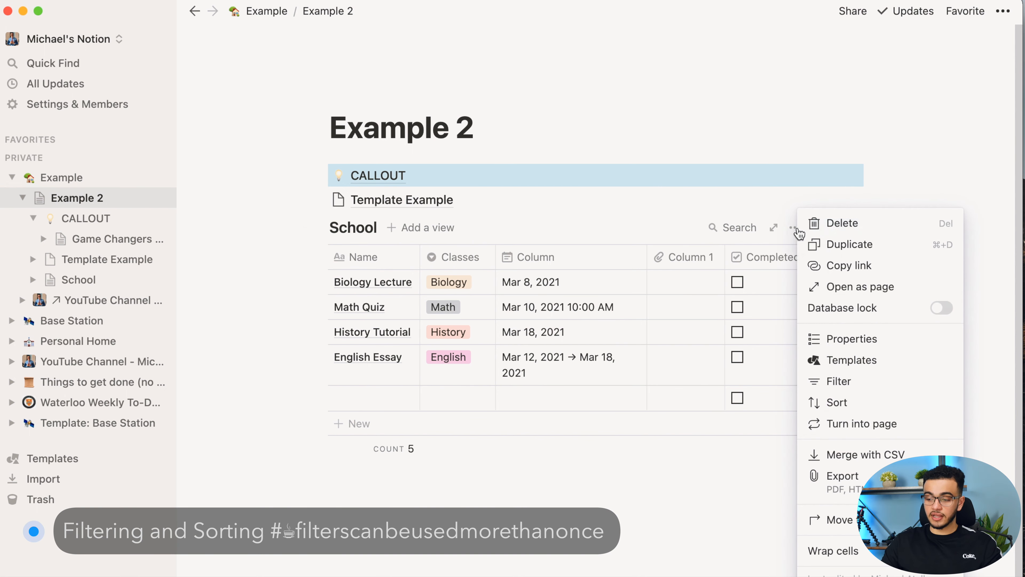
{"action": "left_click", "coordinate": [838, 381]}
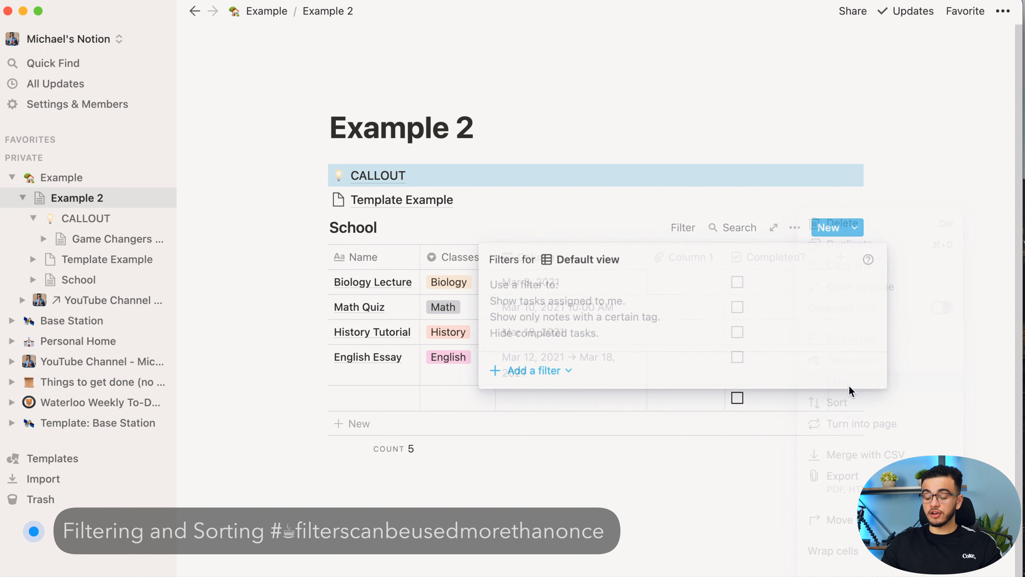
{"action": "left_click", "coordinate": [557, 368]}
{"action": "left_click", "coordinate": [572, 396]}
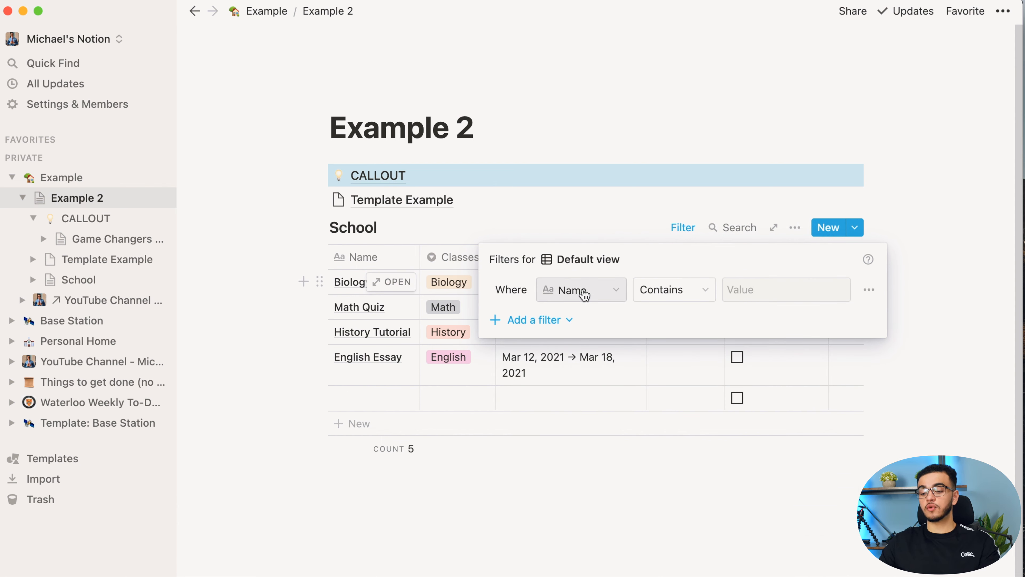
{"action": "left_click", "coordinate": [600, 298]}
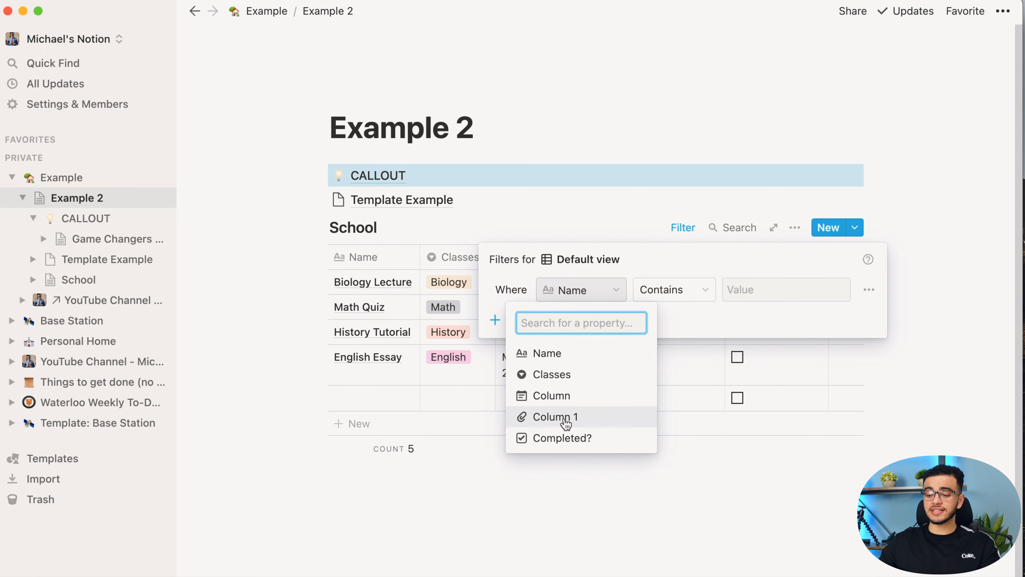
{"action": "left_click", "coordinate": [572, 396]}
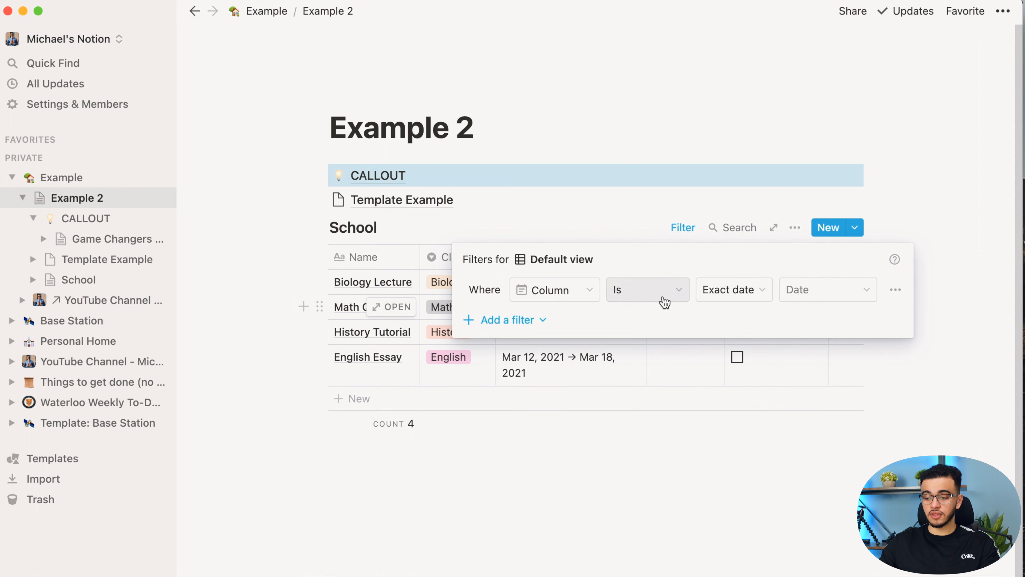
- Set the date filter's condition to Is on or after Today
{"action": "left_click", "coordinate": [718, 291]}
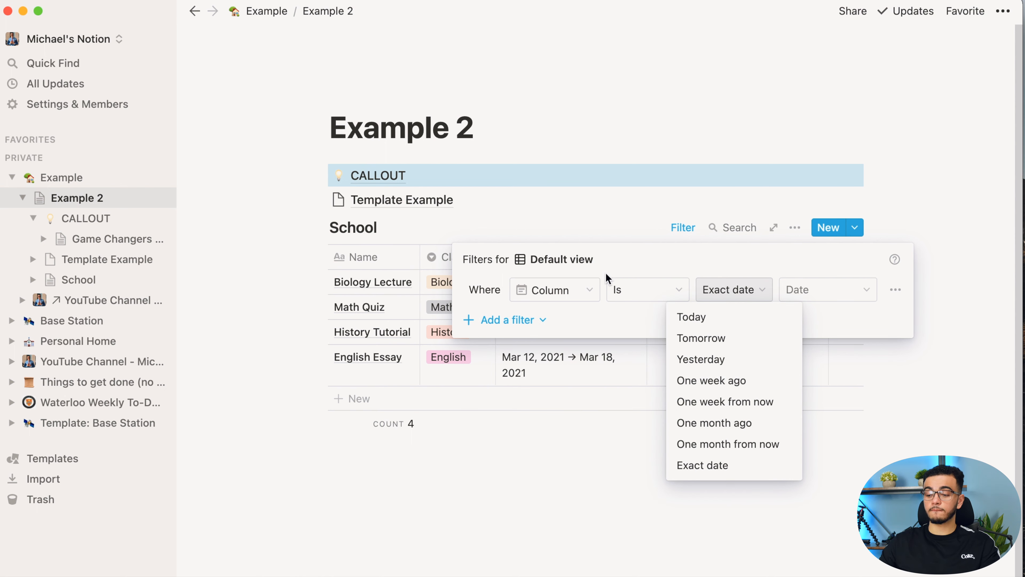
{"action": "left_click", "coordinate": [641, 290]}
{"action": "left_click", "coordinate": [642, 290]}
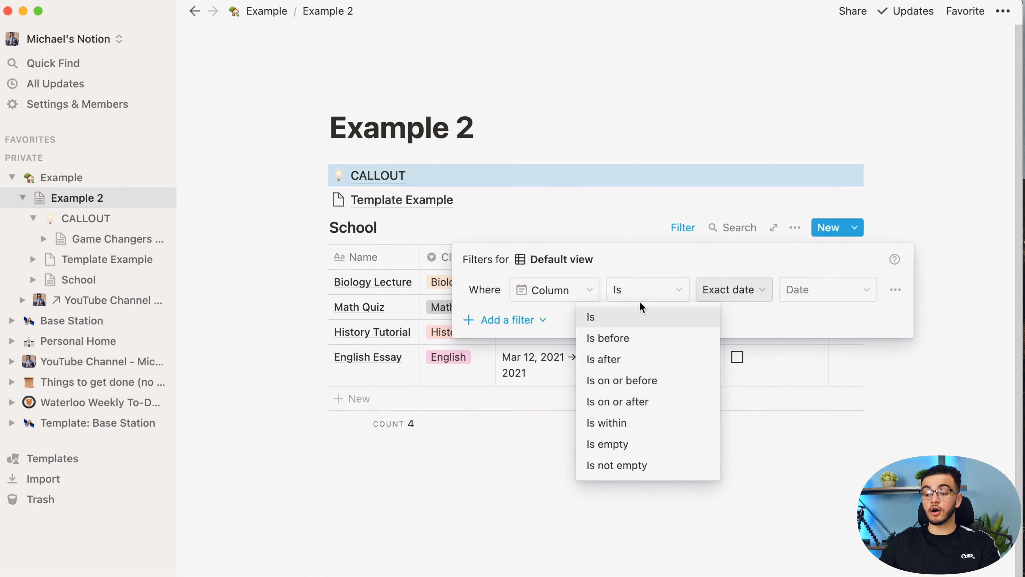
{"action": "left_click", "coordinate": [620, 401]}
{"action": "left_click", "coordinate": [737, 291]}
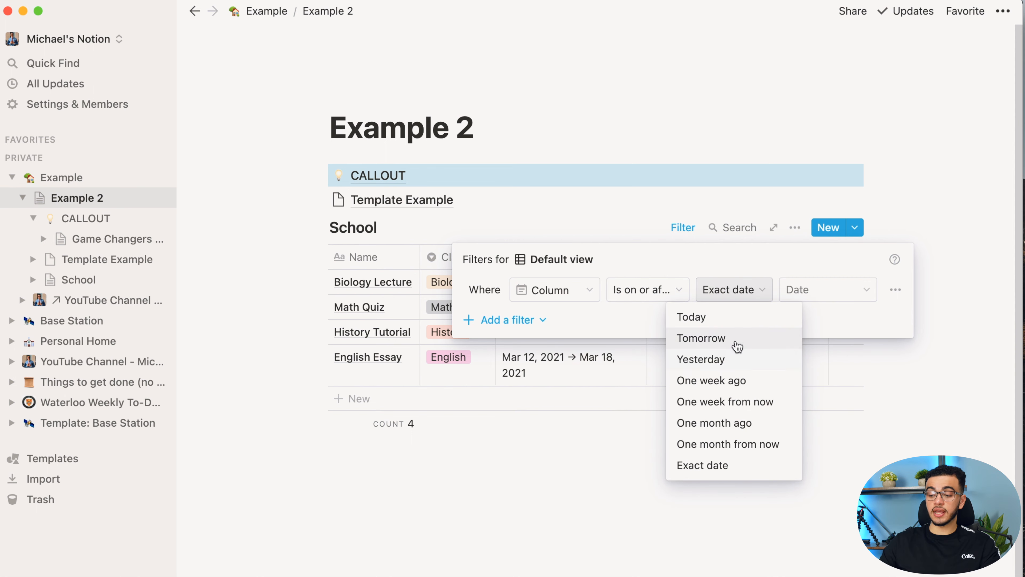
{"action": "left_click", "coordinate": [759, 325]}
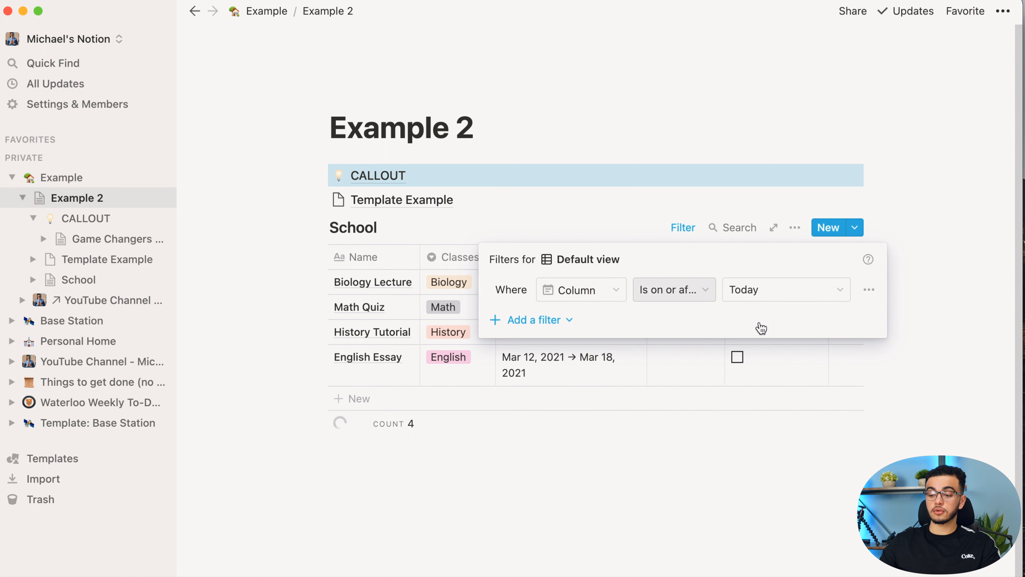
{"action": "left_click", "coordinate": [572, 419]}
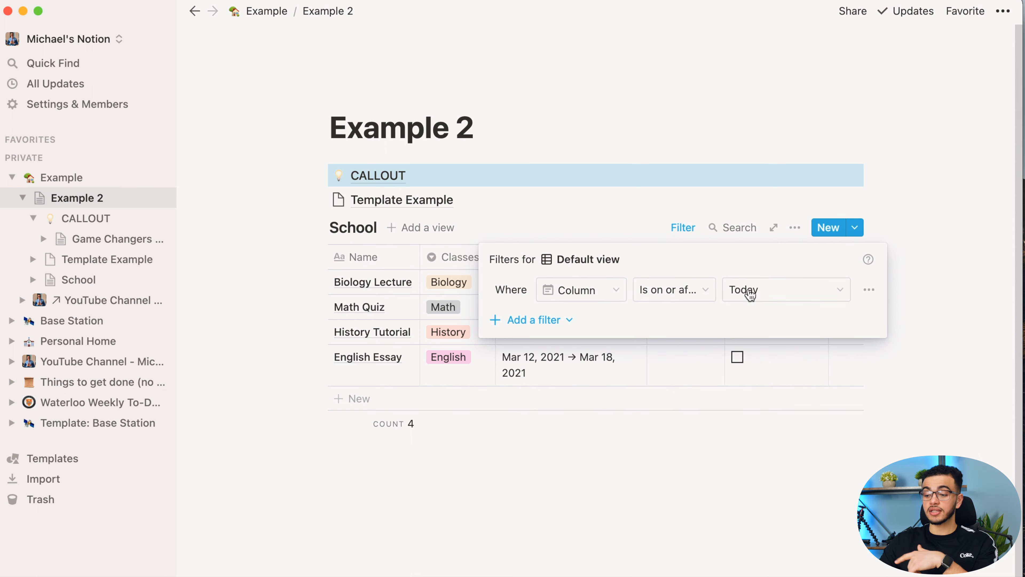
- Change the date filter's comparison value to One week from now and close the filter settings
{"action": "left_click", "coordinate": [750, 290]}
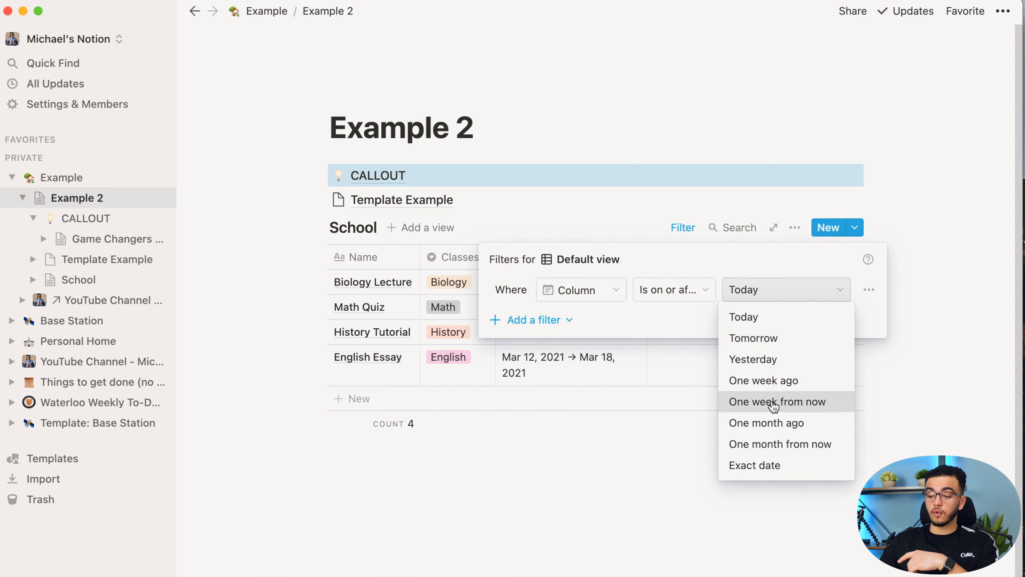
{"action": "left_click", "coordinate": [803, 402]}
{"action": "left_click", "coordinate": [624, 451]}
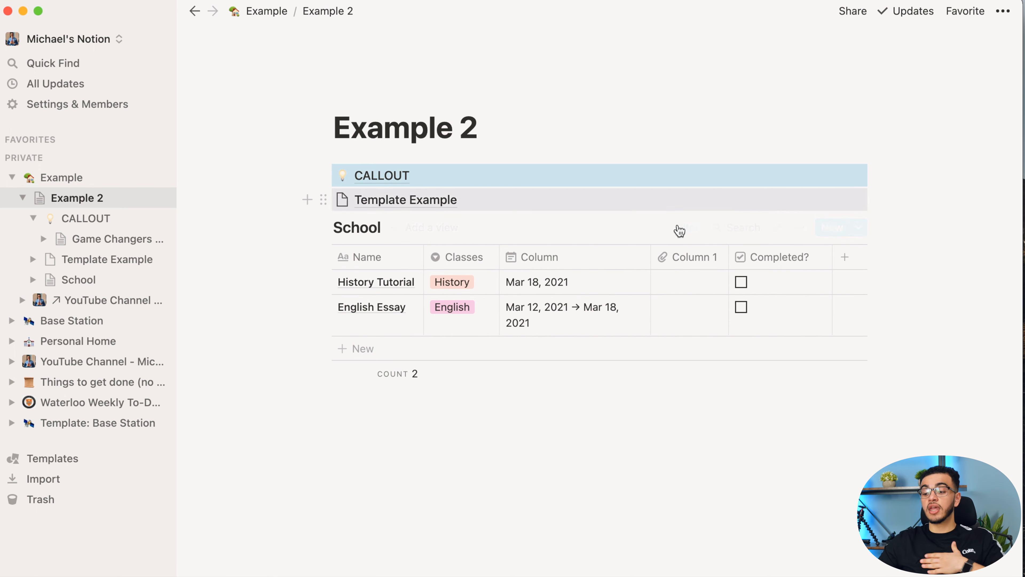
- Remove the date filter from the School table
{"action": "left_click", "coordinate": [687, 227]}
{"action": "left_click", "coordinate": [872, 290]}
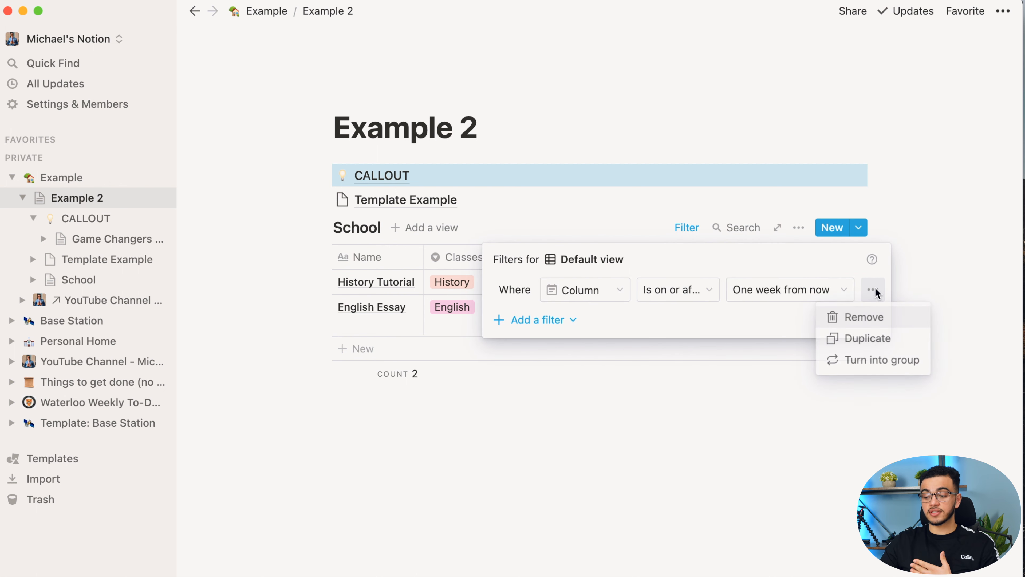
{"action": "left_click", "coordinate": [843, 317]}
- Filter the School table to entries whose Completed? box is unchecked, and test it by ticking Biology Lecture and undoing that
{"action": "left_click", "coordinate": [525, 369]}
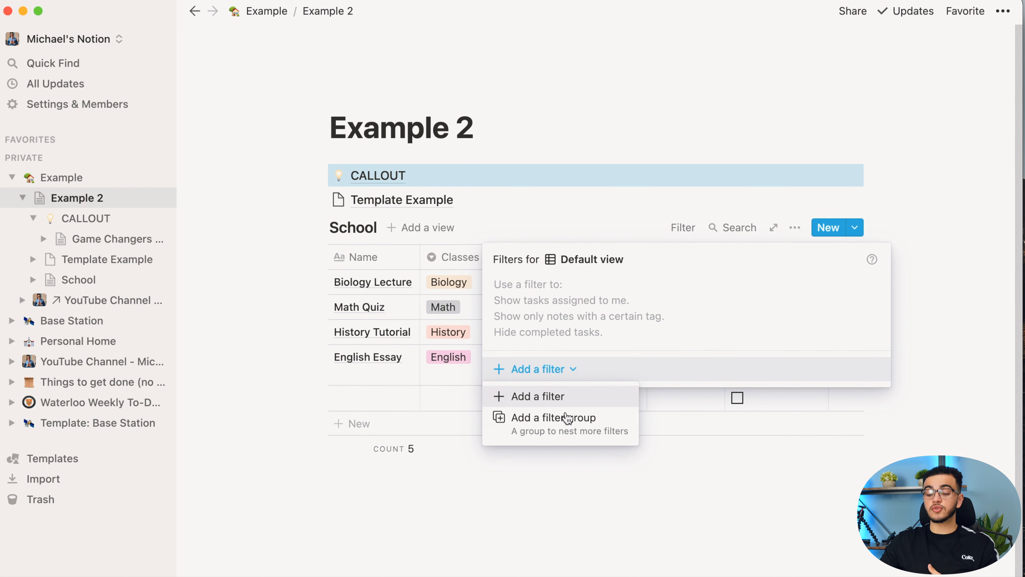
{"action": "left_click", "coordinate": [575, 397]}
{"action": "left_click", "coordinate": [589, 291]}
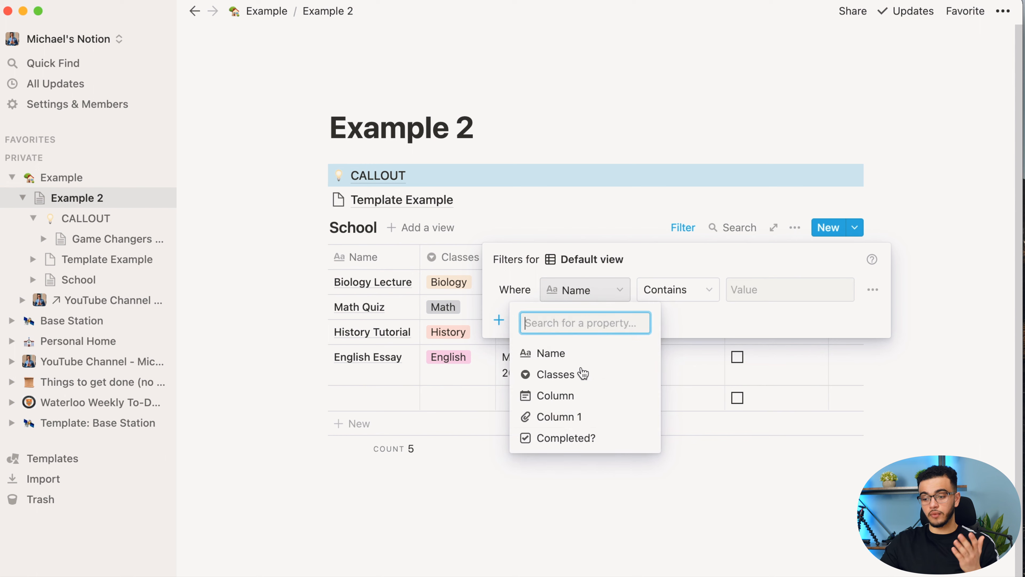
{"action": "left_click", "coordinate": [588, 438]}
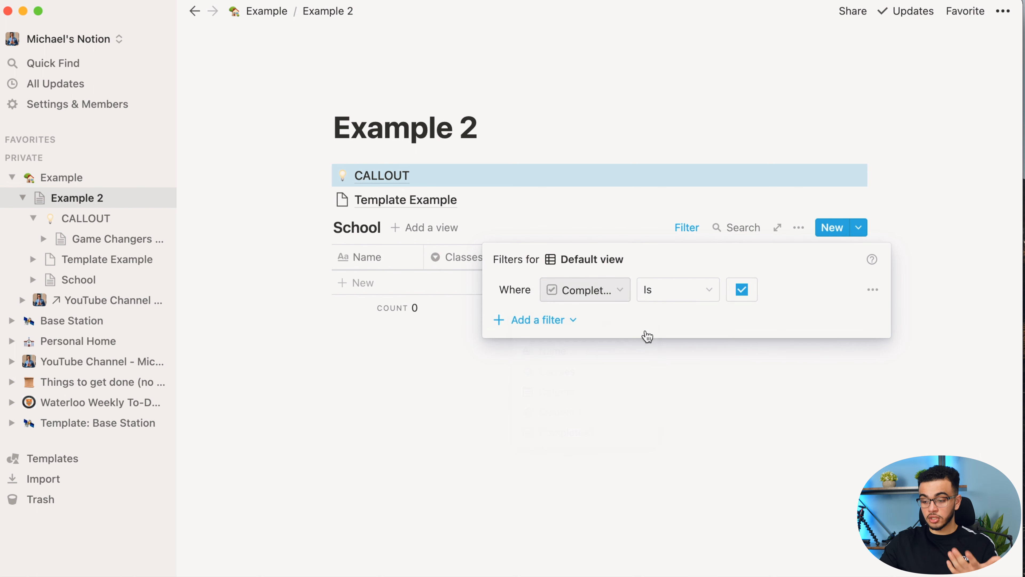
{"action": "left_click", "coordinate": [741, 290]}
{"action": "left_click", "coordinate": [646, 444]}
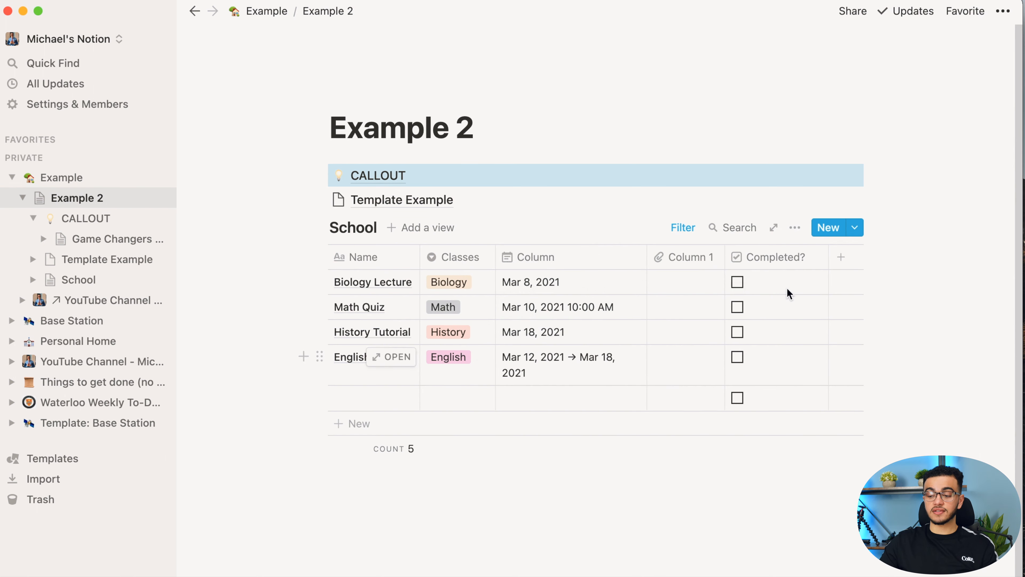
{"action": "left_click", "coordinate": [738, 284]}
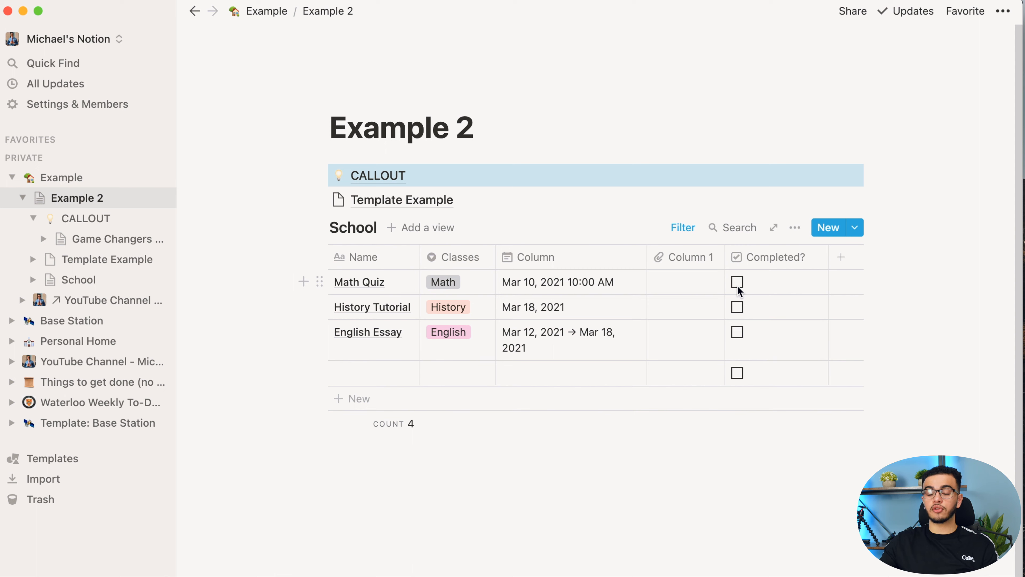
{"action": "key", "text": "super+z"}
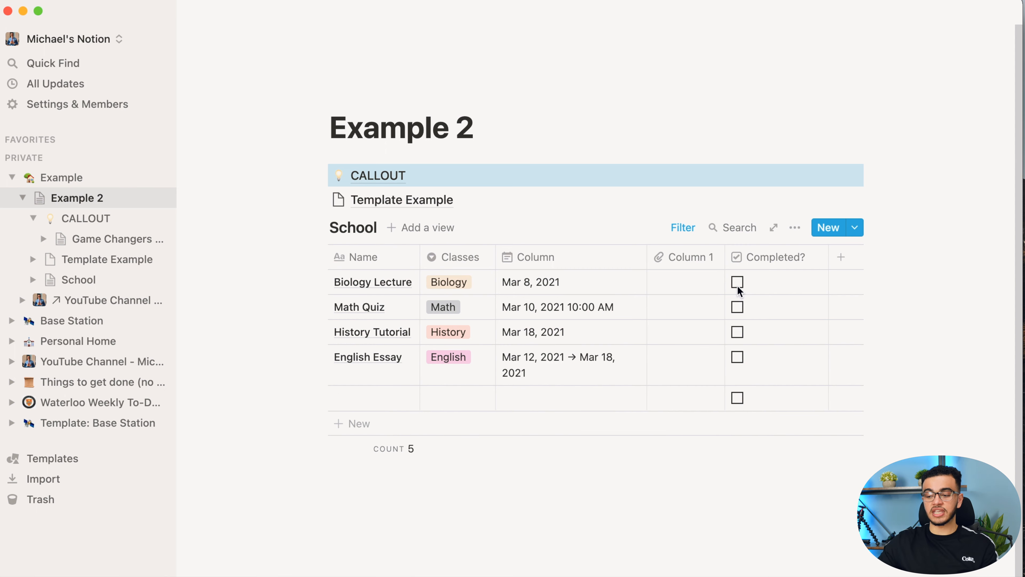
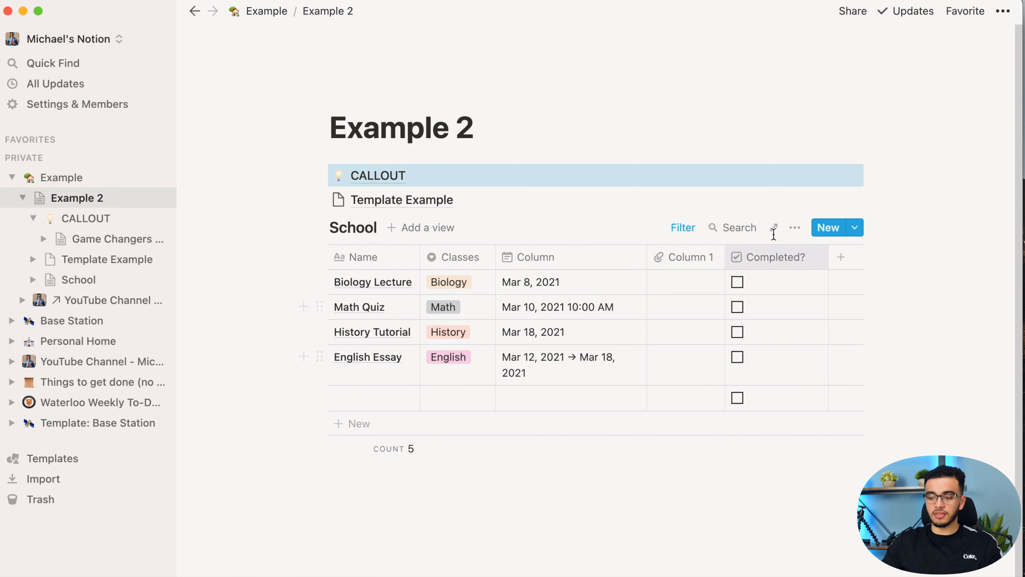
- Add a sort to the School table by the date property "Column" in ascending order
{"action": "left_click", "coordinate": [794, 228]}
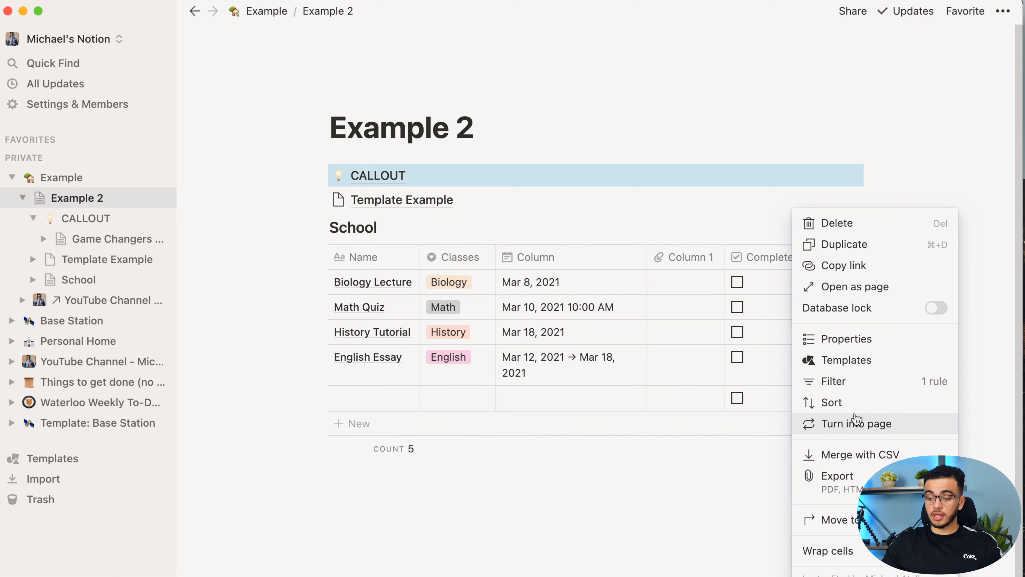
{"action": "left_click", "coordinate": [831, 402]}
{"action": "left_click", "coordinate": [587, 366]}
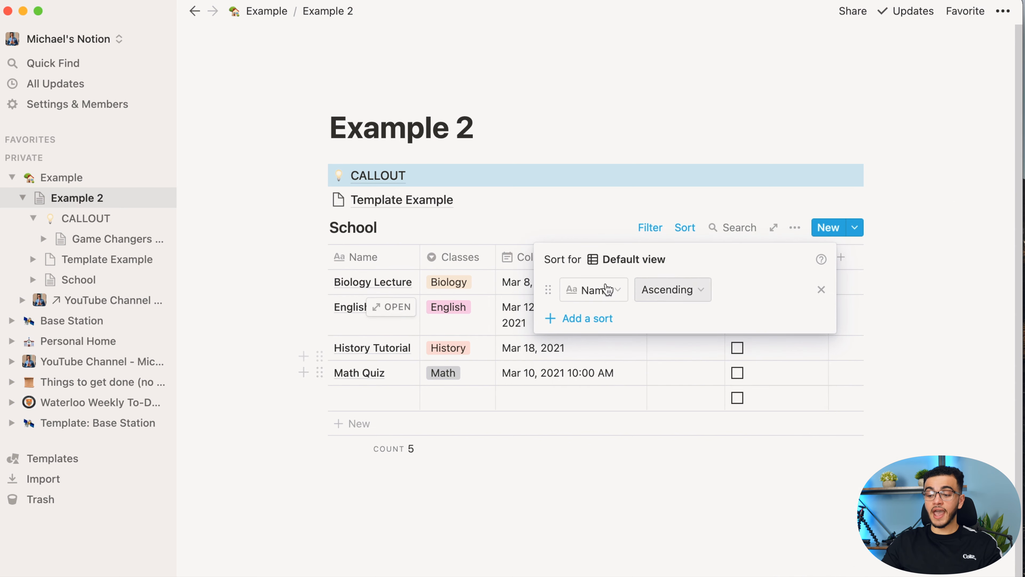
{"action": "left_click", "coordinate": [589, 289]}
{"action": "left_click", "coordinate": [590, 396]}
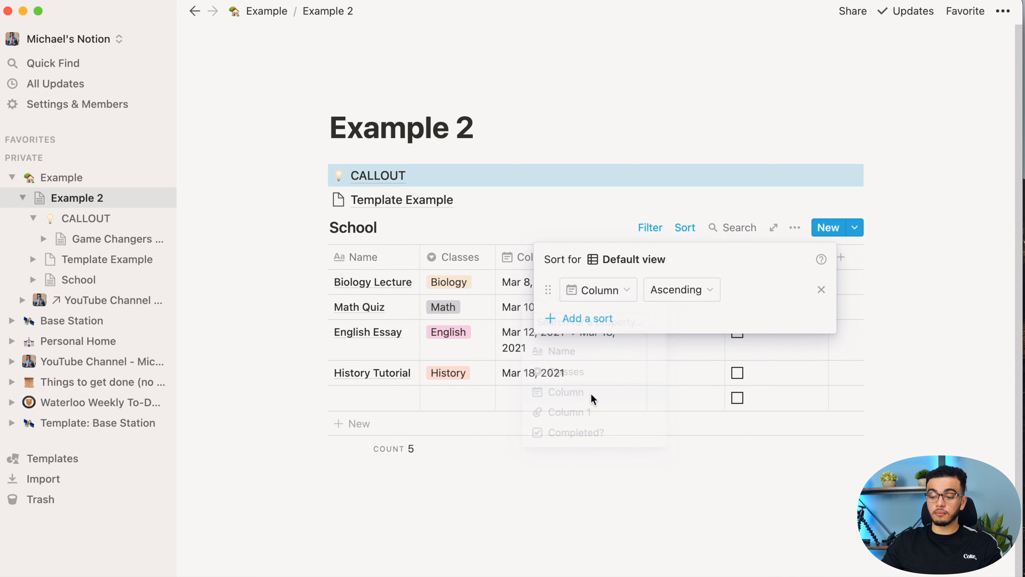
- Switch the date sort to Descending and back to Ascending
{"action": "left_click", "coordinate": [701, 290]}
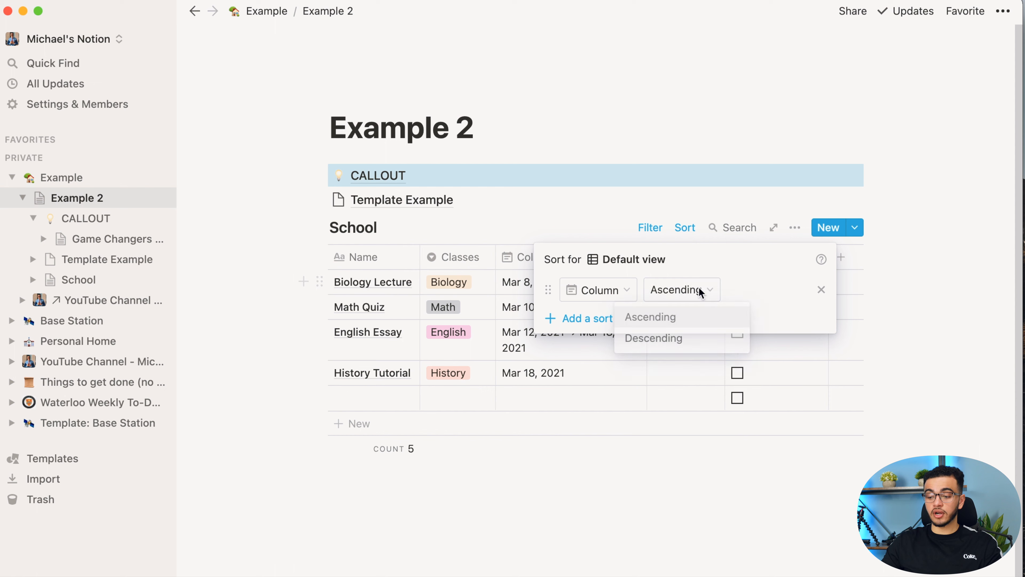
{"action": "left_click", "coordinate": [696, 335]}
{"action": "left_click", "coordinate": [674, 286]}
{"action": "left_click", "coordinate": [670, 318]}
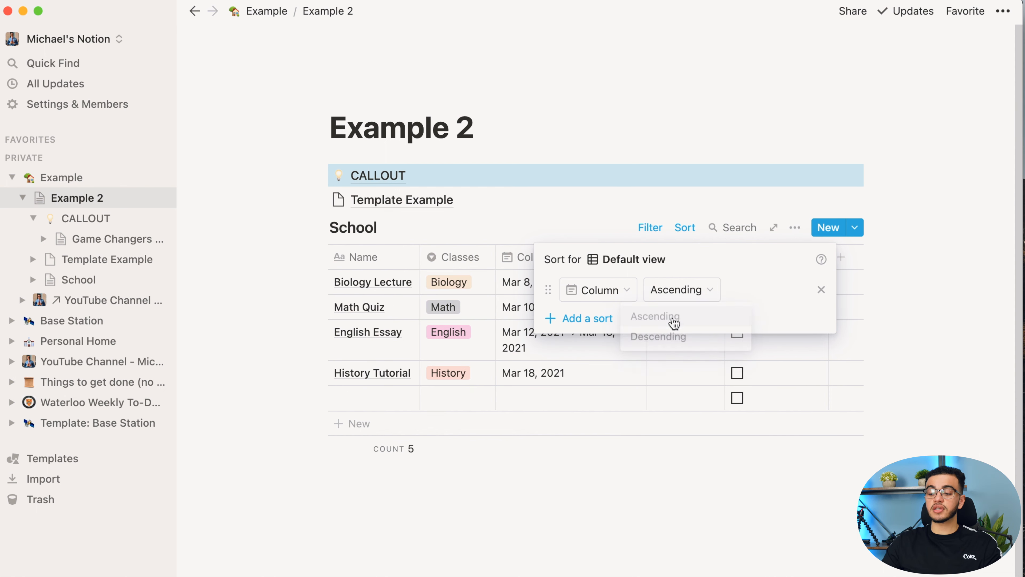
- Examine the Base Station page's Master Schedule and the per-course schedules on its Space Station Schedules page
{"action": "left_click", "coordinate": [634, 487]}
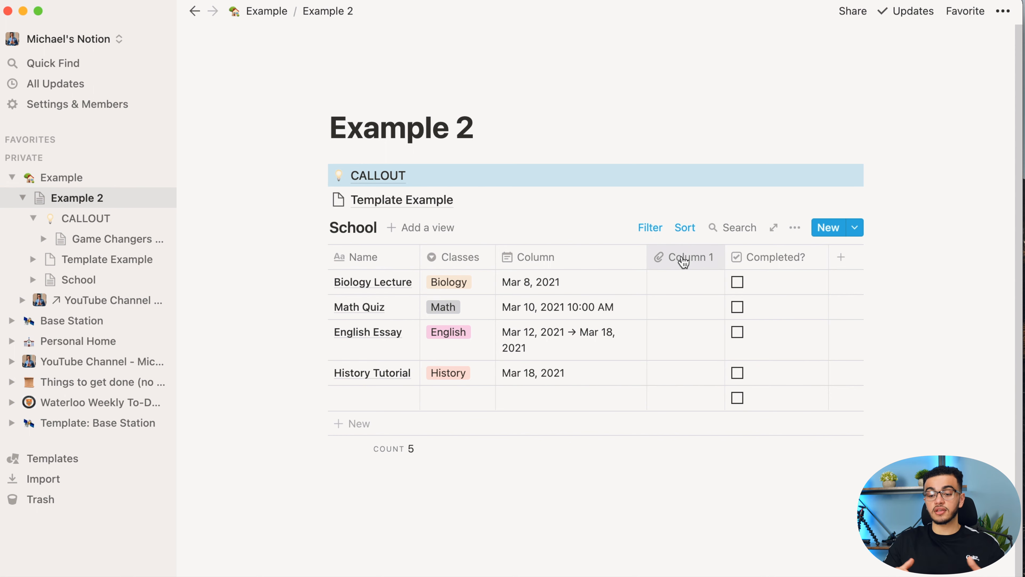
{"action": "left_click", "coordinate": [87, 327]}
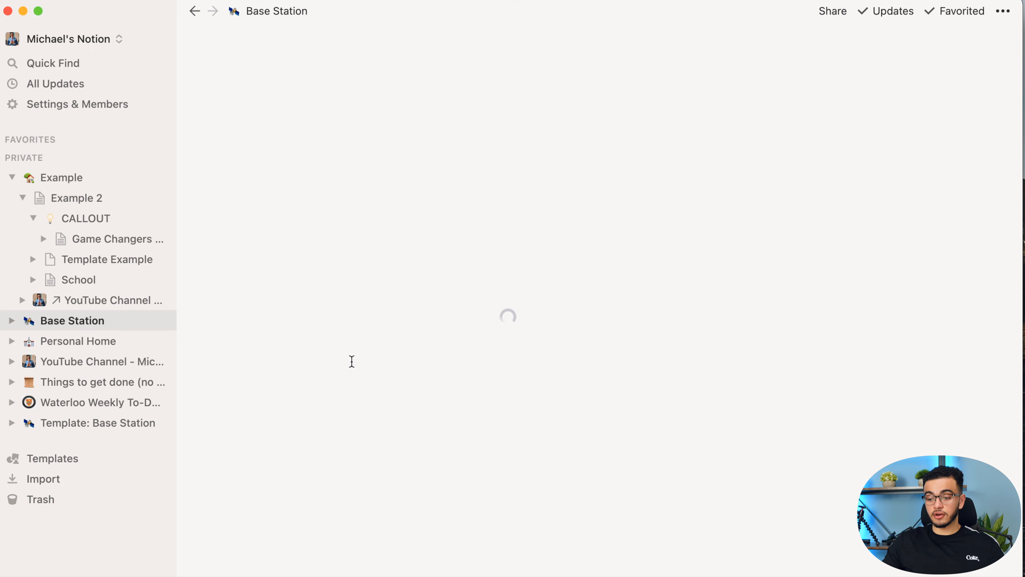
{"action": "scroll", "coordinate": [344, 228], "scroll_direction": "down", "scroll_amount": 10}
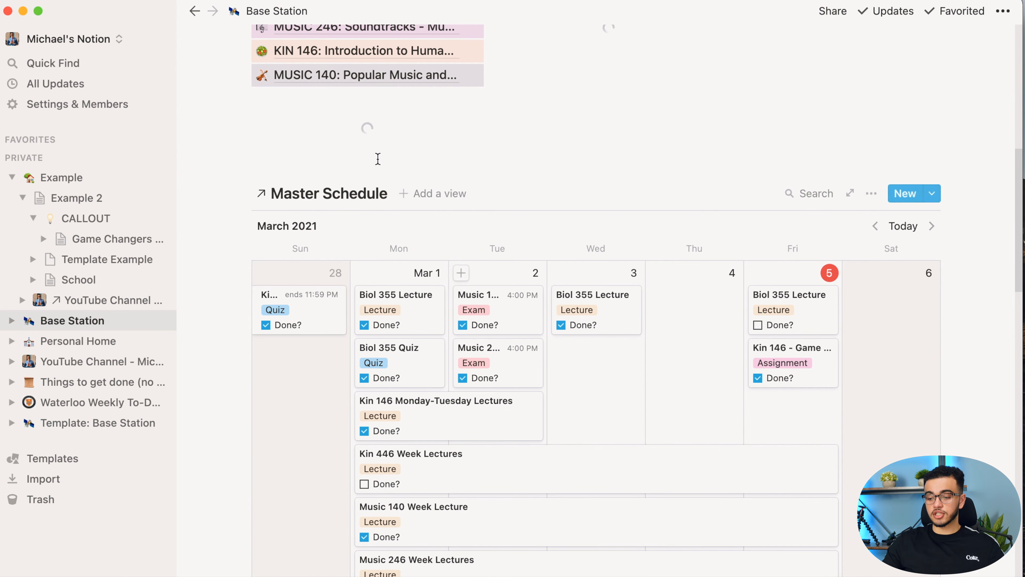
{"action": "scroll", "coordinate": [323, 81], "scroll_direction": "up", "scroll_amount": 4}
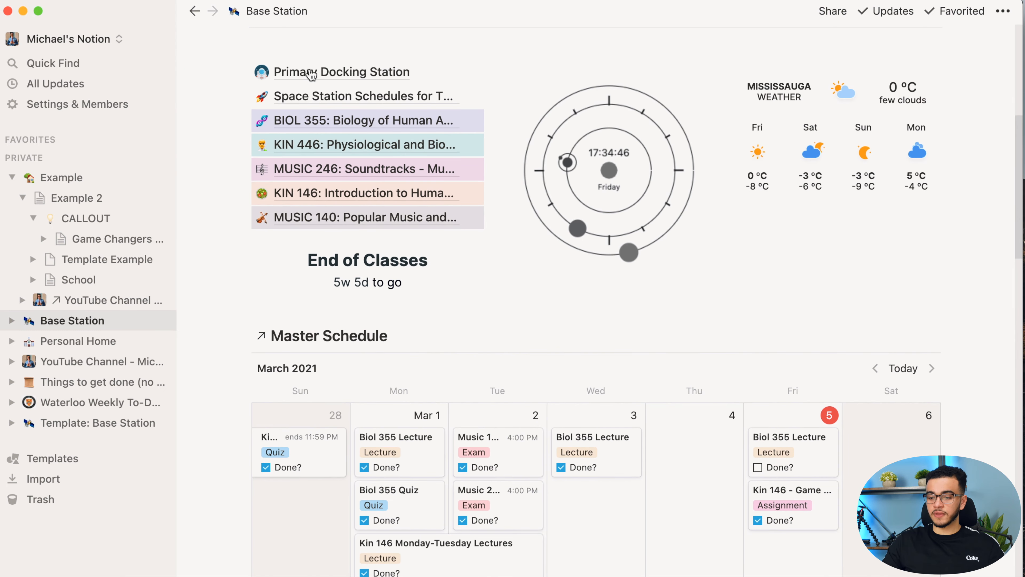
{"action": "left_click", "coordinate": [313, 99]}
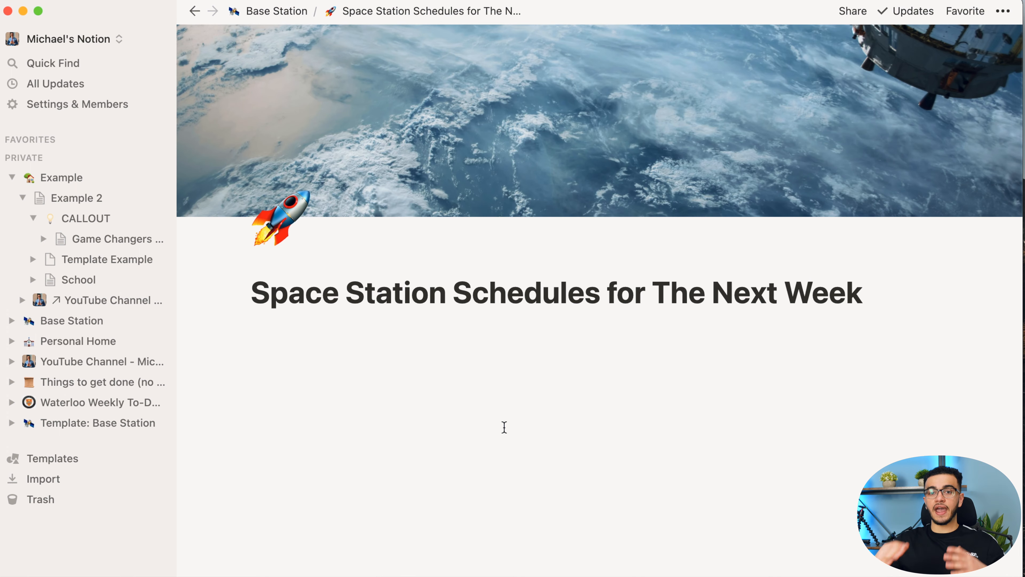
{"action": "scroll", "coordinate": [505, 428], "scroll_direction": "down", "scroll_amount": 10}
{"action": "scroll", "coordinate": [504, 432], "scroll_direction": "up", "scroll_amount": 2}
{"action": "scroll", "coordinate": [505, 430], "scroll_direction": "down", "scroll_amount": 15}
{"action": "scroll", "coordinate": [504, 428], "scroll_direction": "up", "scroll_amount": 4}
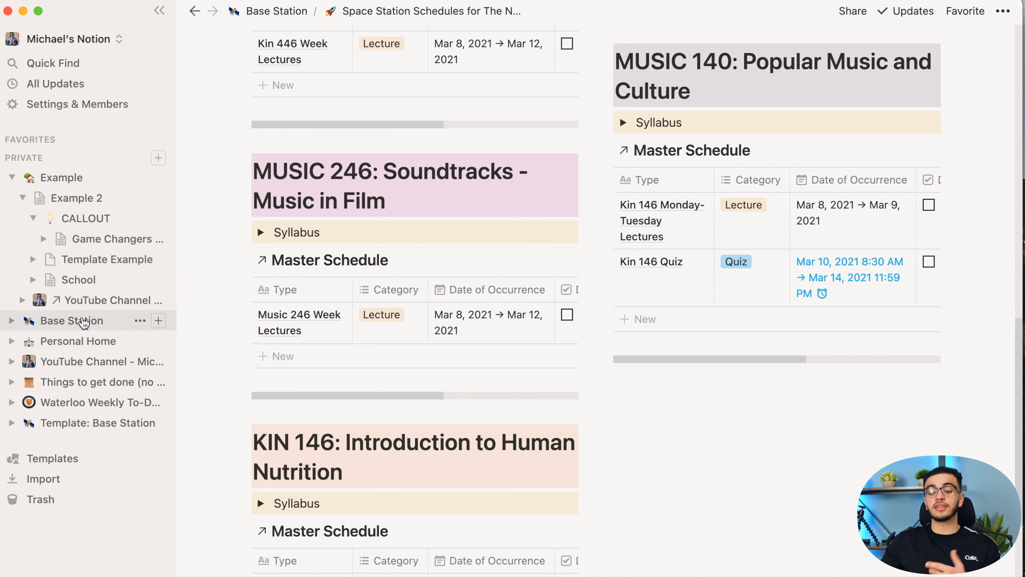
{"action": "left_click", "coordinate": [82, 320]}
- Add a Board view to the School database on the Example 2 page, with an extra blank card under No Classes
{"action": "left_click", "coordinate": [77, 198]}
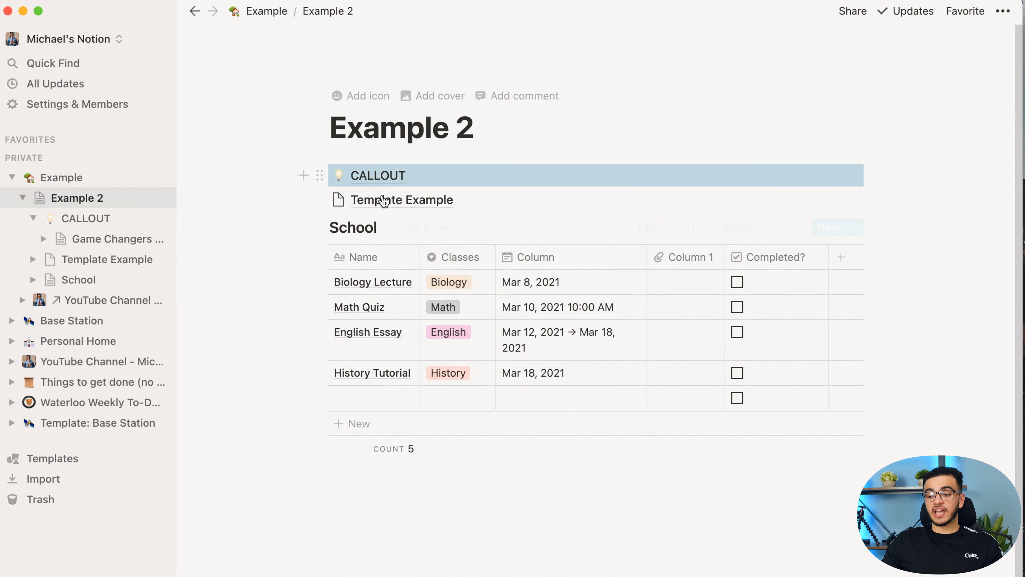
{"action": "left_click", "coordinate": [414, 228]}
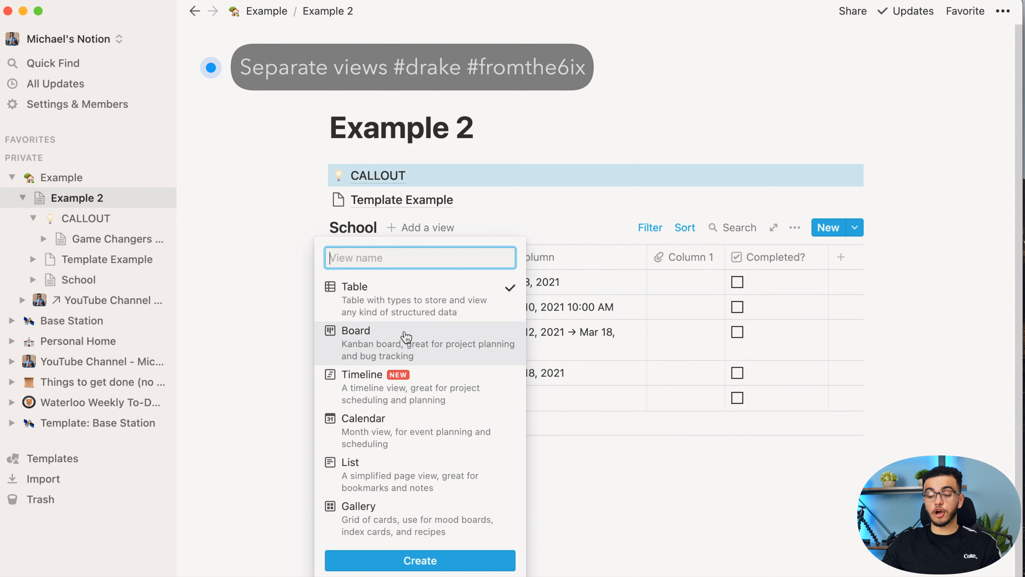
{"action": "left_click", "coordinate": [393, 339]}
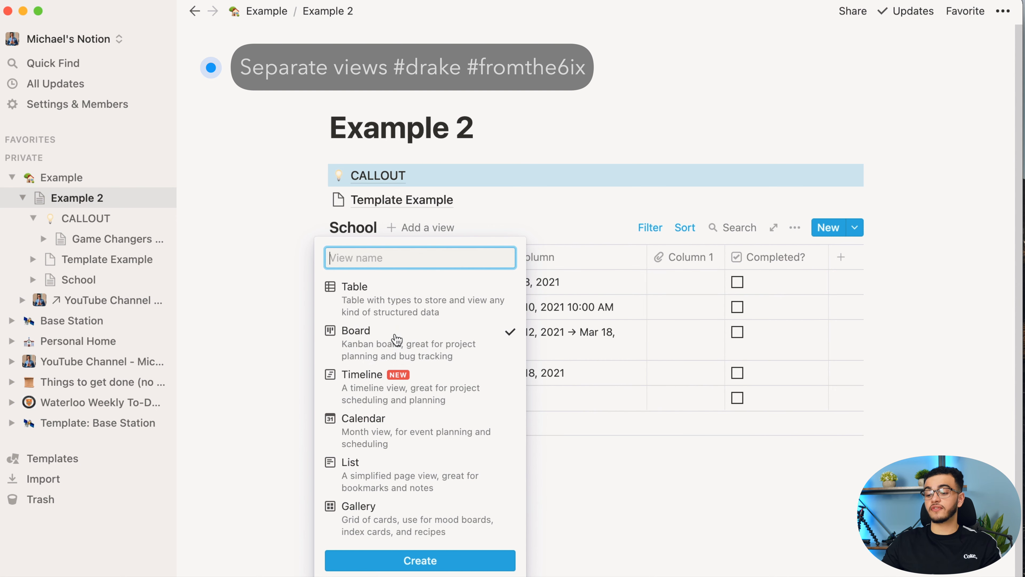
{"action": "left_click", "coordinate": [479, 559]}
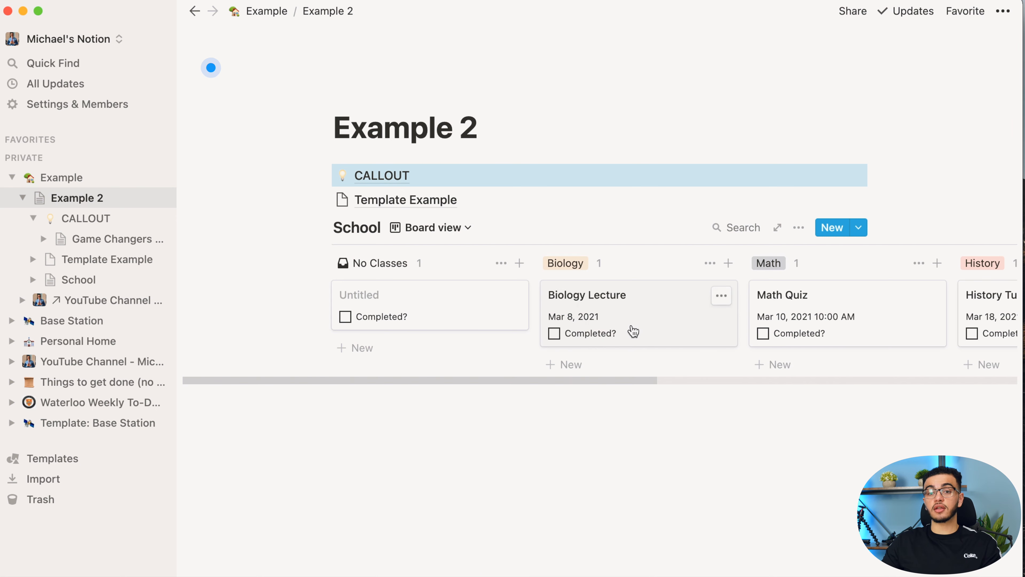
{"action": "left_click", "coordinate": [515, 348]}
{"action": "scroll", "coordinate": [688, 286], "scroll_direction": "right", "scroll_amount": 5}
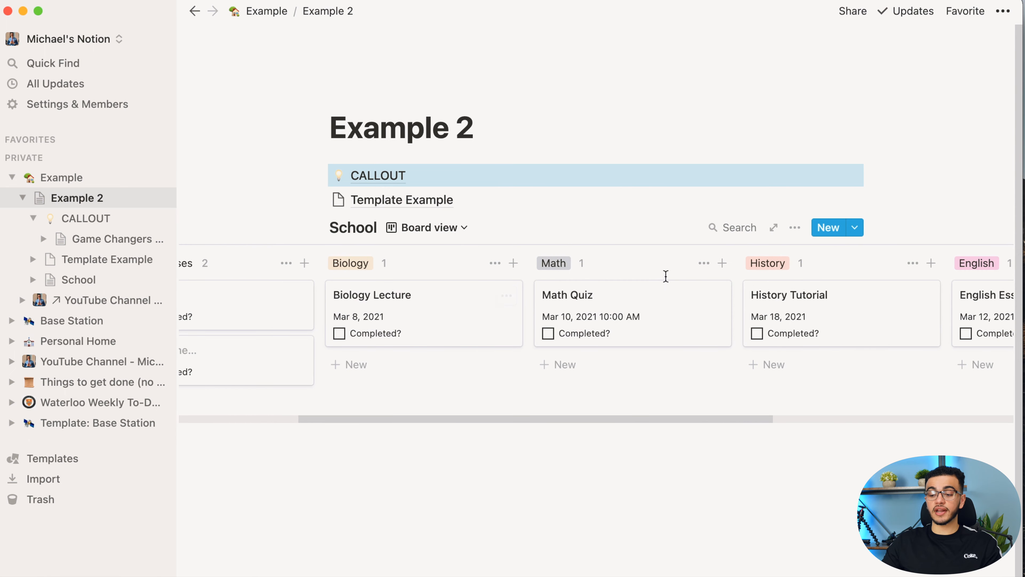
{"action": "scroll", "coordinate": [878, 287], "scroll_direction": "right", "scroll_amount": 3}
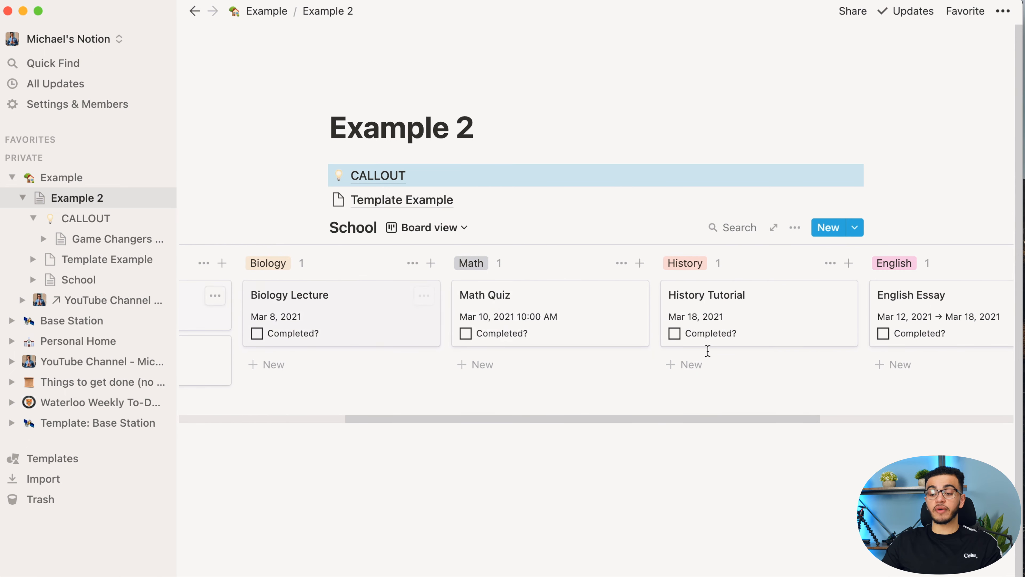
- Rename the School database's Default view to "Table View with filter"
{"action": "left_click", "coordinate": [441, 231]}
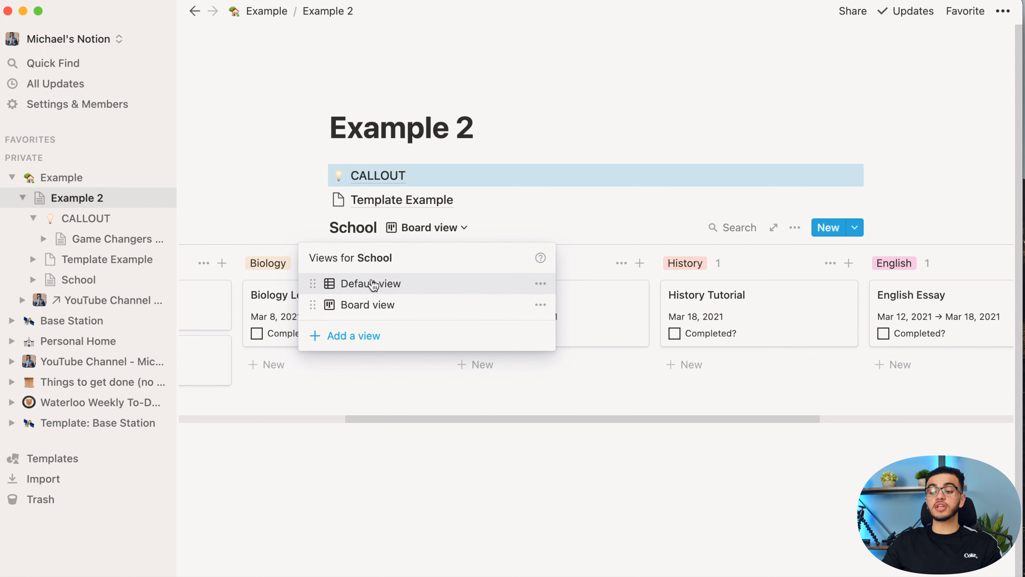
{"action": "left_click", "coordinate": [542, 283]}
{"action": "key", "text": "BackSpace"}
{"action": "key", "text": "BackSpace"}
{"action": "key", "text": "BackSpace"}
{"action": "key", "text": "BackSpace"}
{"action": "key", "text": "BackSpace"}
{"action": "key", "text": "BackSpace"}
{"action": "key", "text": "BackSpace"}
{"action": "key", "text": "BackSpace"}
{"action": "key", "text": "BackSpace"}
{"action": "key", "text": "BackSpace"}
{"action": "key", "text": "BackSpace"}
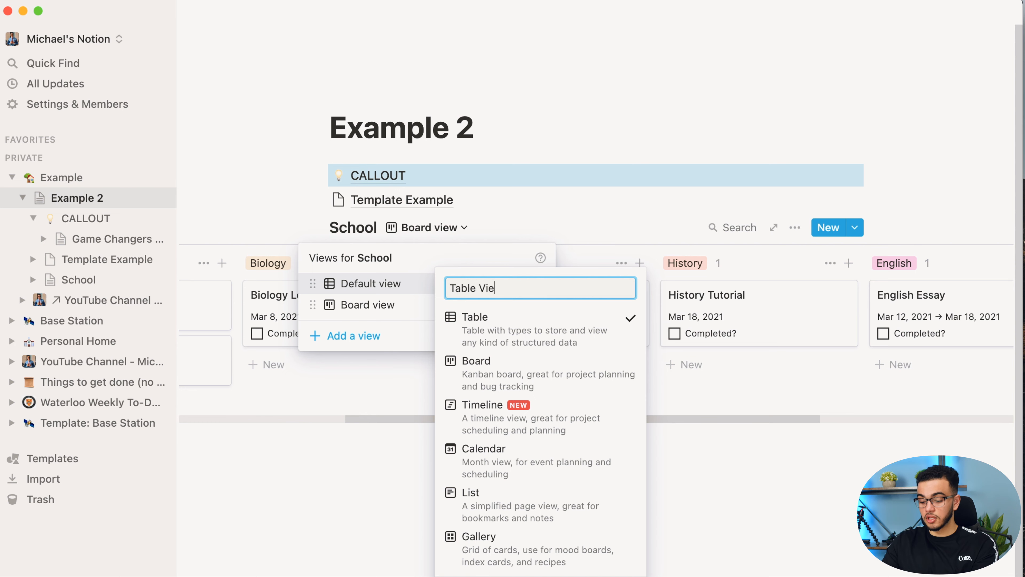
{"action": "type", "text": "Table View with filter"}
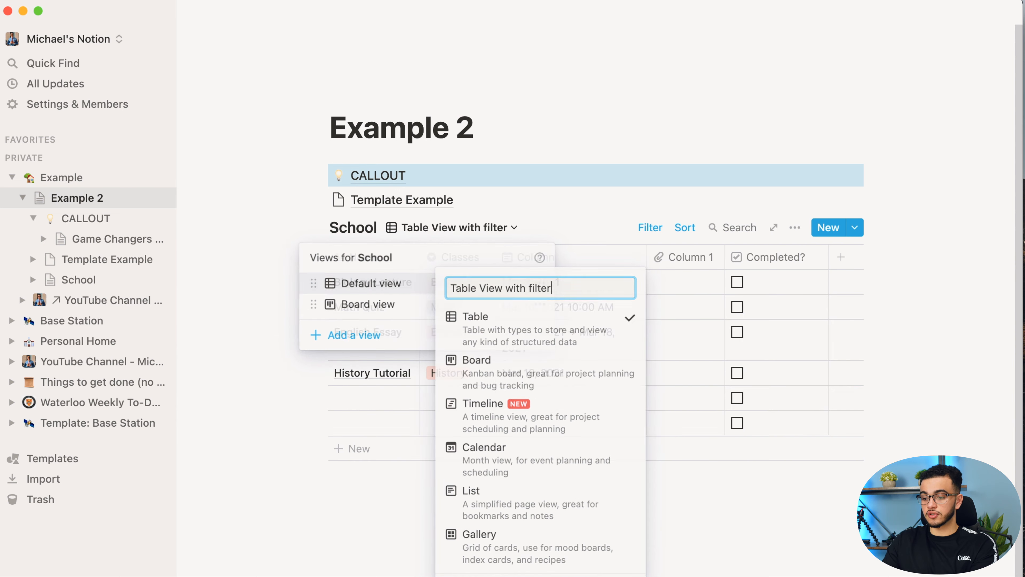
{"action": "key", "text": "Escape"}
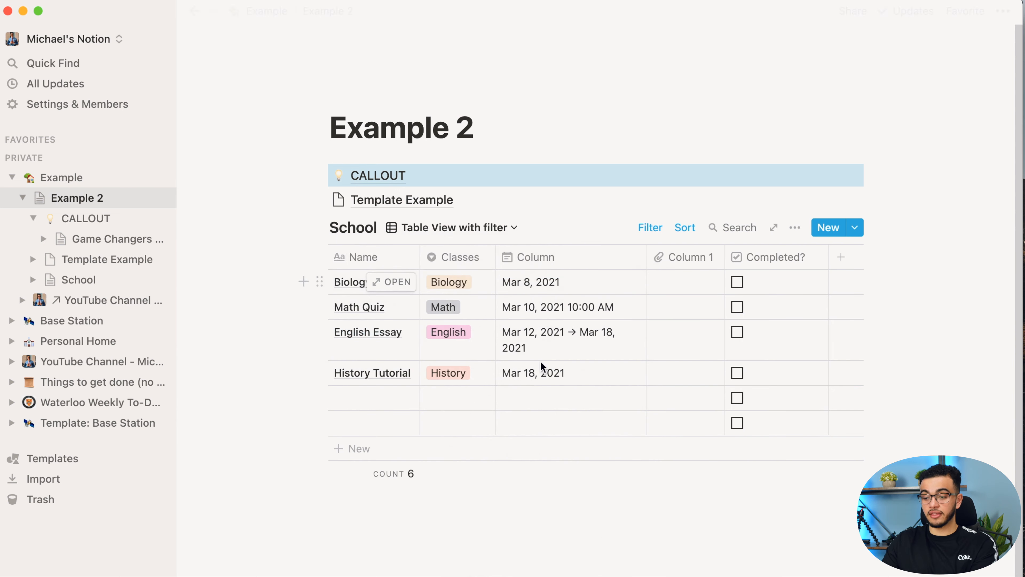
- Switch the School database to its Board view and look at the view's options
{"action": "left_click", "coordinate": [444, 228]}
{"action": "left_click", "coordinate": [435, 315]}
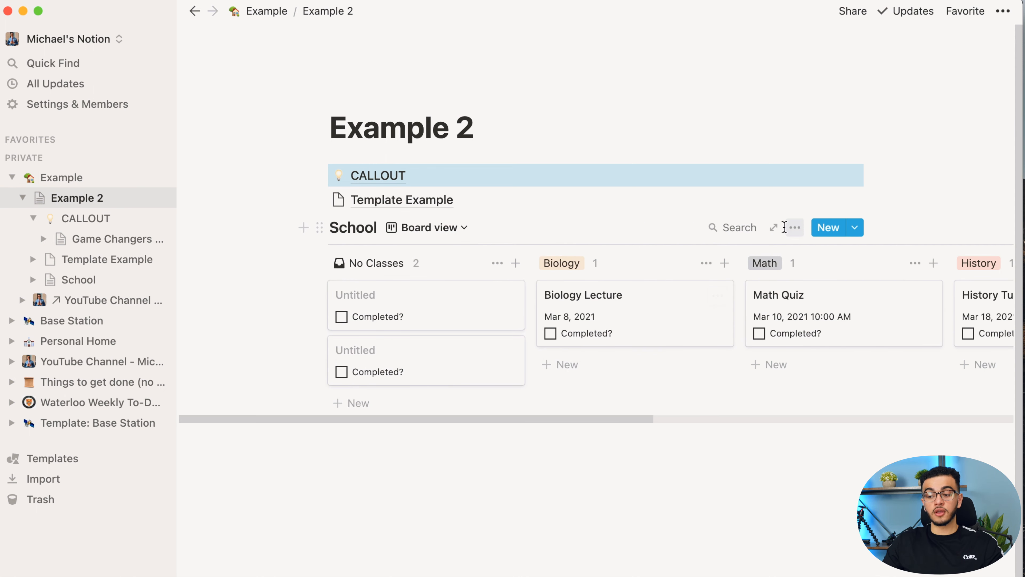
{"action": "left_click", "coordinate": [794, 227]}
{"action": "left_click", "coordinate": [670, 537]}
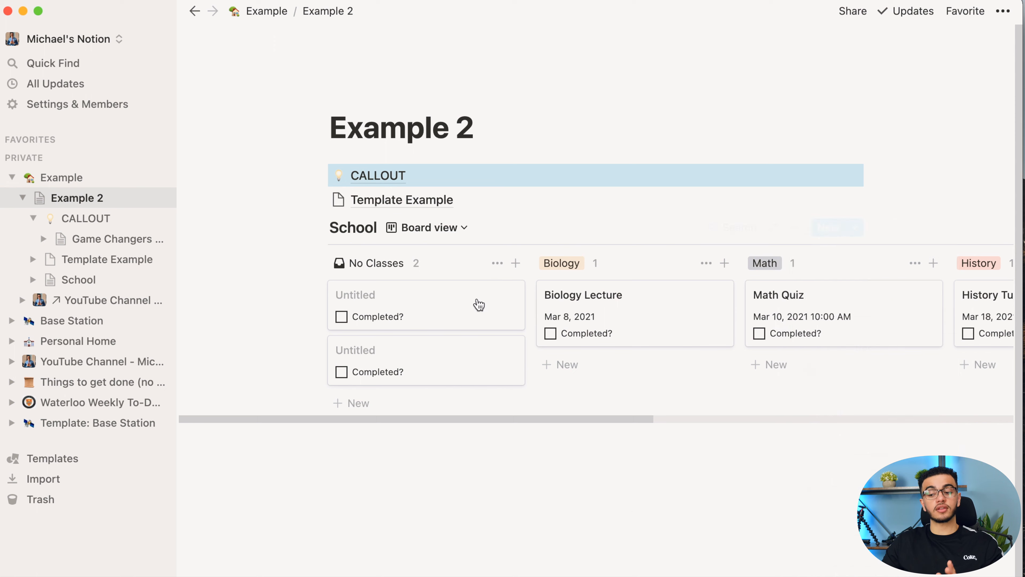
- Show the School database in Table View with filter and insert a linked School database below it
{"action": "left_click", "coordinate": [396, 473]}
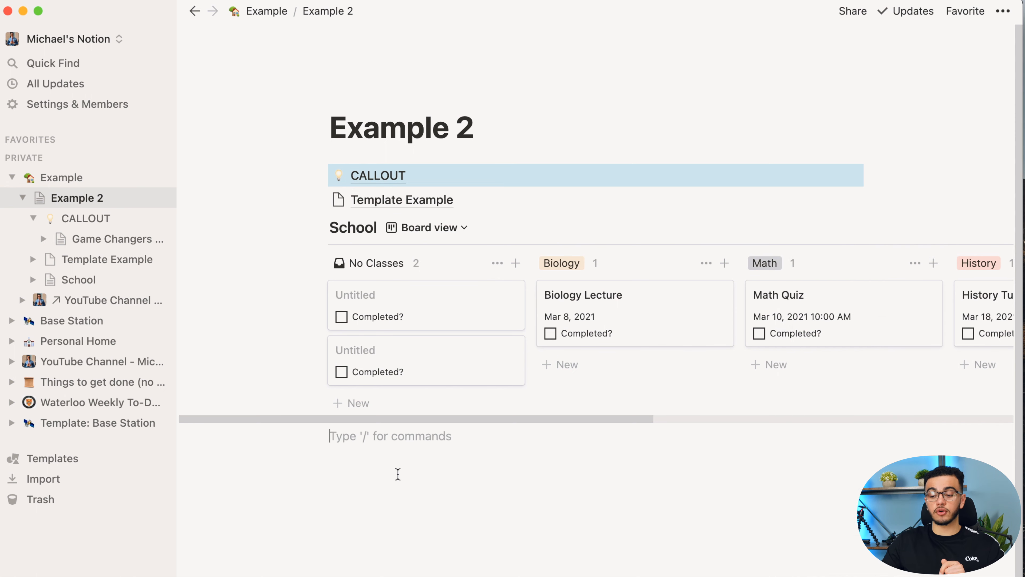
{"action": "left_click", "coordinate": [431, 228]}
{"action": "left_click", "coordinate": [403, 282]}
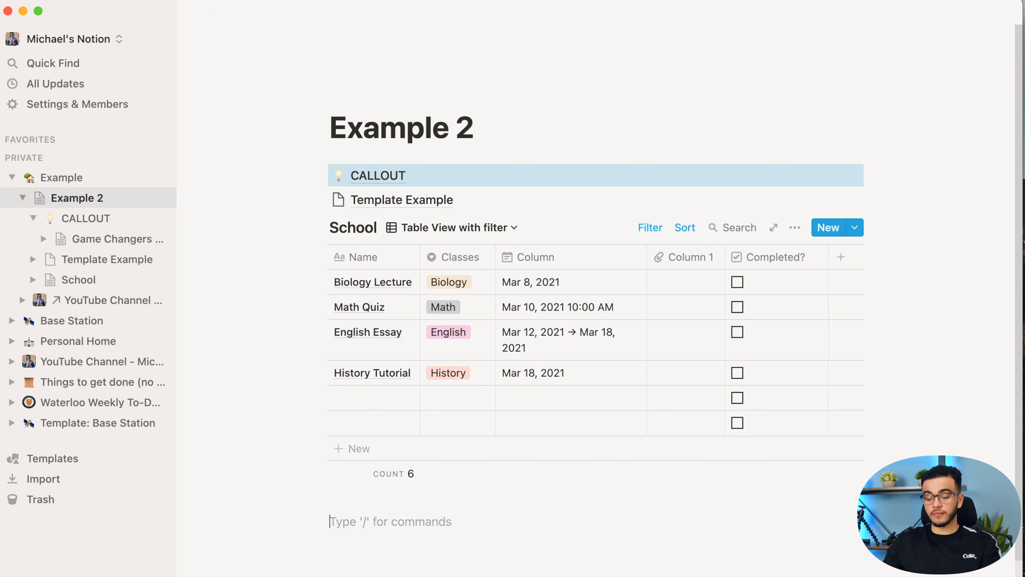
{"action": "type", "text": "/"}
{"action": "scroll", "coordinate": [395, 441], "scroll_direction": "down", "scroll_amount": 1}
{"action": "type", "text": "li"}
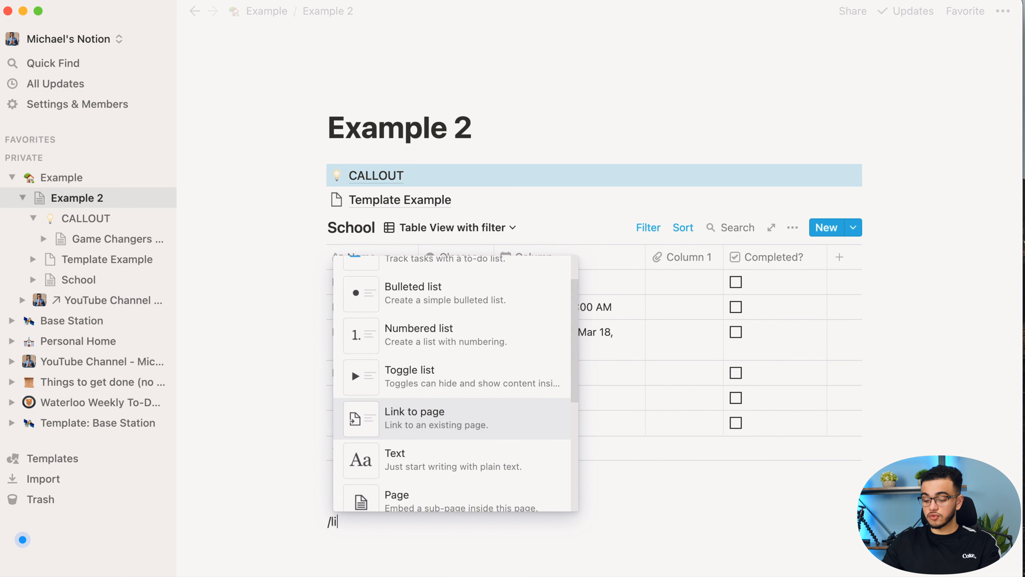
{"action": "type", "text": "nk"}
{"action": "left_click", "coordinate": [485, 334]}
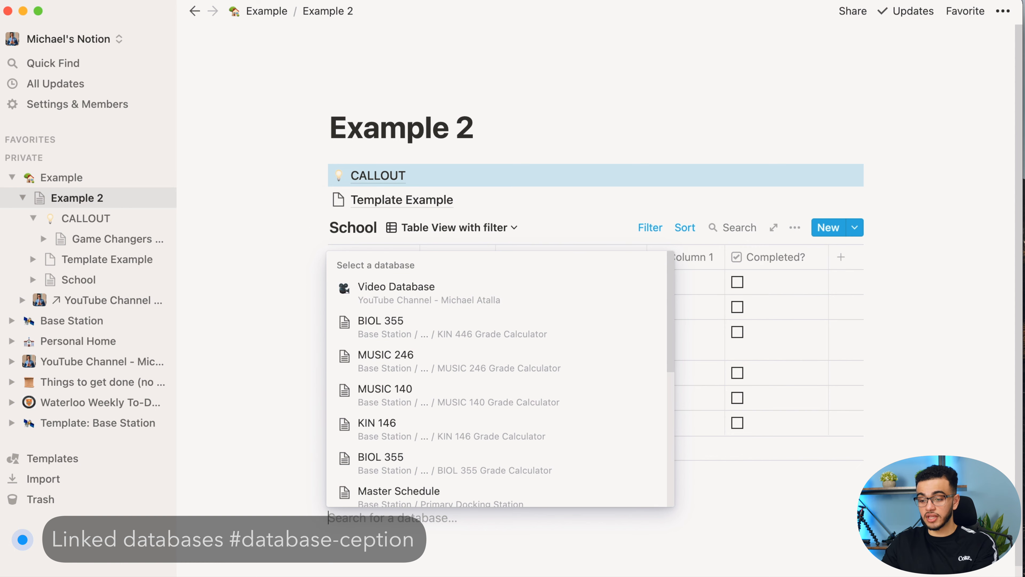
{"action": "type", "text": "school"}
{"action": "key", "text": "Return"}
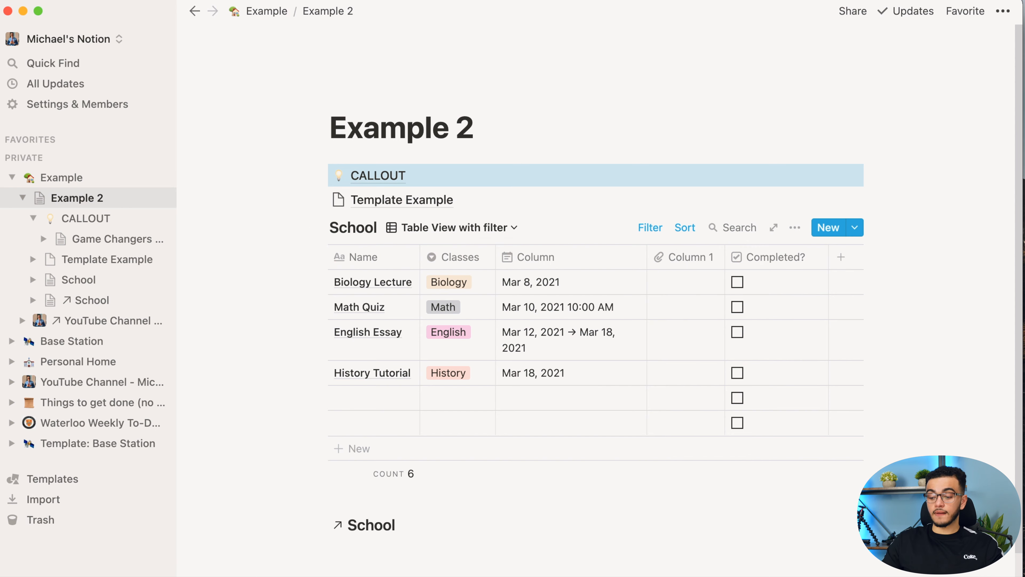
- Delete the two blank rows from the linked School table
{"action": "scroll", "coordinate": [437, 521], "scroll_direction": "down", "scroll_amount": 5}
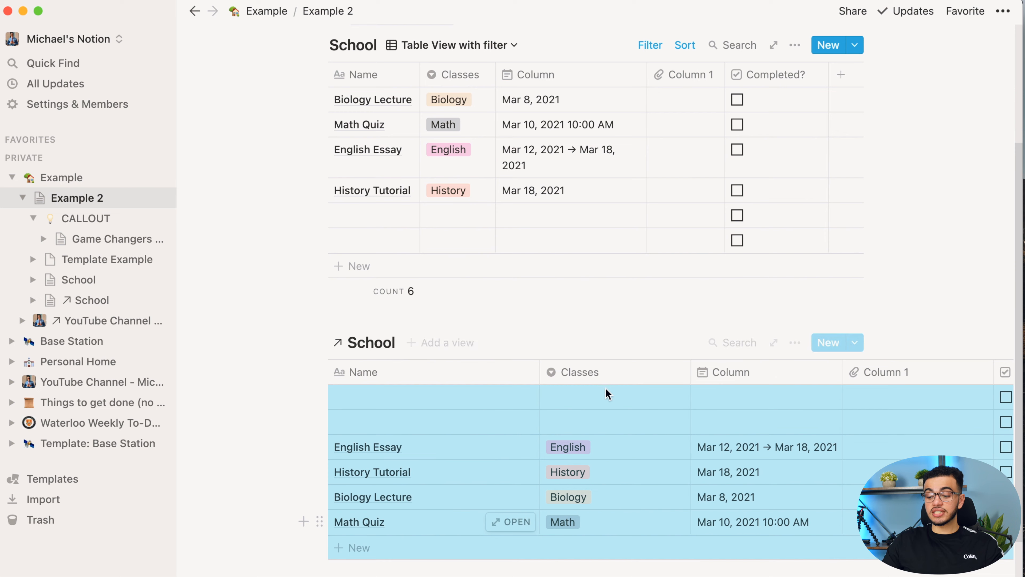
{"action": "left_click", "coordinate": [608, 393]}
{"action": "key", "text": "Escape"}
{"action": "key", "text": "Escape"}
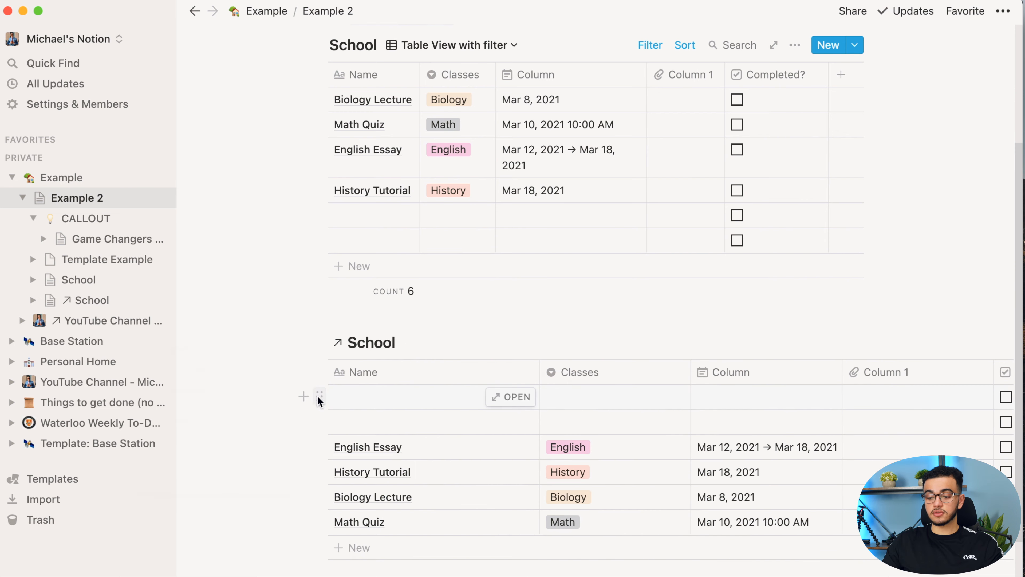
{"action": "left_click", "coordinate": [317, 394]}
{"action": "left_click", "coordinate": [229, 350]}
{"action": "left_click", "coordinate": [320, 371]}
{"action": "left_click", "coordinate": [261, 322]}
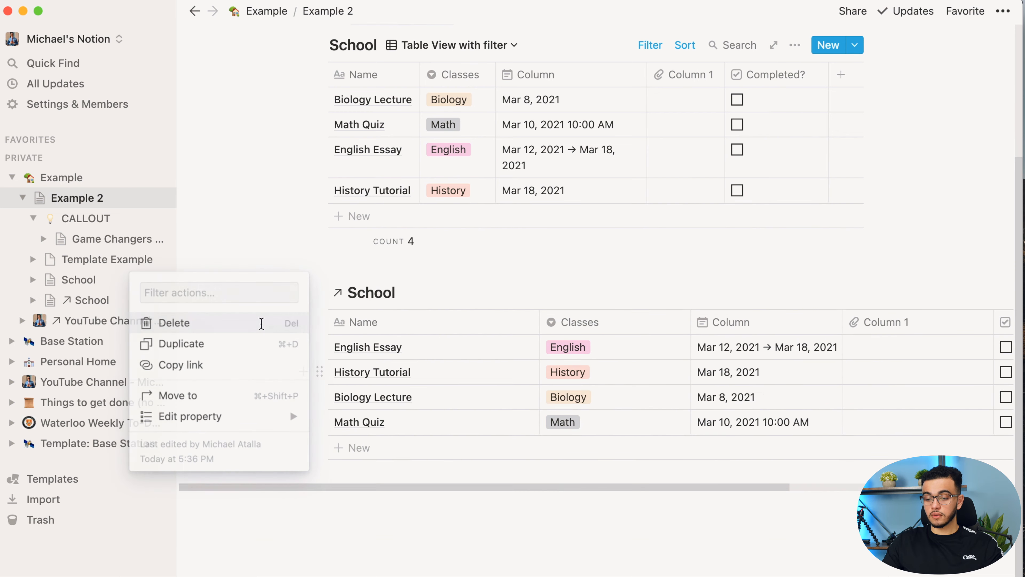
- Add a List view to the linked School database
{"action": "left_click", "coordinate": [424, 292]}
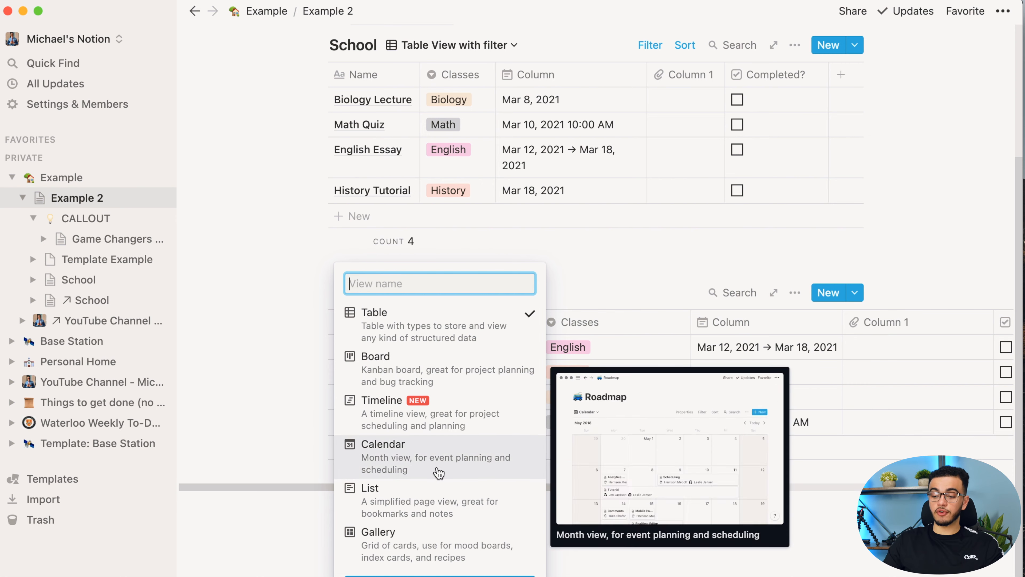
{"action": "left_click", "coordinate": [409, 506]}
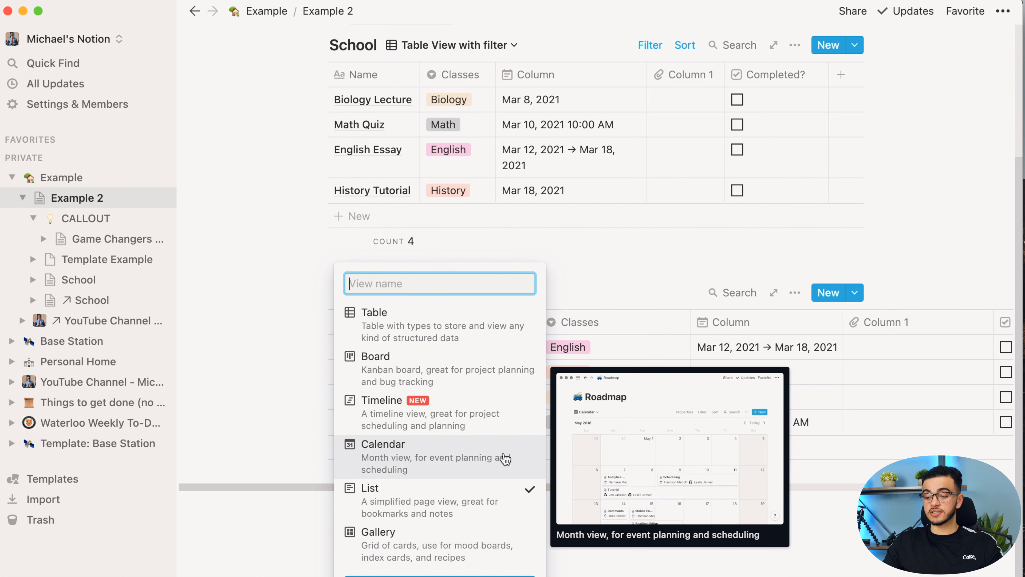
{"action": "left_click", "coordinate": [585, 425]}
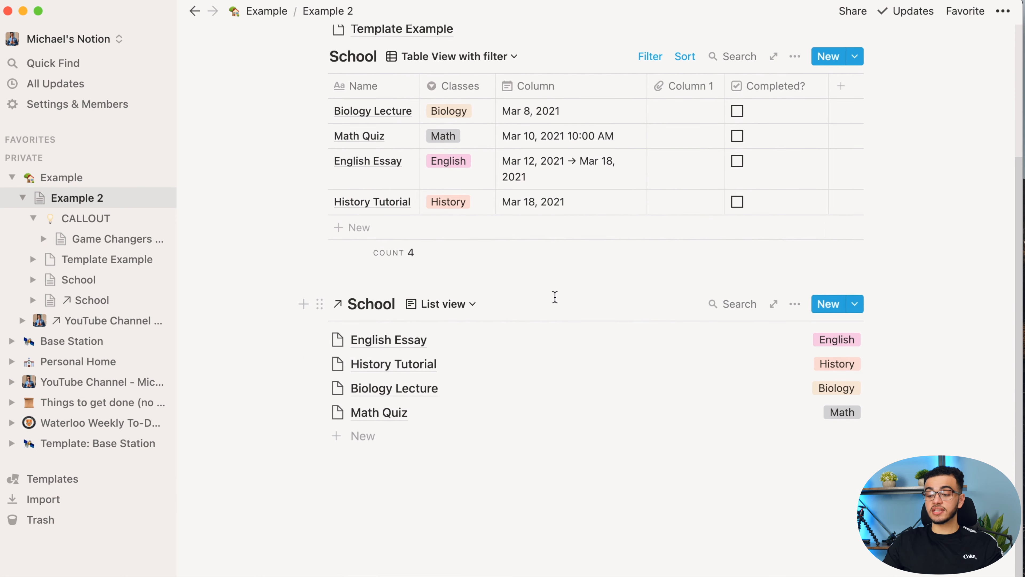
- Open the English Essay entry from the linked list, tick its Completed? box and close the entry
{"action": "scroll", "coordinate": [553, 297], "scroll_direction": "up", "scroll_amount": 3}
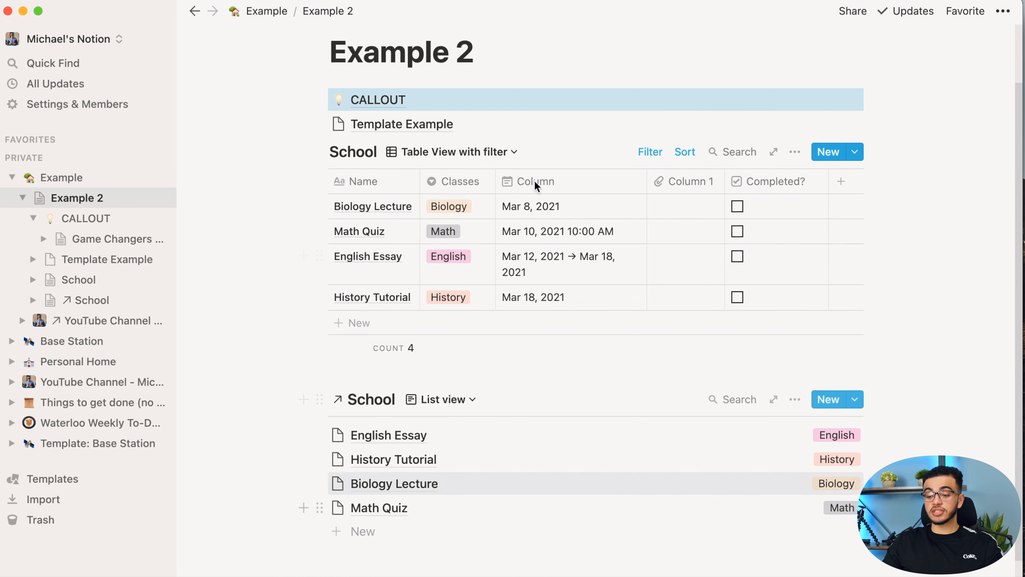
{"action": "left_click", "coordinate": [403, 447]}
{"action": "left_click", "coordinate": [951, 210]}
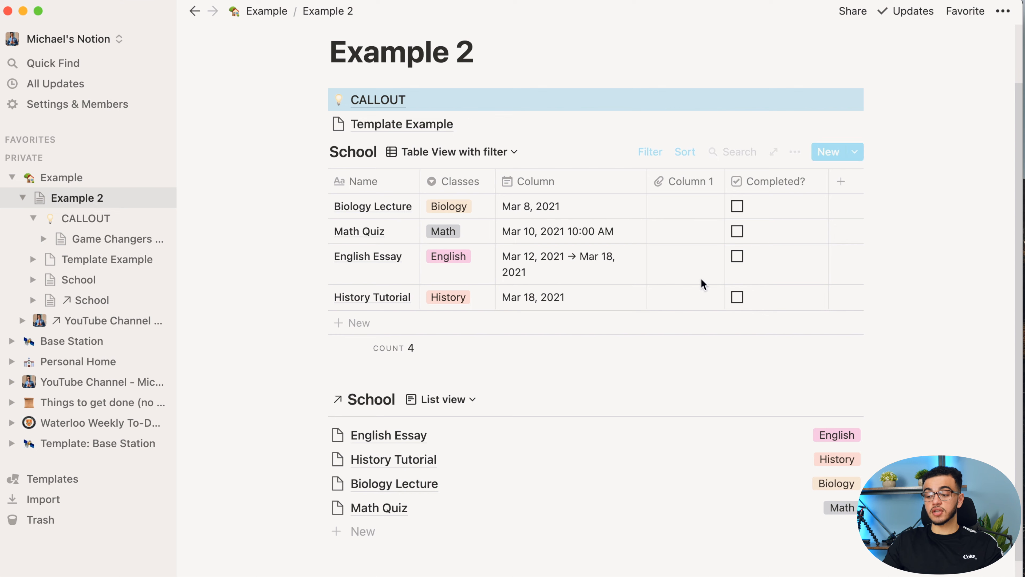
{"action": "left_click", "coordinate": [390, 435]}
{"action": "left_click", "coordinate": [371, 277]}
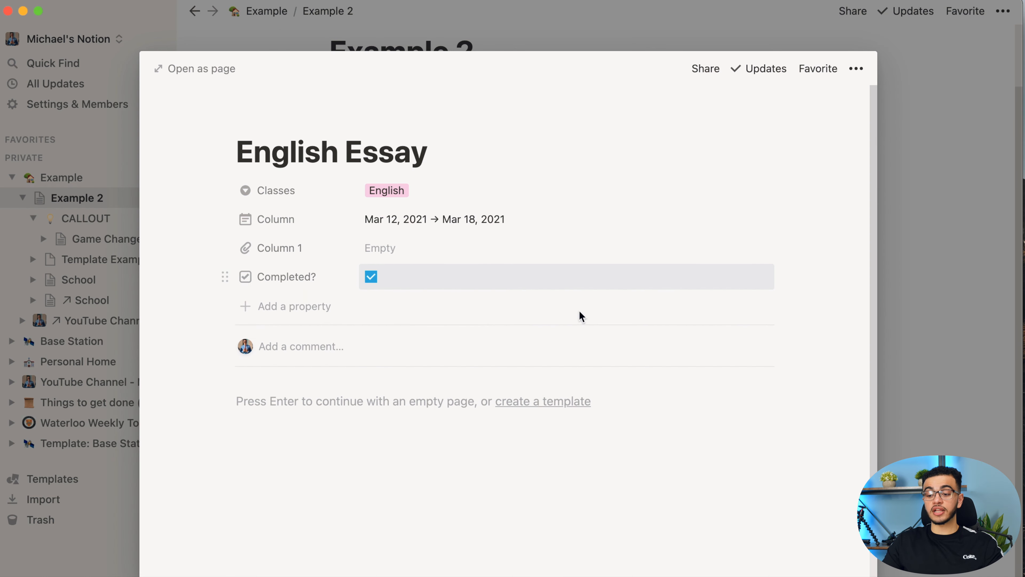
{"action": "left_click", "coordinate": [903, 302]}
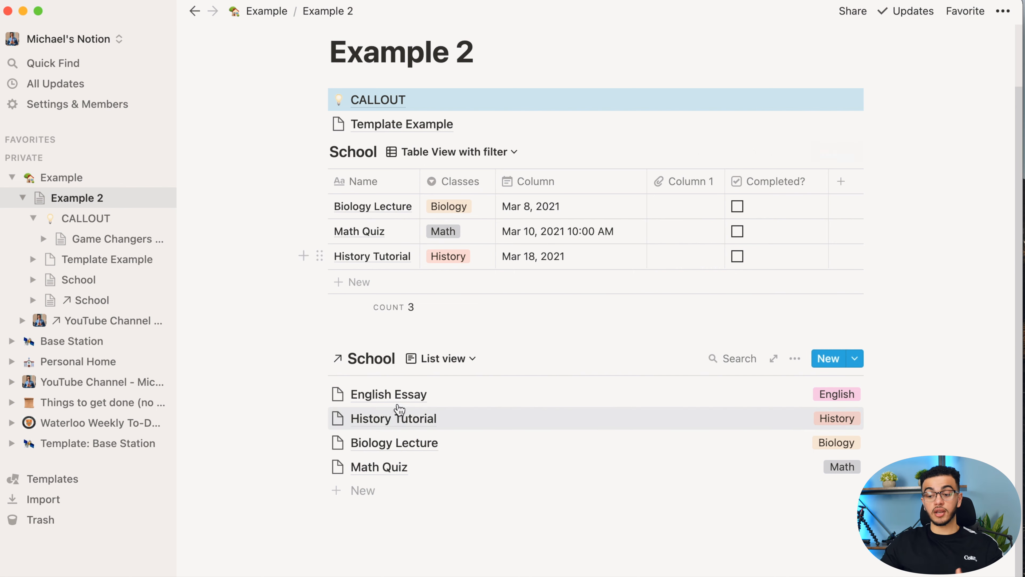
- Reopen English Essay from the linked list and enter filler text on its page
{"action": "left_click", "coordinate": [404, 394]}
{"action": "scroll", "coordinate": [429, 351], "scroll_direction": "down", "scroll_amount": 2}
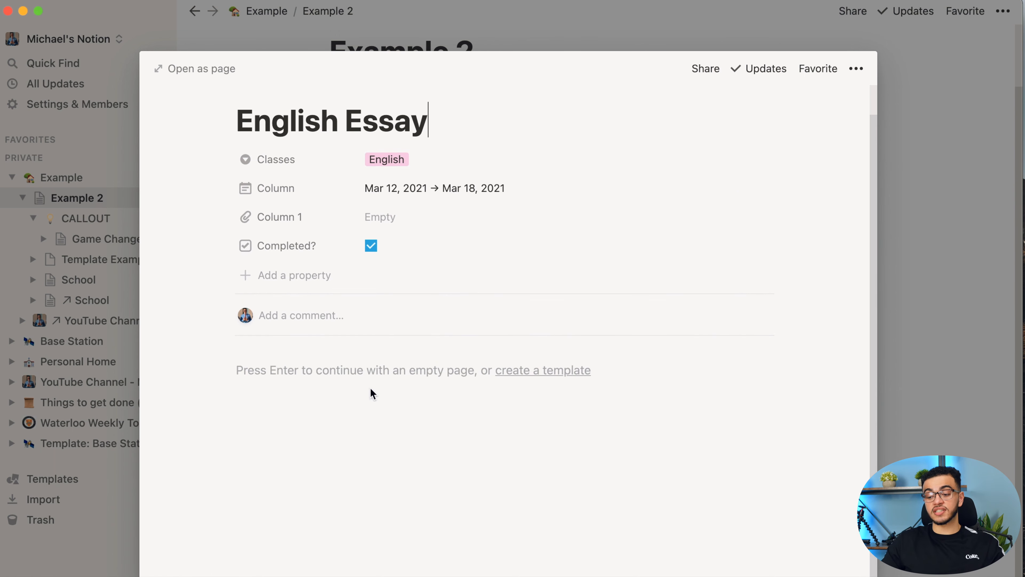
{"action": "key", "text": "Return"}
{"action": "type", "text": "cdsaiocbhasoidfadsiodbadsiodsaiodhas"}
- Clear the filler text from the entry's page, keep its title as English Essay and close the entry
{"action": "key", "text": "BackSpace"}
{"action": "key", "text": "BackSpace"}
{"action": "key", "text": "BackSpace"}
{"action": "key", "text": "BackSpace"}
{"action": "key", "text": "BackSpace"}
{"action": "key", "text": "BackSpace"}
{"action": "key", "text": "BackSpace"}
{"action": "key", "text": "BackSpace"}
{"action": "key", "text": "BackSpace"}
{"action": "key", "text": "BackSpace"}
{"action": "key", "text": "BackSpace"}
{"action": "key", "text": "BackSpace"}
{"action": "key", "text": "BackSpace"}
{"action": "key", "text": "BackSpace"}
{"action": "key", "text": "BackSpace"}
{"action": "key", "text": "BackSpace"}
{"action": "key", "text": "BackSpace"}
{"action": "key", "text": "BackSpace"}
{"action": "key", "text": "BackSpace"}
{"action": "key", "text": "BackSpace"}
{"action": "key", "text": "BackSpace"}
{"action": "key", "text": "BackSpace"}
{"action": "key", "text": "BackSpace"}
{"action": "key", "text": "BackSpace"}
{"action": "key", "text": "BackSpace"}
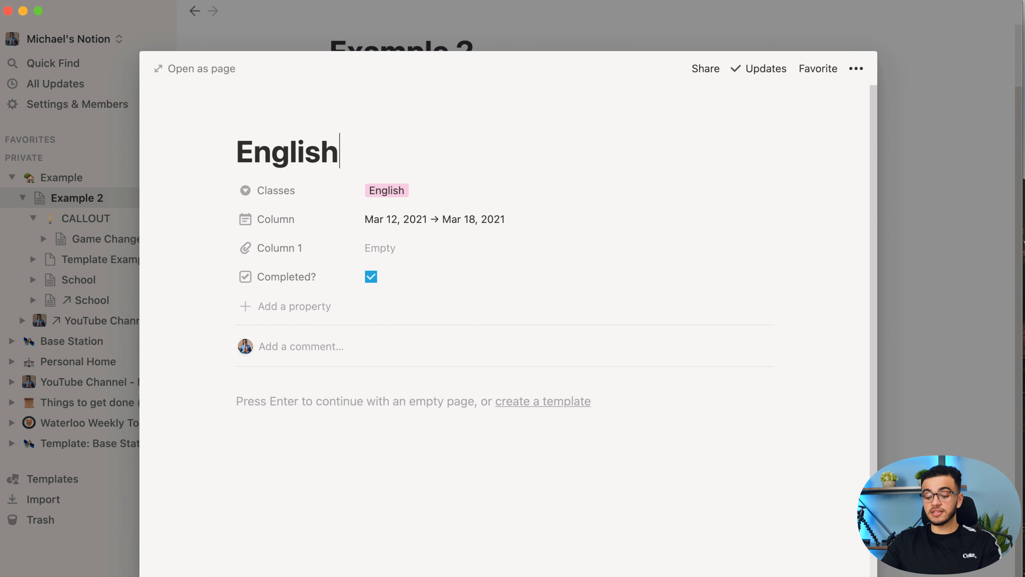
{"action": "type", "text": "Essay"}
{"action": "key", "text": "Return"}
{"action": "left_click", "coordinate": [923, 266]}
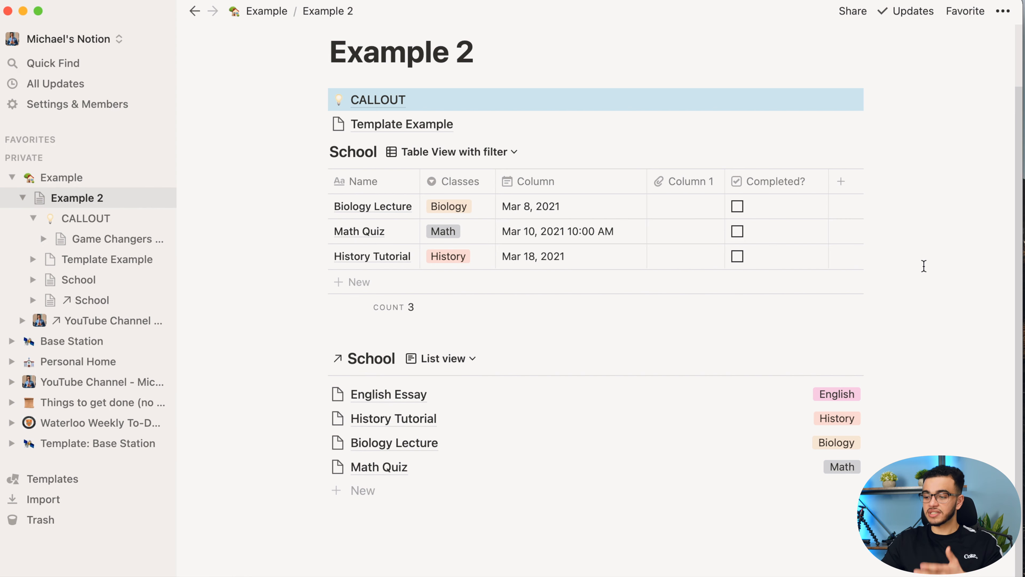
- Create a new template for the School database named Essay, with Classes set to English
{"action": "scroll", "coordinate": [923, 266], "scroll_direction": "up", "scroll_amount": 2}
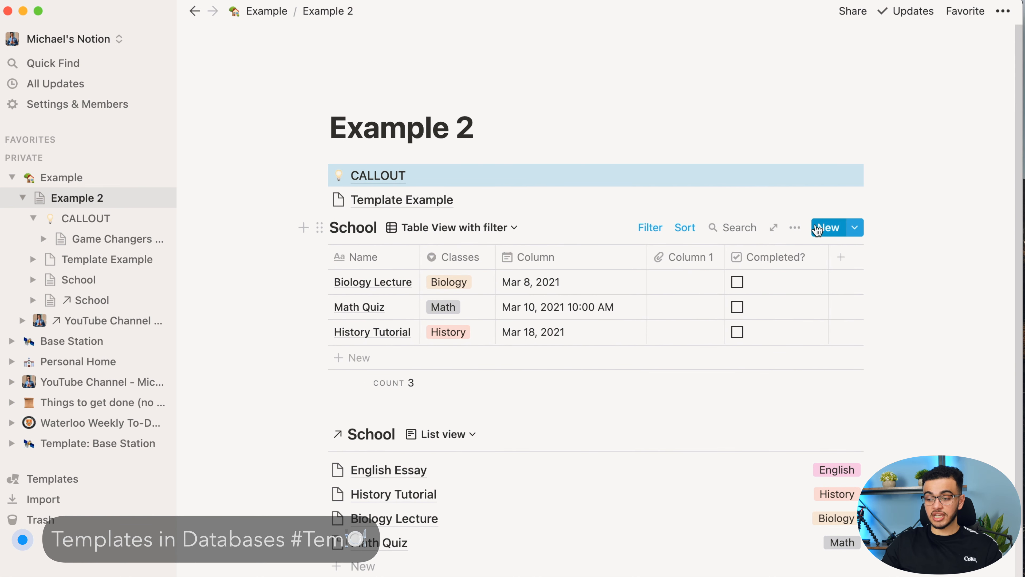
{"action": "left_click", "coordinate": [858, 229]}
{"action": "left_click", "coordinate": [748, 329]}
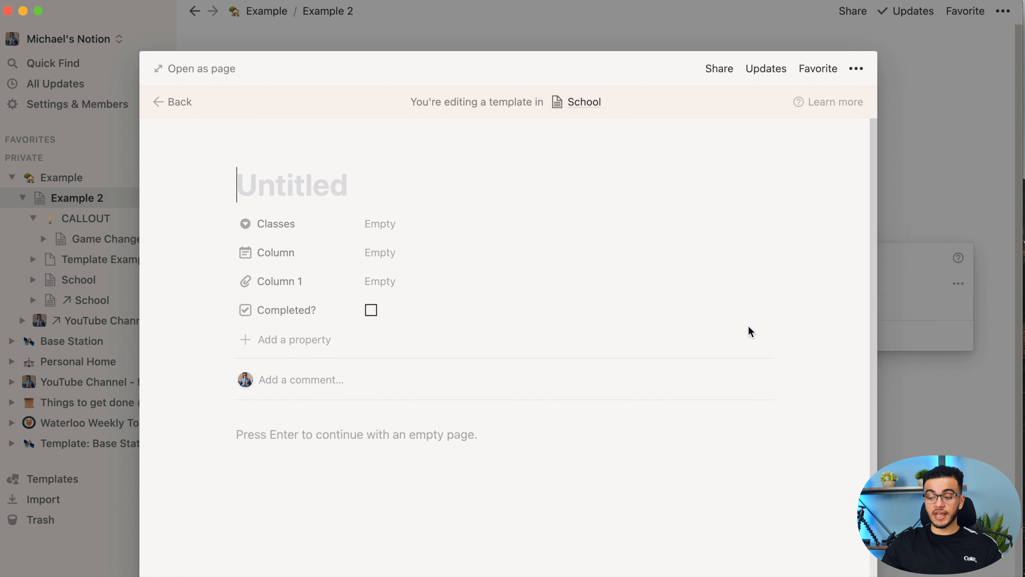
{"action": "type", "text": "Essay"}
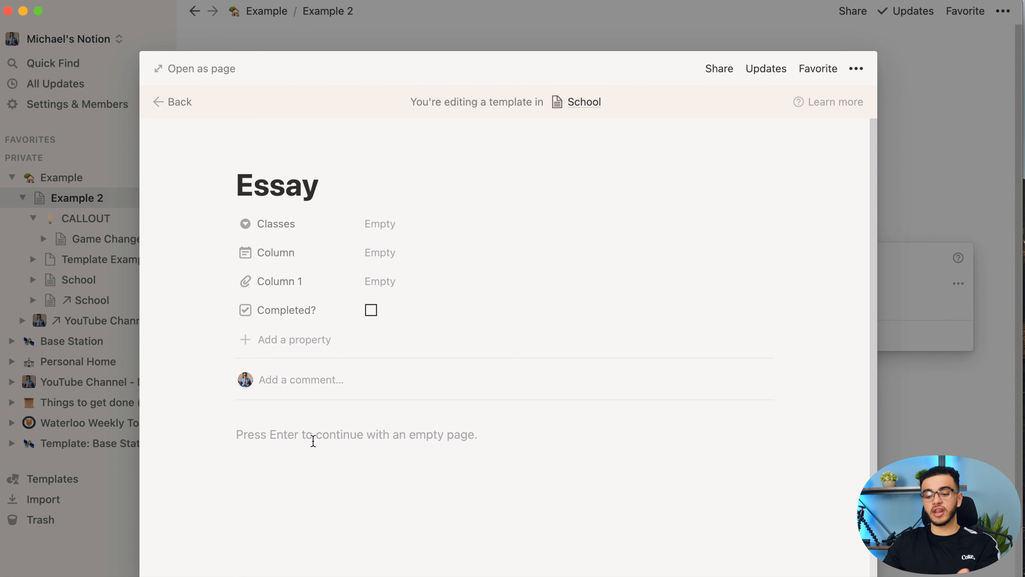
{"action": "left_click", "coordinate": [383, 223]}
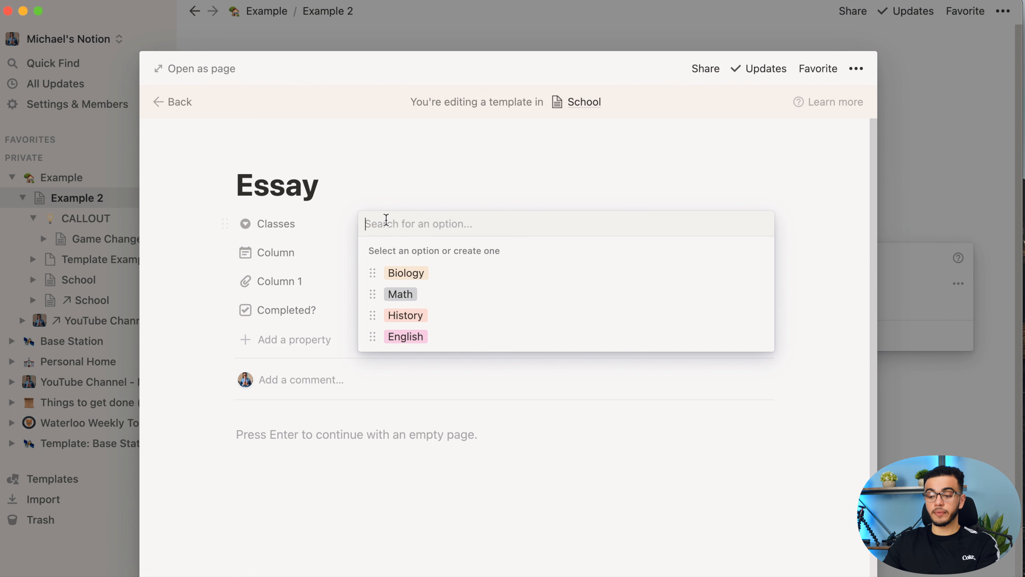
{"action": "left_click", "coordinate": [428, 337]}
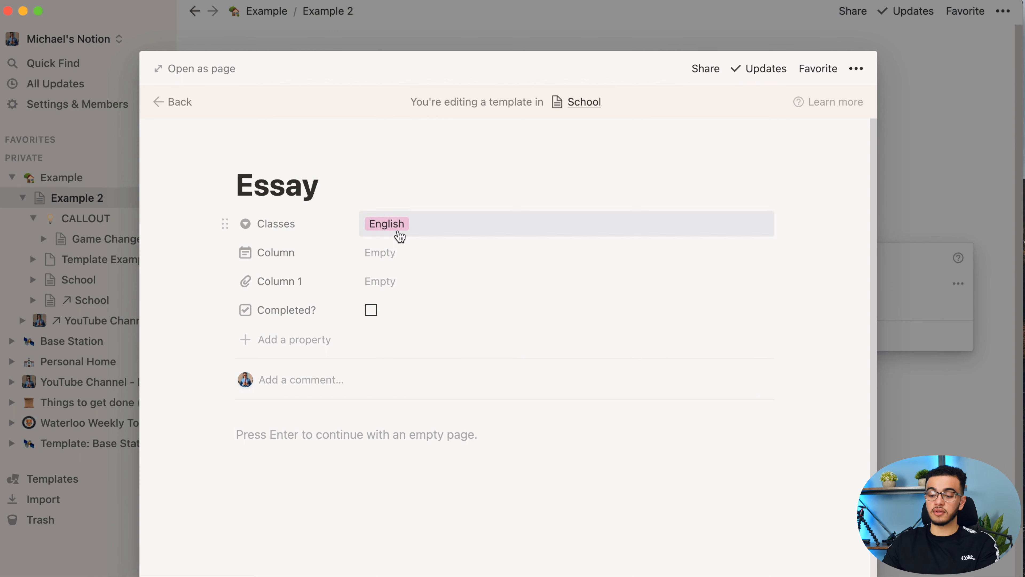
{"action": "left_click", "coordinate": [401, 240]}
{"action": "left_click", "coordinate": [316, 287]}
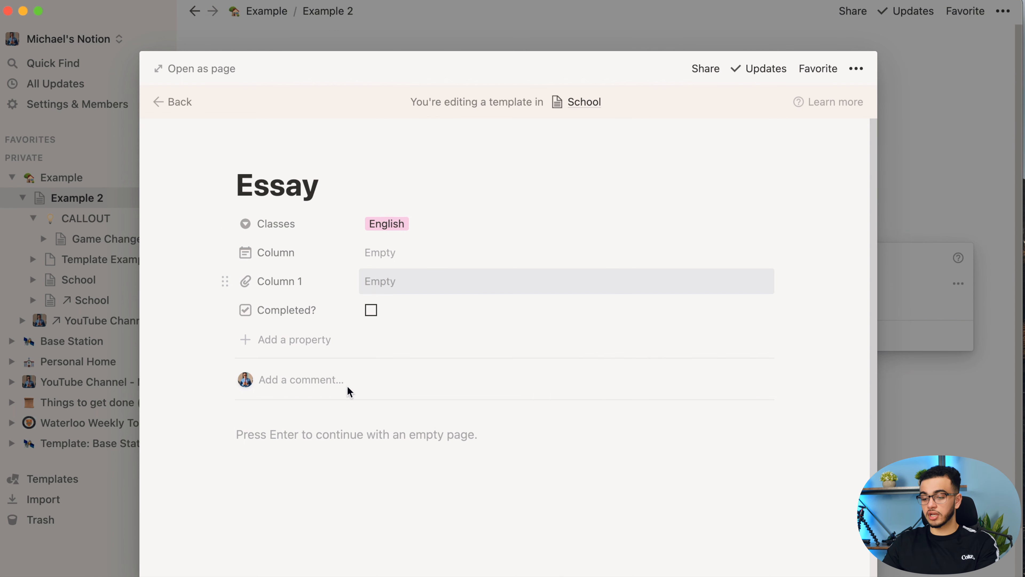
- Add a Heading 1 reading Rubric and a Heading 2 reading Intro to the Essay template's body
{"action": "left_click", "coordinate": [330, 442]}
{"action": "type", "text": "/"}
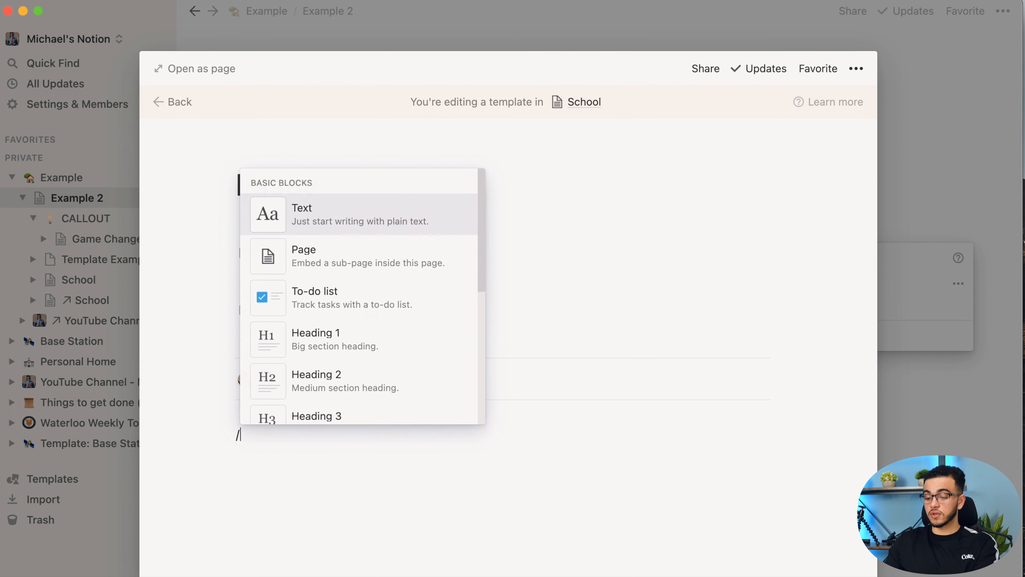
{"action": "left_click", "coordinate": [373, 336]}
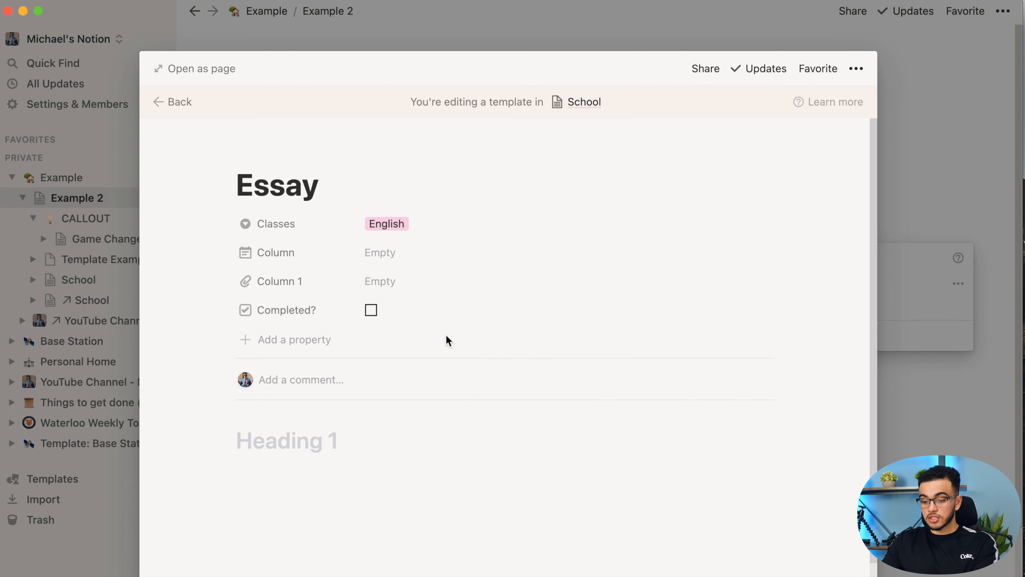
{"action": "type", "text": "Rubric"}
{"action": "key", "text": "Return"}
{"action": "type", "text": "/h2"}
{"action": "key", "text": "Return"}
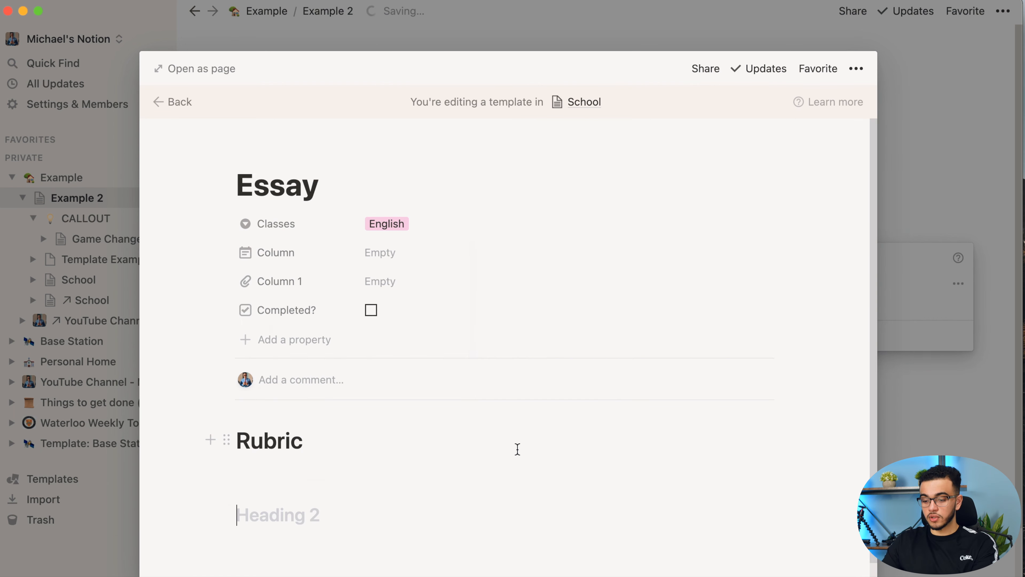
{"action": "type", "text": "Intro"}
- Add a Heading 1 reading Body Paragraphs below the Intro heading in the template
{"action": "key", "text": "Return"}
{"action": "type", "text": "/"}
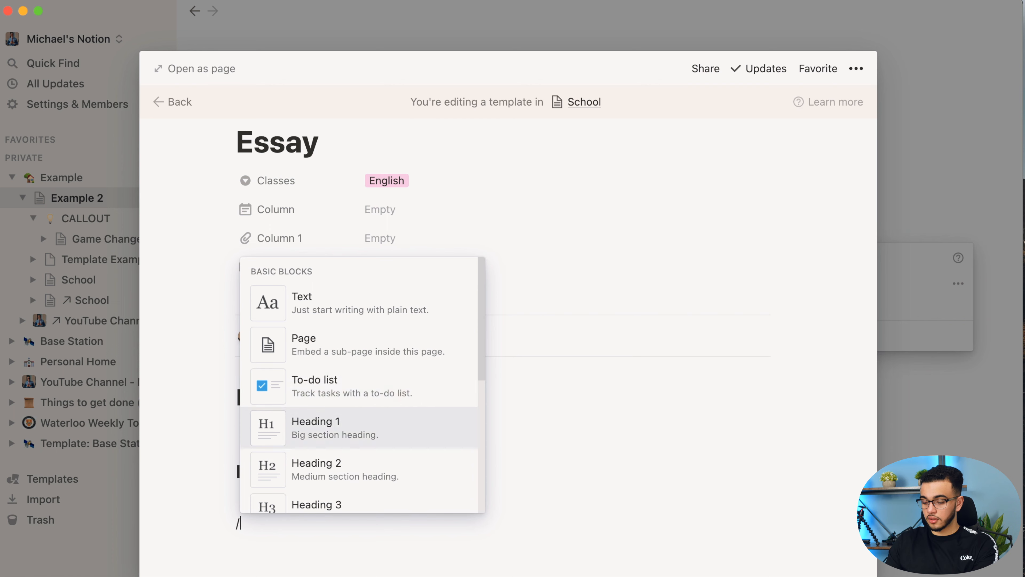
{"action": "type", "text": "h1"}
{"action": "key", "text": "Return"}
{"action": "type", "text": "Body Paragrapo"}
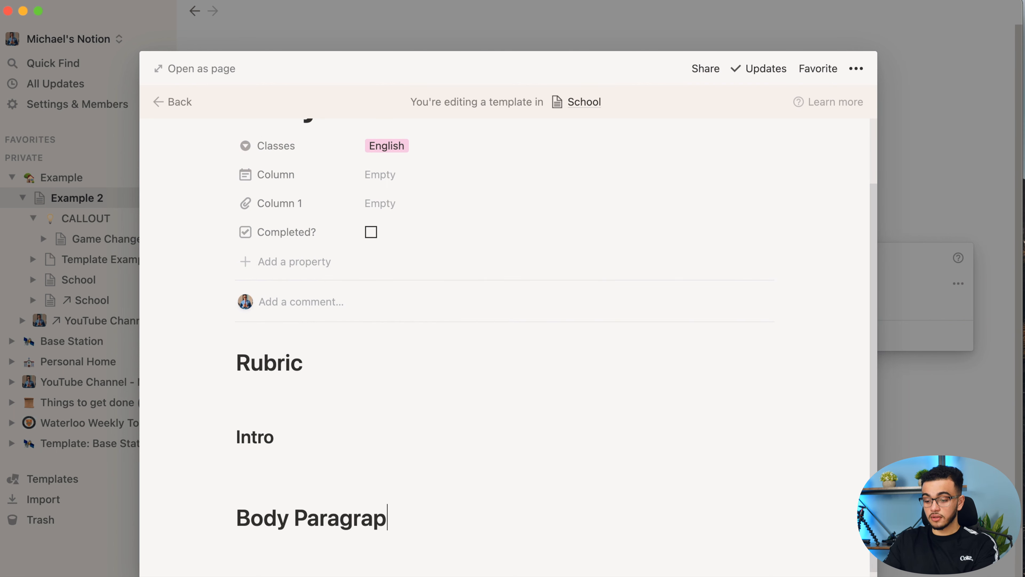
{"action": "key", "text": "BackSpace"}
{"action": "type", "text": "hs"}
- Add a Heading 1 reading Outro at the end of the template and return to the Example 2 page
{"action": "key", "text": "Return"}
{"action": "type", "text": "/"}
{"action": "key", "text": "Down"}
{"action": "key", "text": "Down"}
{"action": "key", "text": "Down"}
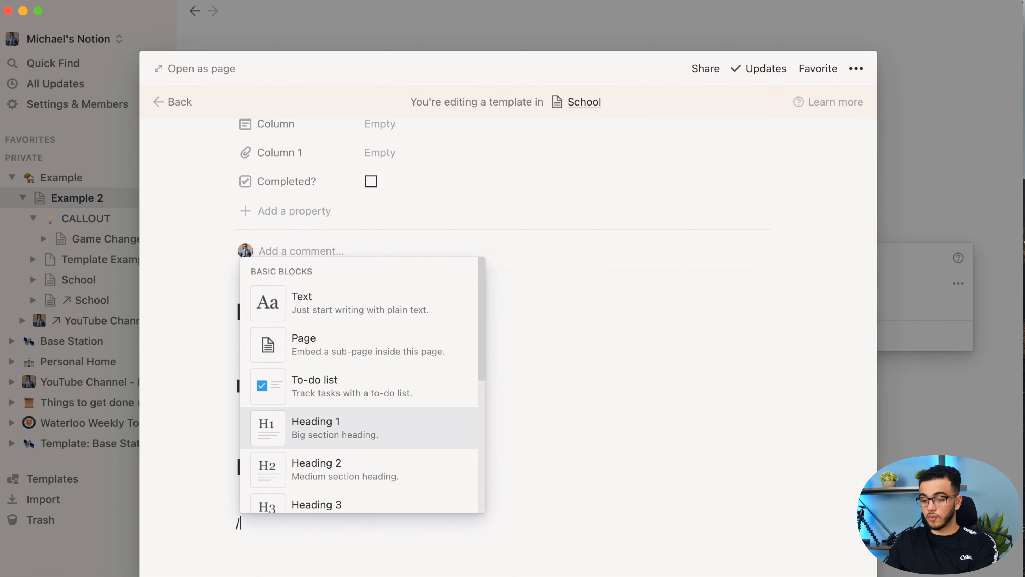
{"action": "key", "text": "Return"}
{"action": "type", "text": "Outro"}
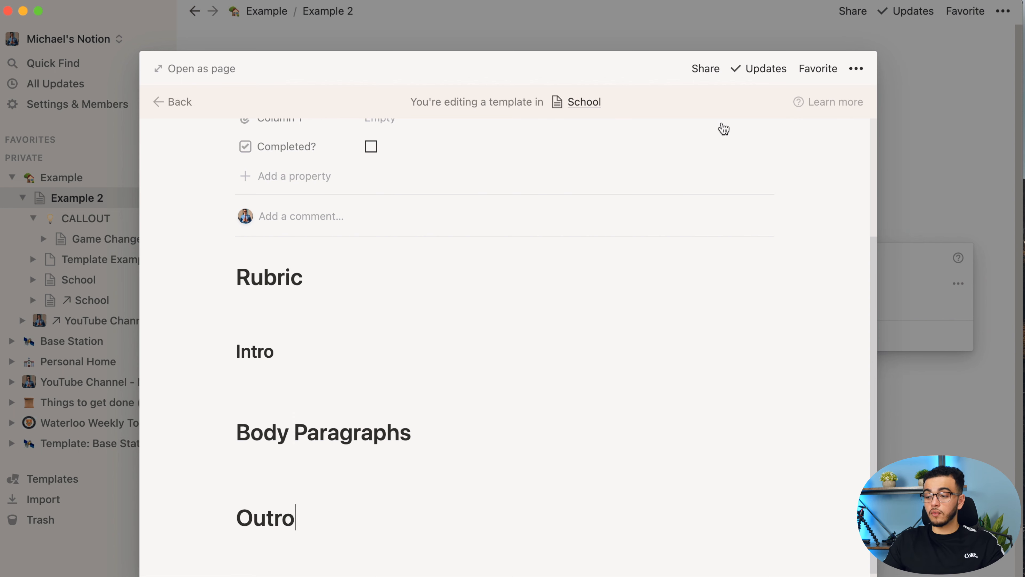
{"action": "left_click", "coordinate": [183, 113]}
{"action": "left_click", "coordinate": [607, 268]}
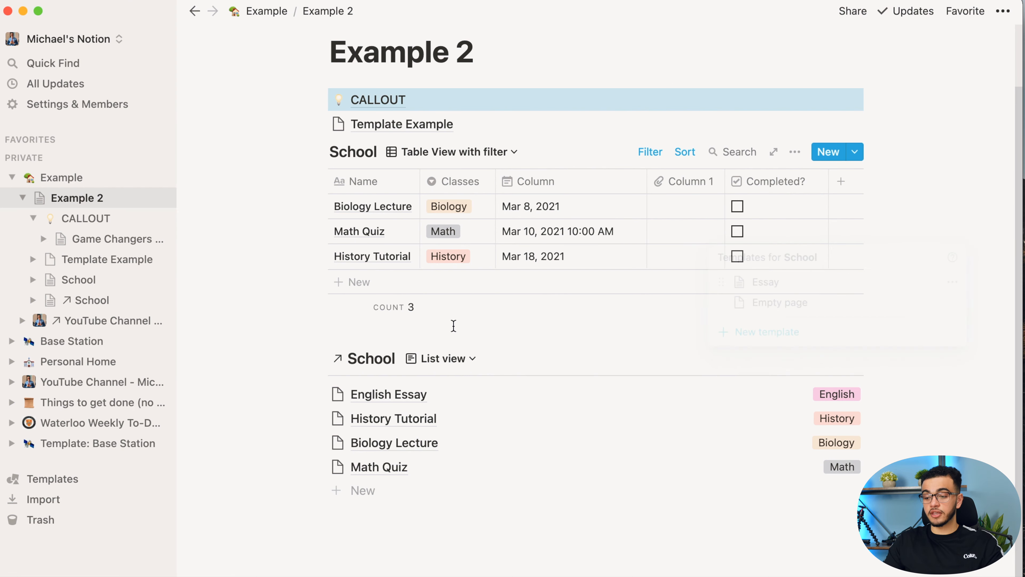
- Add an "english essay 2" entry to the School table, apply the Essay template to it and close the entry
{"action": "left_click", "coordinate": [359, 282]}
{"action": "type", "text": "english essay 2"}
{"action": "key", "text": "Return"}
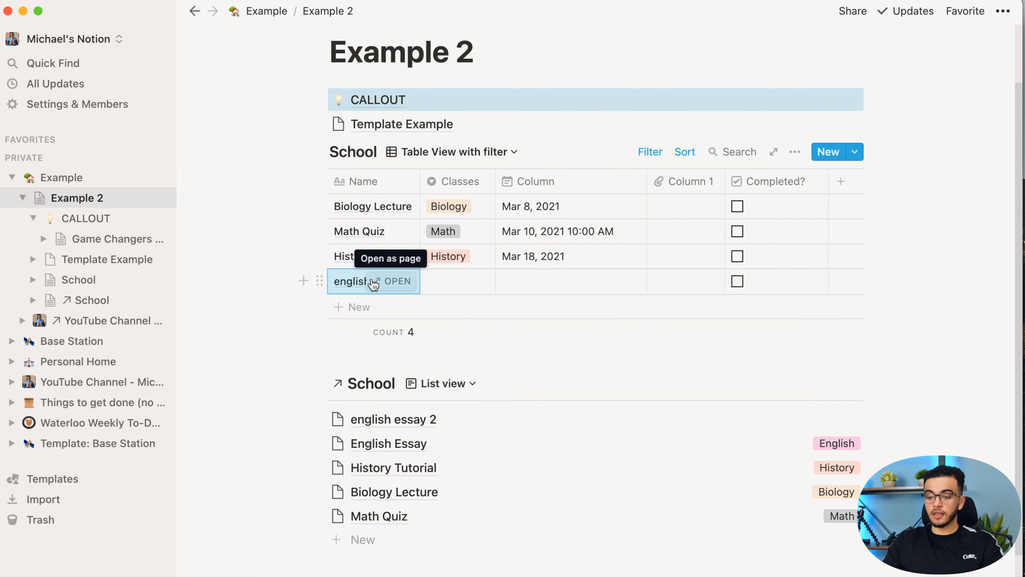
{"action": "left_click", "coordinate": [401, 278]}
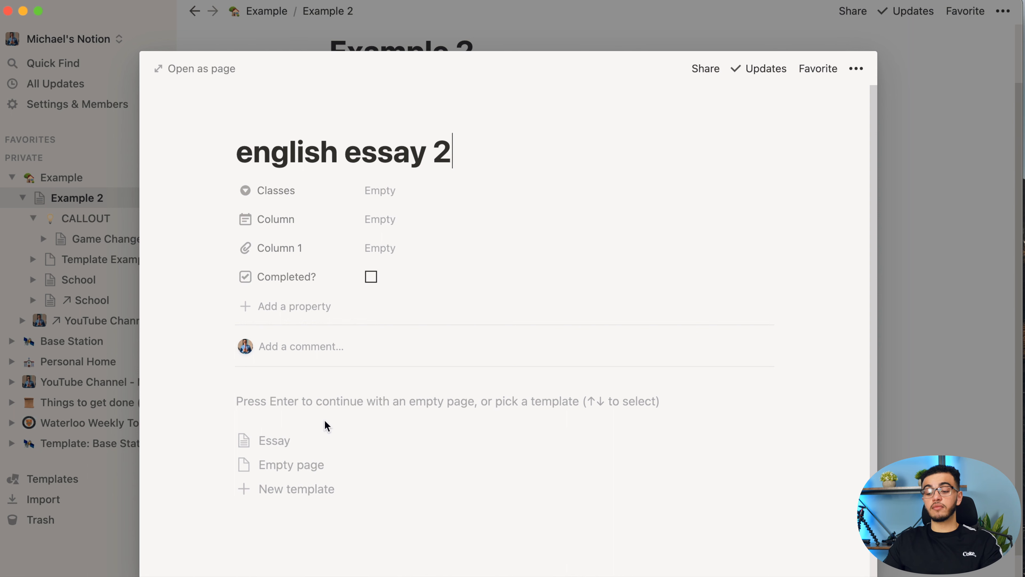
{"action": "left_click", "coordinate": [269, 439]}
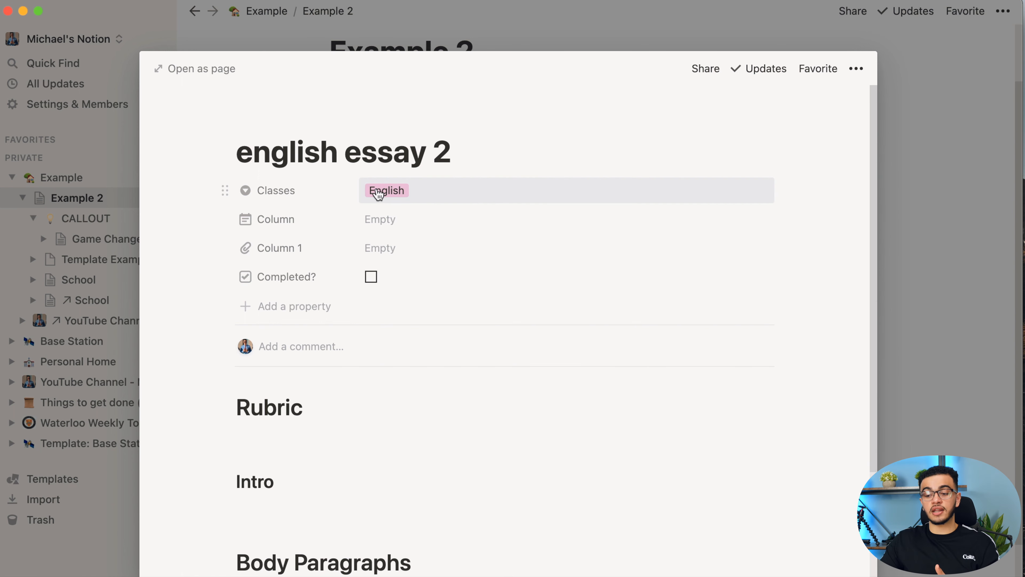
{"action": "scroll", "coordinate": [290, 490], "scroll_direction": "down", "scroll_amount": 5}
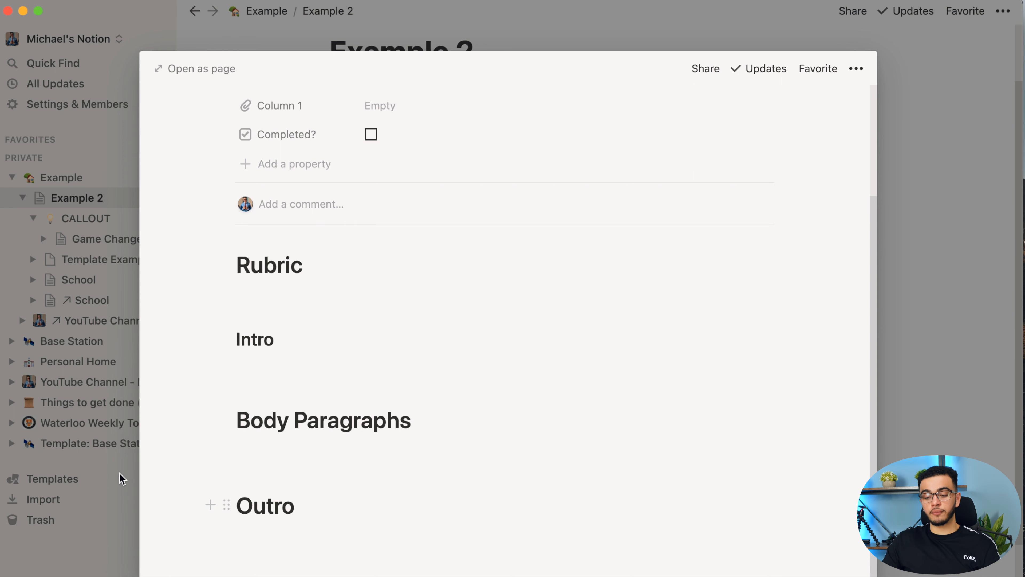
{"action": "left_click", "coordinate": [971, 239]}
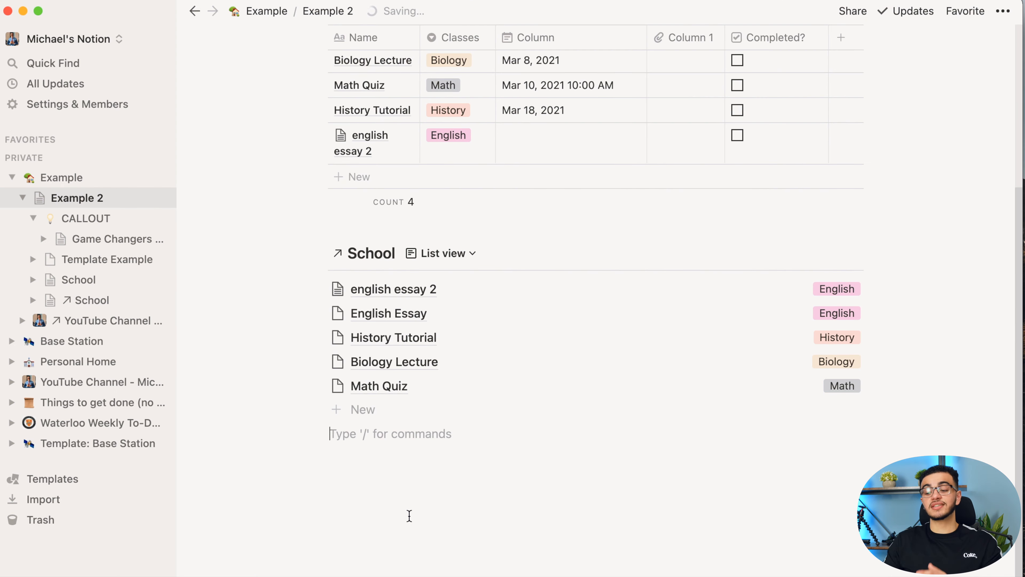
{"action": "scroll", "coordinate": [392, 379], "scroll_direction": "up", "scroll_amount": 4}
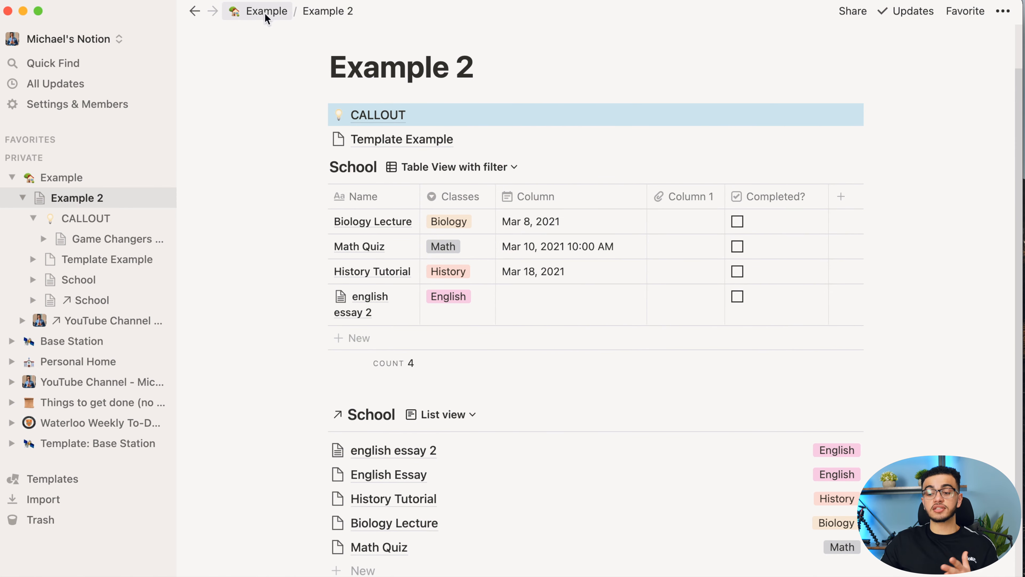
{"action": "left_click", "coordinate": [325, 11]}
{"action": "key", "text": "Escape"}
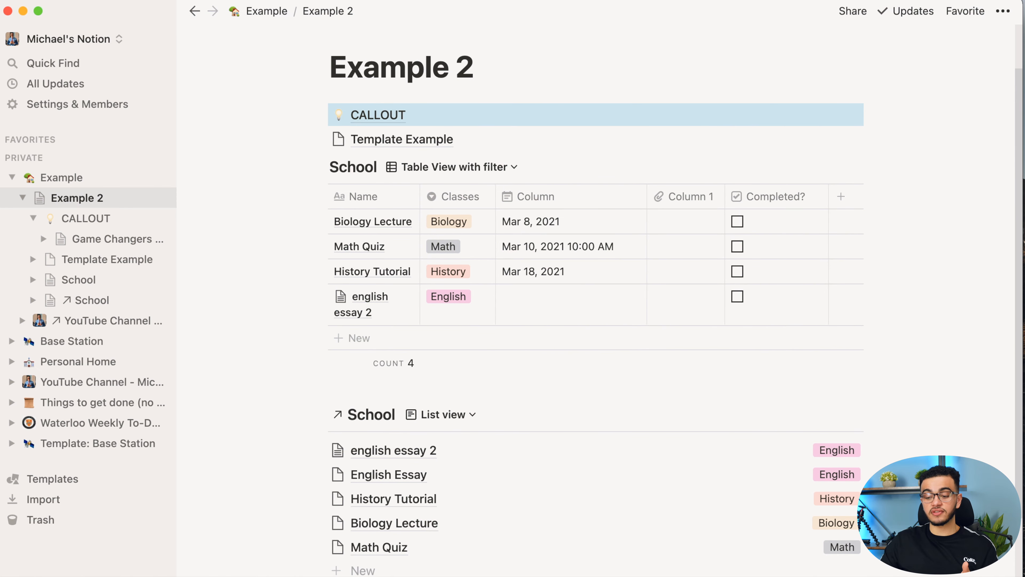
- Insert a new subpage below the linked School list and preview the Class Notes and Course Schedule templates from its template gallery
{"action": "left_click", "coordinate": [333, 574]}
{"action": "type", "text": "/"}
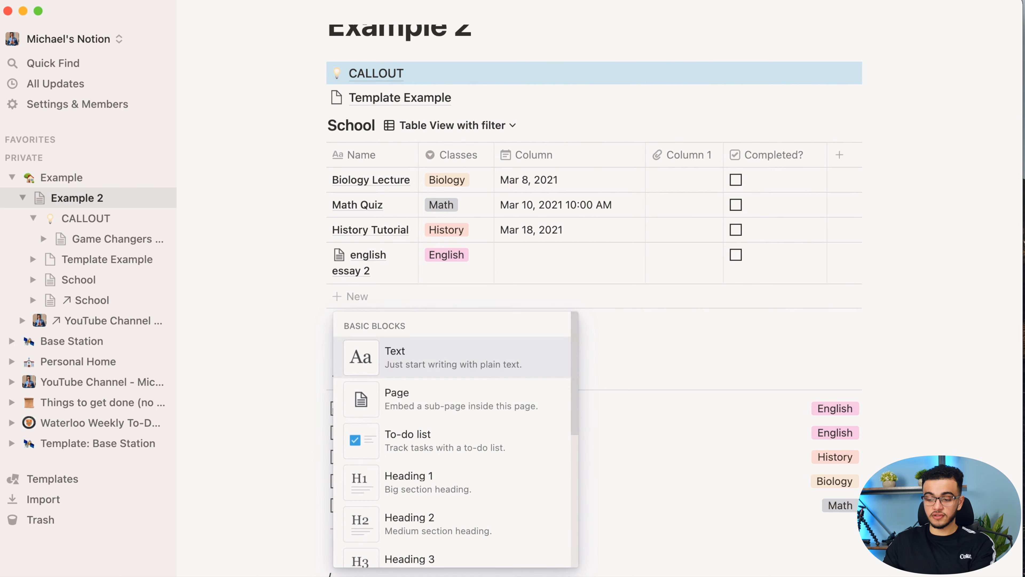
{"action": "key", "text": "Down"}
{"action": "key", "text": "Return"}
{"action": "left_click", "coordinate": [400, 264]}
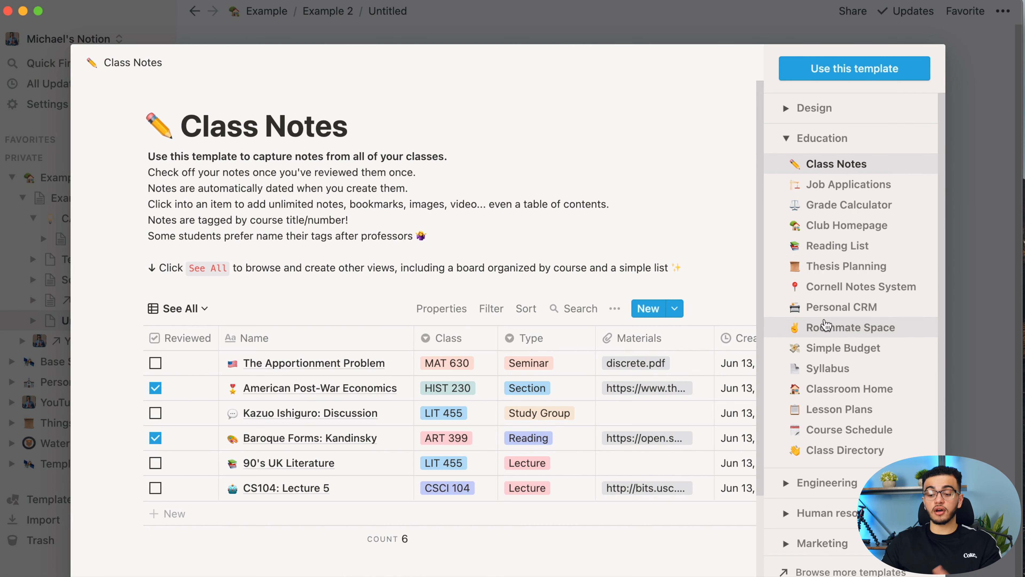
{"action": "left_click", "coordinate": [884, 433]}
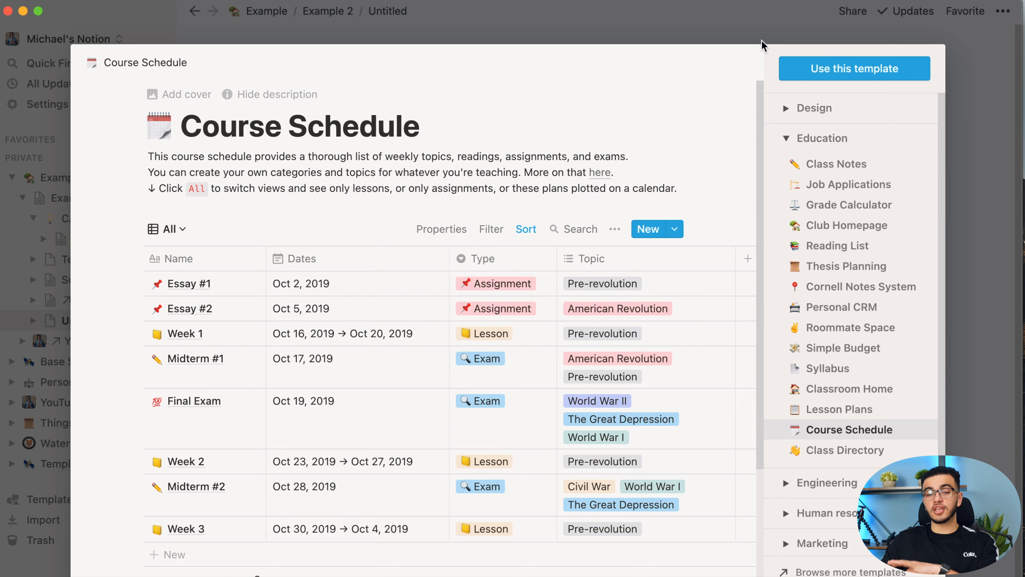
{"action": "left_click", "coordinate": [652, 21]}
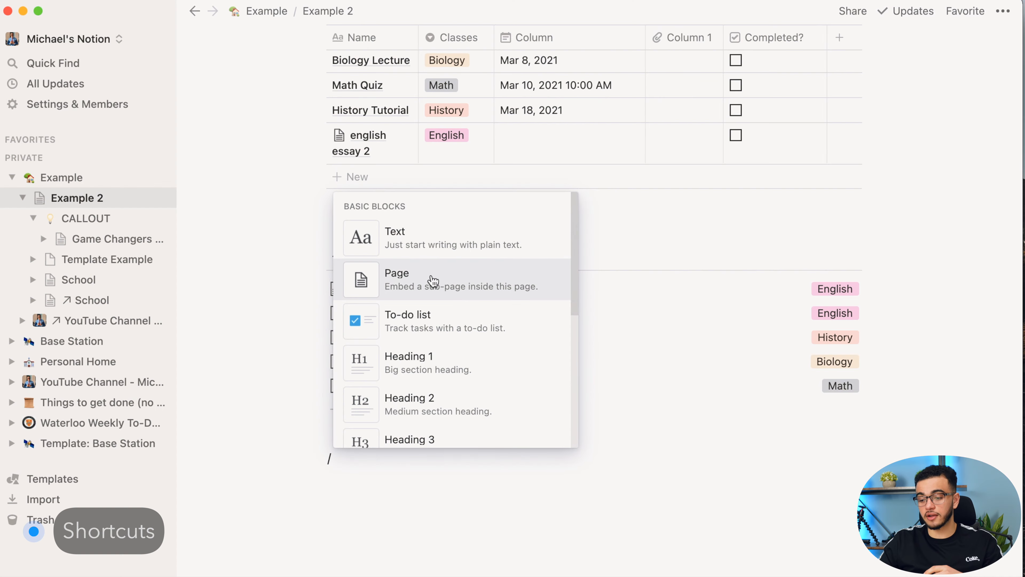
- Insert a subpage titled Shortcuts at the end of Example 2 and start its empty body
{"action": "left_click", "coordinate": [433, 280]}
{"action": "type", "text": "Sh"}
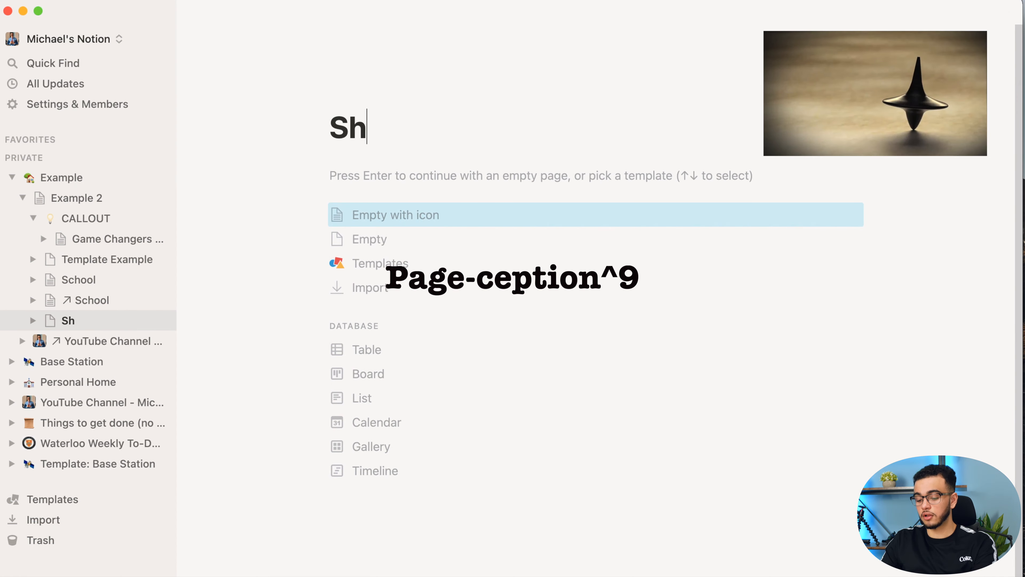
{"action": "type", "text": "ortcuts"}
{"action": "key", "text": "Return"}
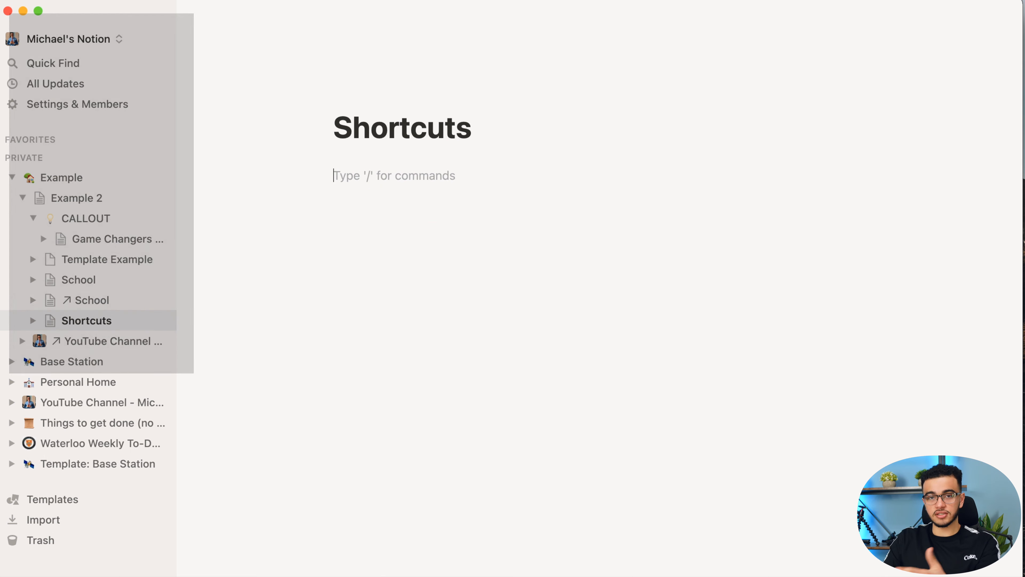
- Insert a divider directly below the Shortcuts page title
{"action": "type", "text": "/"}
{"action": "key", "text": "BackSpace"}
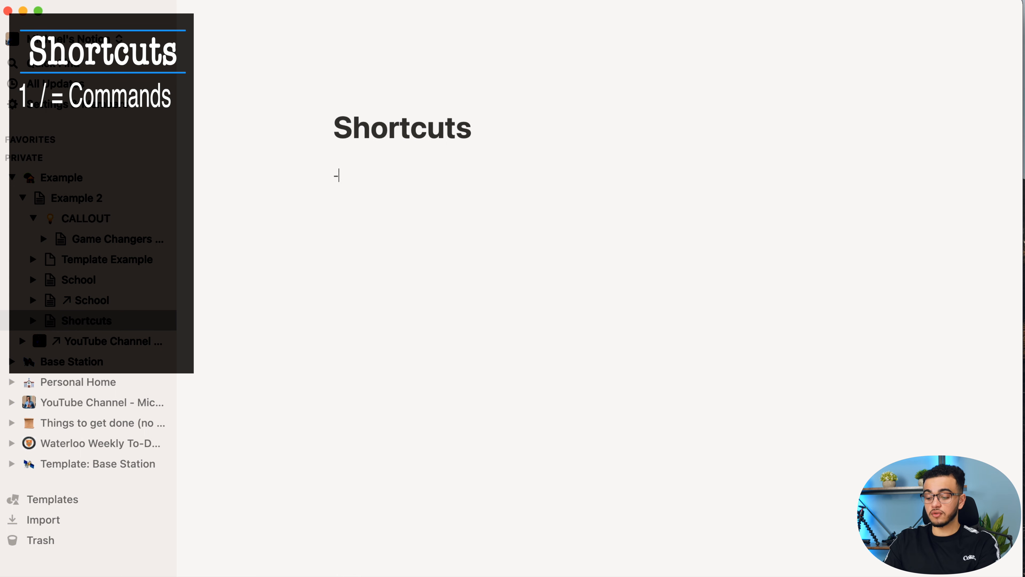
{"action": "key", "text": "BackSpace"}
{"action": "type", "text": "---"}
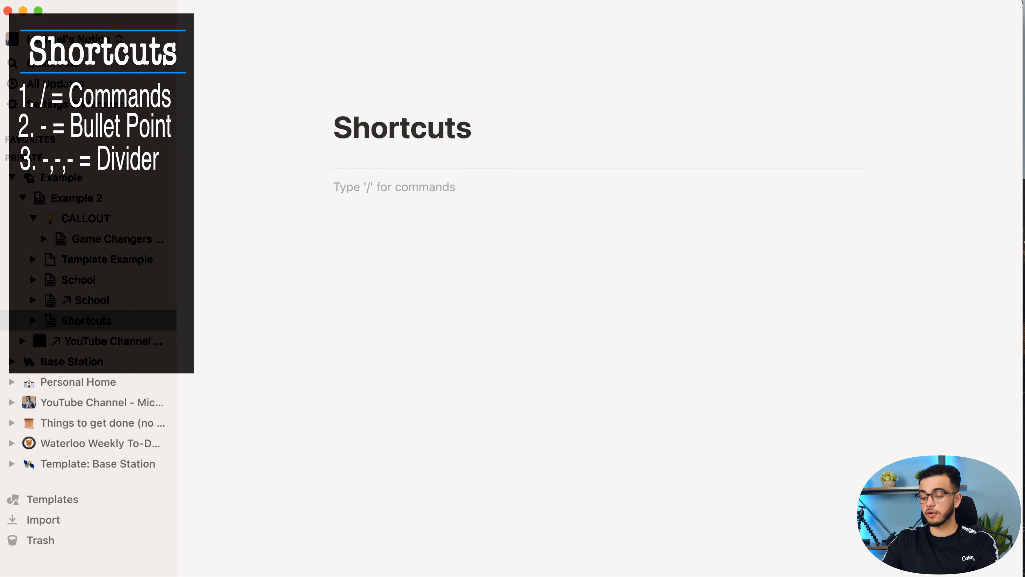
- Insert an empty toggle list block beneath the divider, leaving a blank line above it
{"action": "key", "text": "Return"}
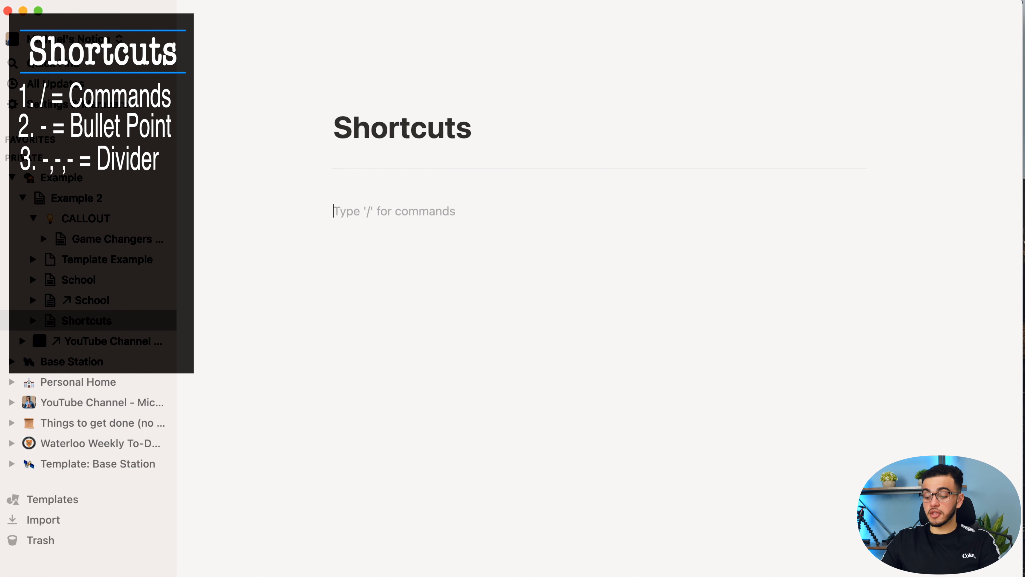
{"action": "type", "text": ">"}
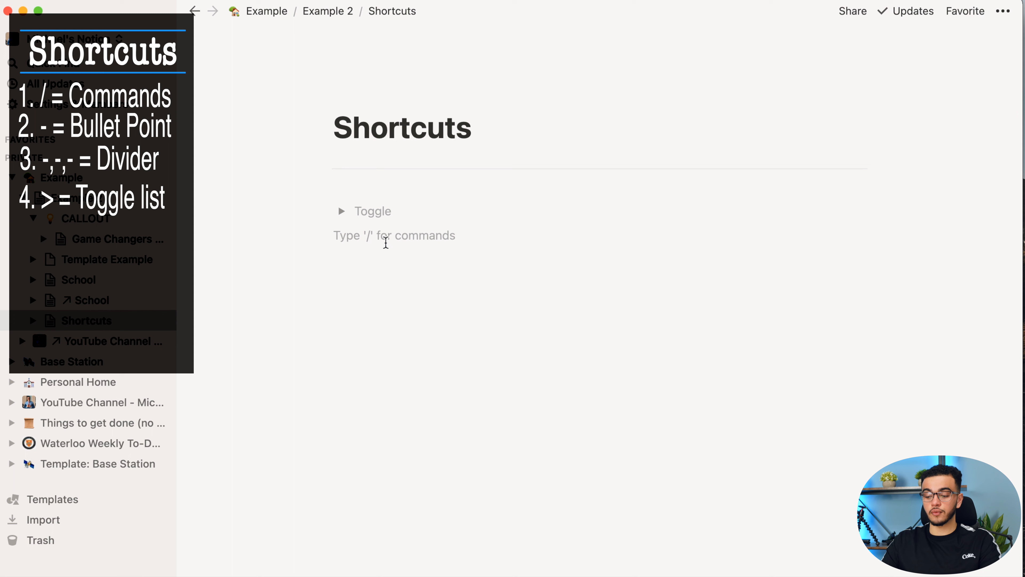
{"action": "key", "text": "Return"}
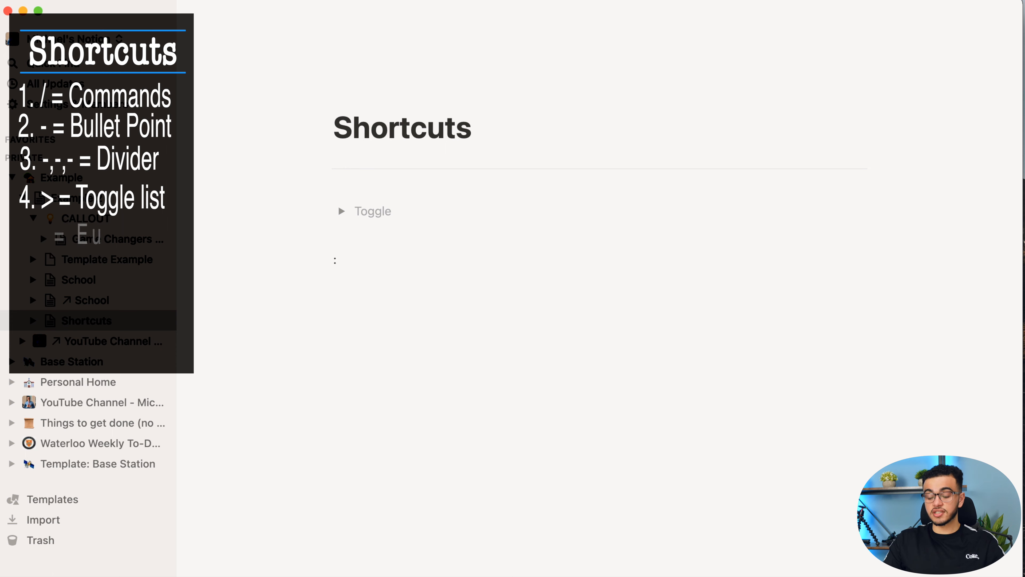
- Insert a green apple emoji and a school emoji on two consecutive lines below the toggle
{"action": "type", "text": ":apple"}
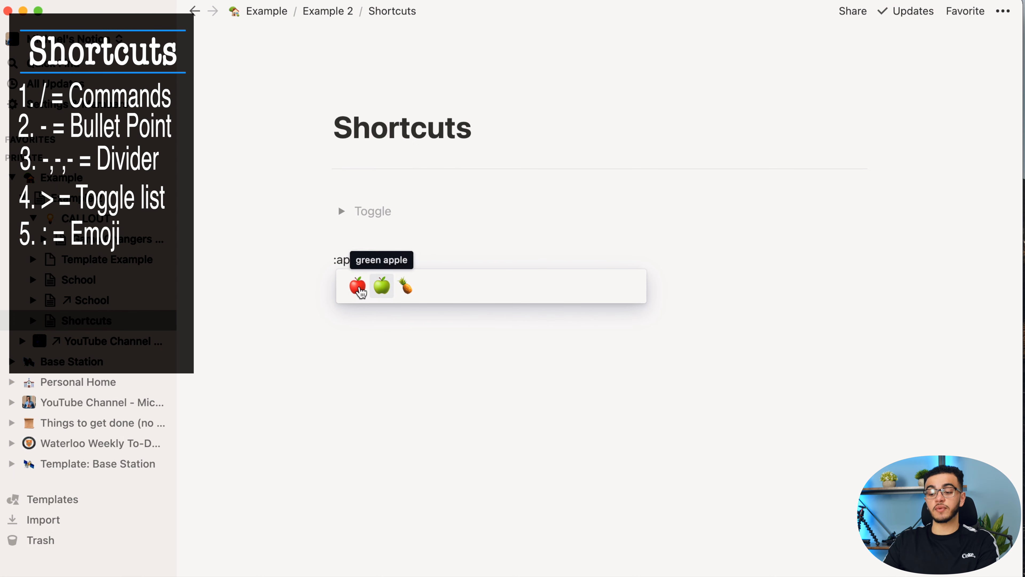
{"action": "key", "text": "Return"}
{"action": "key", "text": "Return"}
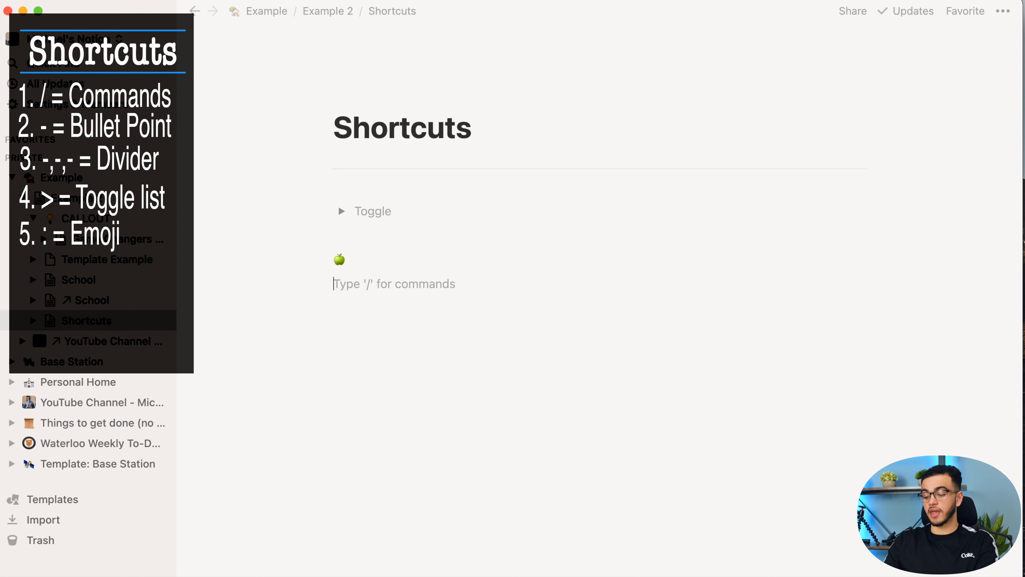
{"action": "type", "text": ":"}
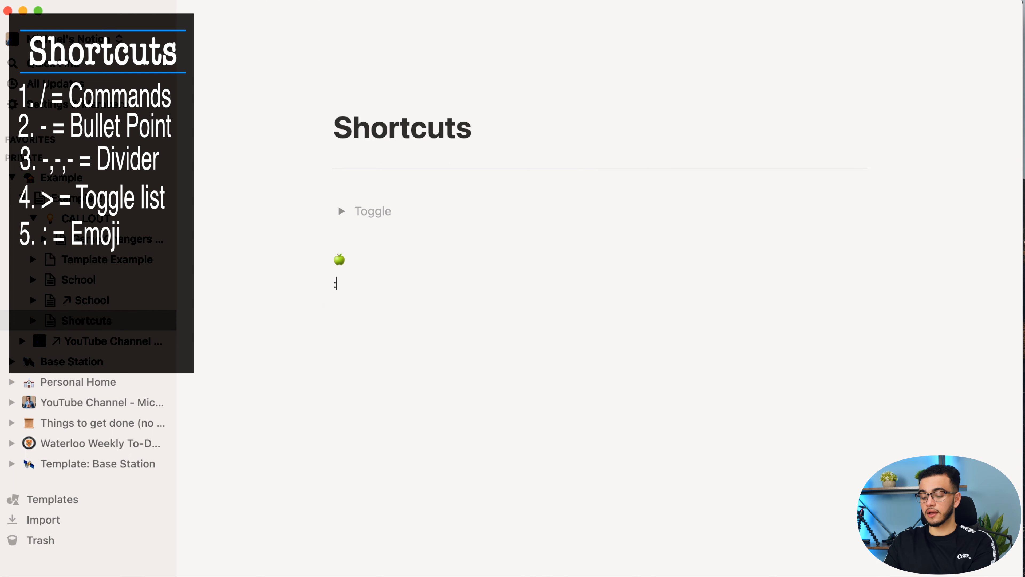
{"action": "type", "text": "schoo"}
{"action": "key", "text": "Return"}
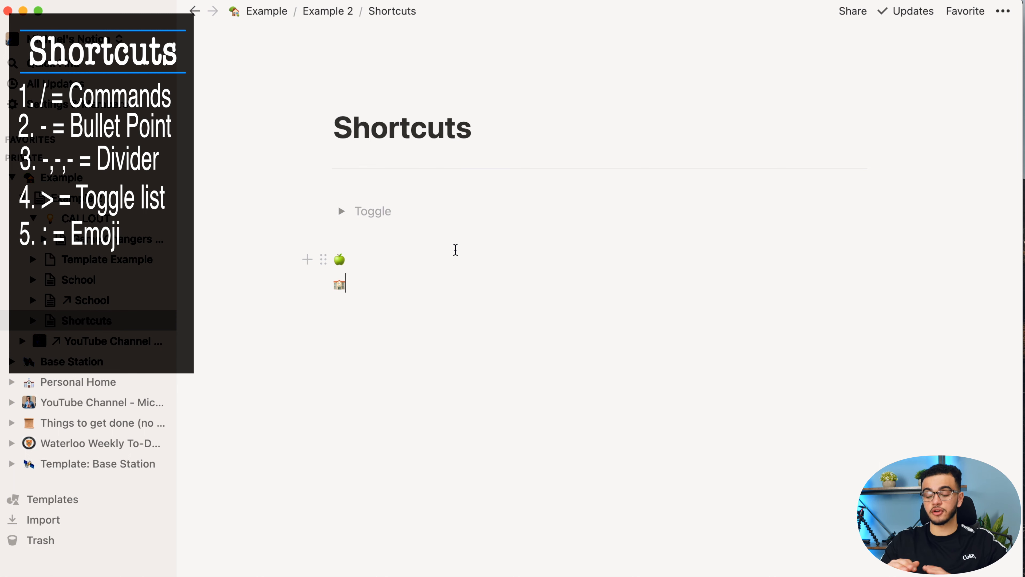
- Add a Heading 1 reading "Monday" below the emojis, separated by a blank line
{"action": "key", "text": "Return"}
{"action": "key", "text": "Return"}
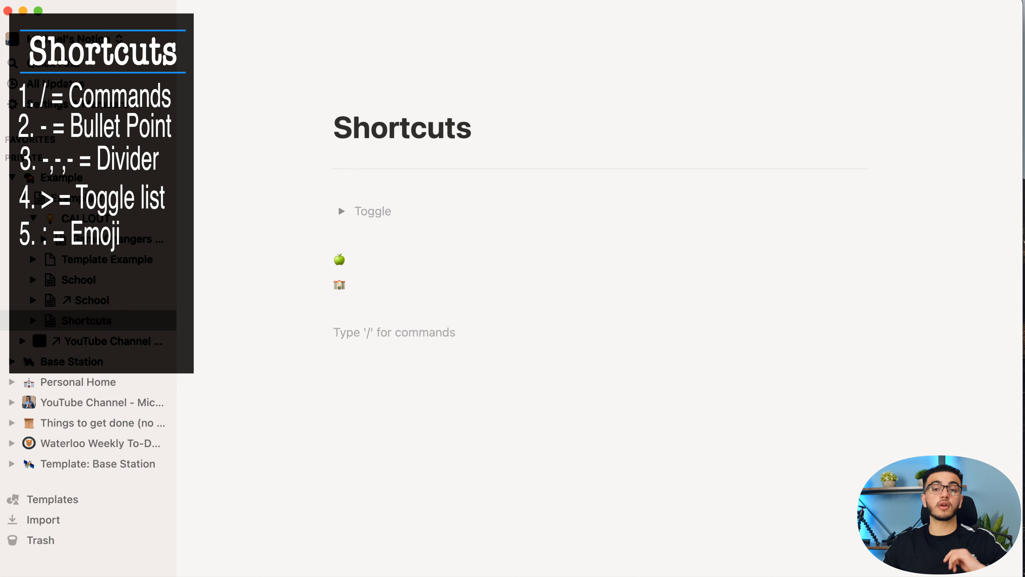
{"action": "type", "text": "#"}
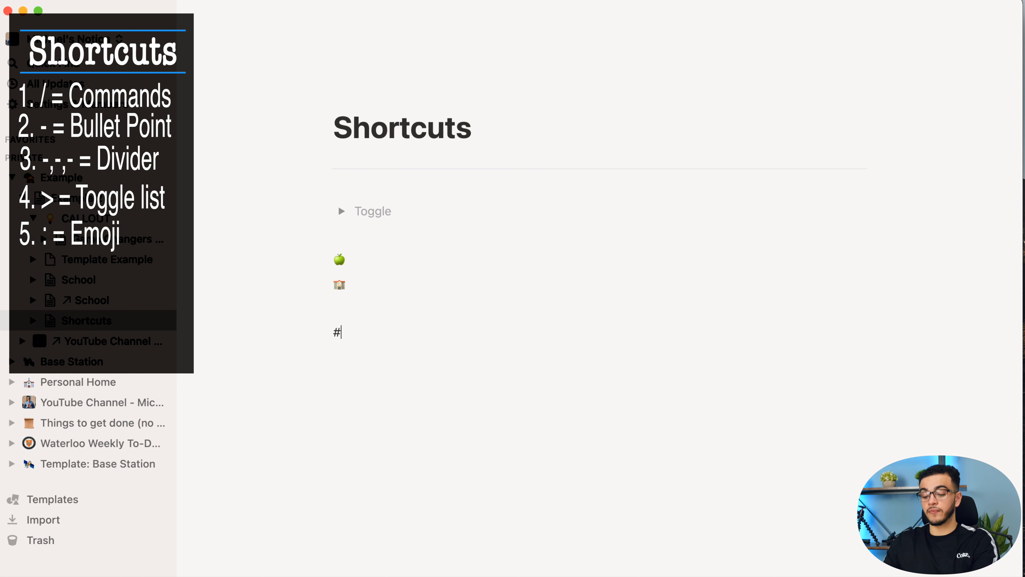
{"action": "type", "text": " wqiehf"}
{"action": "key", "text": "BackSpace"}
{"action": "key", "text": "BackSpace"}
{"action": "key", "text": "BackSpace"}
{"action": "key", "text": "BackSpace"}
{"action": "key", "text": "BackSpace"}
{"action": "key", "text": "BackSpace"}
{"action": "type", "text": "Monday"}
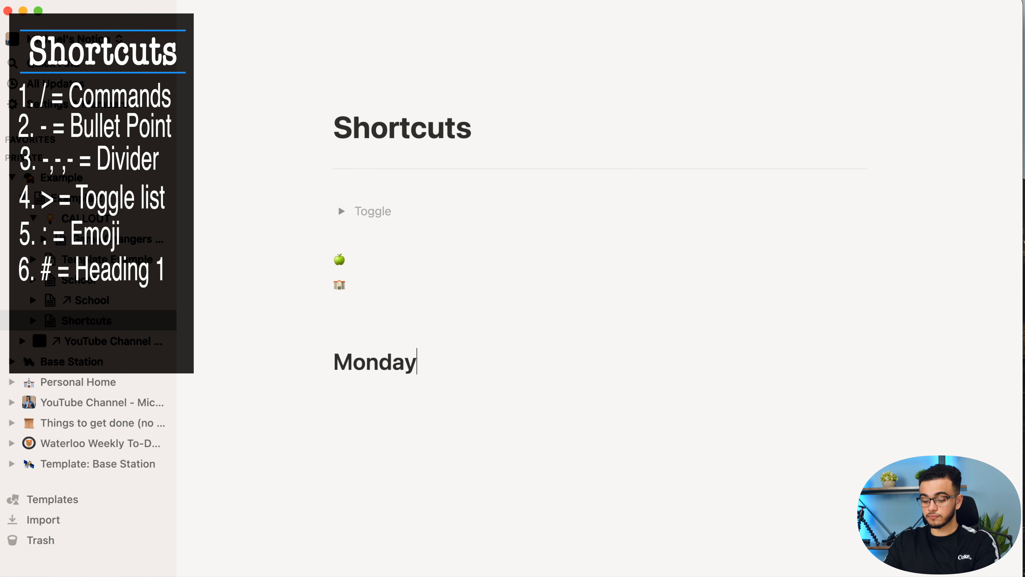
- Add a Heading 2 reading "Tuesday" below the Monday heading, separated by a blank line
{"action": "key", "text": "Return"}
{"action": "key", "text": "Return"}
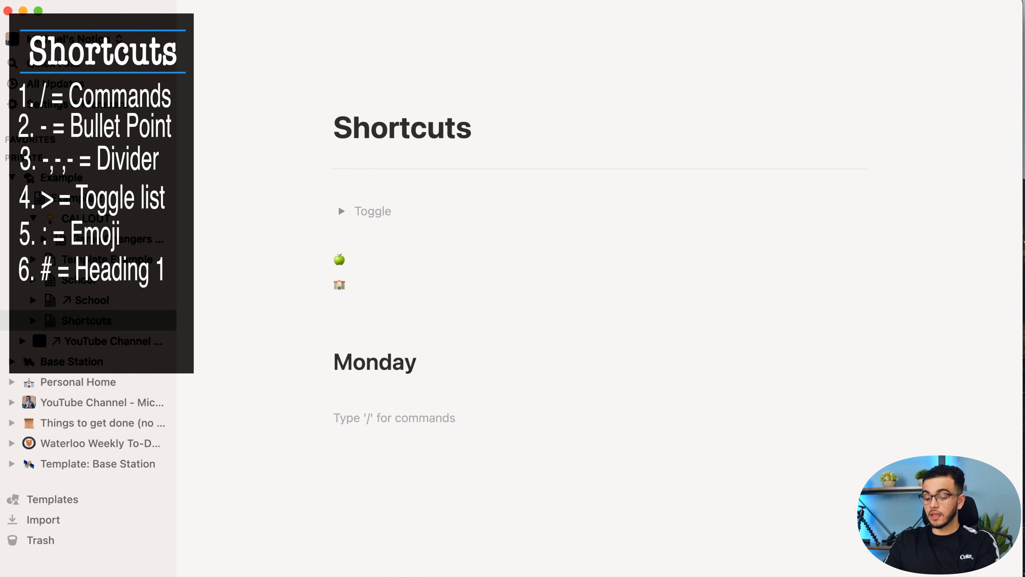
{"action": "type", "text": "##"}
{"action": "key", "text": "space"}
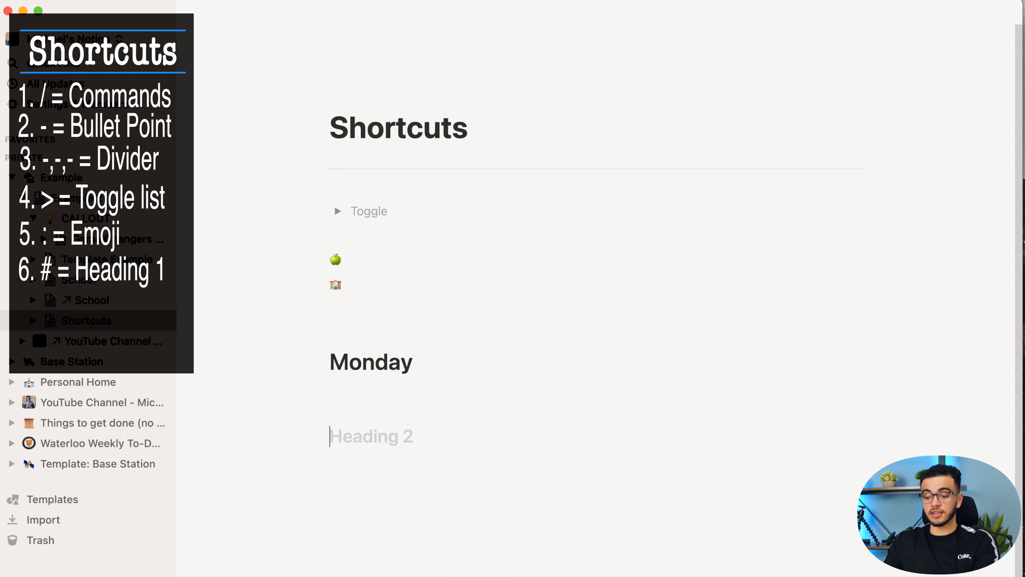
{"action": "type", "text": "Tuesday"}
- Add a Heading 3 reading "Wednesday" below the Tuesday heading, separated by a blank line
{"action": "key", "text": "Return"}
{"action": "key", "text": "Return"}
{"action": "type", "text": "##"}
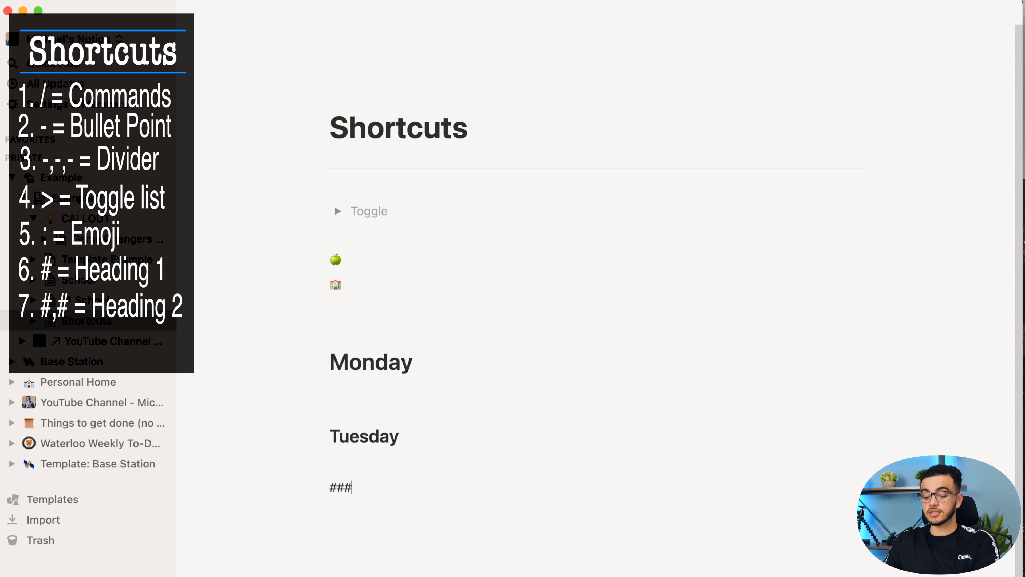
{"action": "type", "text": "#"}
{"action": "key", "text": "space"}
{"action": "type", "text": "Wednesday"}
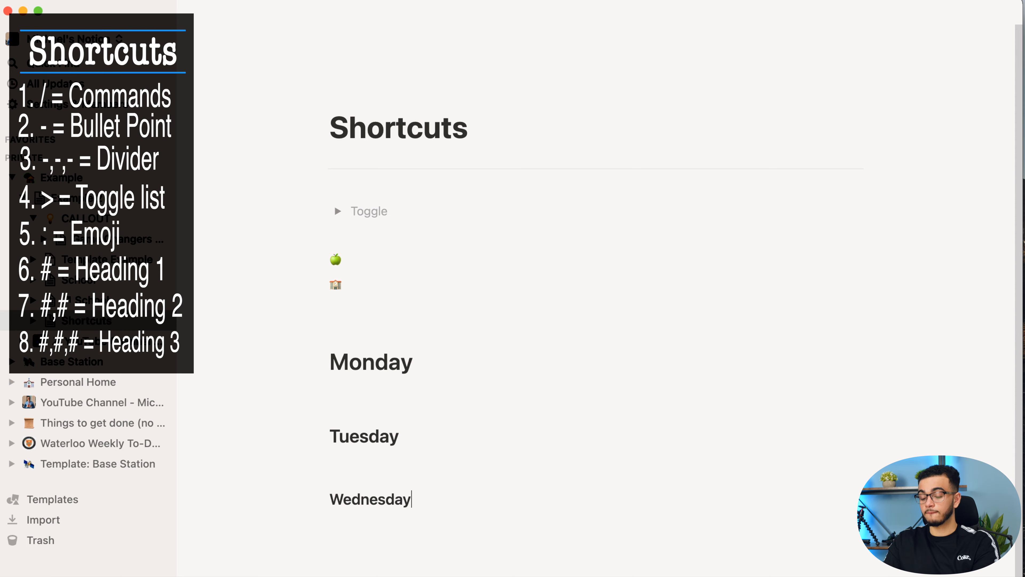
- Arrange the Monday, Tuesday and Wednesday headings side by side in three columns
{"action": "left_click", "coordinate": [409, 391]}
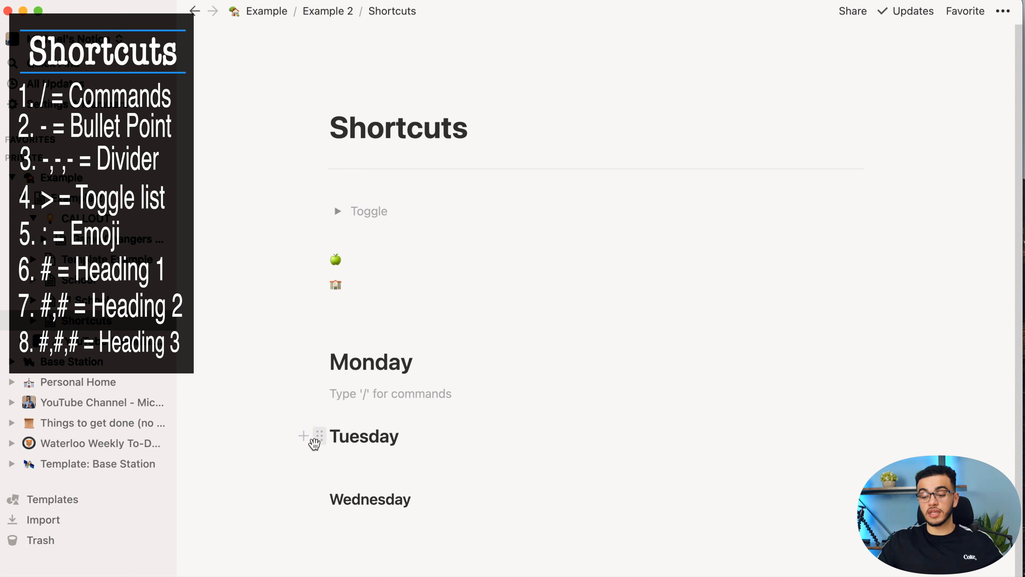
{"action": "left_click_drag", "start_coordinate": [318, 436], "coordinate": [906, 373]}
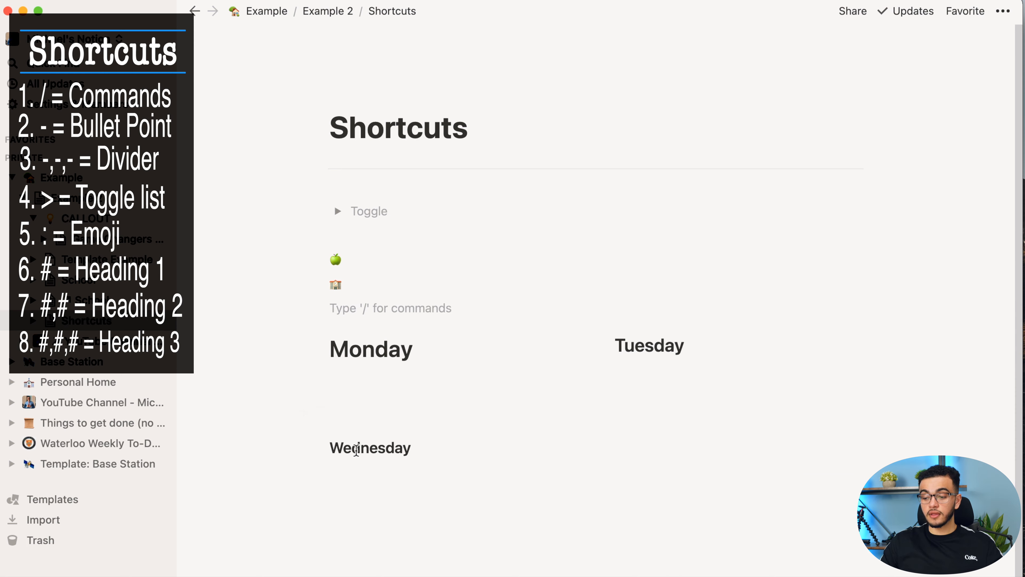
{"action": "left_click_drag", "start_coordinate": [317, 445], "coordinate": [889, 345]}
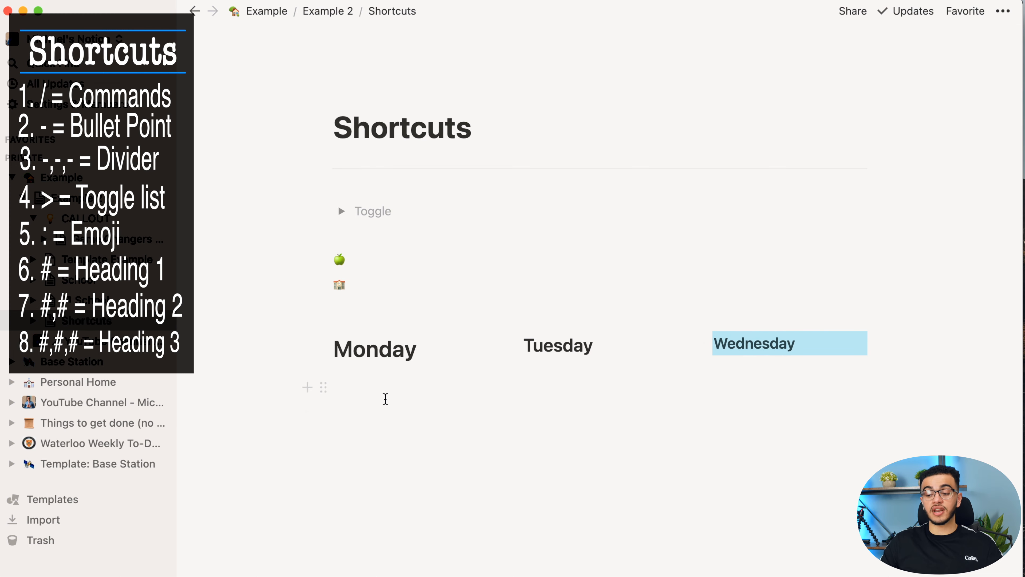
- Insert an empty to-do list item under the Monday heading
{"action": "left_click", "coordinate": [385, 397]}
{"action": "type", "text": "/"}
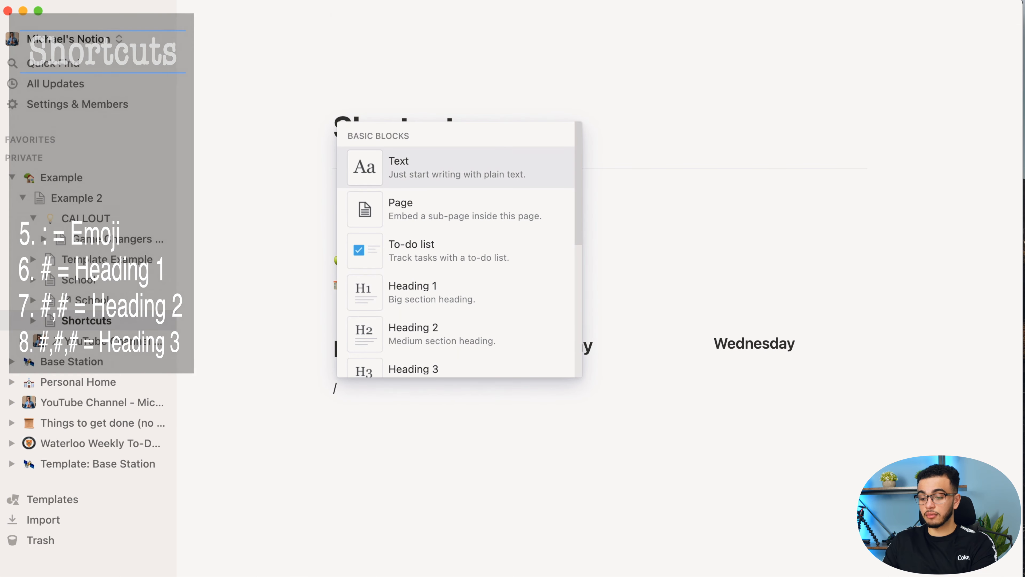
{"action": "key", "text": "Down"}
{"action": "key", "text": "Down"}
{"action": "key", "text": "Down"}
{"action": "key", "text": "Up"}
{"action": "key", "text": "Return"}
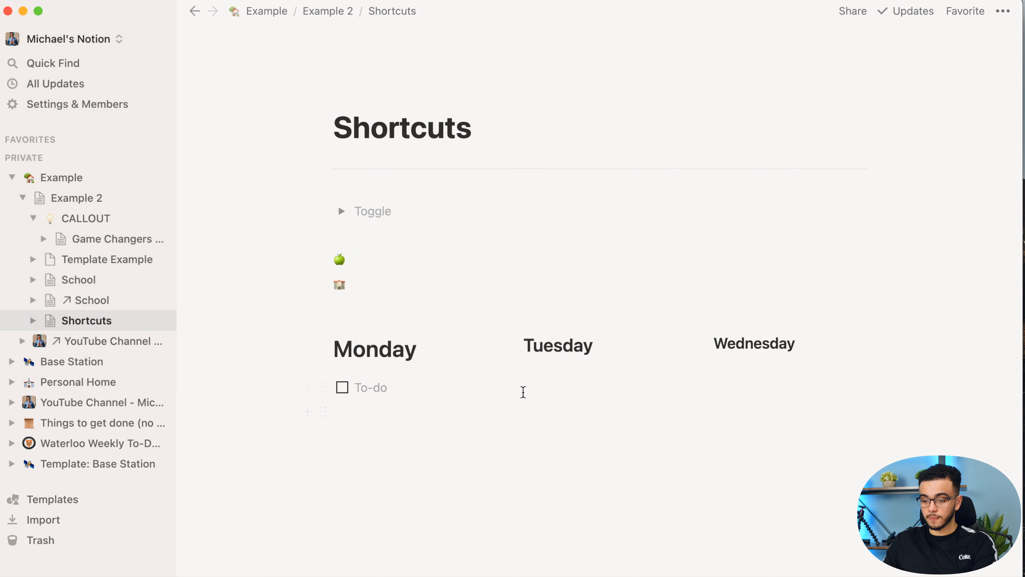
- Insert an empty to-do list item under both the Tuesday and Wednesday headings
{"action": "left_click", "coordinate": [545, 371]}
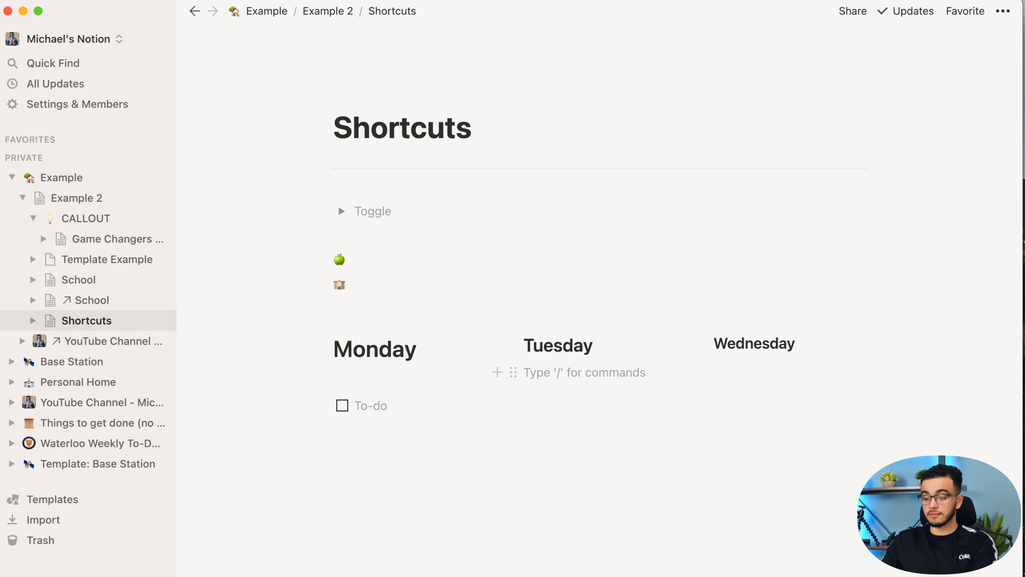
{"action": "type", "text": "/"}
{"action": "left_click", "coordinate": [606, 236]}
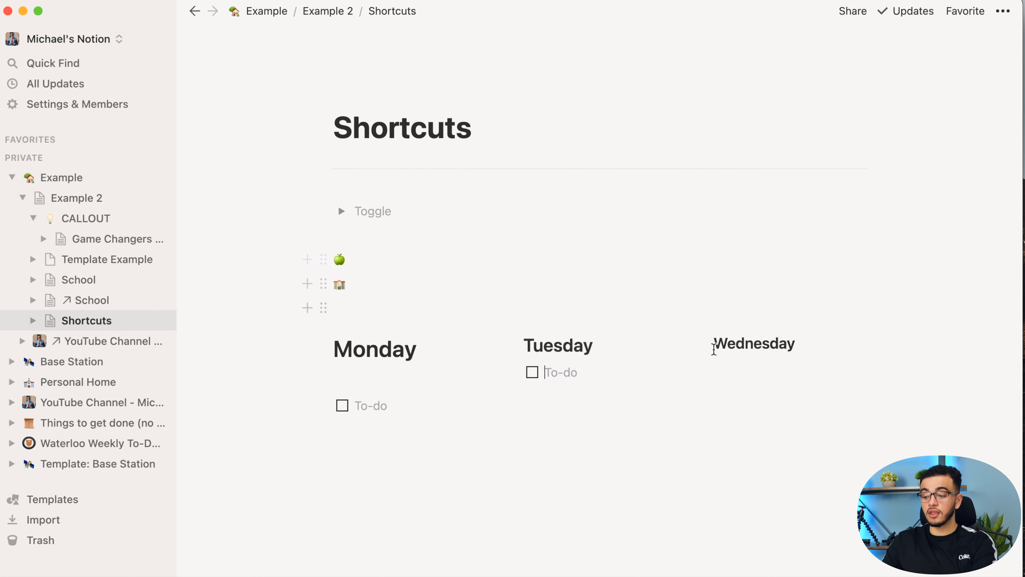
{"action": "left_click", "coordinate": [760, 369]}
{"action": "type", "text": "/"}
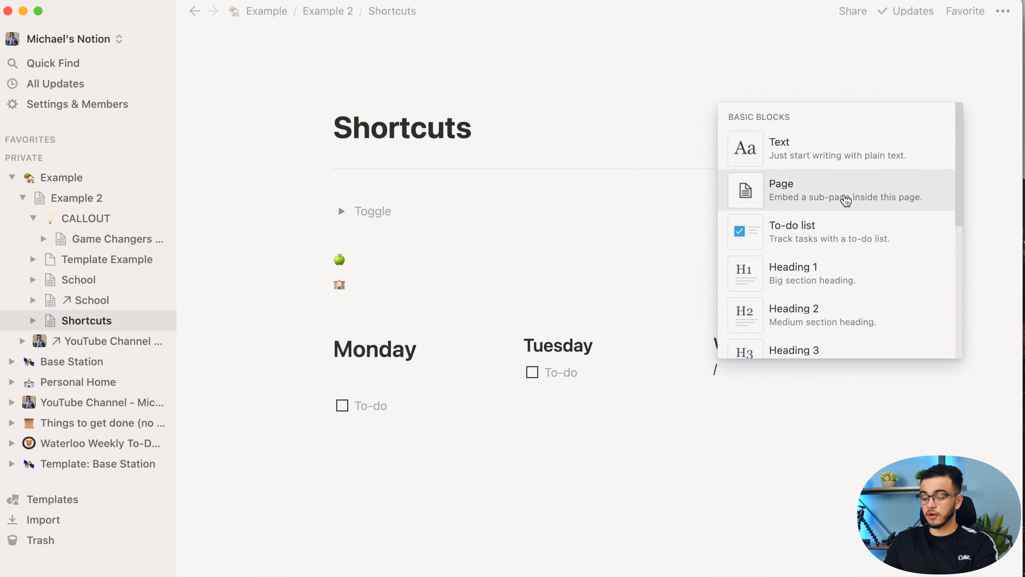
{"action": "left_click", "coordinate": [845, 233]}
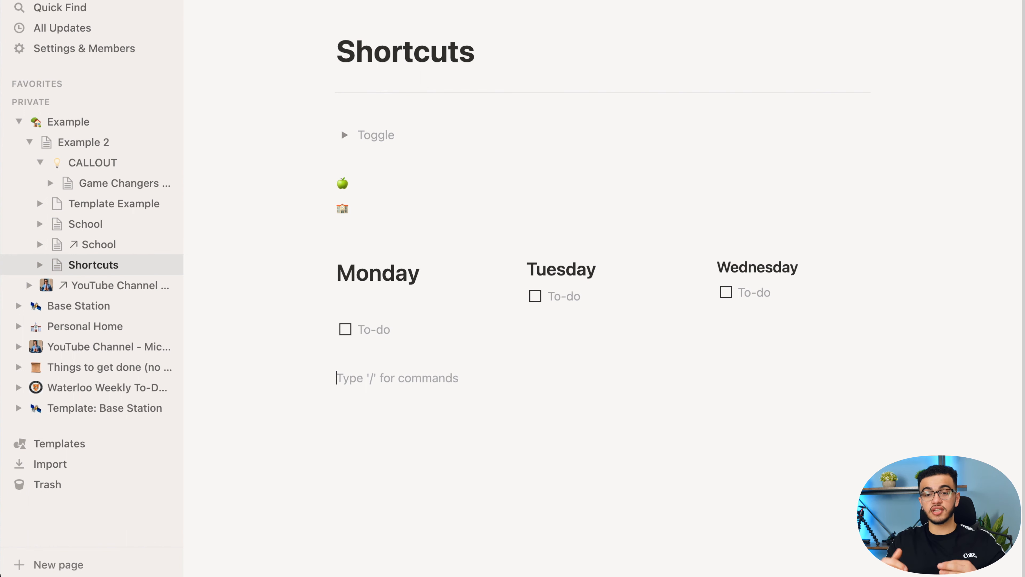
- Add a long run of about 20 empty lines below the weekday columns
{"action": "key", "text": "Return"}
{"action": "key", "text": "Return"}
{"action": "key", "text": "Return"}
{"action": "key", "text": "Return"}
{"action": "key", "text": "Return"}
{"action": "key", "text": "Return"}
{"action": "key", "text": "Return"}
{"action": "key", "text": "Return"}
{"action": "key", "text": "Return"}
{"action": "key", "text": "Return"}
{"action": "key", "text": "Return"}
{"action": "key", "text": "Return"}
{"action": "key", "text": "Return"}
{"action": "key", "text": "Return"}
{"action": "key", "text": "Return"}
{"action": "key", "text": "Return"}
{"action": "key", "text": "Return"}
{"action": "key", "text": "Return"}
{"action": "key", "text": "Return"}
{"action": "key", "text": "Return"}
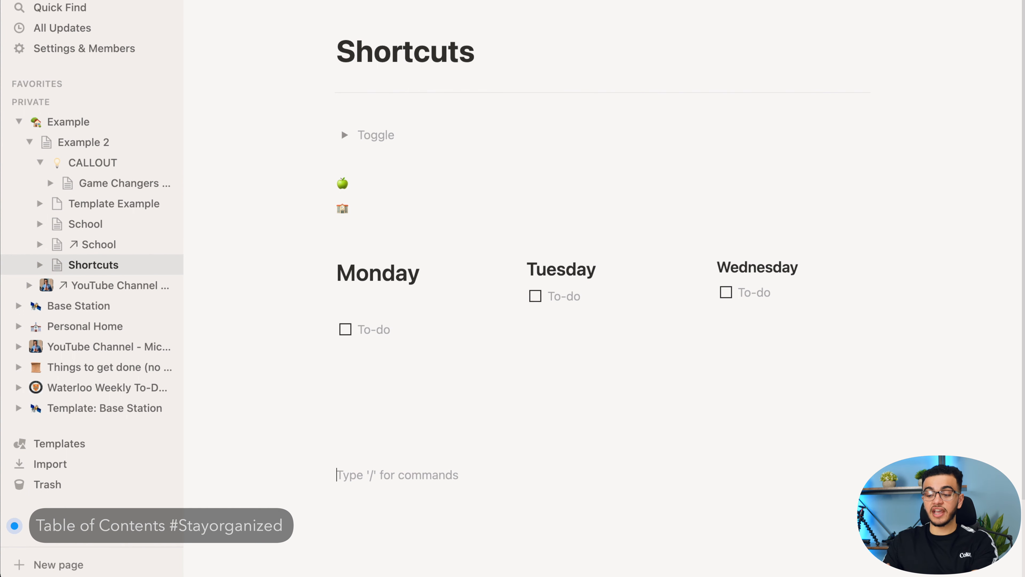
- Add a Heading 1 reading "hi" and a Heading 2 reading "hello" at the end of the page
{"action": "type", "text": "#"}
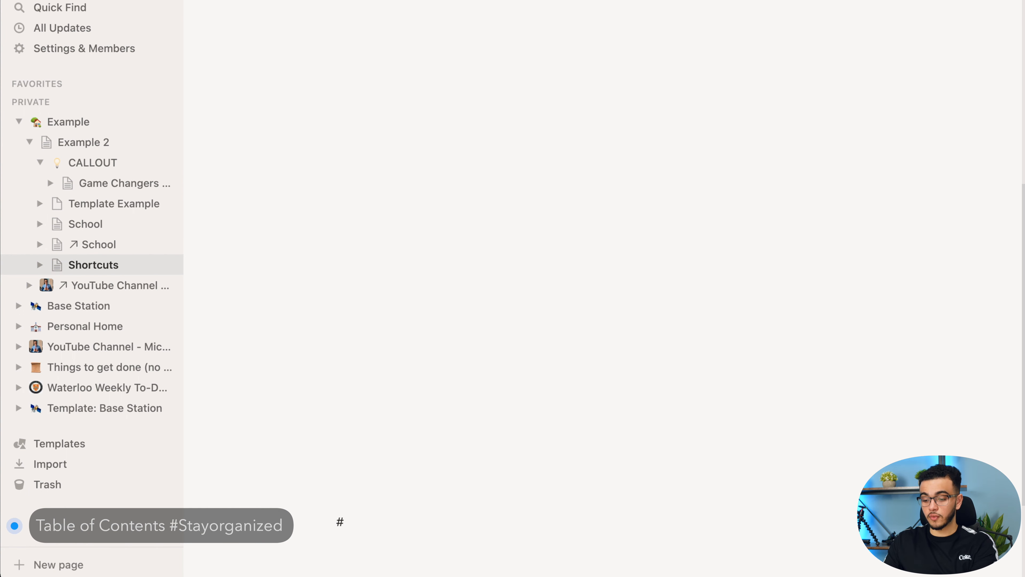
{"action": "type", "text": " hi"}
{"action": "key", "text": "Return"}
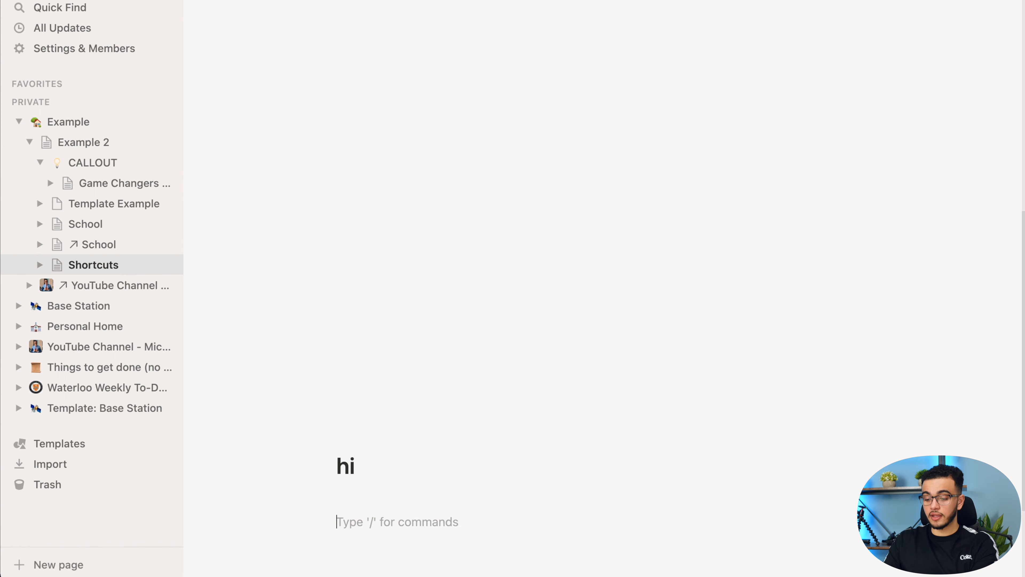
{"action": "type", "text": "##"}
{"action": "type", "text": " he"}
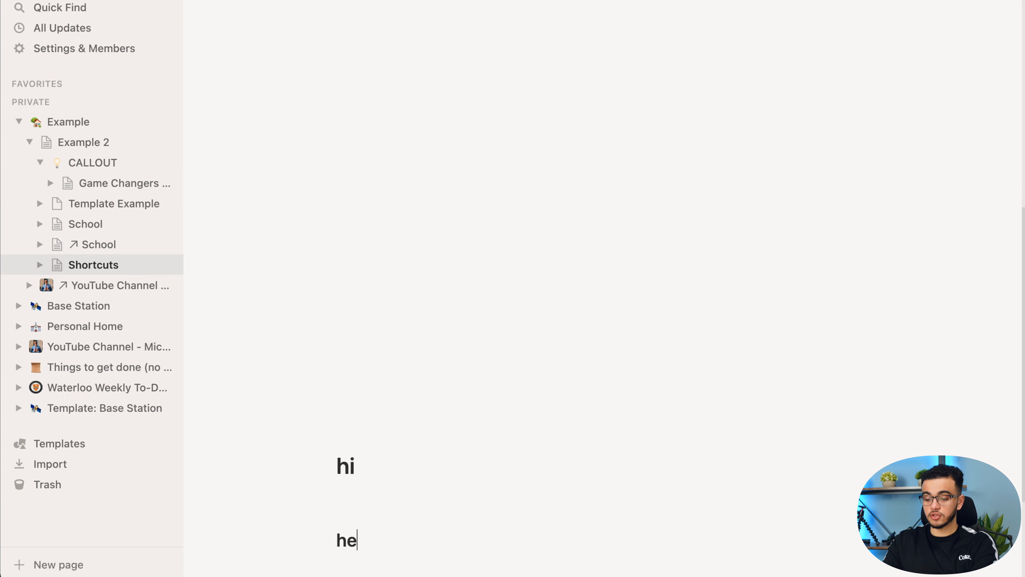
- Insert a table of contents block in the empty line between the divider and the toggle
{"action": "scroll", "coordinate": [506, 263], "scroll_direction": "up", "scroll_amount": 10}
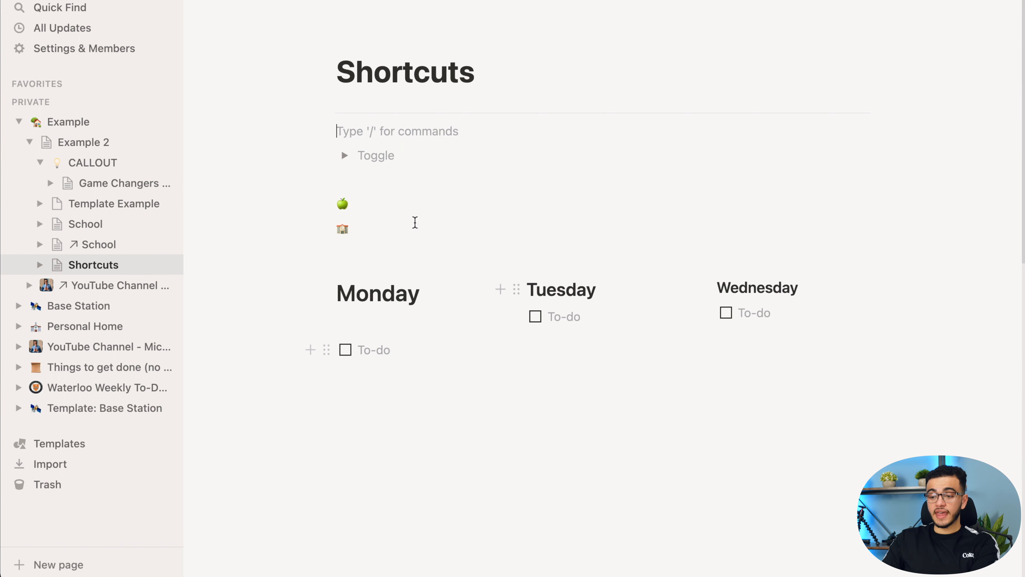
{"action": "type", "text": "/t"}
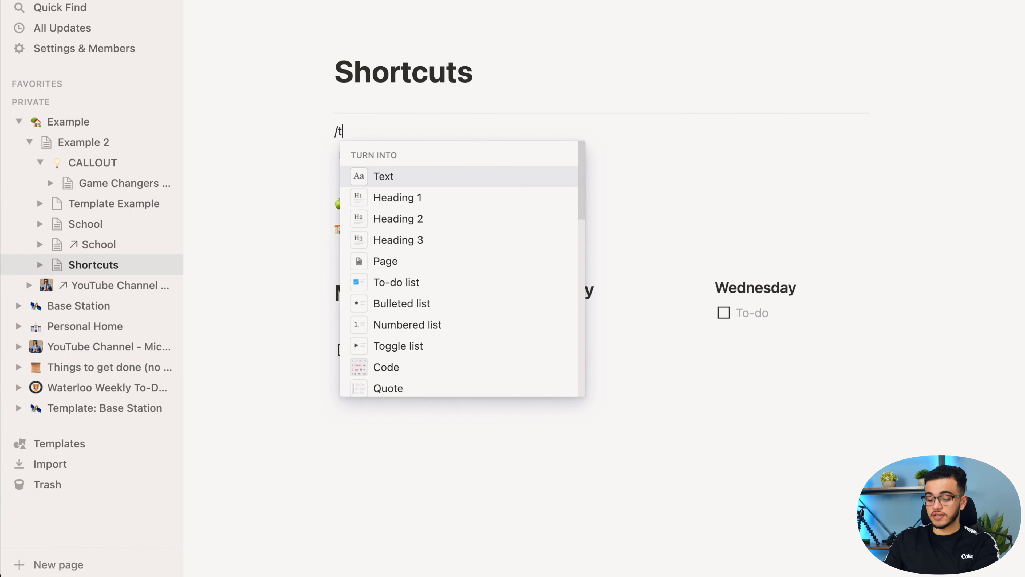
{"action": "type", "text": "able of co"}
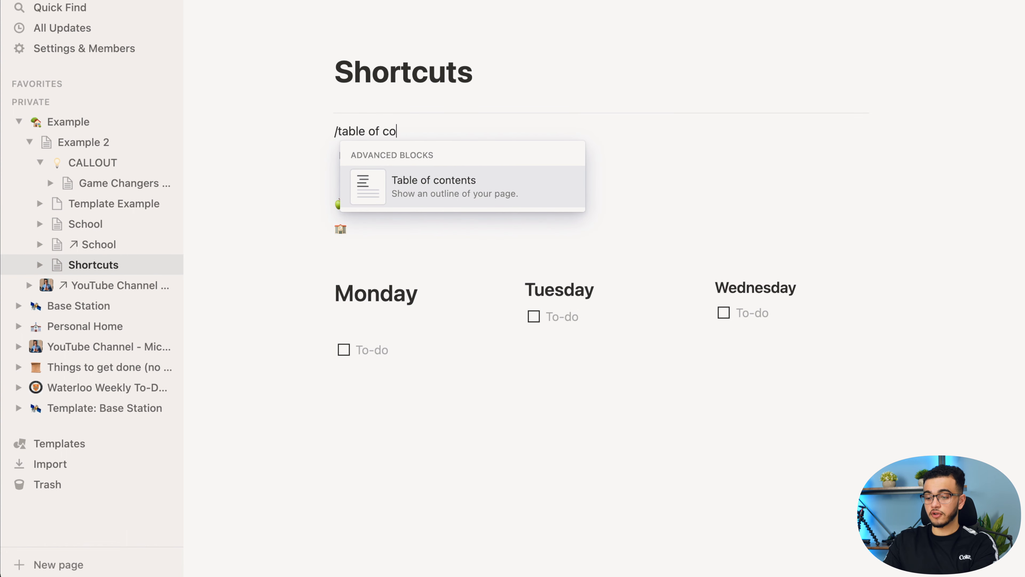
{"action": "left_click", "coordinate": [447, 195]}
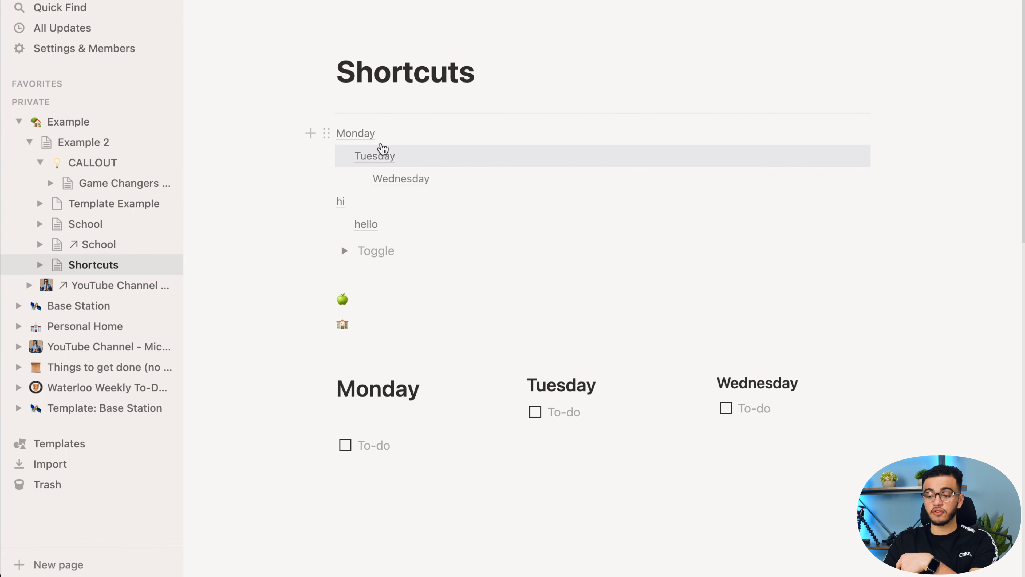